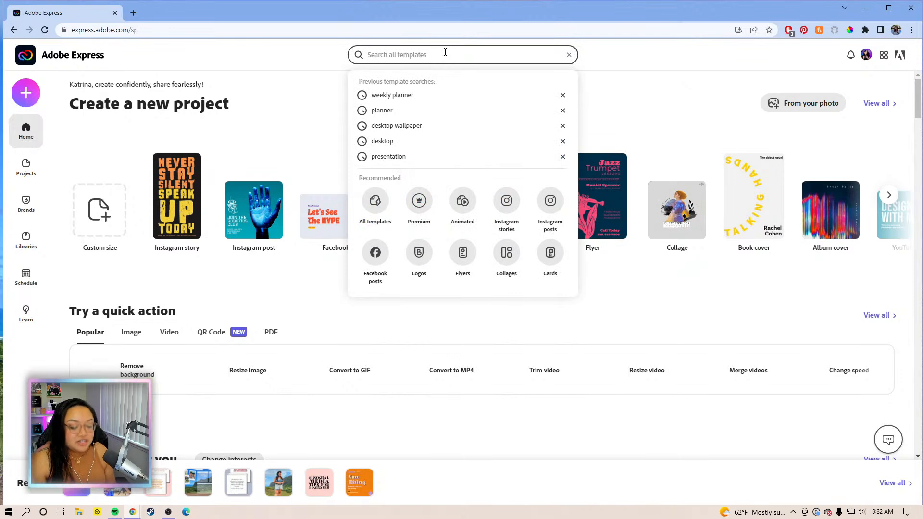
# - Search all templates for "planner" and look through the range of planner designs
pyautogui.write('planner')
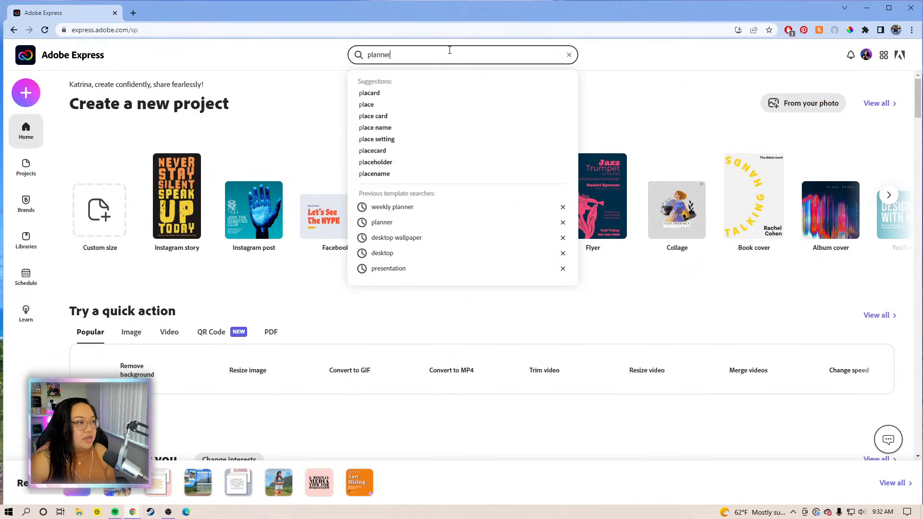
pyautogui.press('Return')
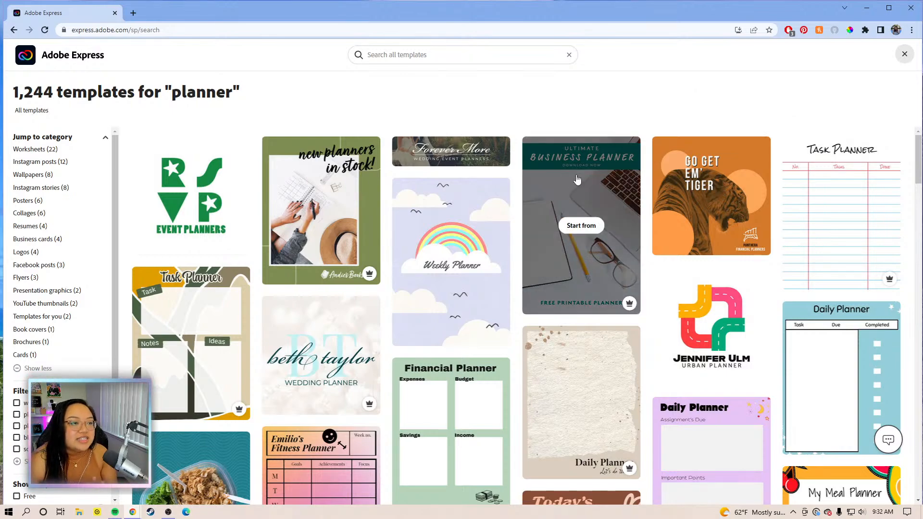
pyautogui.scroll(-3, 811, 206)
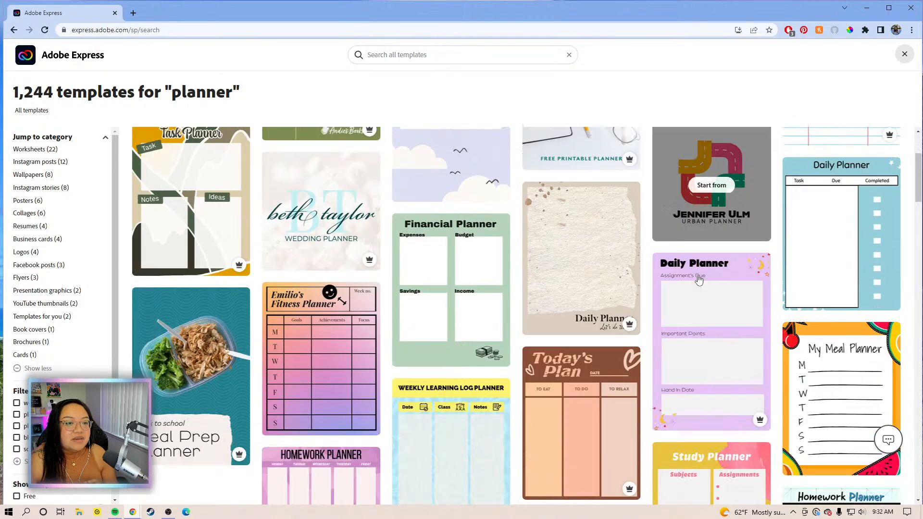
pyautogui.scroll(-4, 811, 206)
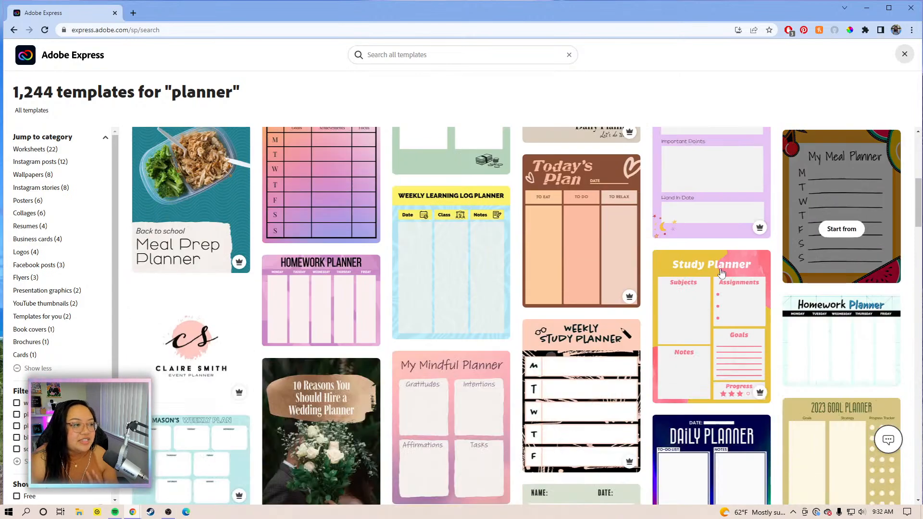
pyautogui.scroll(-3, 548, 300)
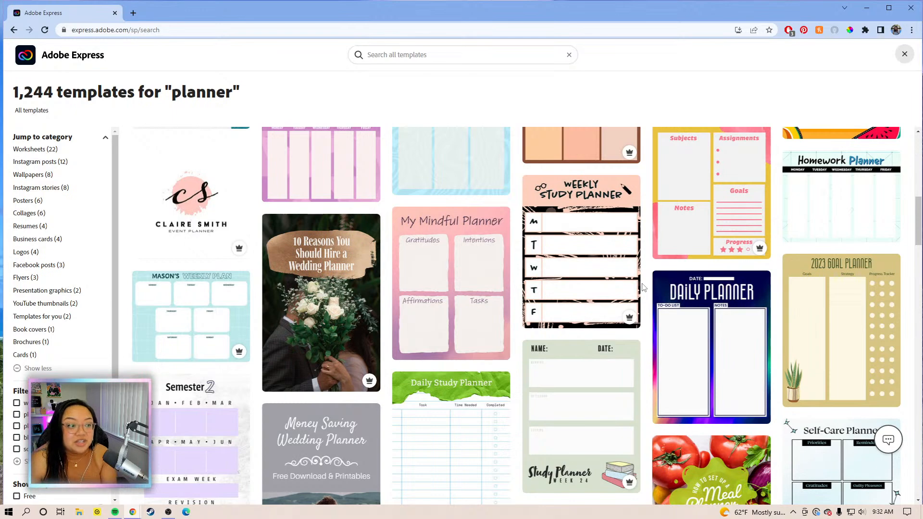
pyautogui.scroll(-1, 644, 287)
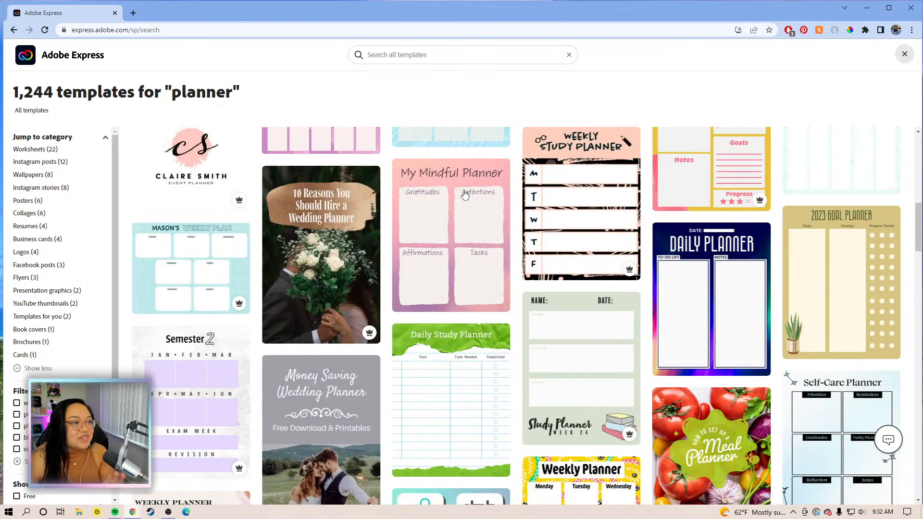
pyautogui.scroll(-5, 518, 235)
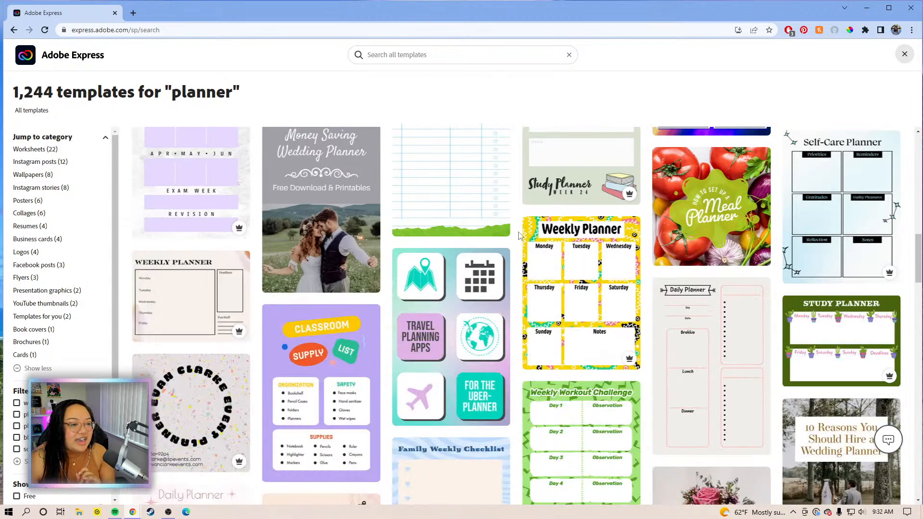
pyautogui.scroll(-8, 518, 235)
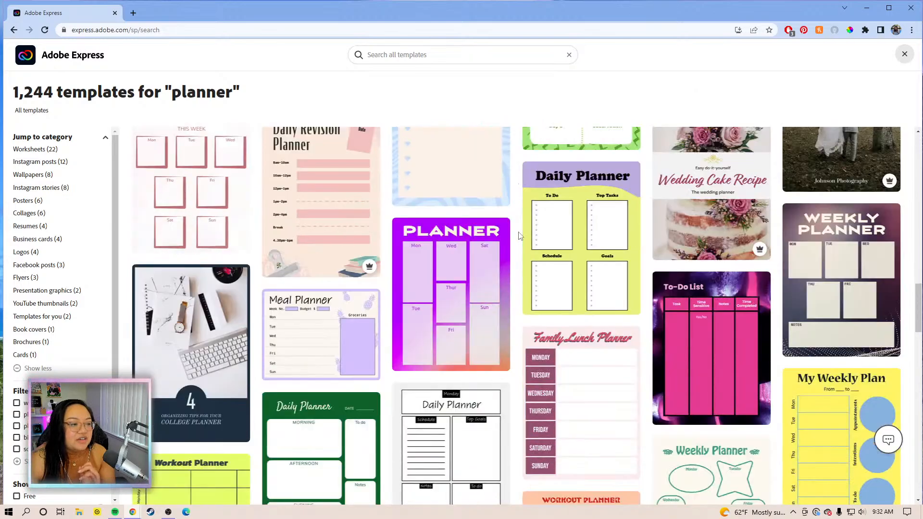
pyautogui.scroll(-9, 518, 235)
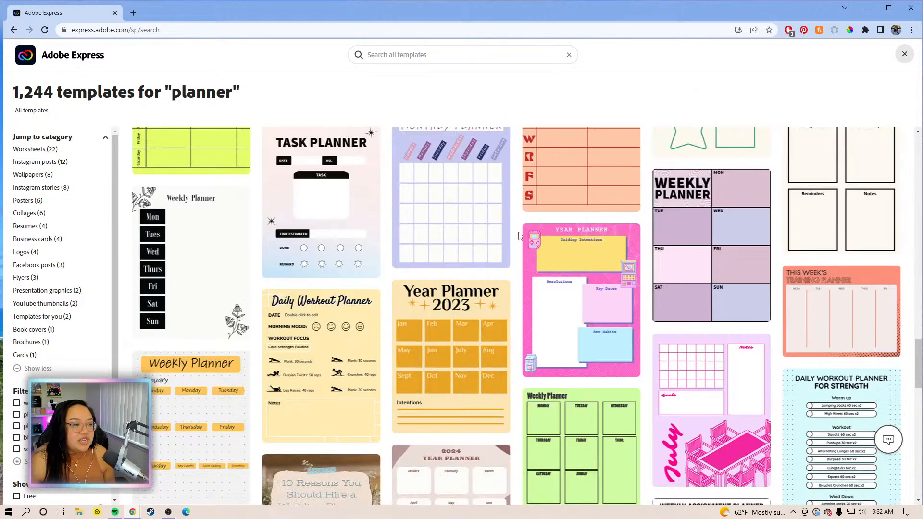
pyautogui.scroll(-1, 520, 236)
pyautogui.scroll(-2, 519, 236)
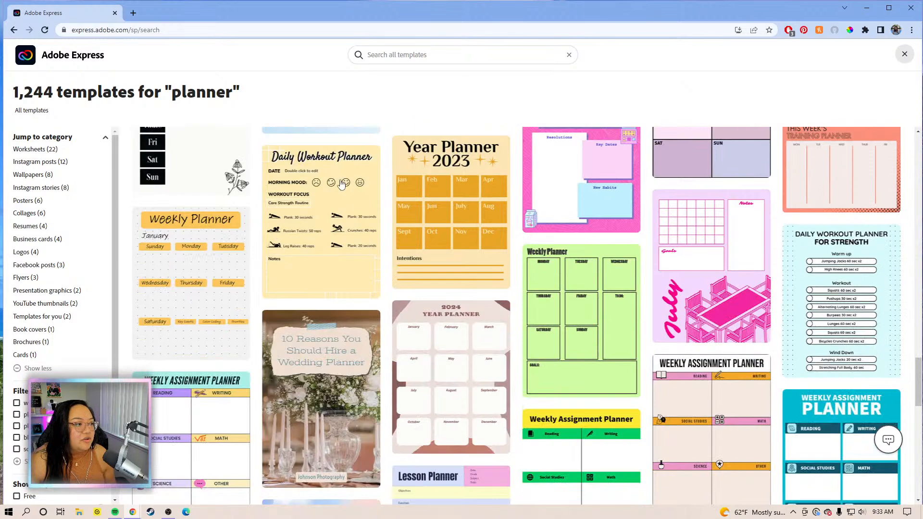
pyautogui.moveTo(343, 225)
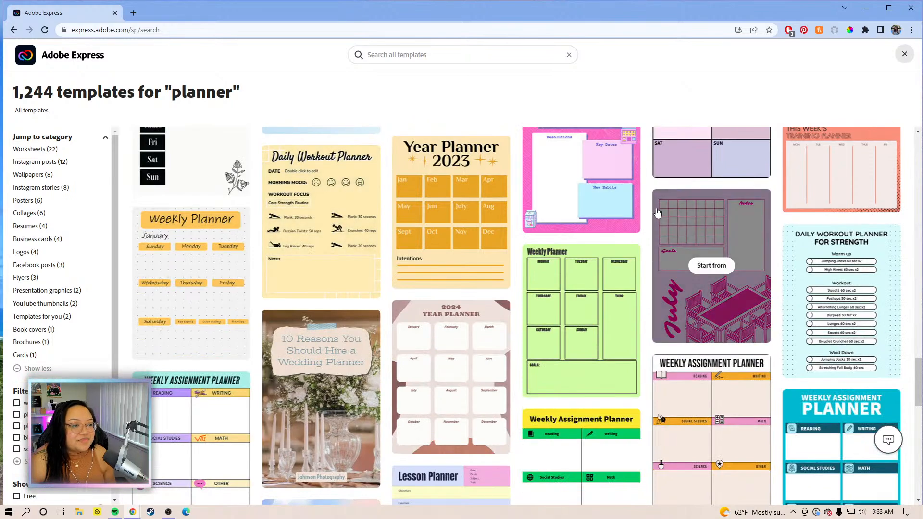
pyautogui.scroll(-2, 643, 165)
pyautogui.scroll(-8, 642, 164)
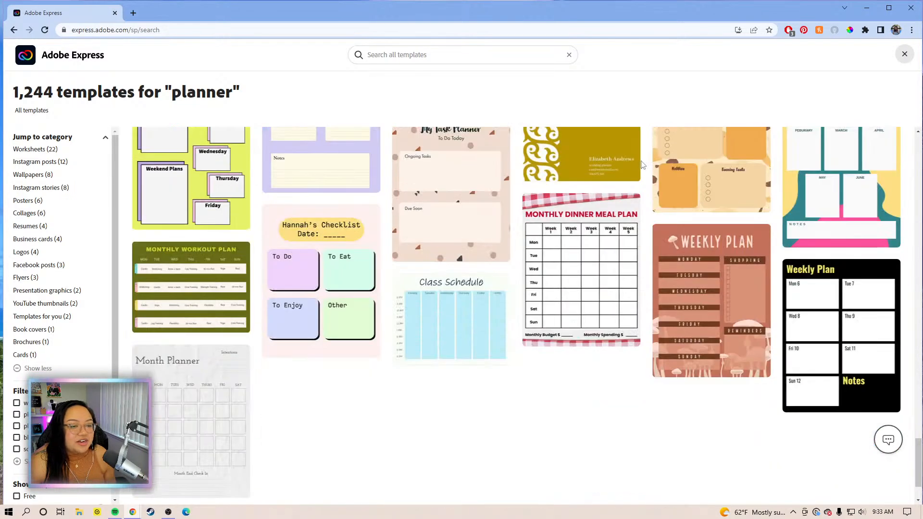
pyautogui.scroll(2, 643, 165)
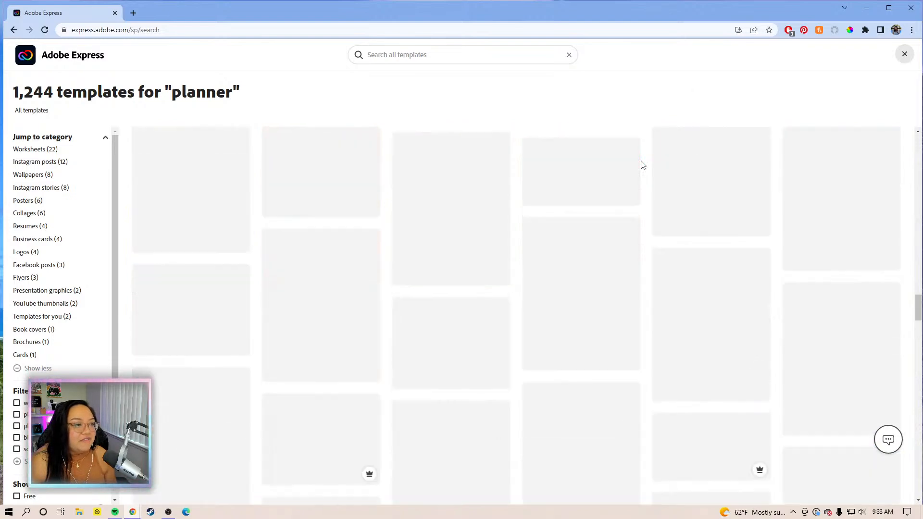
pyautogui.scroll(-7, 642, 165)
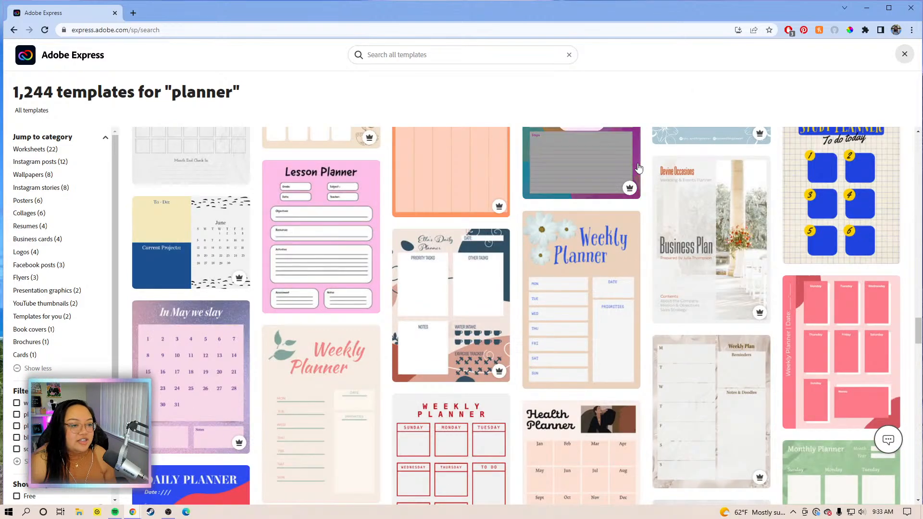
pyautogui.scroll(6, 640, 168)
pyautogui.scroll(9, 639, 168)
pyautogui.moveTo(917, 284); pyautogui.dragTo(883, 170)
# - Search the templates for "weekly planner" instead
pyautogui.click(400, 55)
pyautogui.write('planner')
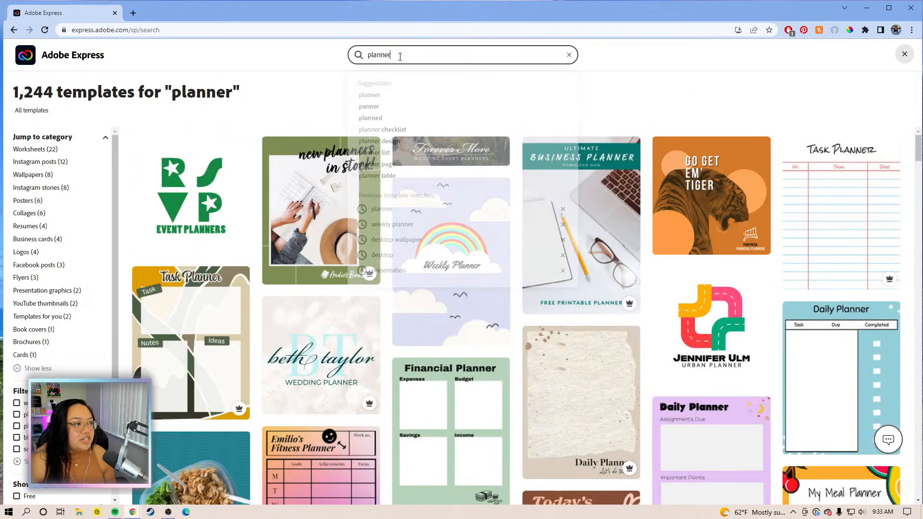
pyautogui.press('BackSpace')
pyautogui.press('BackSpace')
pyautogui.press('BackSpace')
pyautogui.press('BackSpace')
pyautogui.write('weekly t')
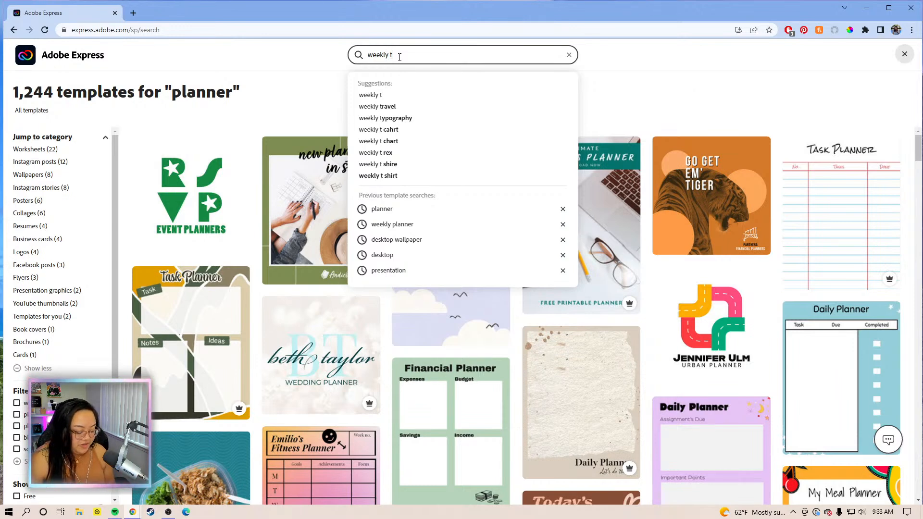
pyautogui.press('BackSpace')
pyautogui.write('planner')
pyautogui.press('Return')
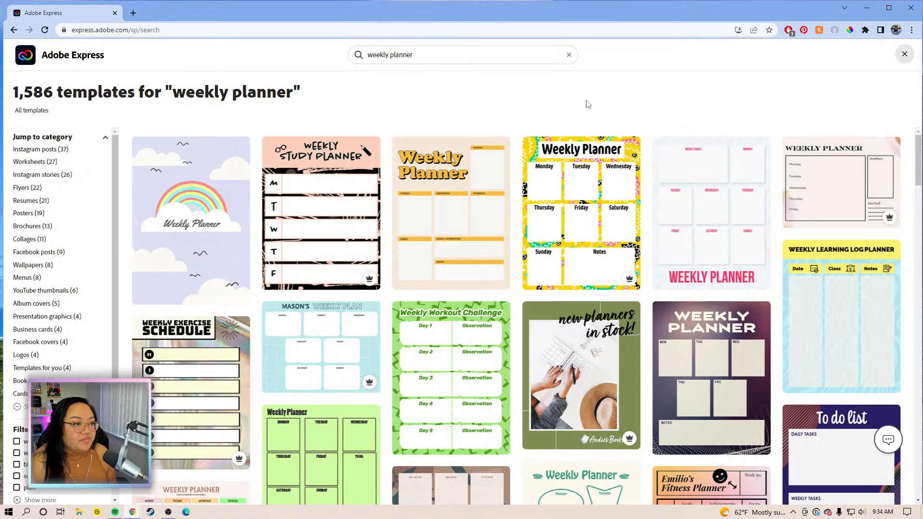
# - Examine the weekly planner templates to compare their layouts and styles
pyautogui.scroll(-5, 648, 178)
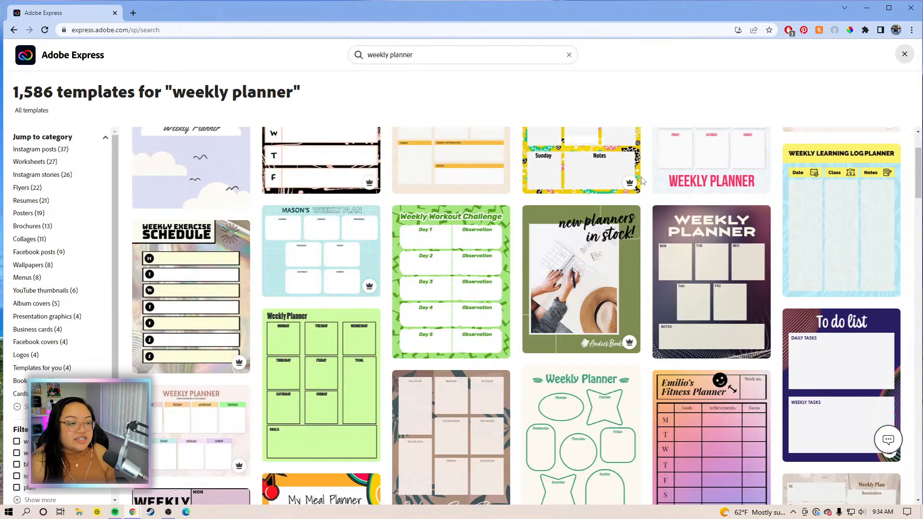
pyautogui.scroll(-3, 648, 178)
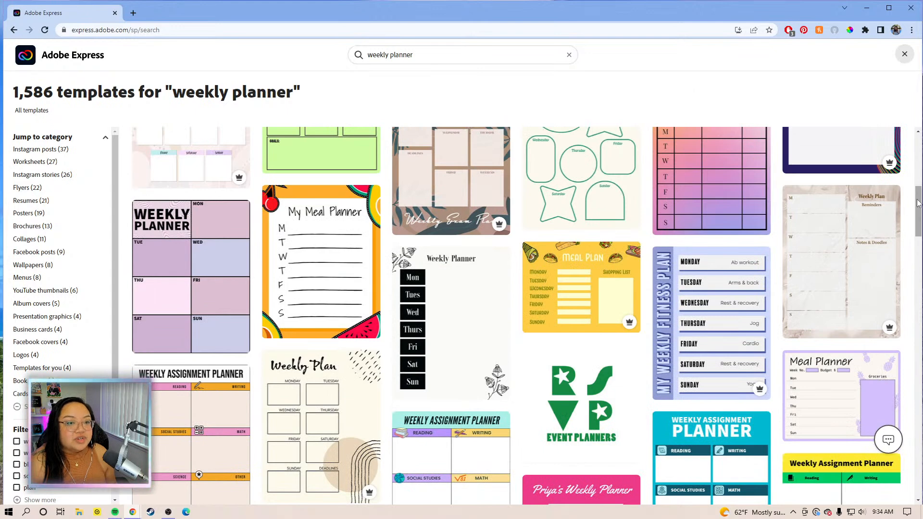
pyautogui.moveTo(918, 203); pyautogui.dragTo(919, 206)
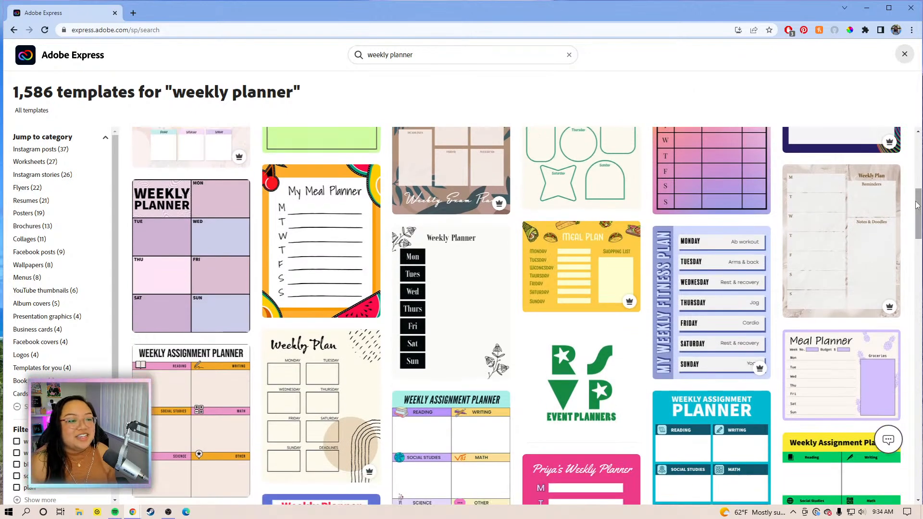
pyautogui.scroll(6, 553, 271)
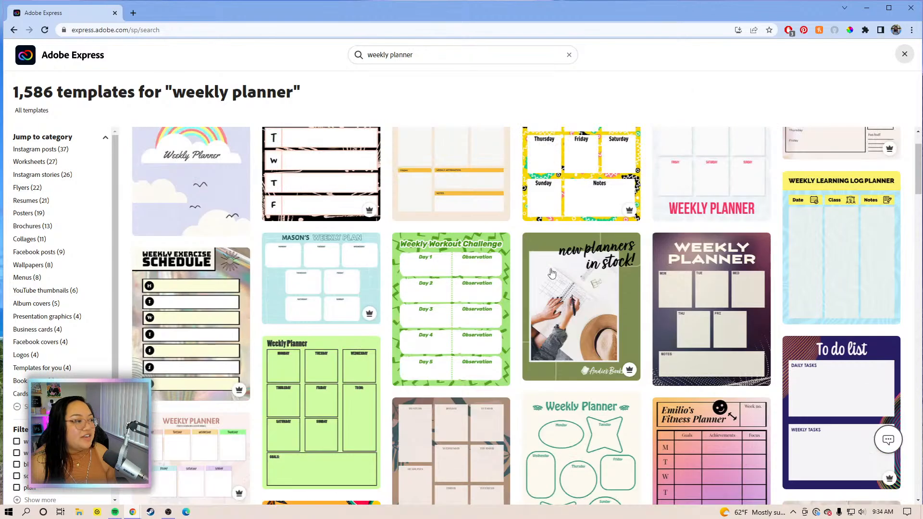
pyautogui.click(410, 59)
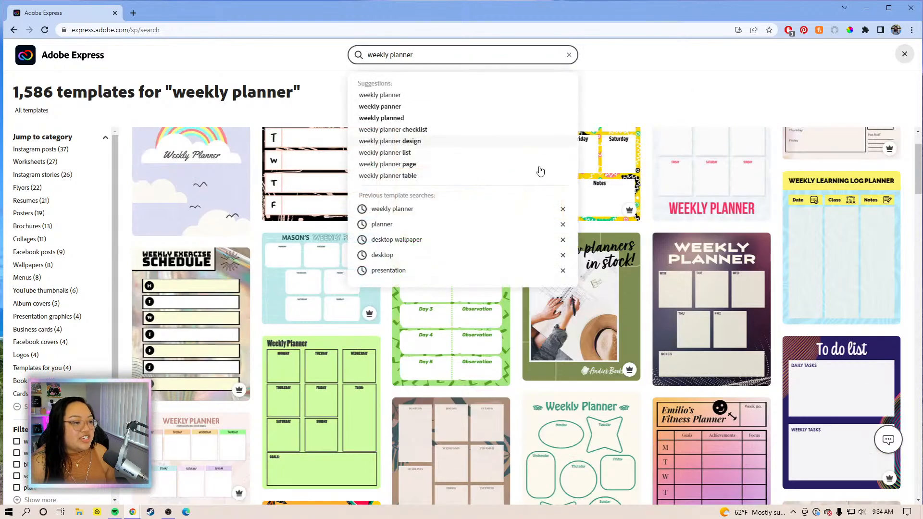
pyautogui.click(652, 118)
pyautogui.scroll(2, 601, 216)
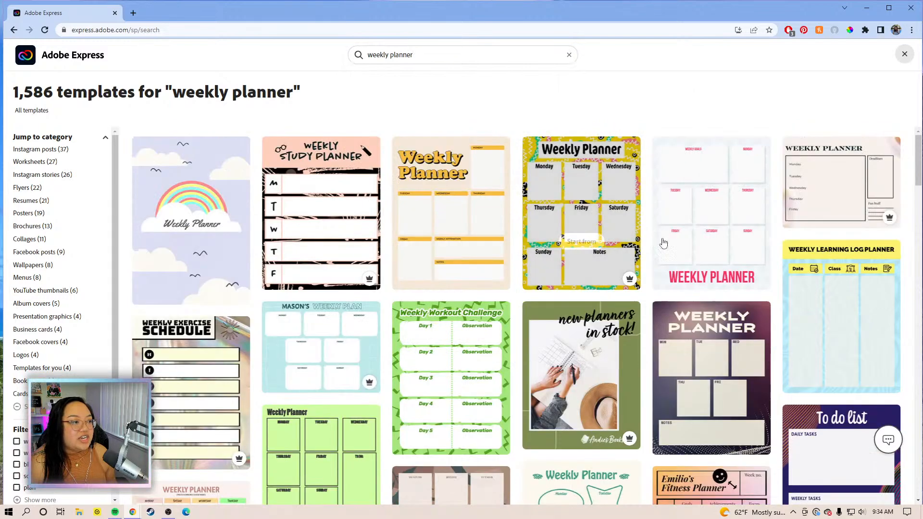
pyautogui.scroll(-2, 614, 236)
pyautogui.scroll(2, 529, 312)
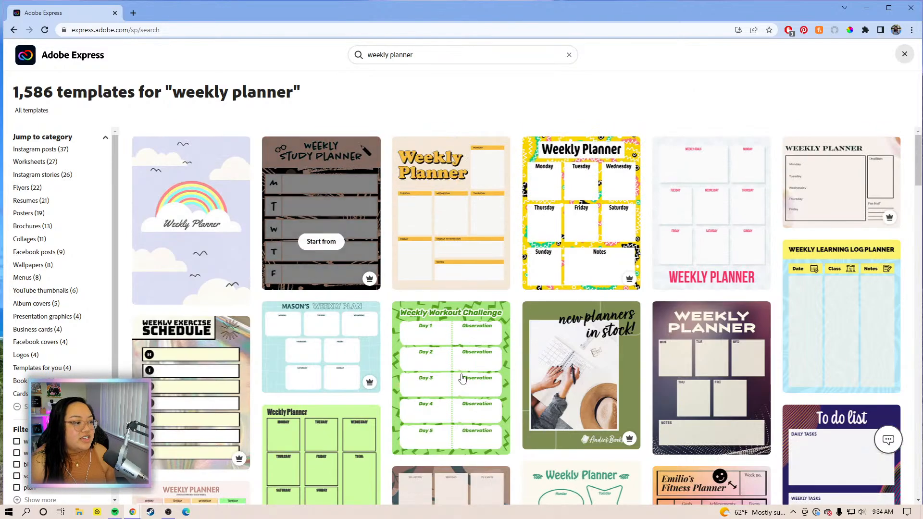
# - Start a project from the marble-textured Weekly Plan template with Reminders and Notes & Doodles sections, and clear the text options from view
pyautogui.scroll(-8, 469, 388)
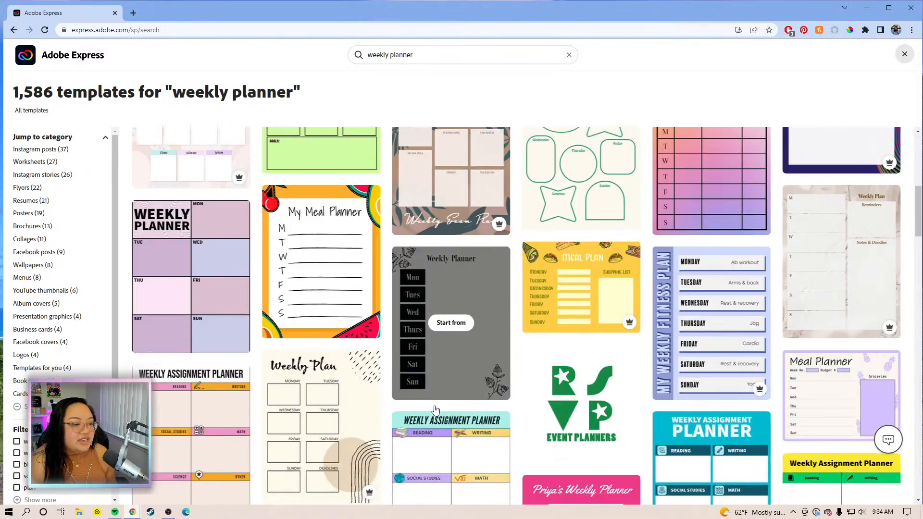
pyautogui.scroll(-5, 435, 410)
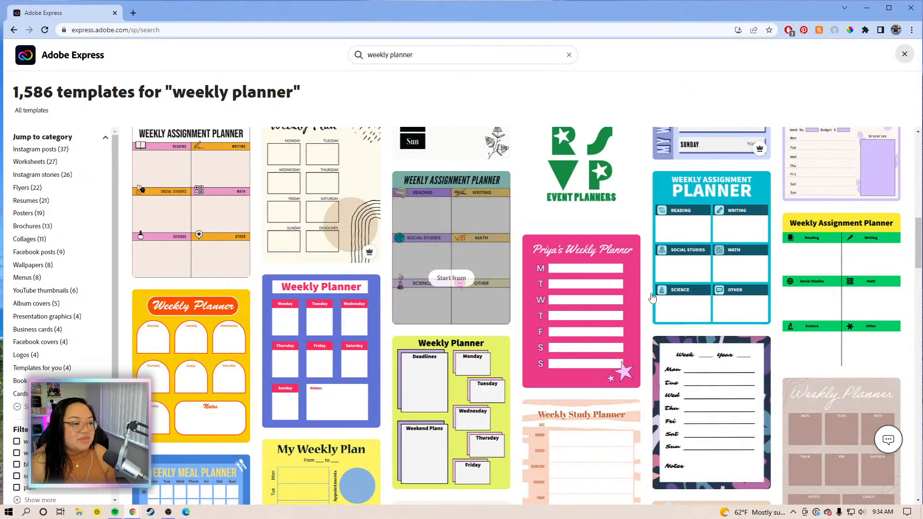
pyautogui.scroll(6, 669, 293)
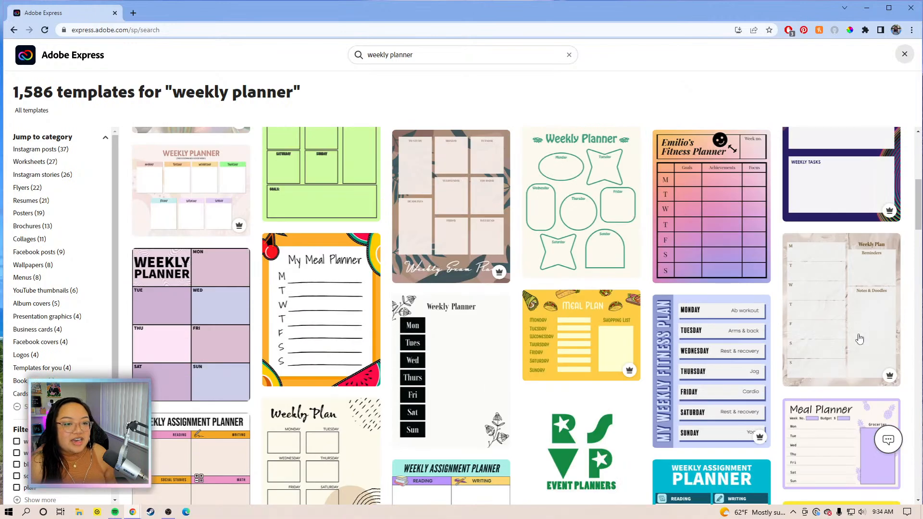
pyautogui.moveTo(813, 248)
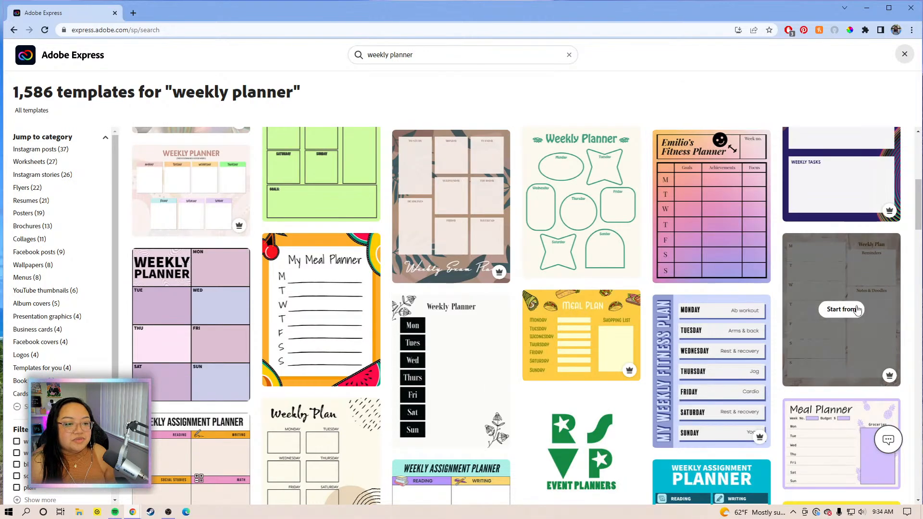
pyautogui.click(841, 310)
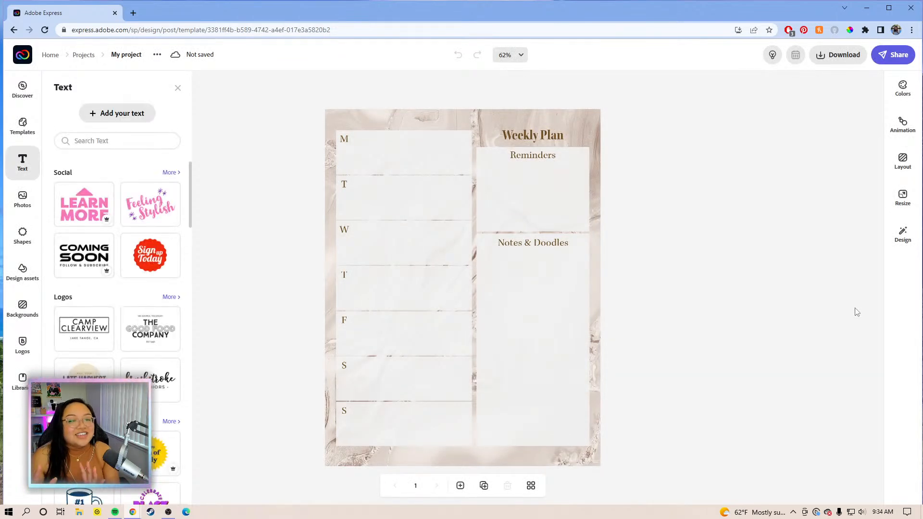
pyautogui.click(855, 309)
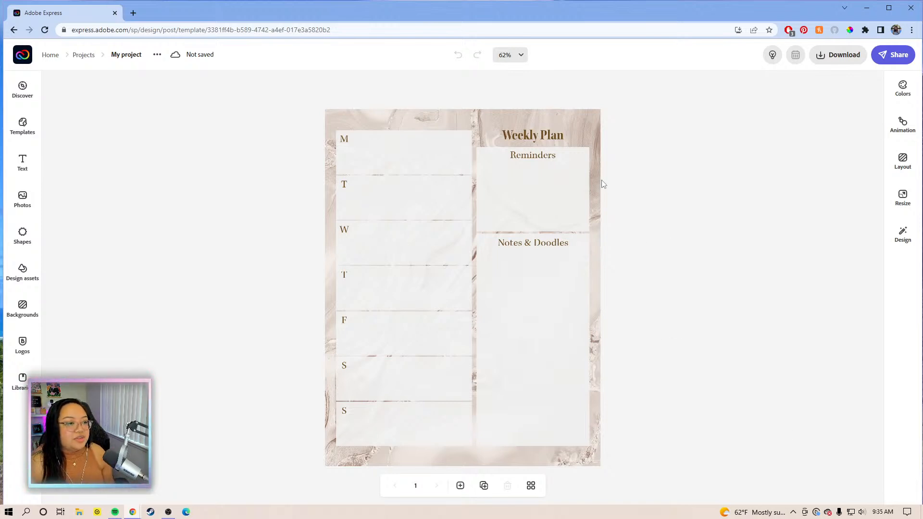
# - Ungroup the weekday, Reminders and Notes & Doodles blocks on the planner page, leaving nothing selected
pyautogui.click(523, 140)
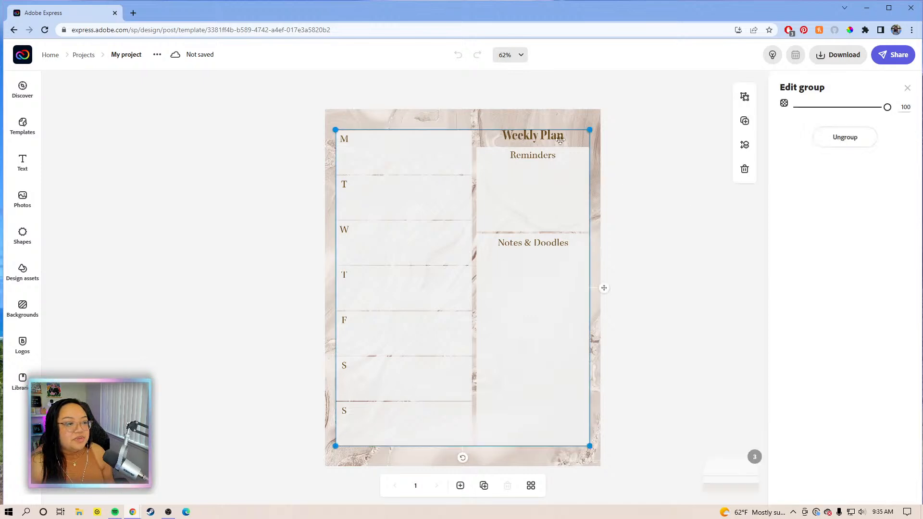
pyautogui.click(649, 166)
pyautogui.click(497, 189)
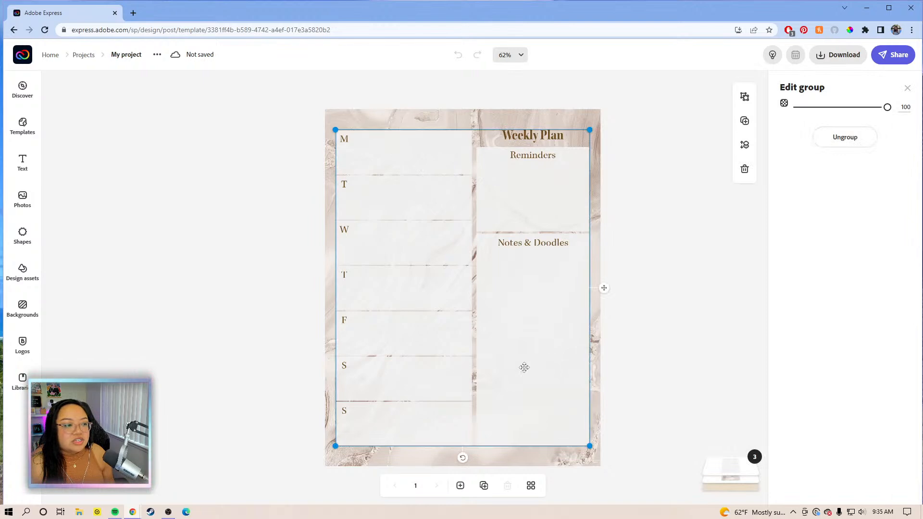
pyautogui.click(540, 117)
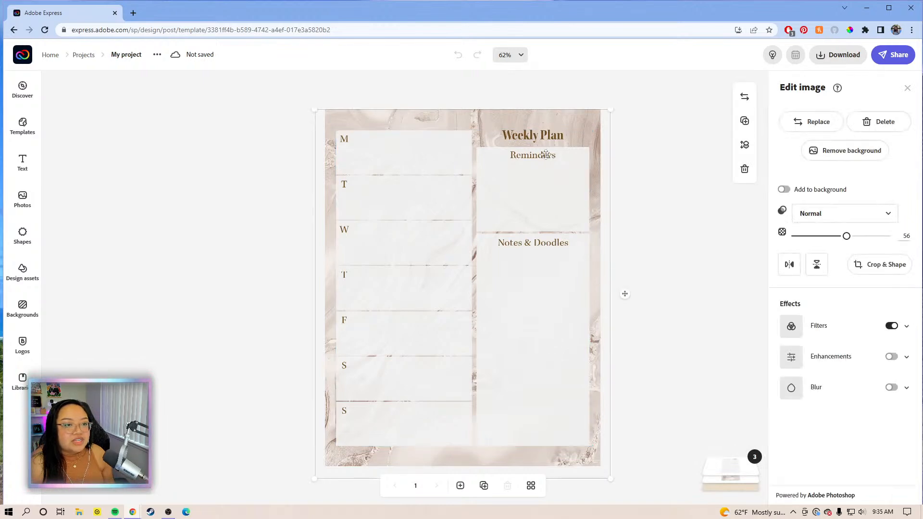
pyautogui.click(544, 179)
pyautogui.click(846, 140)
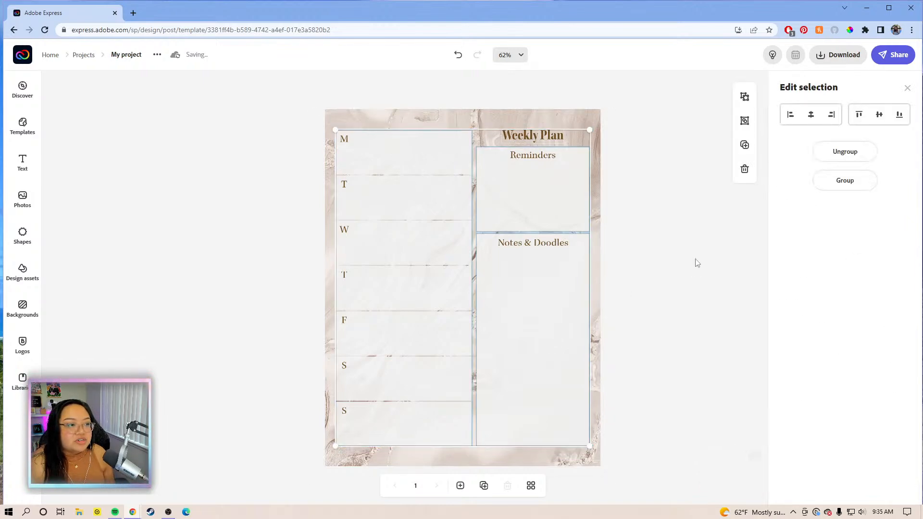
pyautogui.click(674, 252)
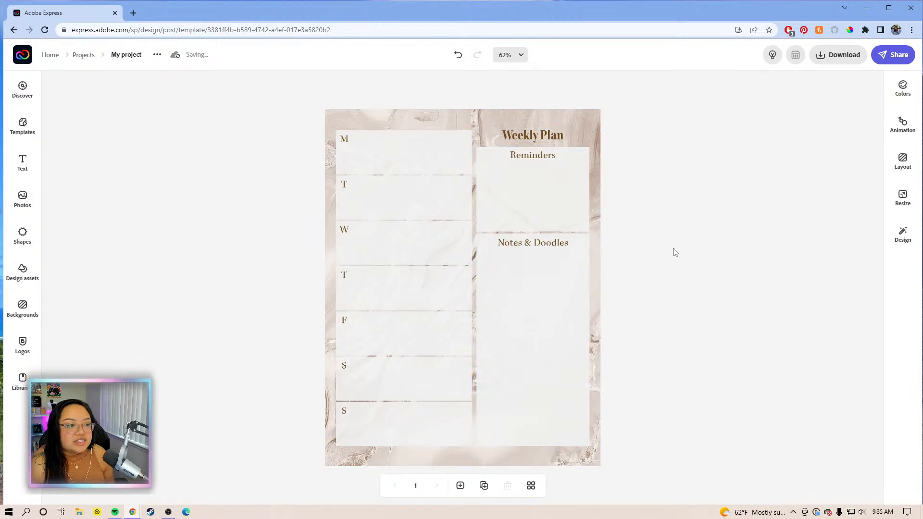
# - Examine how the Reminders heading, Notes & Doodles block, Weekly Plan title and weekday block are grouped by selecting each one
pyautogui.click(542, 155)
pyautogui.click(542, 156)
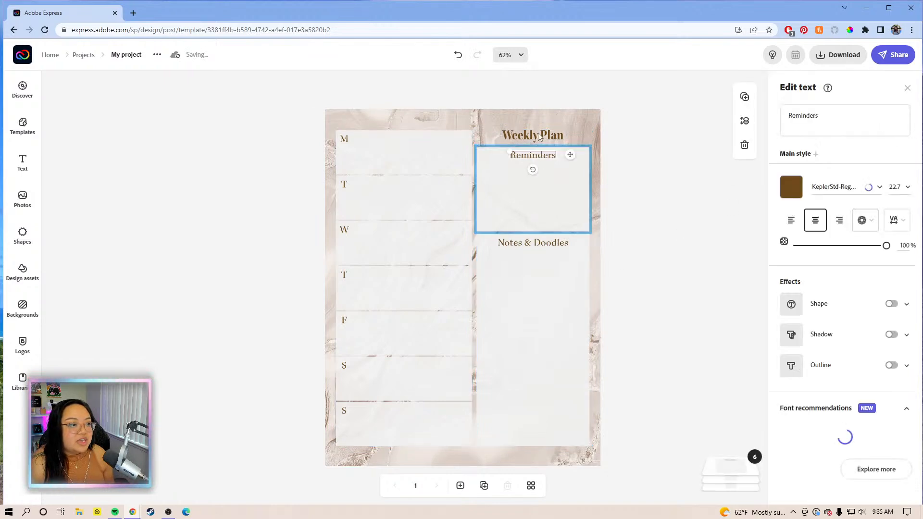
pyautogui.click(527, 308)
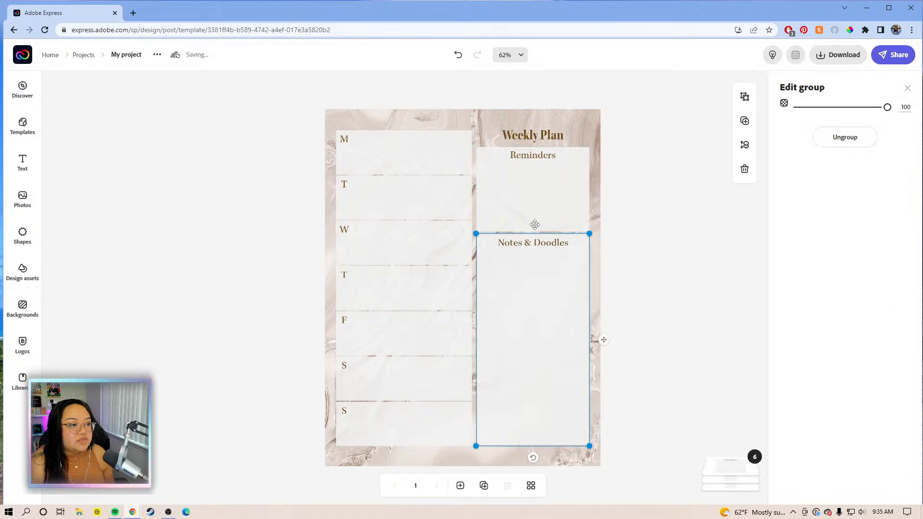
pyautogui.click(533, 243)
pyautogui.click(543, 133)
pyautogui.click(542, 135)
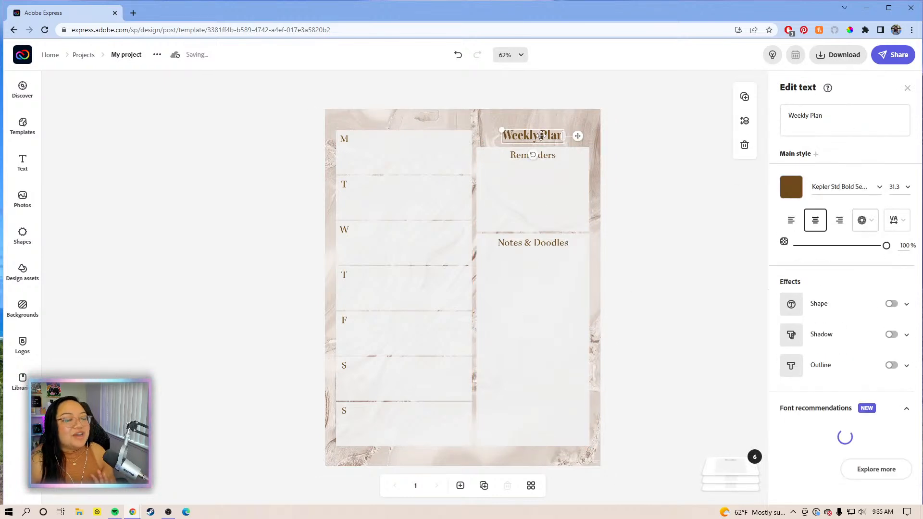
pyautogui.click(425, 196)
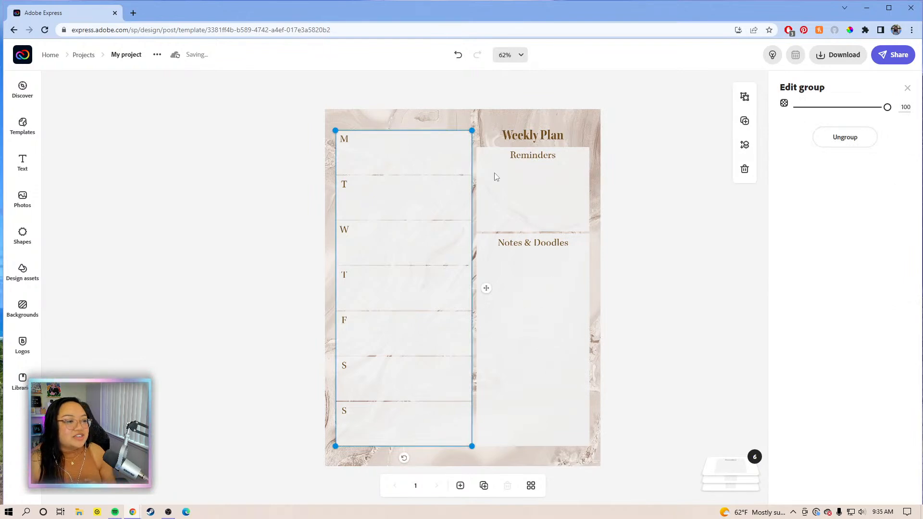
pyautogui.click(291, 182)
# - Ungroup the weekday block and select its column of day letters separately
pyautogui.click(375, 181)
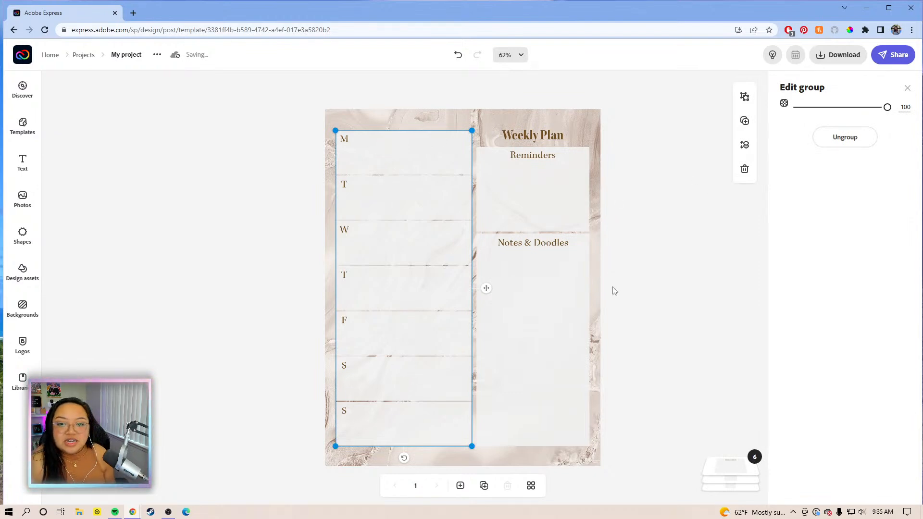
pyautogui.click(849, 141)
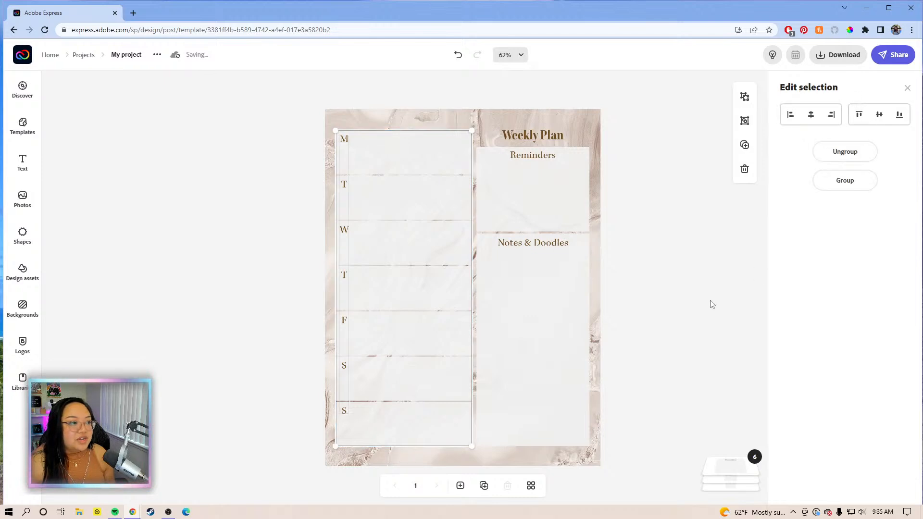
pyautogui.click(330, 210)
pyautogui.click(342, 185)
pyautogui.click(344, 184)
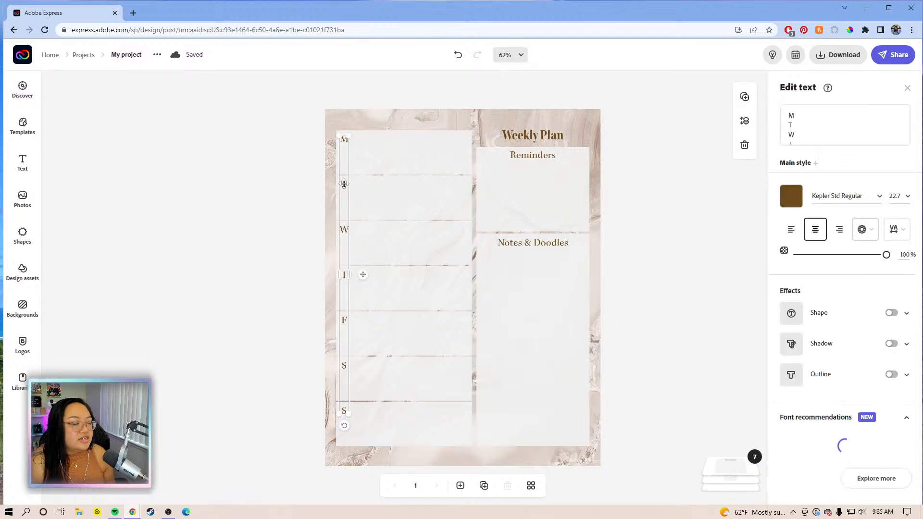
# - Delete the marble texture image behind the planner blocks
pyautogui.click(474, 128)
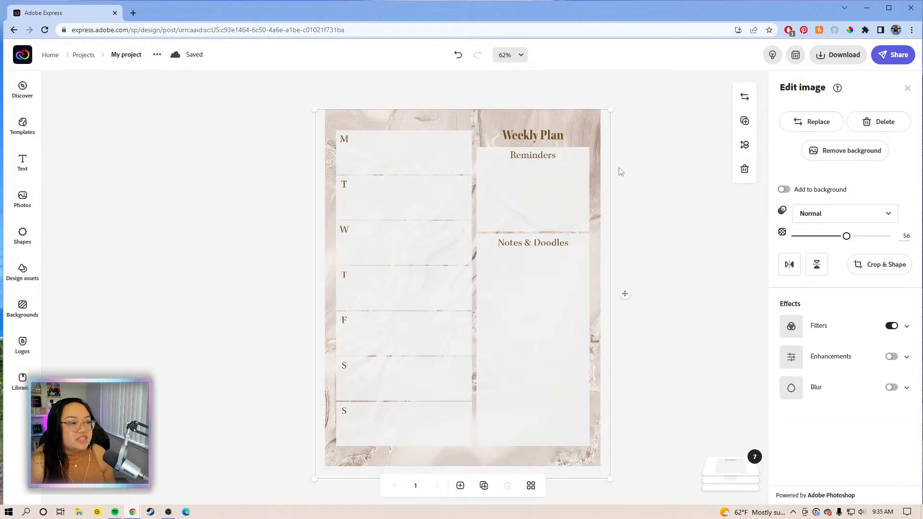
pyautogui.click(659, 193)
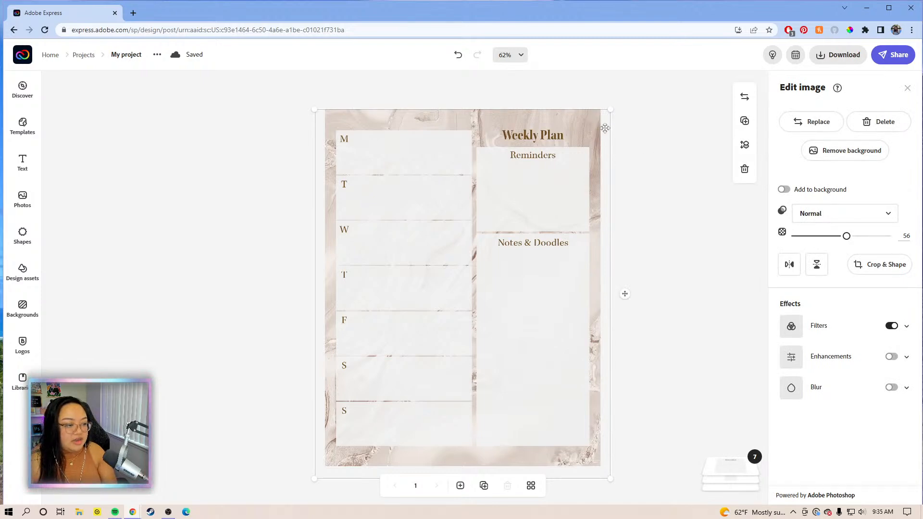
pyautogui.click(597, 146)
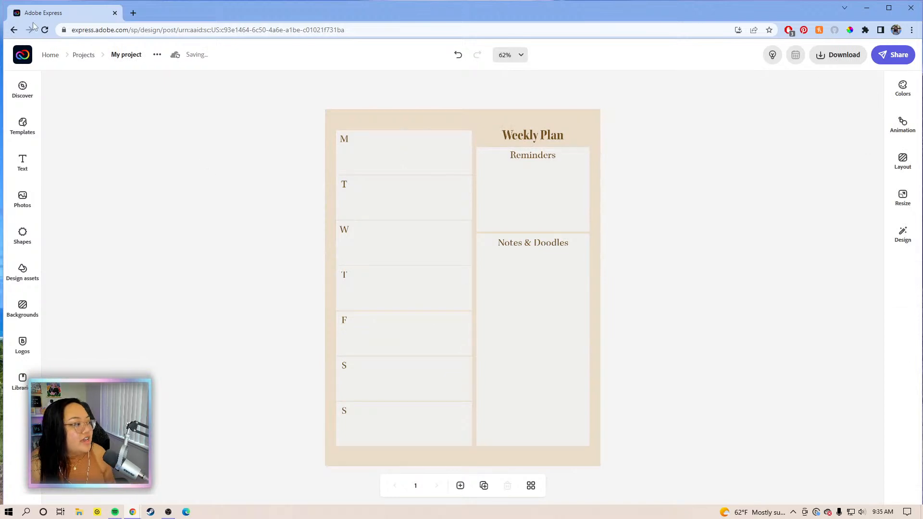
pyautogui.click(22, 199)
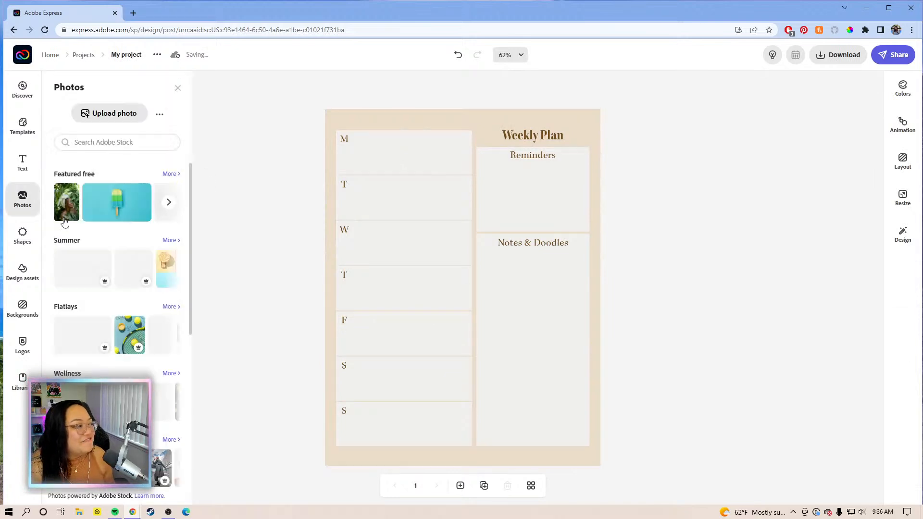
pyautogui.click(80, 141)
pyautogui.write('g')
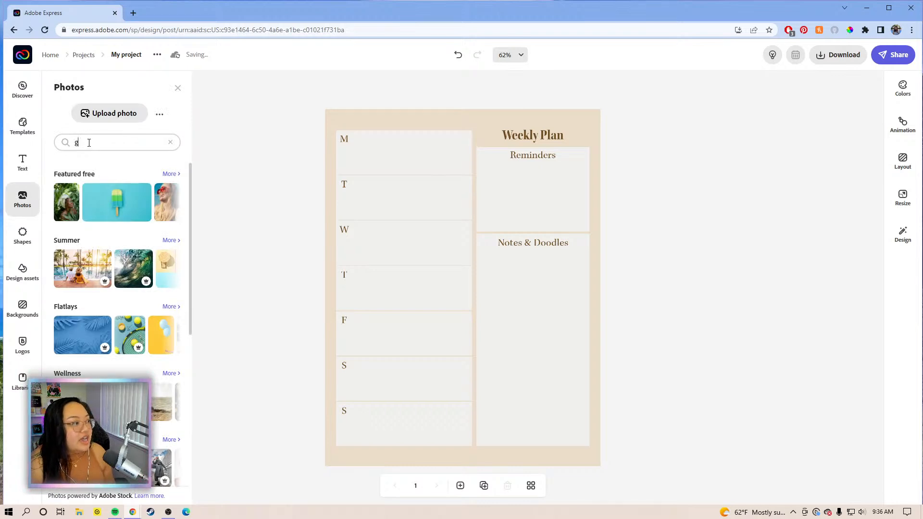
pyautogui.press('BackSpace')
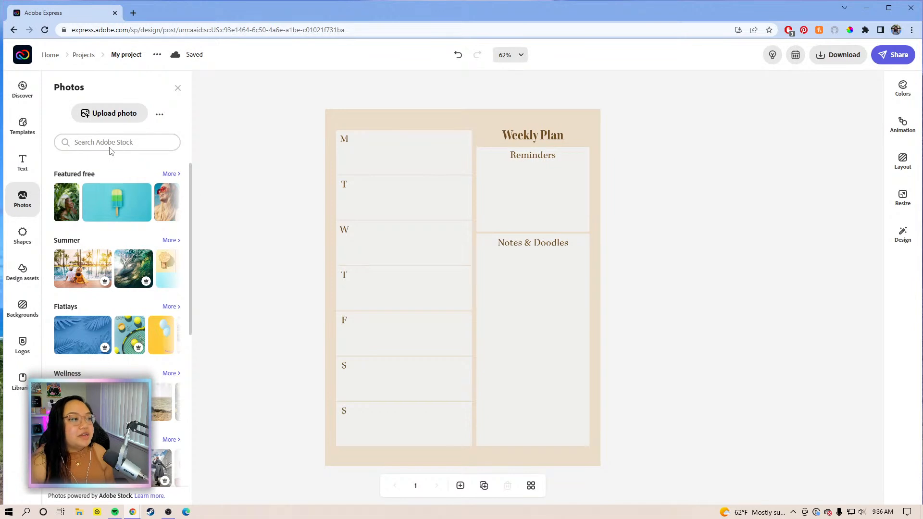
pyautogui.click(351, 125)
pyautogui.click(293, 193)
pyautogui.click(332, 133)
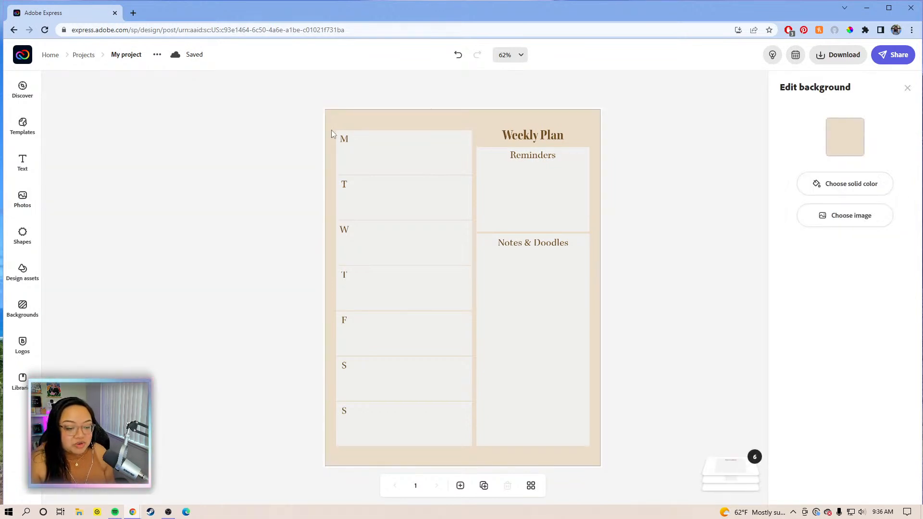
pyautogui.click(295, 144)
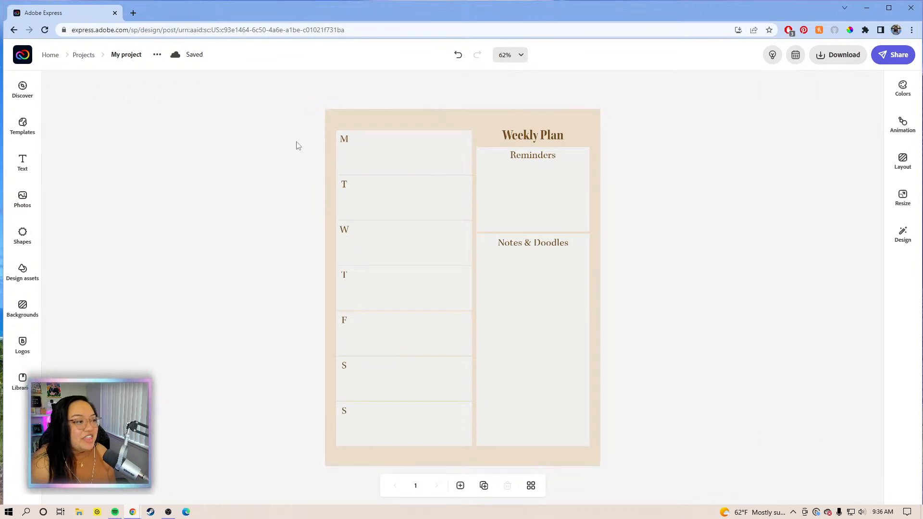
# - Select the planner's page background and search the Adobe Stock photos for "gradient"
pyautogui.click(327, 124)
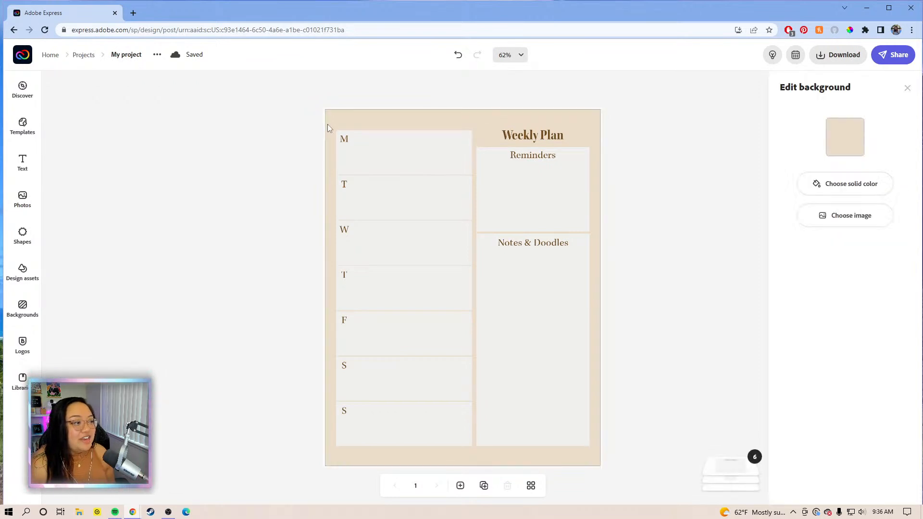
pyautogui.click(16, 233)
pyautogui.click(22, 198)
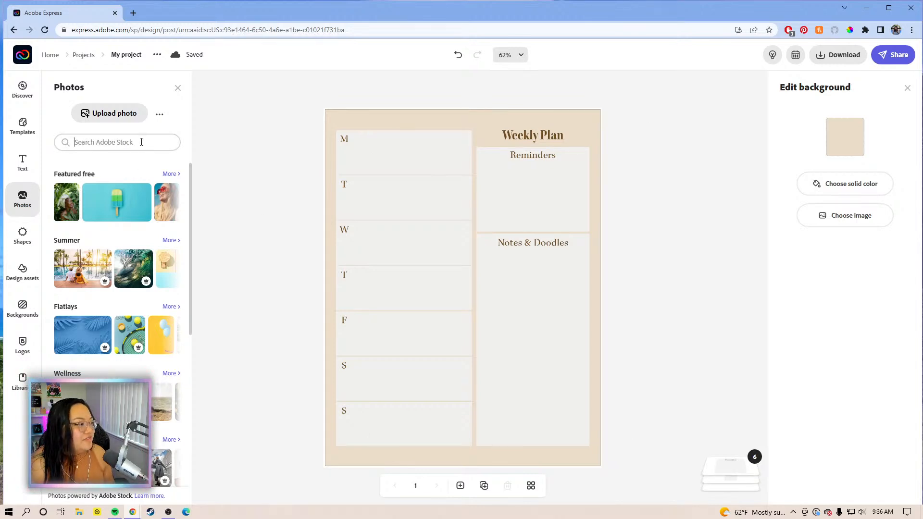
pyautogui.click(20, 214)
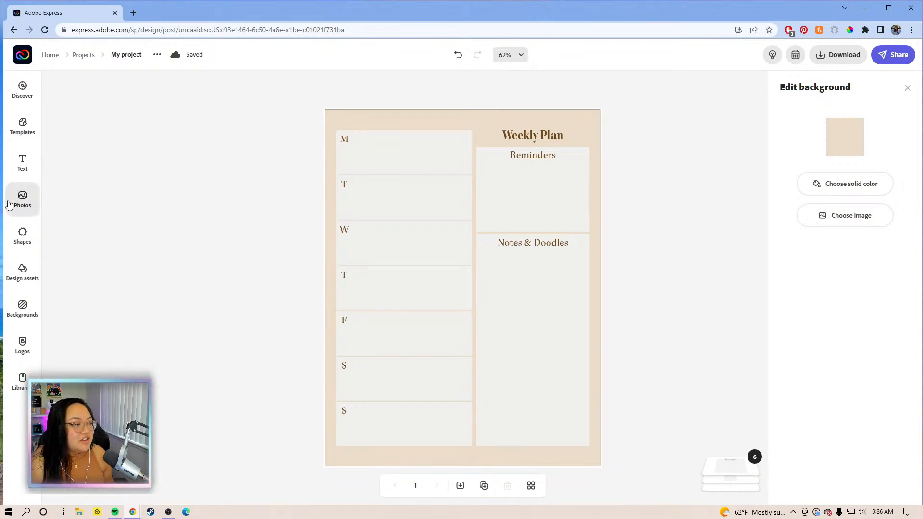
pyautogui.click(17, 206)
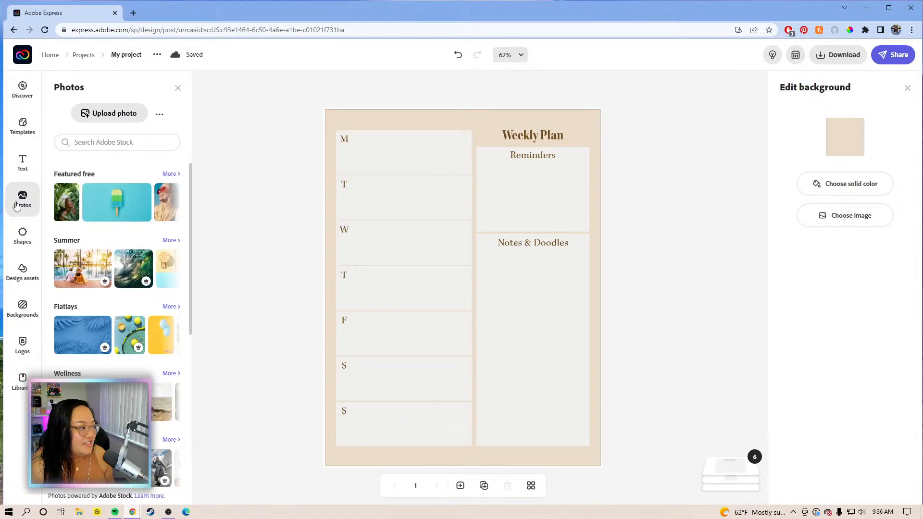
pyautogui.click(133, 143)
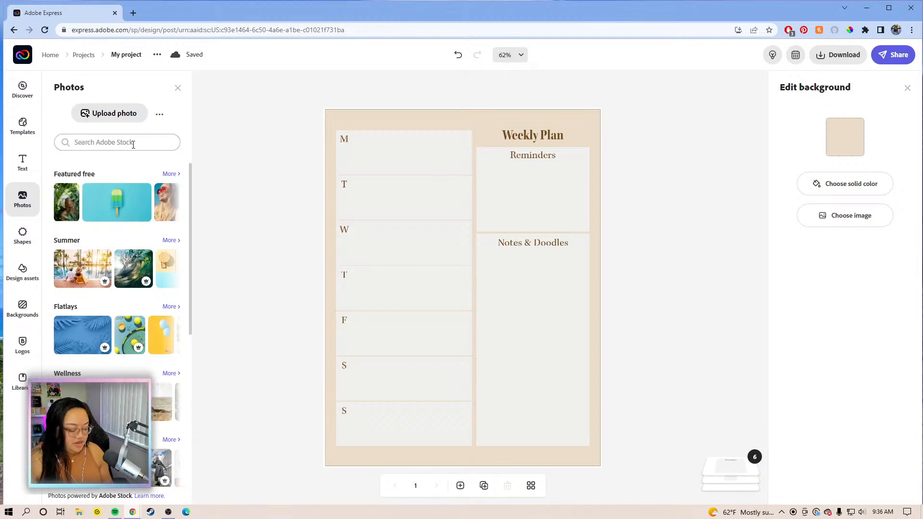
pyautogui.write('gradient')
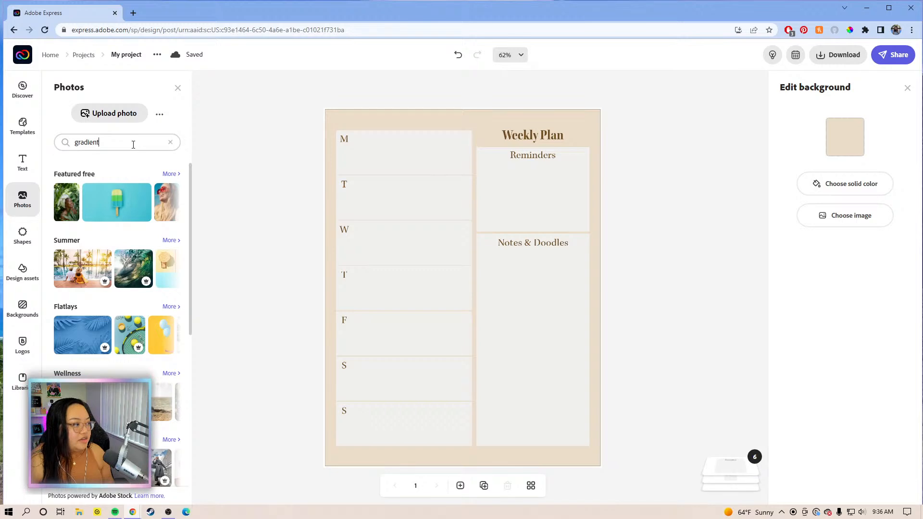
pyautogui.press('Return')
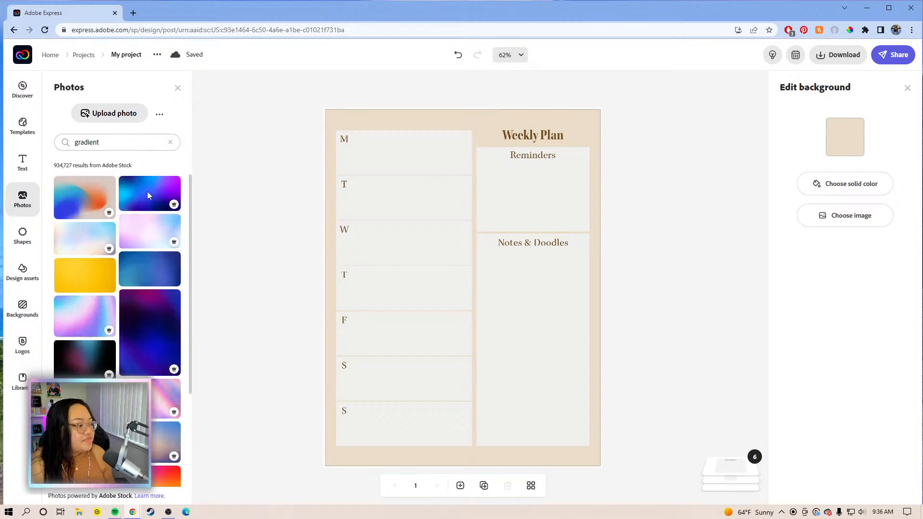
# - Examine the gradient photo results for one that suits the planner background
pyautogui.scroll(-2, 140, 289)
pyautogui.scroll(-1, 135, 305)
pyautogui.scroll(-4, 136, 307)
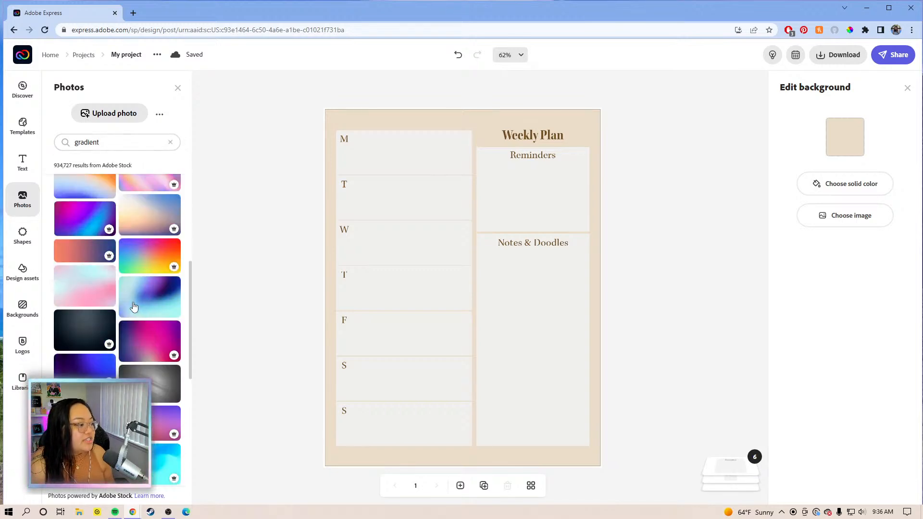
pyautogui.scroll(4, 126, 372)
pyautogui.scroll(3, 126, 371)
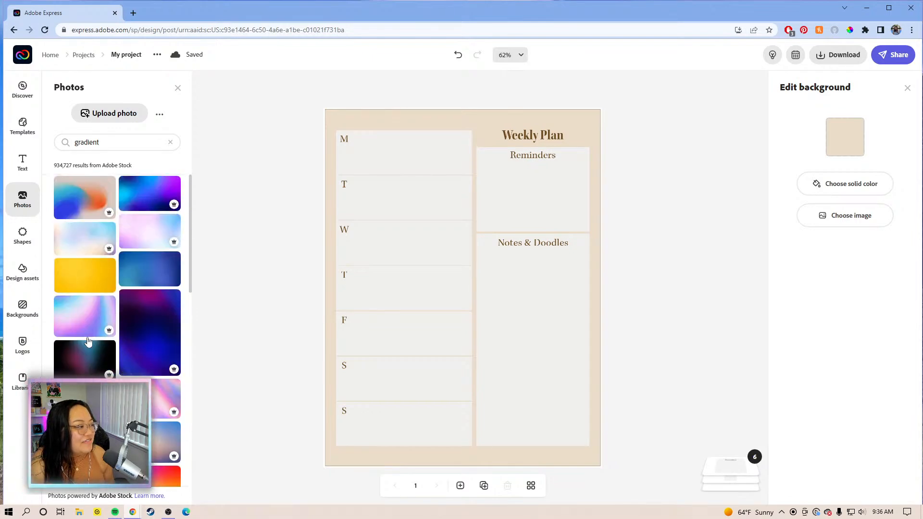
pyautogui.scroll(-2, 91, 329)
pyautogui.scroll(-8, 74, 212)
pyautogui.scroll(-10, 144, 363)
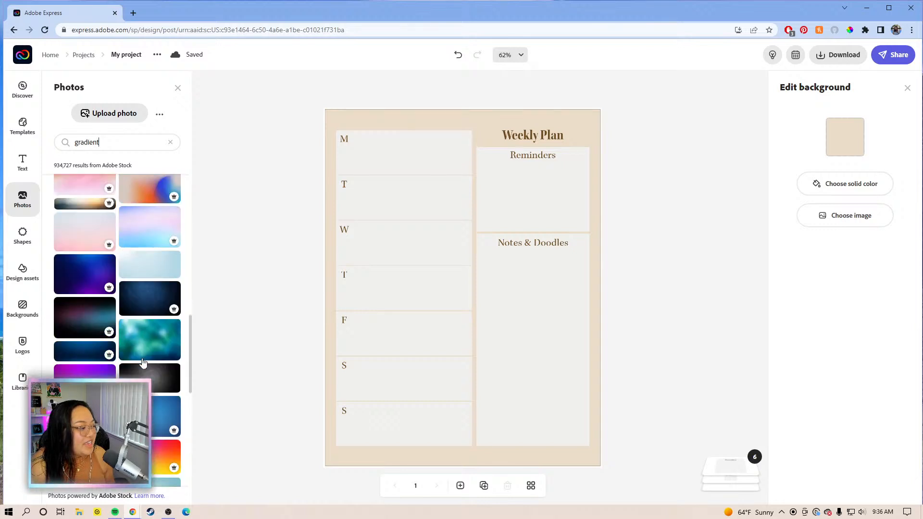
pyautogui.scroll(-10, 139, 363)
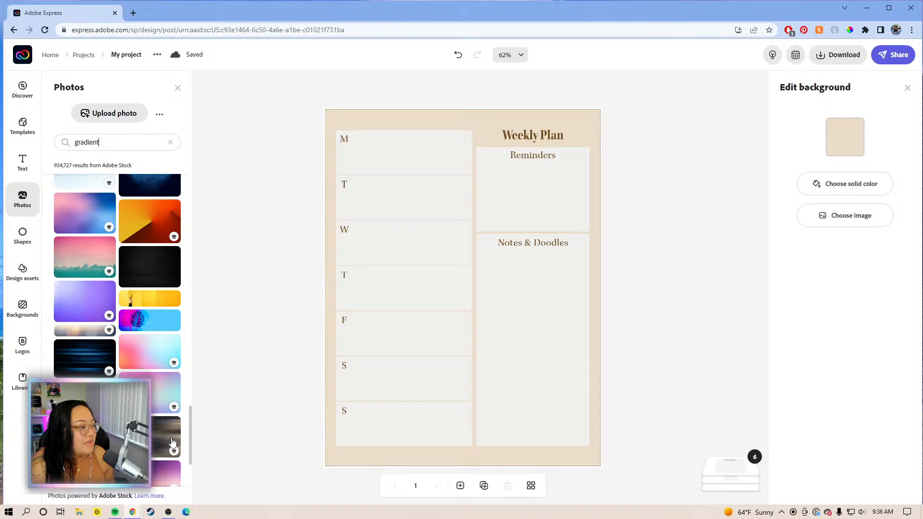
pyautogui.scroll(-10, 172, 441)
pyautogui.scroll(-5, 143, 288)
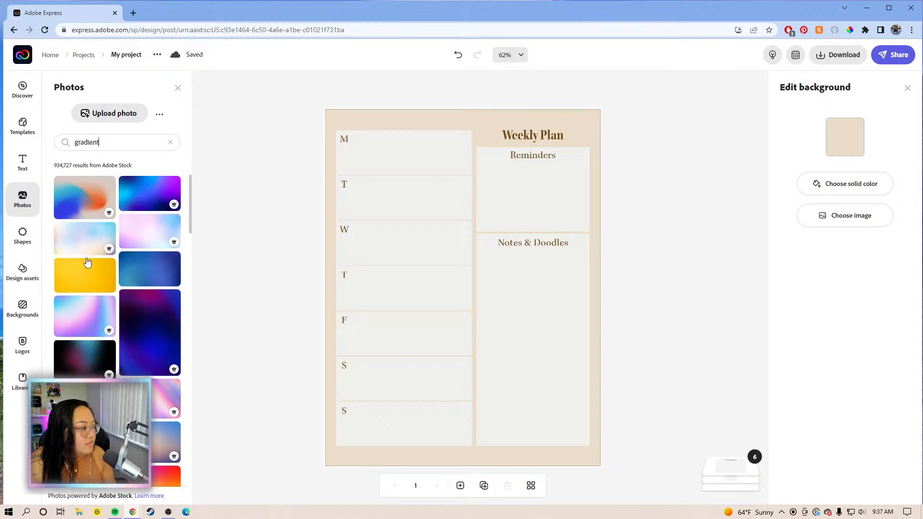
# - Add the pastel blue, pink and purple gradient photo as the page background and reposition it behind the planner blocks
pyautogui.click(92, 331)
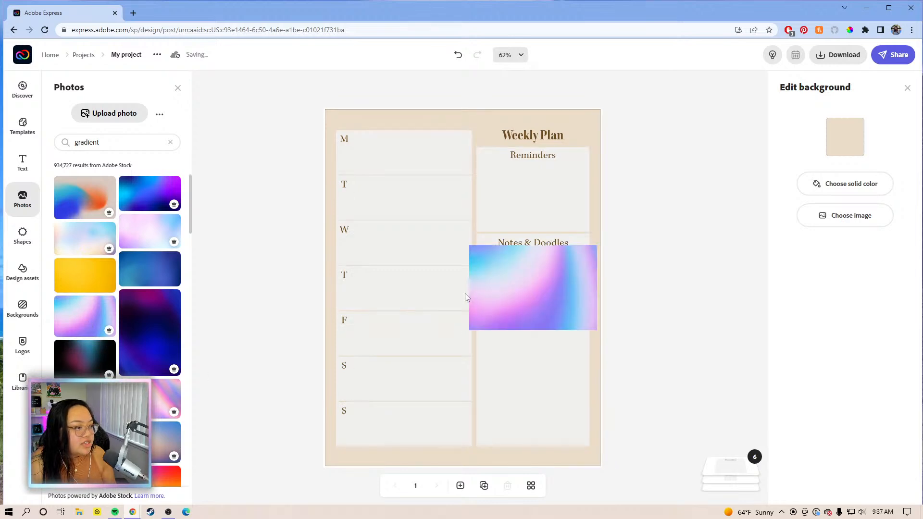
pyautogui.moveTo(552, 296)
pyautogui.mouseDown()
pyautogui.moveTo(511, 323)
pyautogui.moveTo(465, 311)
pyautogui.mouseUp()
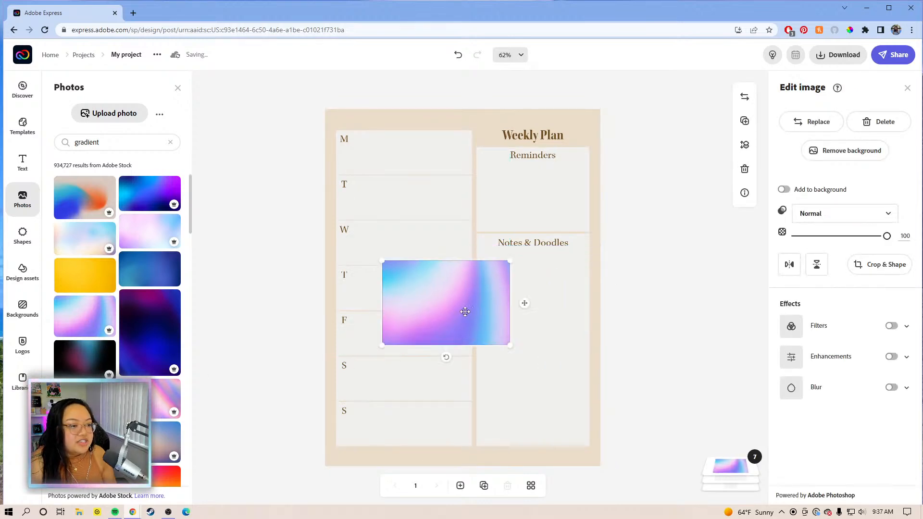
pyautogui.click(784, 189)
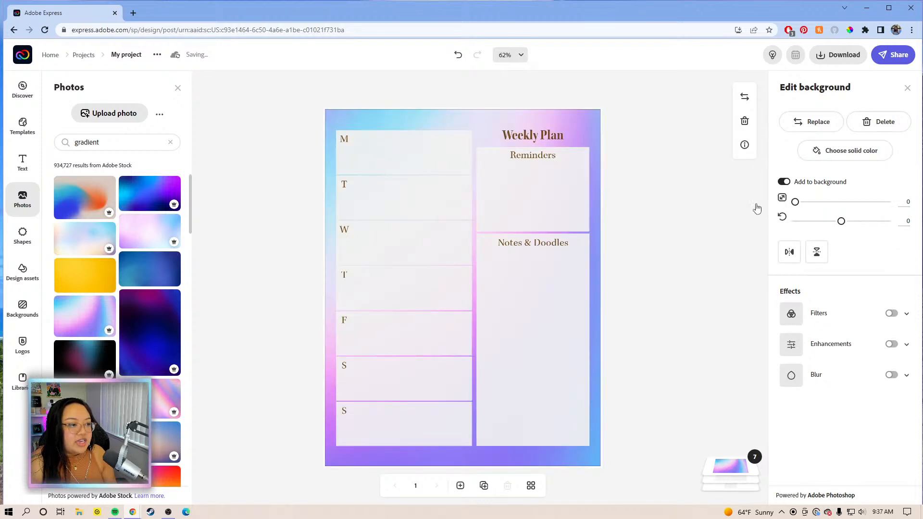
pyautogui.moveTo(423, 116); pyautogui.dragTo(594, 121)
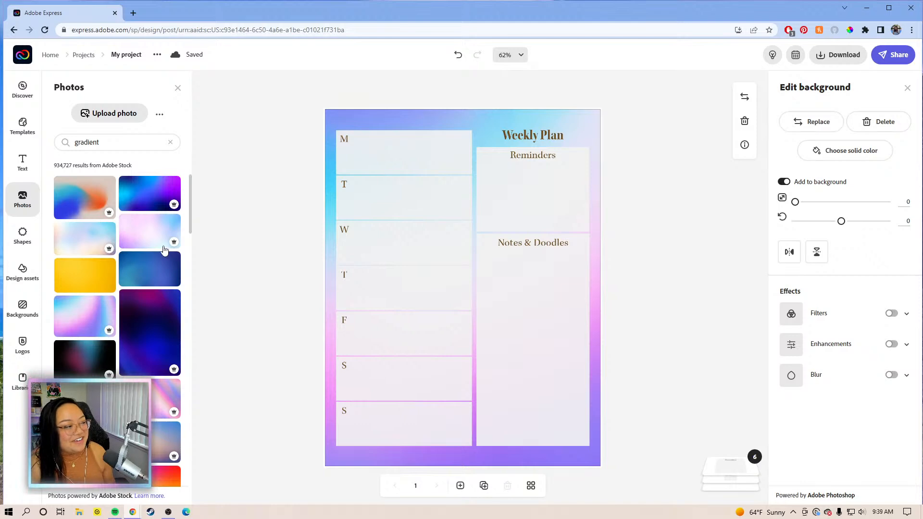
# - Search the Backgrounds collection for "gradient"
pyautogui.scroll(-2, 143, 294)
pyautogui.scroll(2, 144, 295)
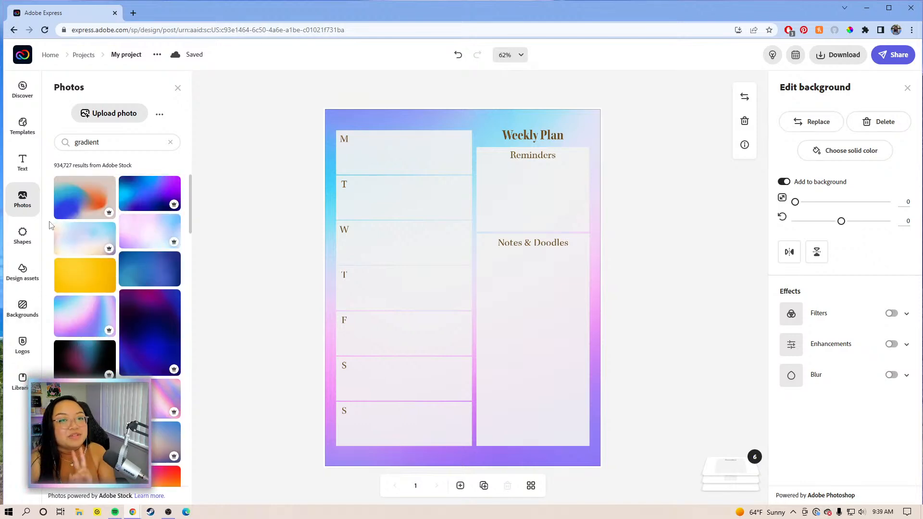
pyautogui.click(23, 308)
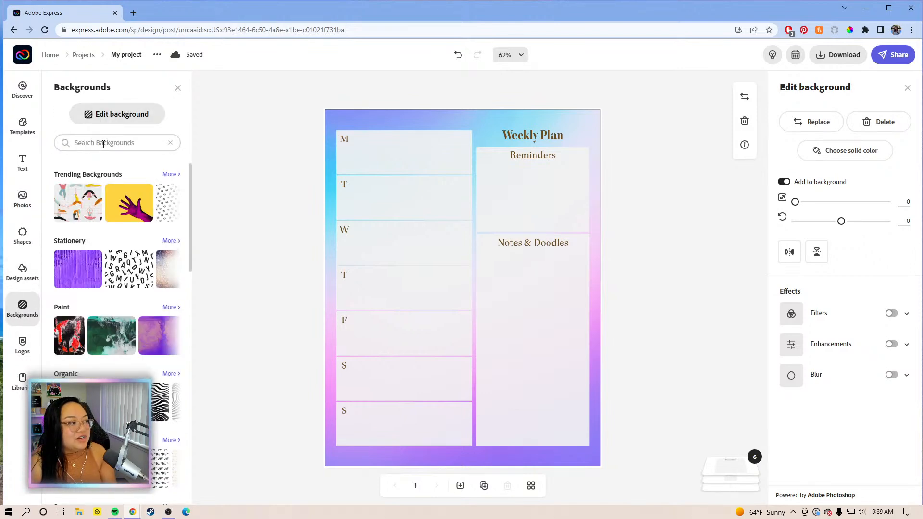
pyautogui.click(109, 143)
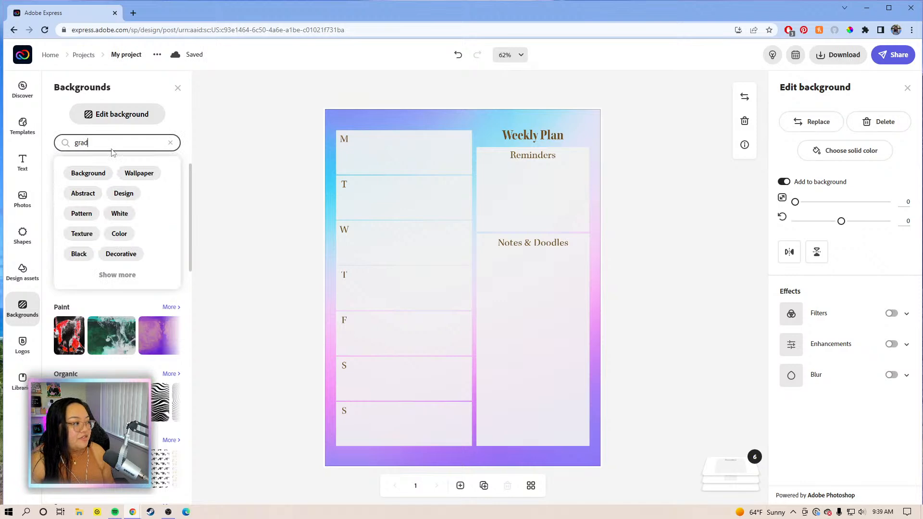
pyautogui.press('Return')
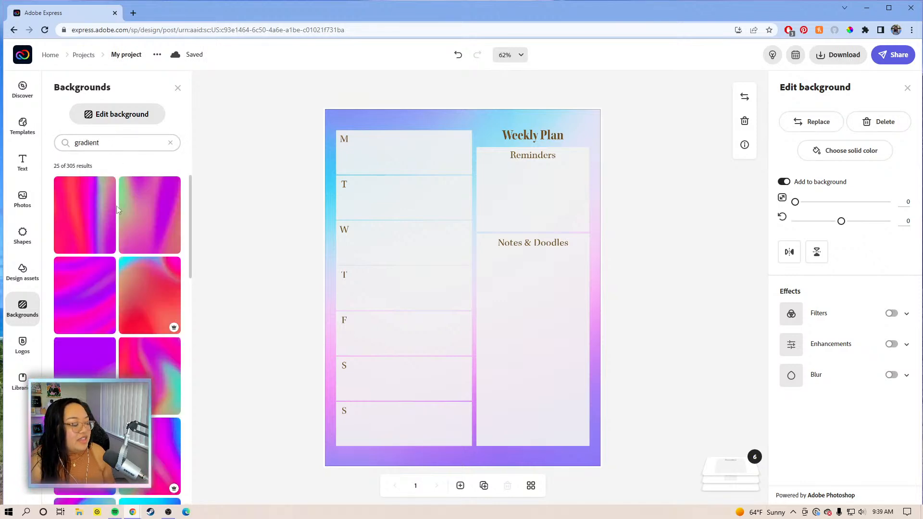
# - Browse the gradient results in the Backgrounds and Photos collections for alternatives to the current planner background
pyautogui.scroll(-5, 158, 302)
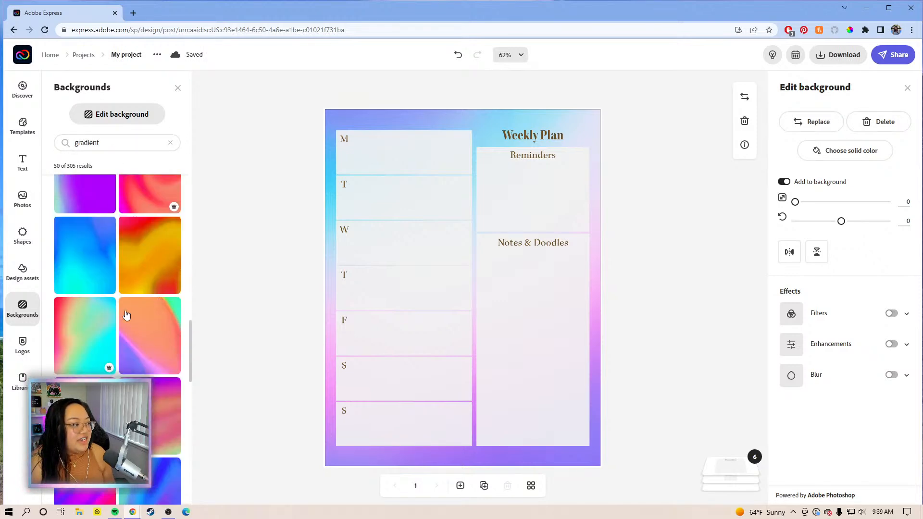
pyautogui.click(22, 201)
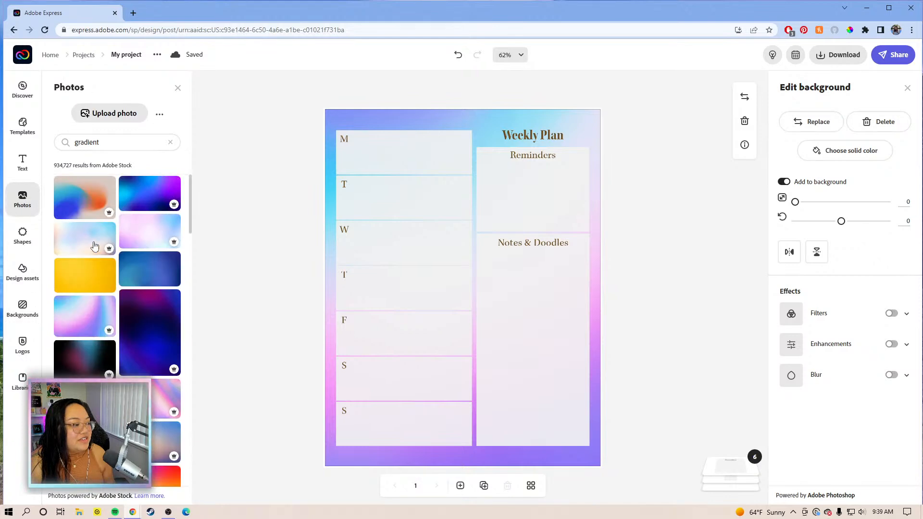
pyautogui.scroll(-10, 94, 247)
pyautogui.scroll(-9, 94, 248)
pyautogui.scroll(12, 94, 252)
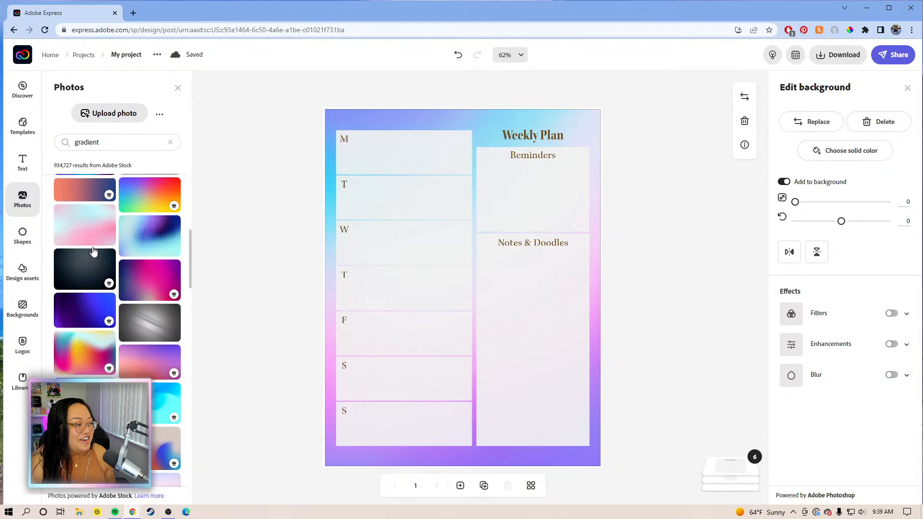
pyautogui.scroll(5, 94, 251)
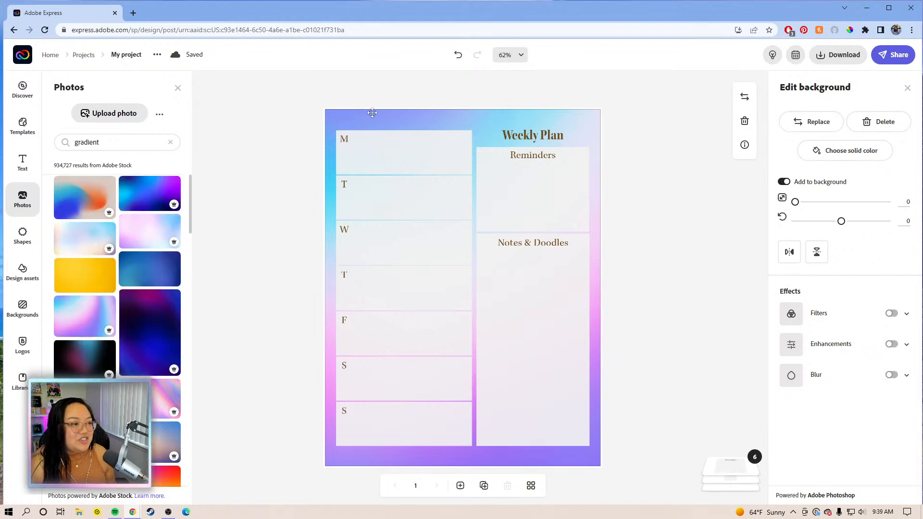
pyautogui.click(676, 189)
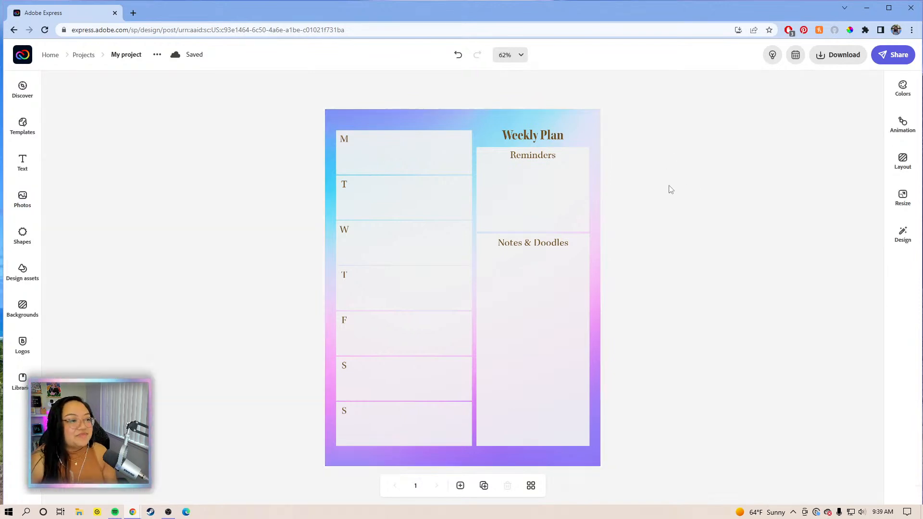
# - Change the "Weekly Plan" title's font to Lato Bold from the KT Brand 2022 fonts
pyautogui.click(594, 133)
pyautogui.click(532, 140)
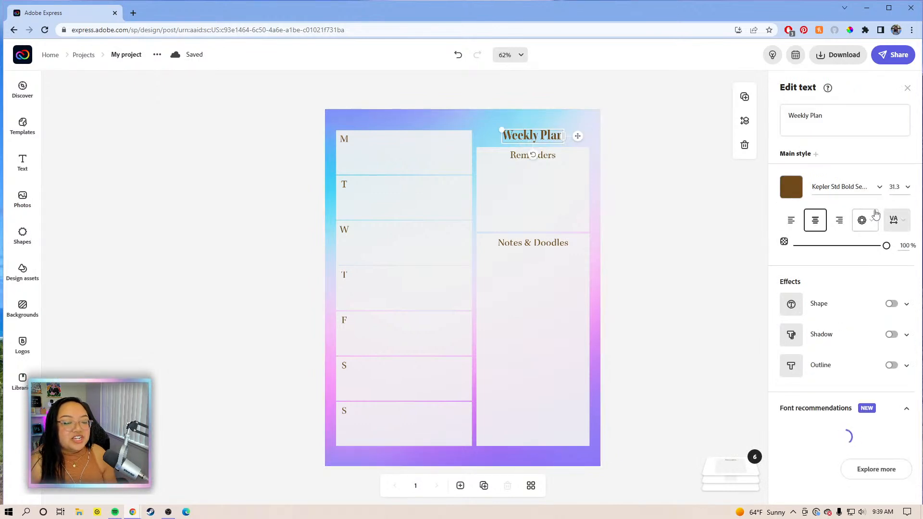
pyautogui.click(878, 190)
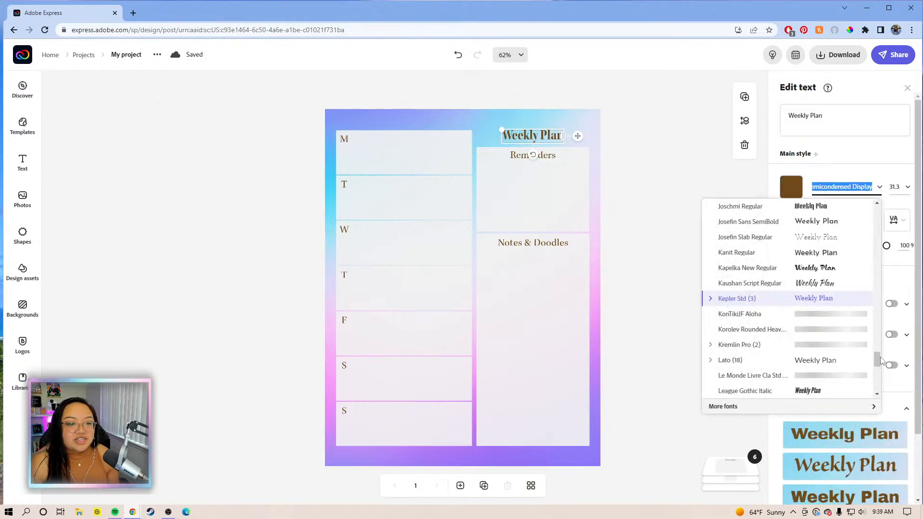
pyautogui.moveTo(878, 361); pyautogui.dragTo(878, 218)
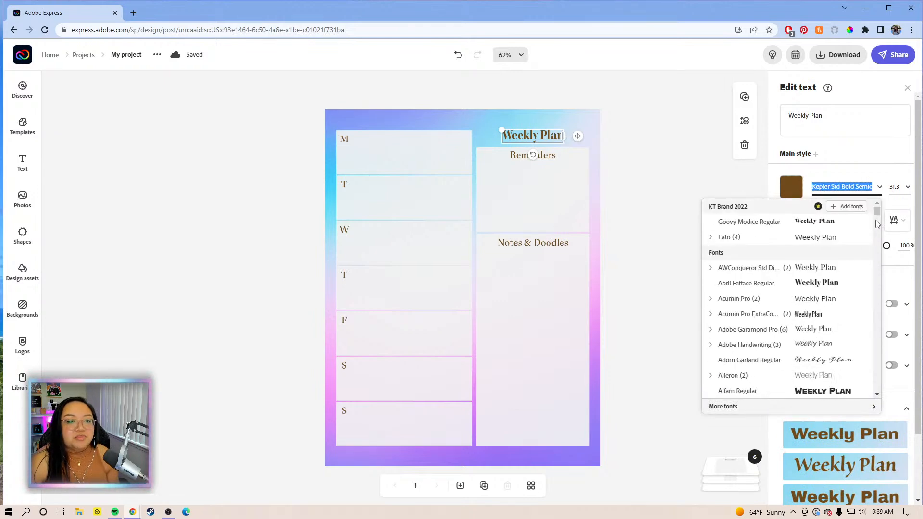
pyautogui.moveTo(875, 213); pyautogui.dragTo(876, 211)
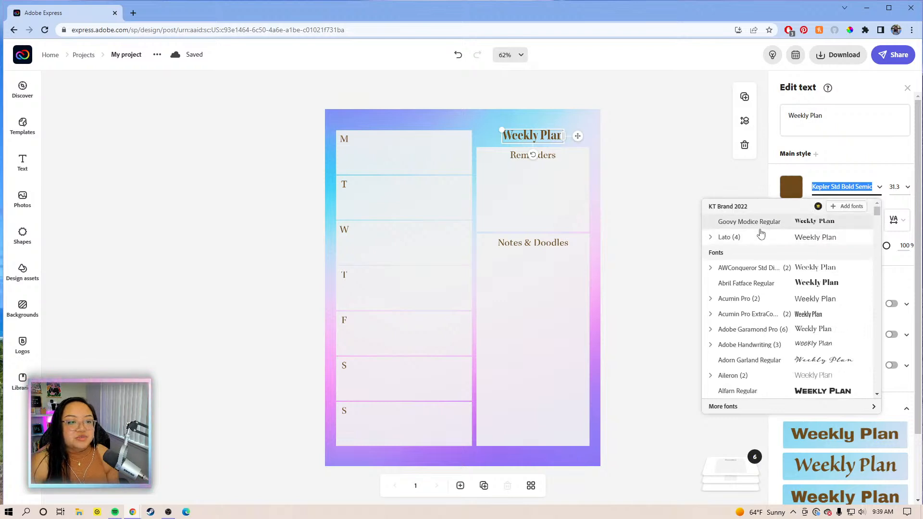
pyautogui.click(712, 239)
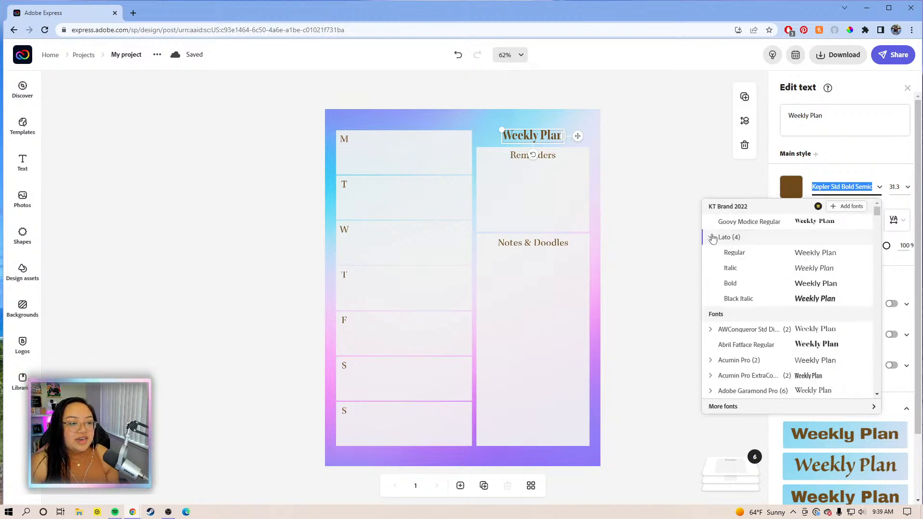
pyautogui.click(809, 290)
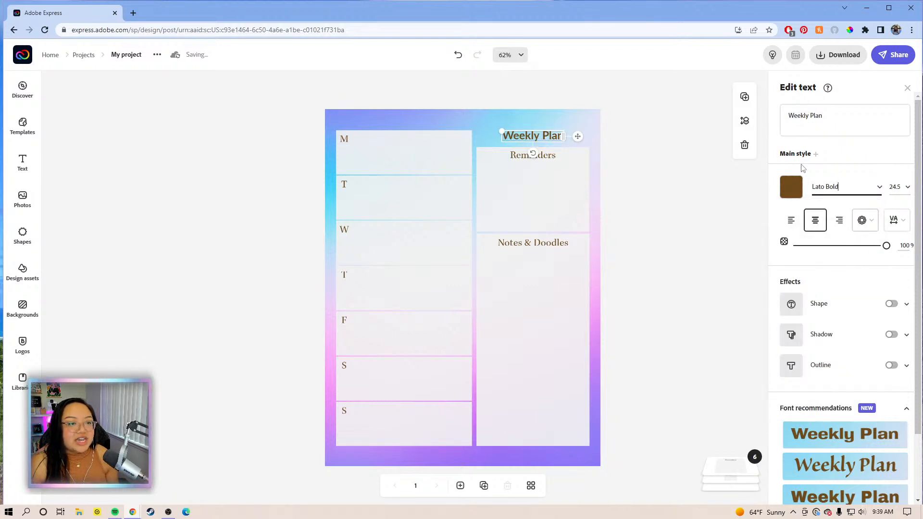
# - Rewrite the planner title in capitals as "WEEKLY PLAN" and widen its text box to fit on one line
pyautogui.click(822, 116)
pyautogui.moveTo(841, 116); pyautogui.dragTo(792, 114)
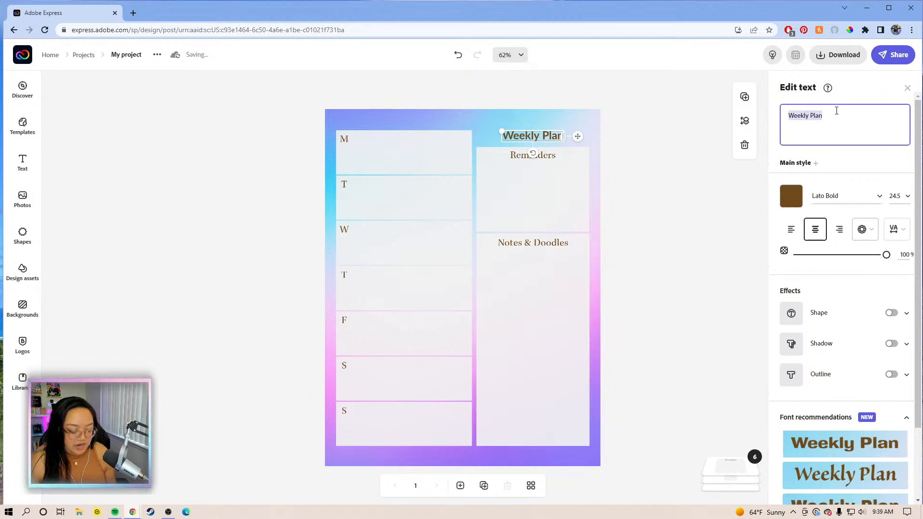
pyautogui.write('WEEKLY PLAN')
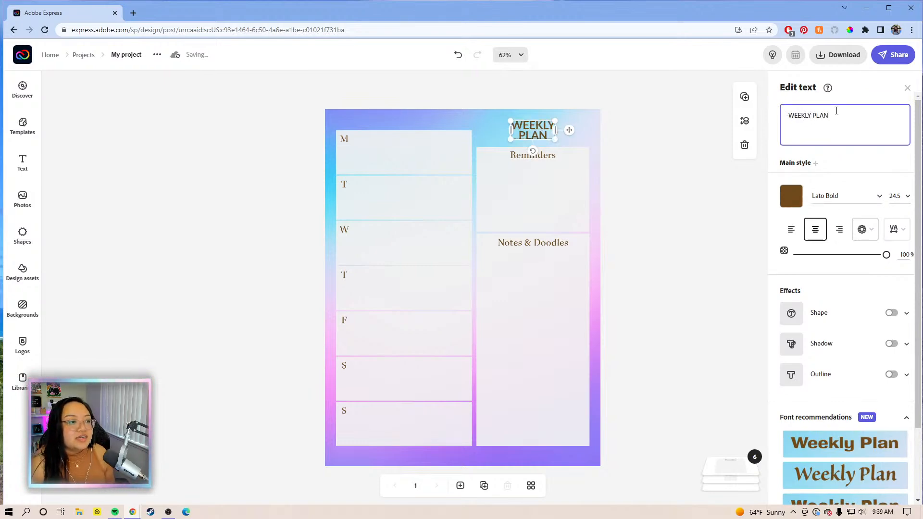
pyautogui.moveTo(602, 135); pyautogui.dragTo(588, 135)
# - Increase the "WEEKLY PLAN" title's letter spacing and enlarge it to about size 30.2, spanning the width directly above the Reminders block
pyautogui.click(897, 220)
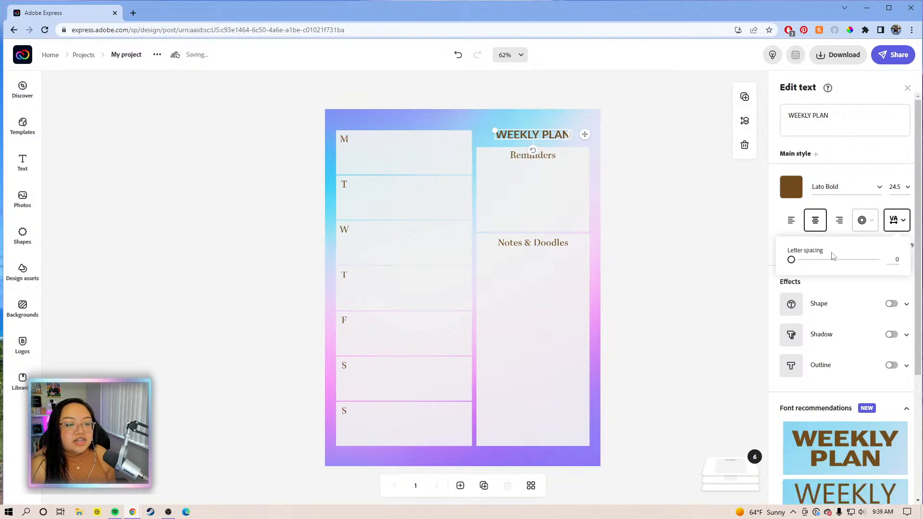
pyautogui.moveTo(795, 260); pyautogui.dragTo(803, 260)
pyautogui.moveTo(594, 135); pyautogui.dragTo(605, 141)
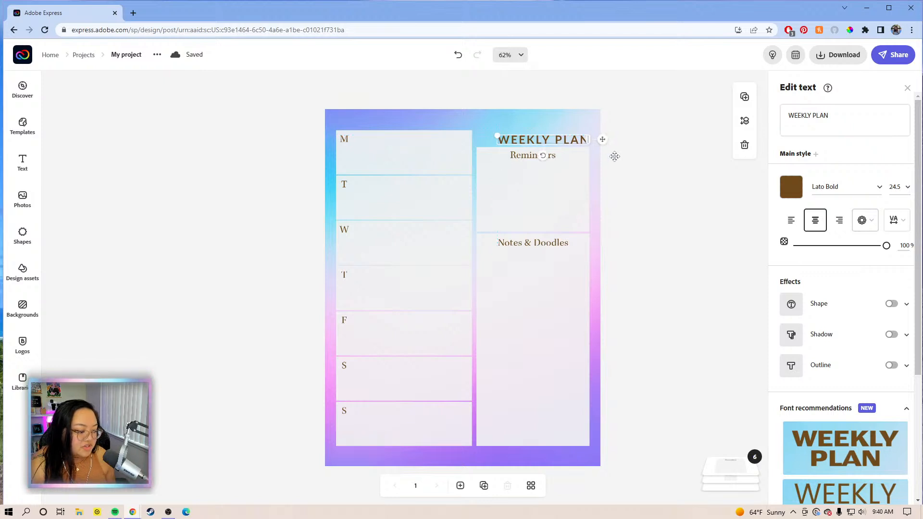
pyautogui.moveTo(498, 136); pyautogui.dragTo(476, 129)
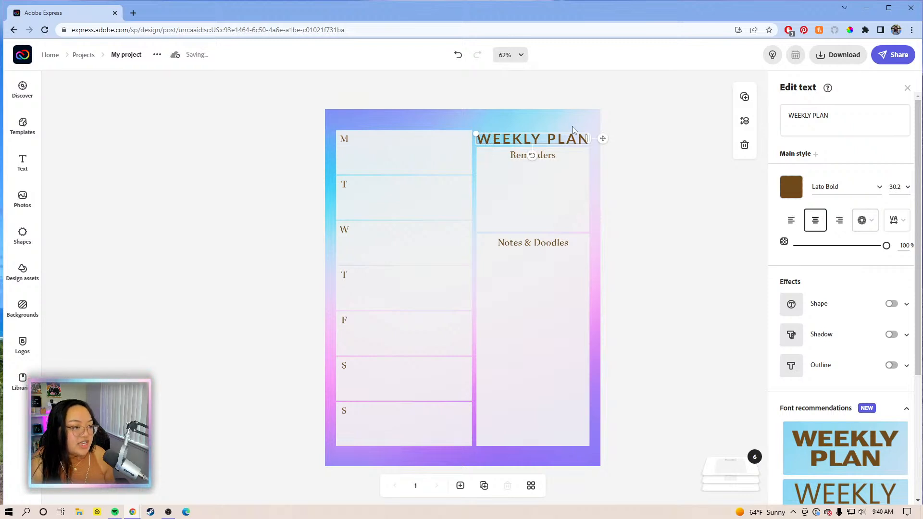
pyautogui.moveTo(604, 138); pyautogui.dragTo(603, 136)
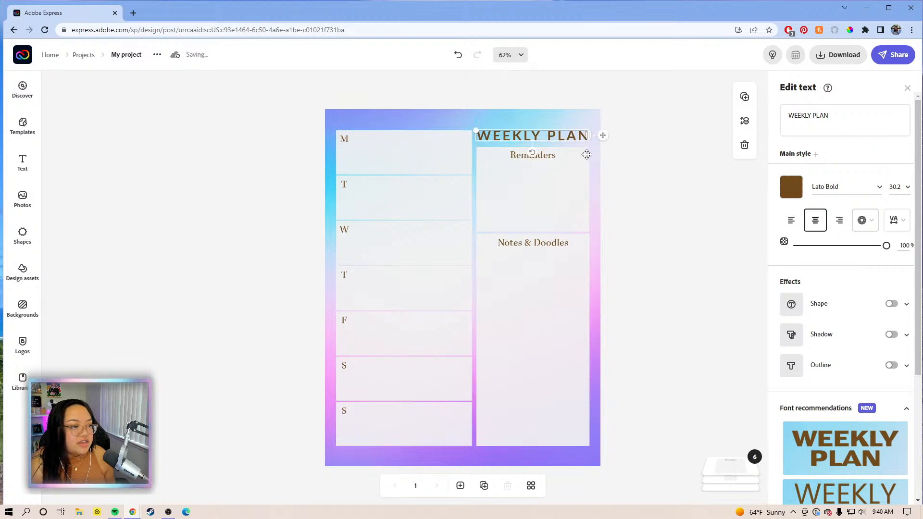
pyautogui.click(616, 124)
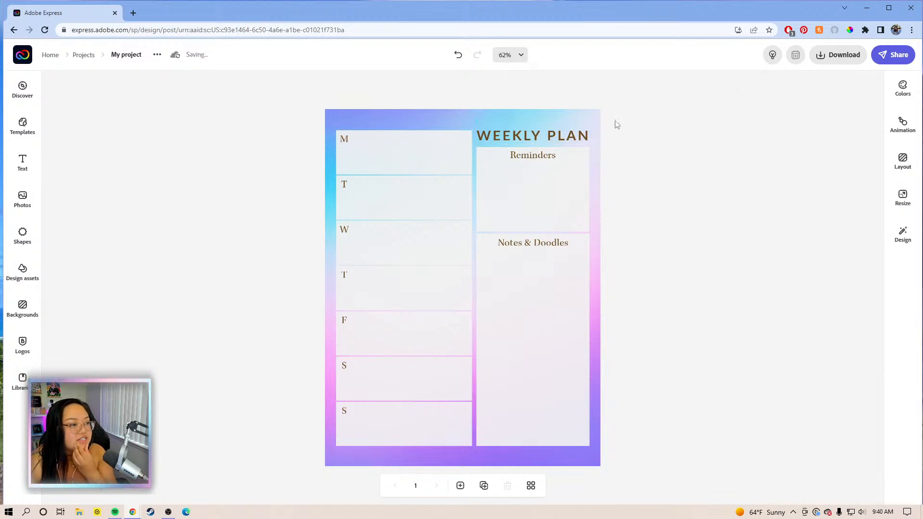
# - Recolor the "WEEKLY PLAN" title with the off-white #F2F2F2 from the current palette
pyautogui.click(560, 140)
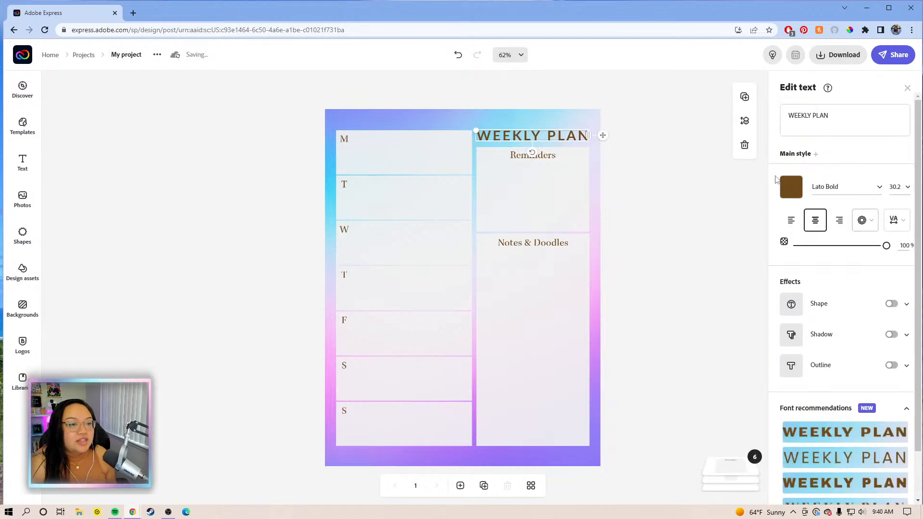
pyautogui.click(791, 187)
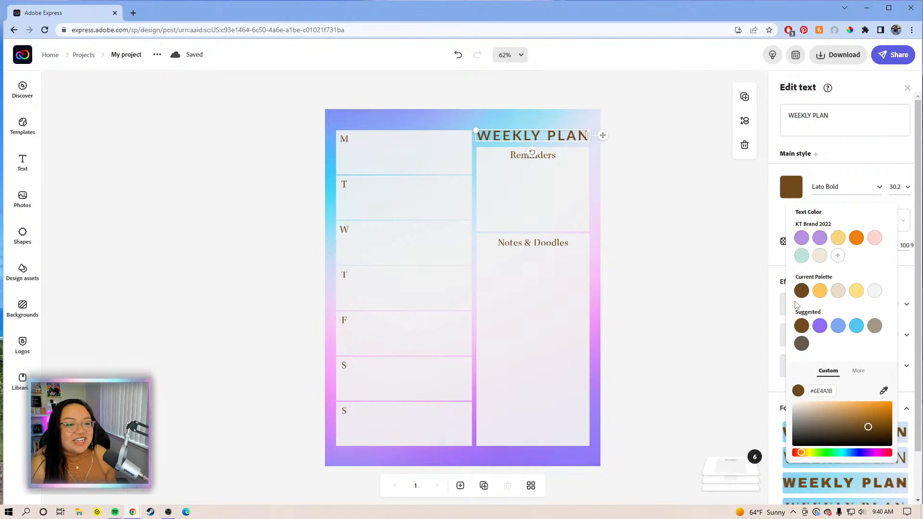
pyautogui.click(876, 291)
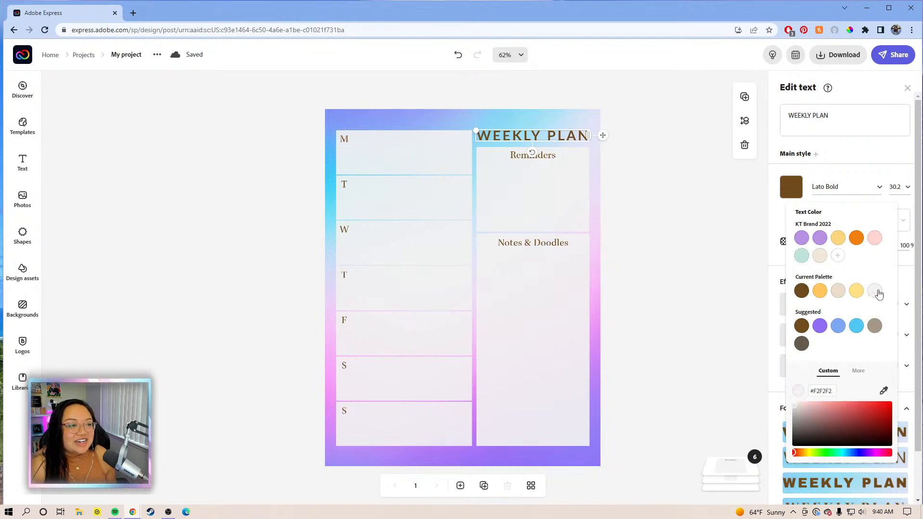
pyautogui.click(684, 238)
pyautogui.click(595, 165)
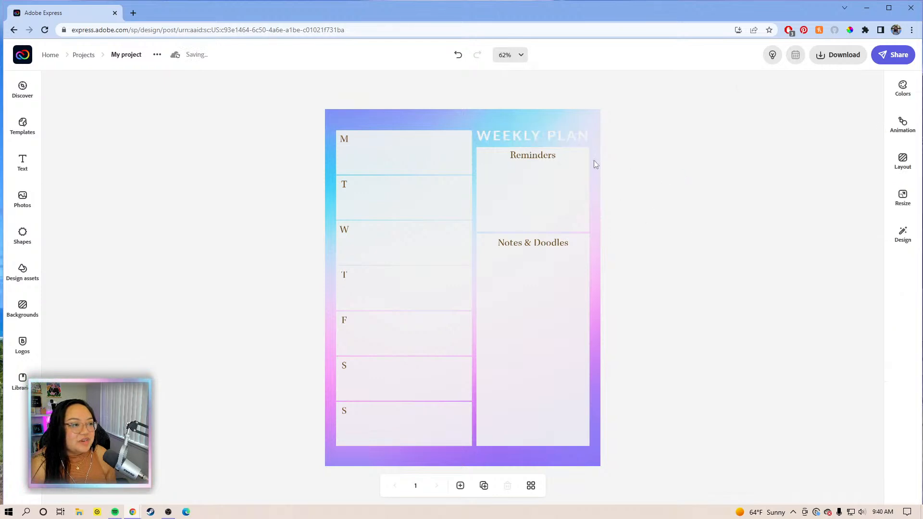
pyautogui.click(573, 136)
pyautogui.click(850, 224)
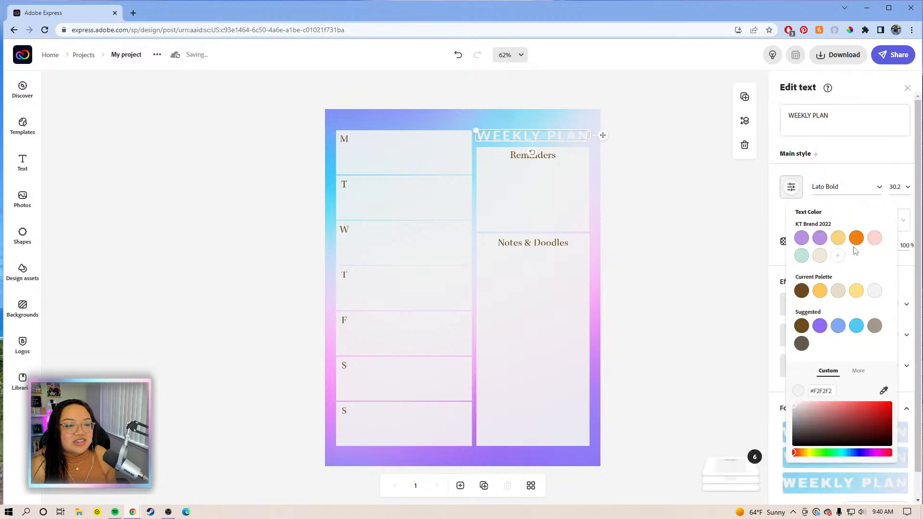
pyautogui.click(777, 359)
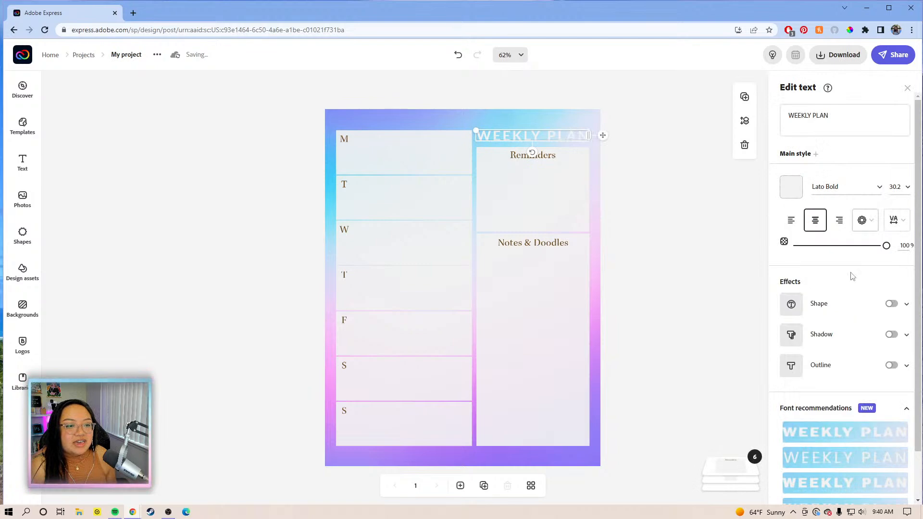
# - Add a grayish-brown #675D50 shadow to the "WEEKLY PLAN" title with a distance of 90
pyautogui.click(891, 335)
pyautogui.click(789, 371)
pyautogui.click(801, 216)
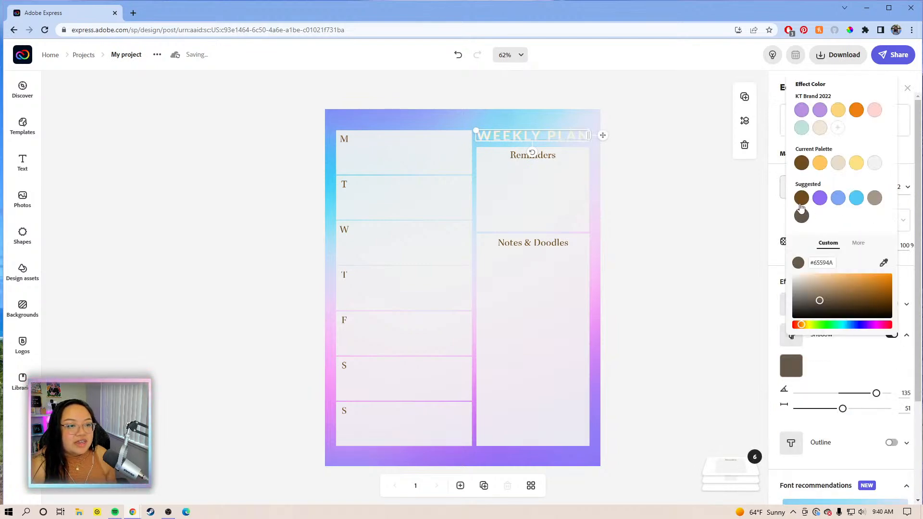
pyautogui.moveTo(820, 303); pyautogui.dragTo(812, 300)
pyautogui.click(829, 362)
pyautogui.moveTo(843, 408); pyautogui.dragTo(878, 413)
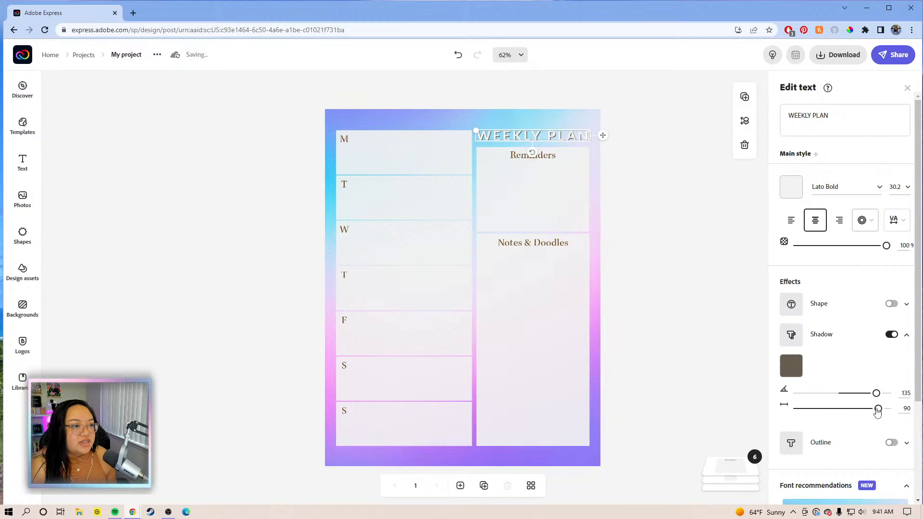
pyautogui.click(650, 226)
# - Add an outline to the "WEEKLY PLAN" title in the palette's grayish brown #675D50
pyautogui.click(581, 137)
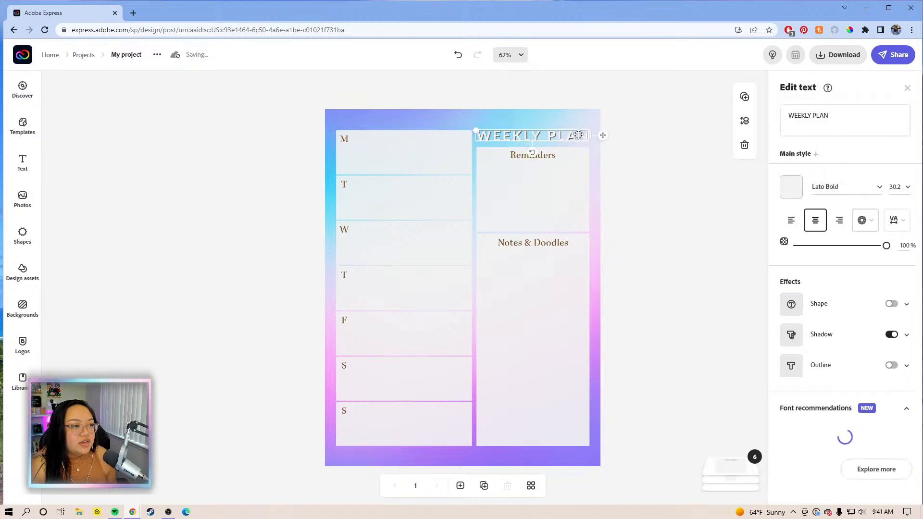
pyautogui.click(892, 366)
pyautogui.click(792, 404)
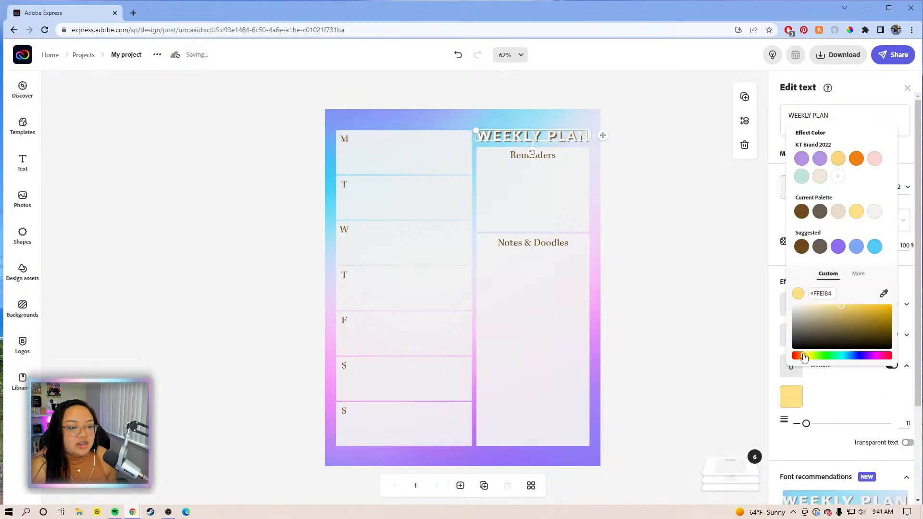
pyautogui.click(819, 211)
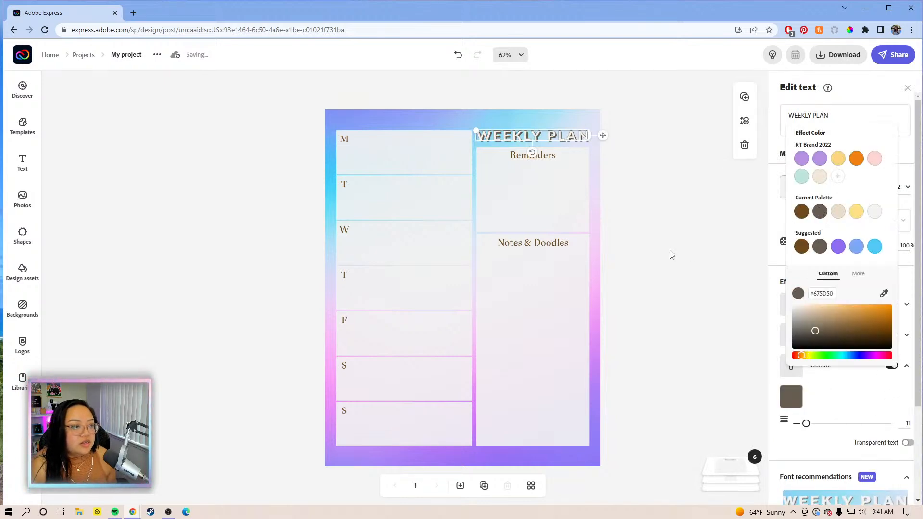
pyautogui.click(673, 253)
pyautogui.click(675, 253)
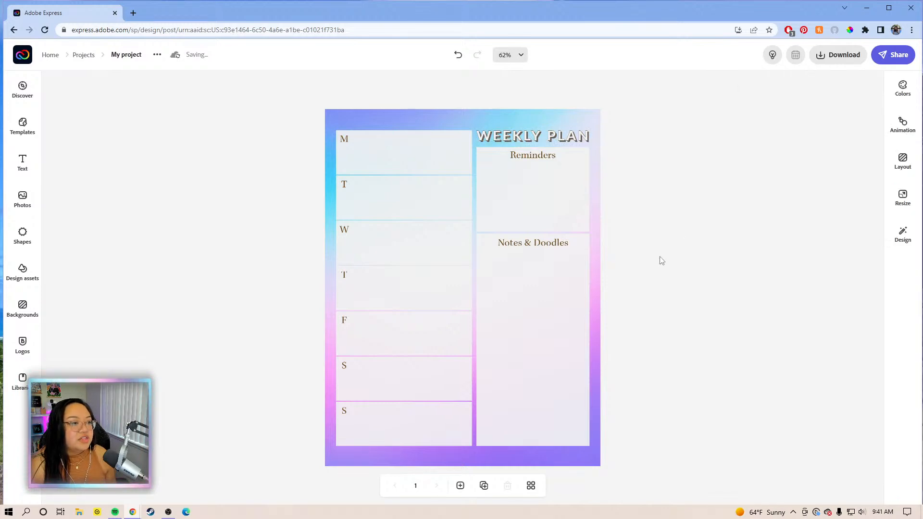
# - Change the "Reminders" heading's font to Lato Regular from the KT Brand 2022 fonts
pyautogui.click(538, 164)
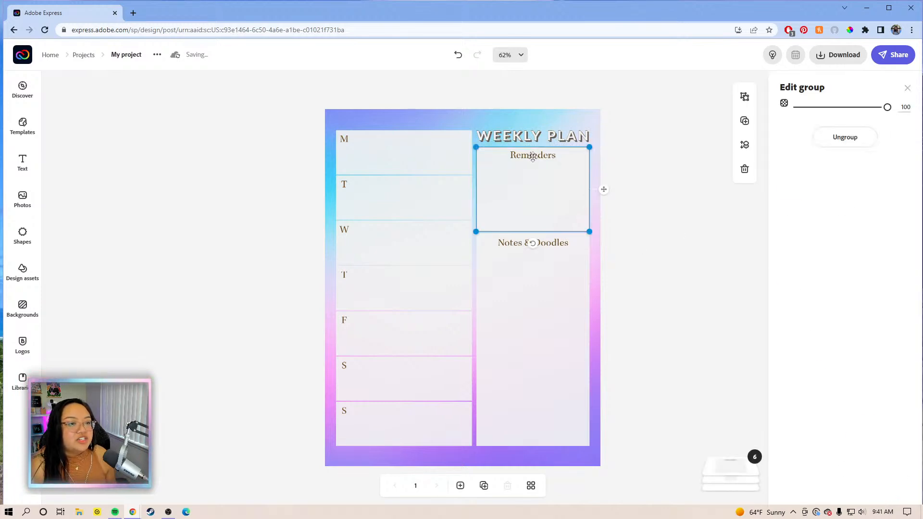
pyautogui.click(532, 157)
pyautogui.click(883, 189)
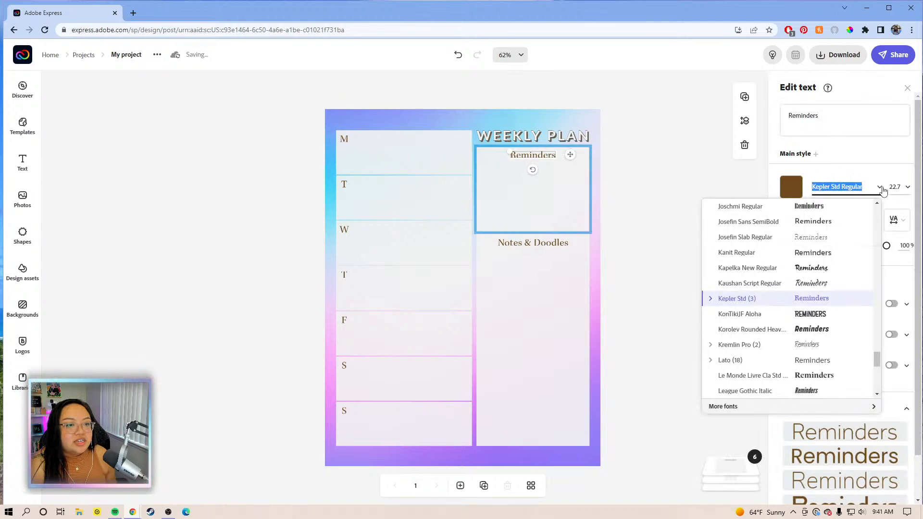
pyautogui.moveTo(877, 360); pyautogui.dragTo(868, 249)
pyautogui.click(731, 237)
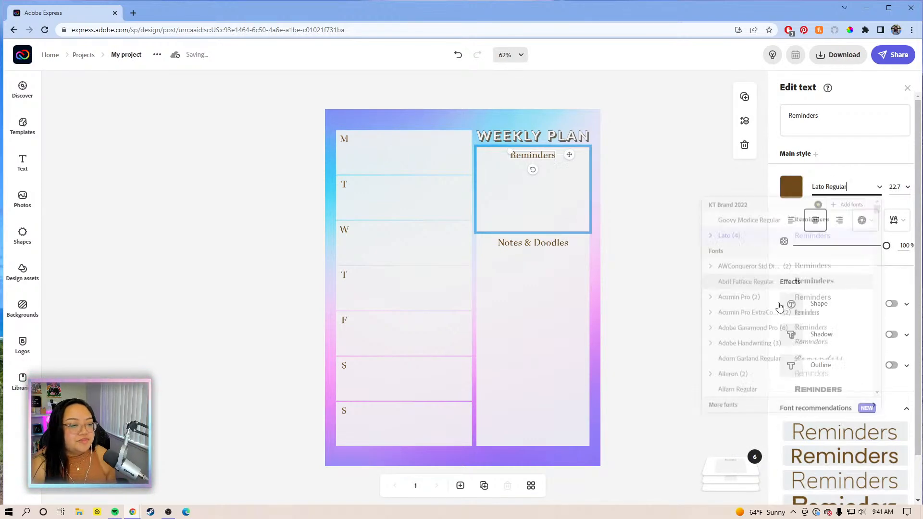
pyautogui.click(672, 232)
# - Ungroup the Reminders heading and its block
pyautogui.click(529, 154)
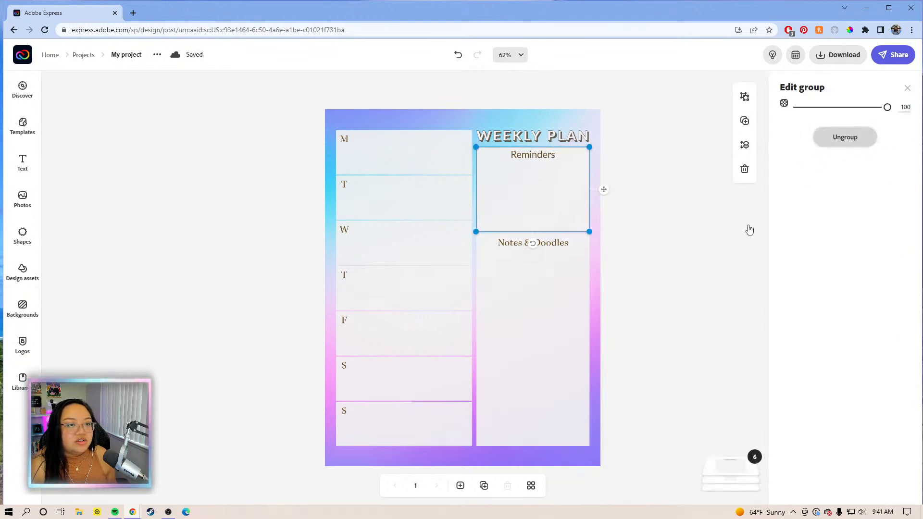
pyautogui.click(571, 260)
pyautogui.click(845, 137)
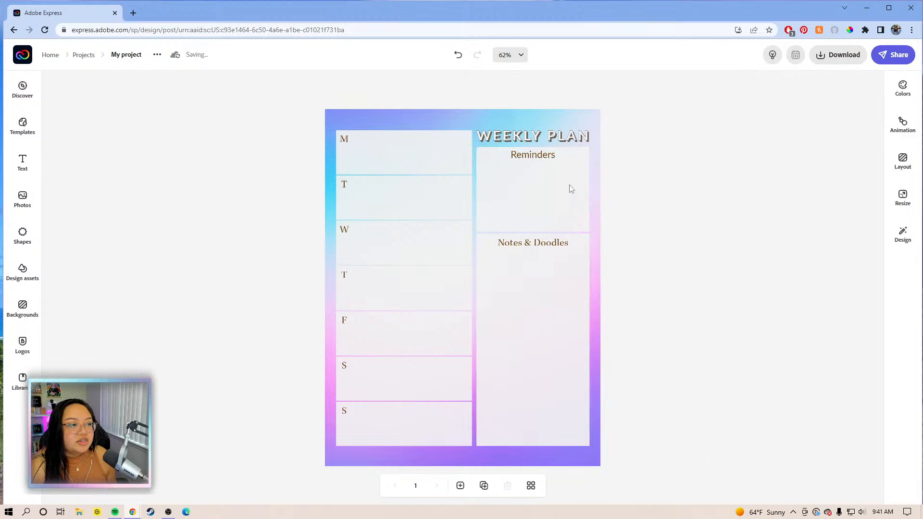
# - Rewrite the "Reminders" heading in all capitals as "REMINDERS"
pyautogui.click(549, 158)
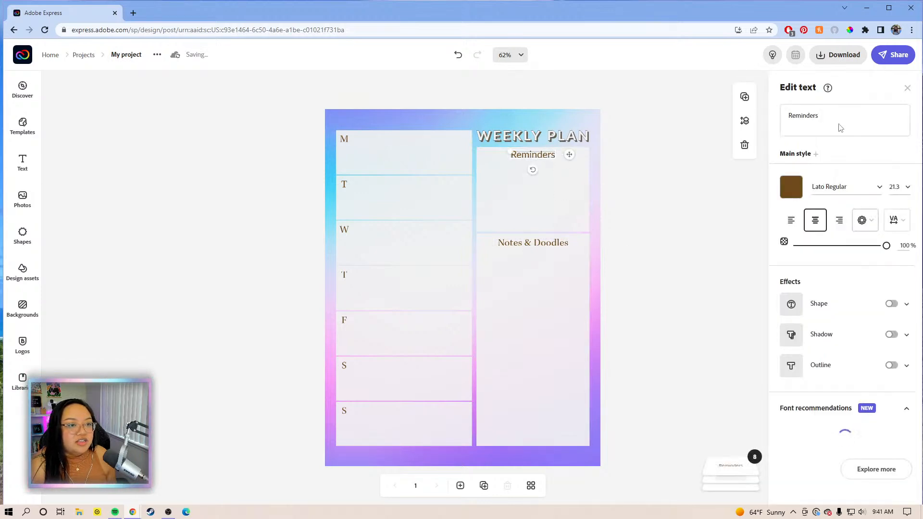
pyautogui.click(879, 187)
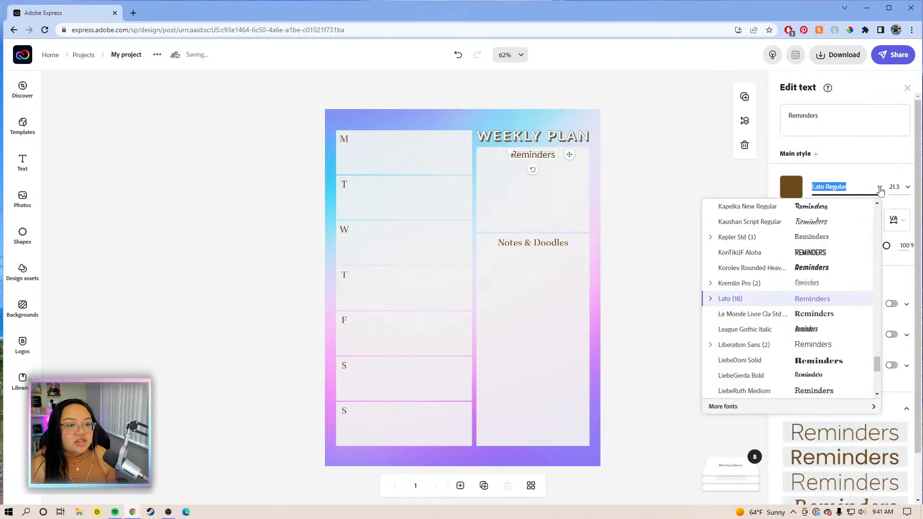
pyautogui.click(839, 117)
pyautogui.moveTo(838, 117); pyautogui.dragTo(785, 115)
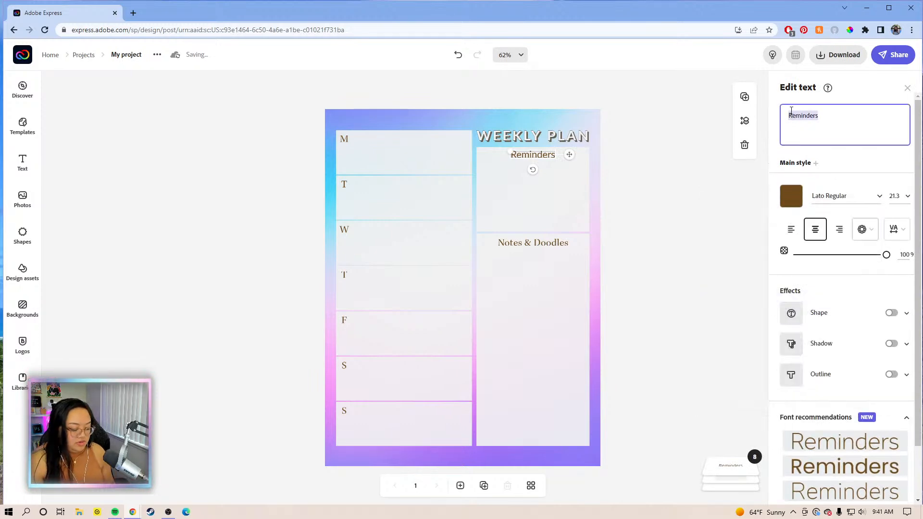
pyautogui.write('remin')
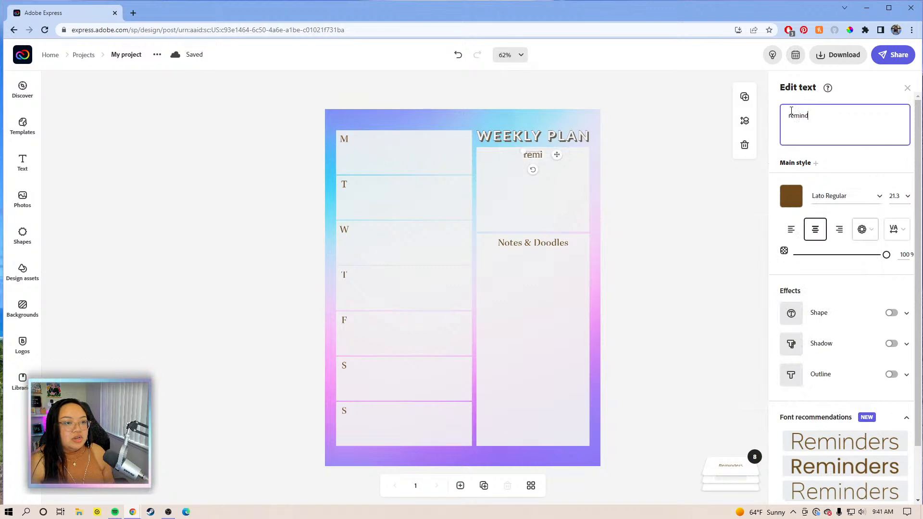
pyautogui.press('BackSpace')
pyautogui.press('BackSpace')
pyautogui.press('BackSpace')
pyautogui.press('BackSpace')
pyautogui.press('BackSpace')
pyautogui.write('R')
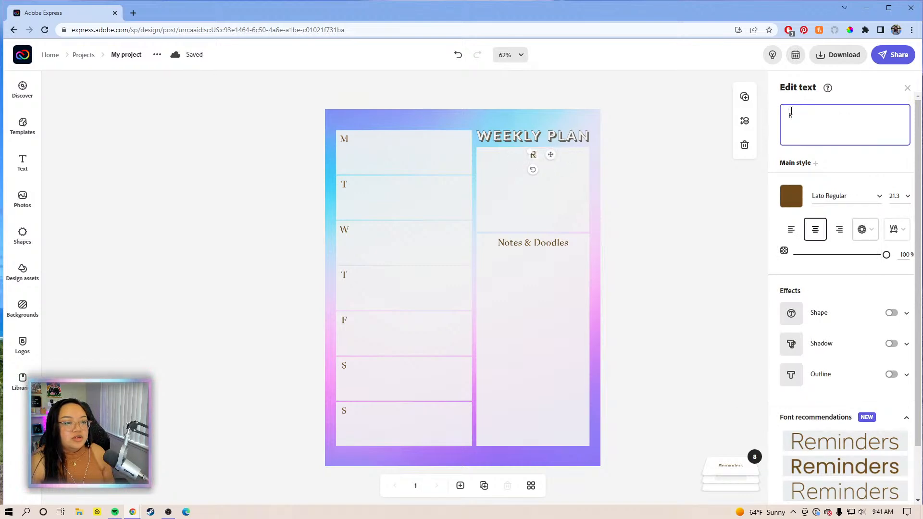
pyautogui.write('EMINDERS')
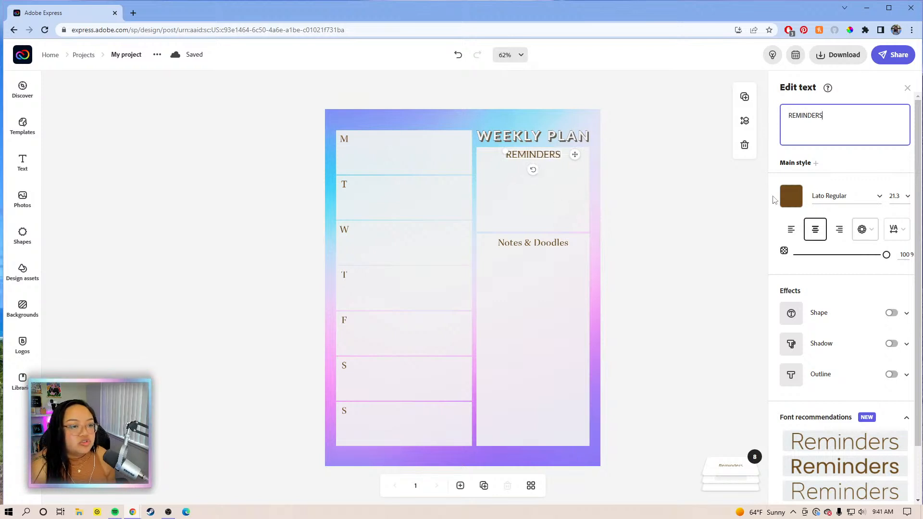
# - Recolor the "REMINDERS" heading to the palette's grayish brown #675D50 and set its letter spacing to 10
pyautogui.click(794, 202)
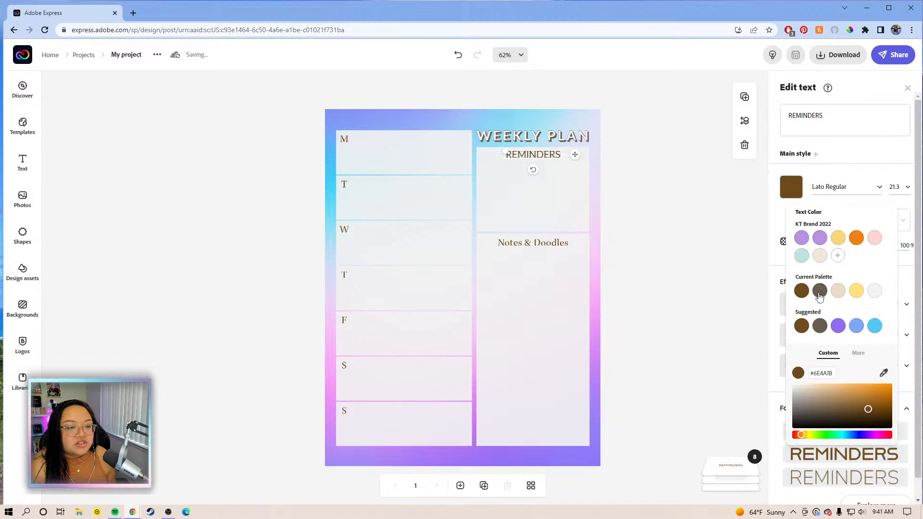
pyautogui.click(820, 294)
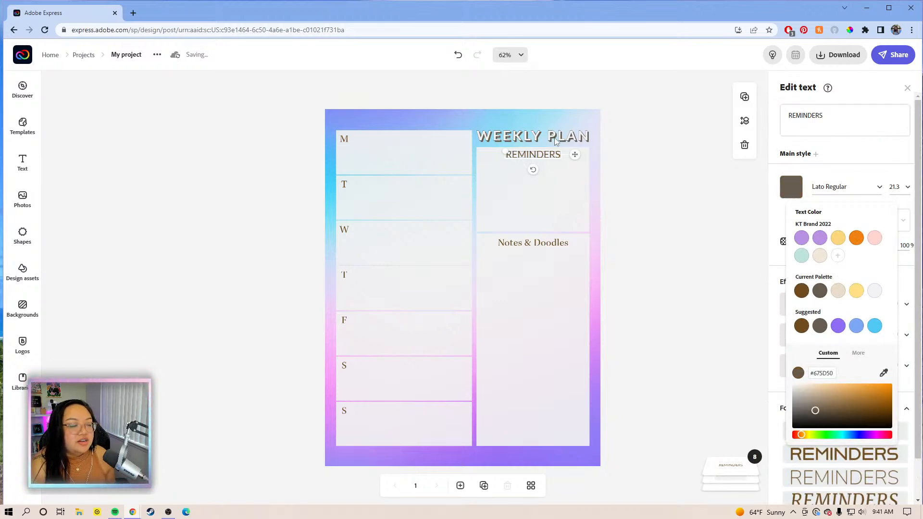
pyautogui.click(783, 211)
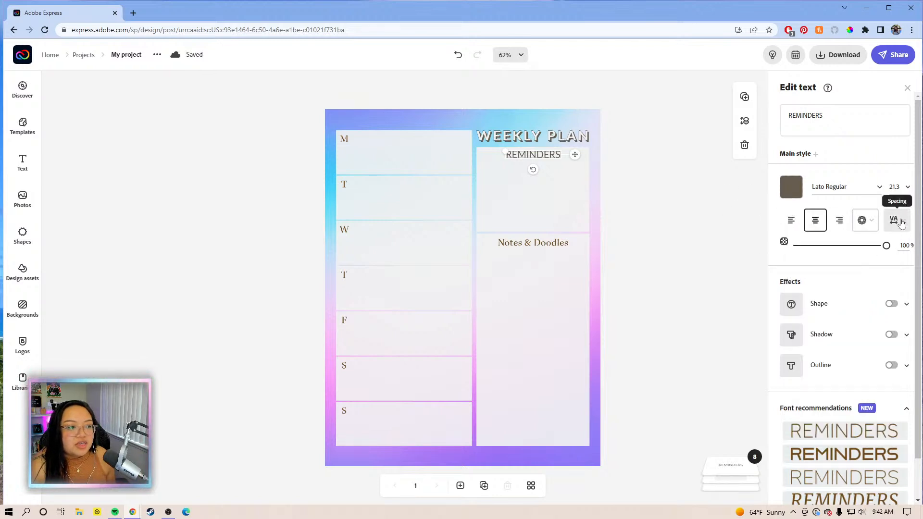
pyautogui.click(896, 220)
pyautogui.moveTo(792, 261); pyautogui.dragTo(799, 261)
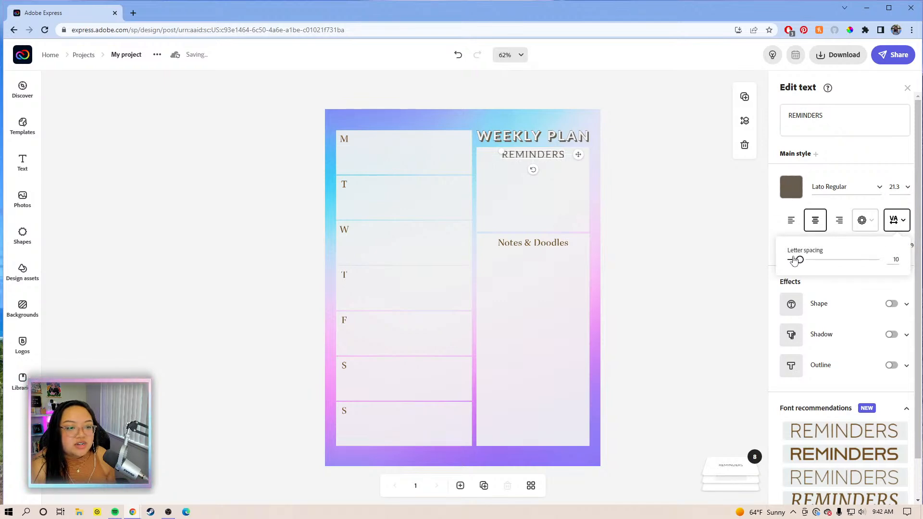
pyautogui.click(776, 232)
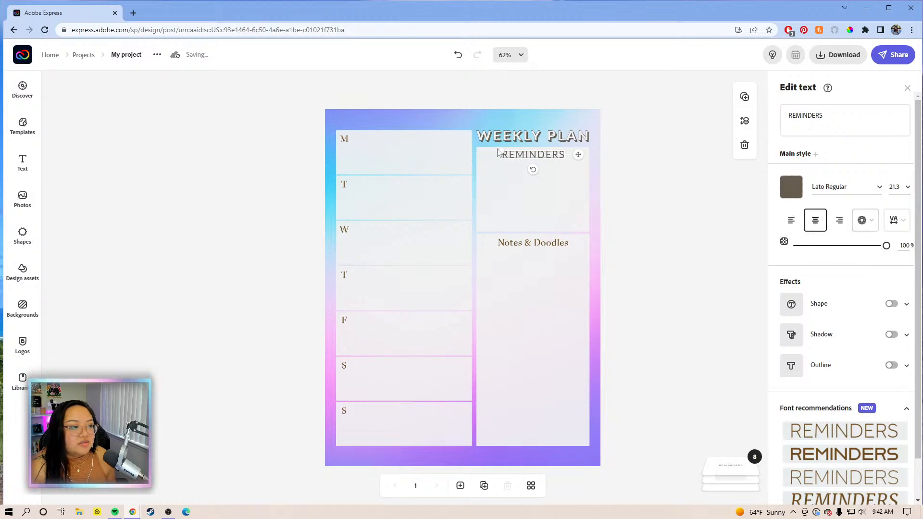
# - Shrink the "REMINDERS" heading to text size 16.3 and center it near the top edge of its block
pyautogui.moveTo(497, 152); pyautogui.dragTo(520, 158)
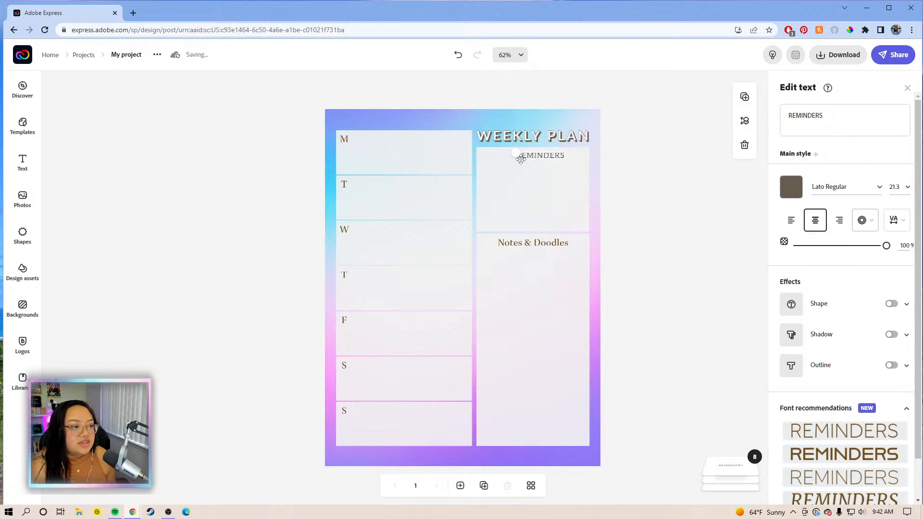
pyautogui.moveTo(581, 154); pyautogui.dragTo(575, 157)
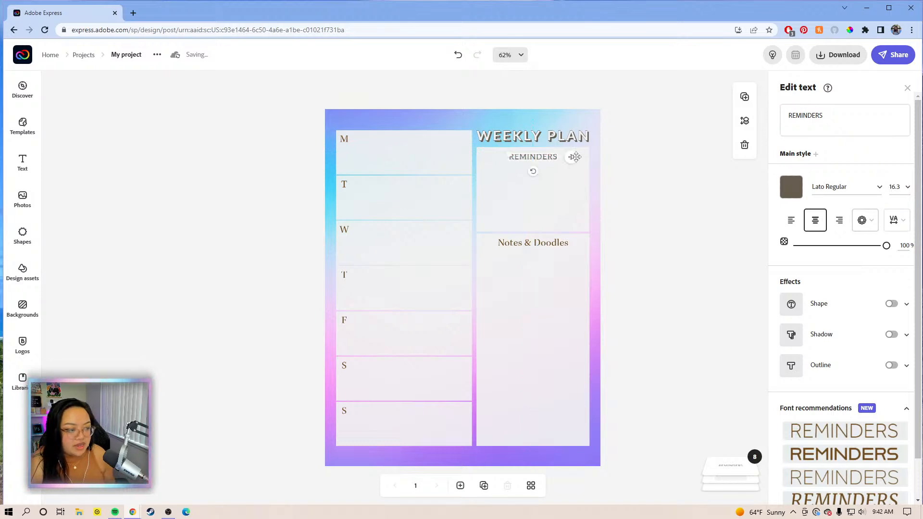
pyautogui.press('Up')
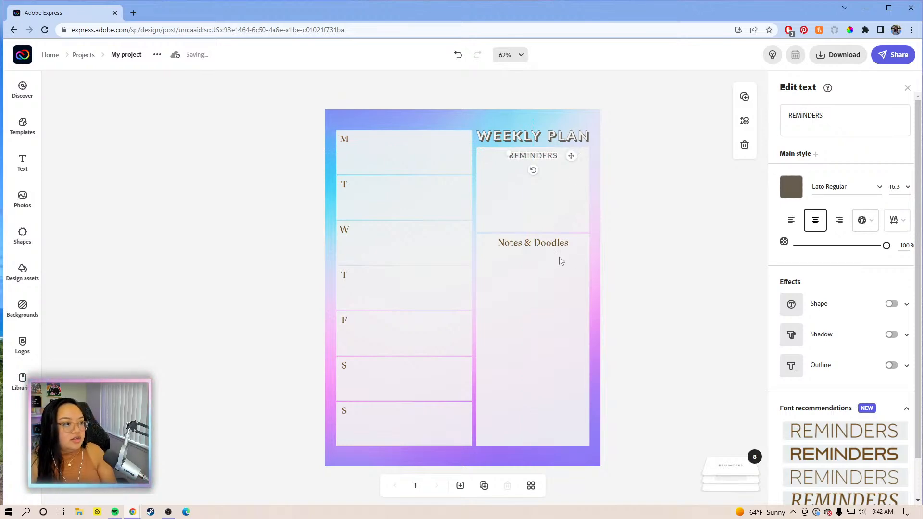
pyautogui.click(548, 244)
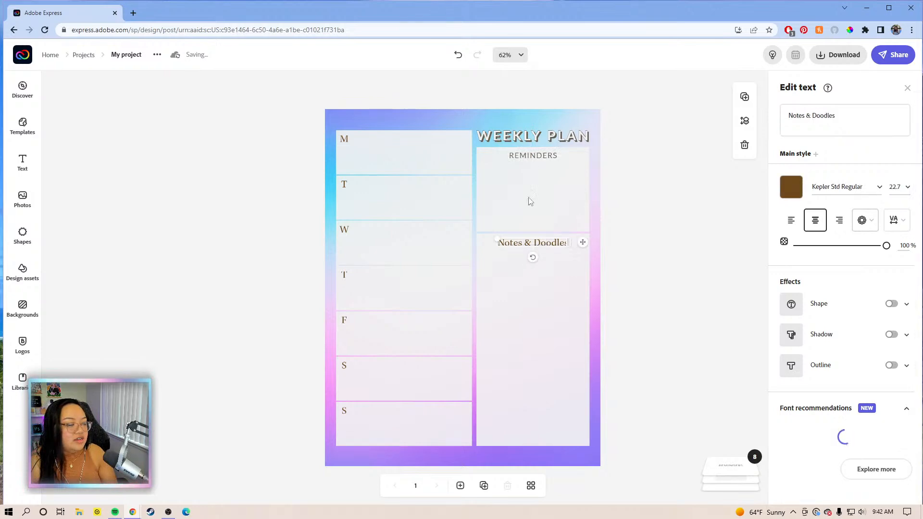
pyautogui.click(542, 158)
pyautogui.click(558, 162)
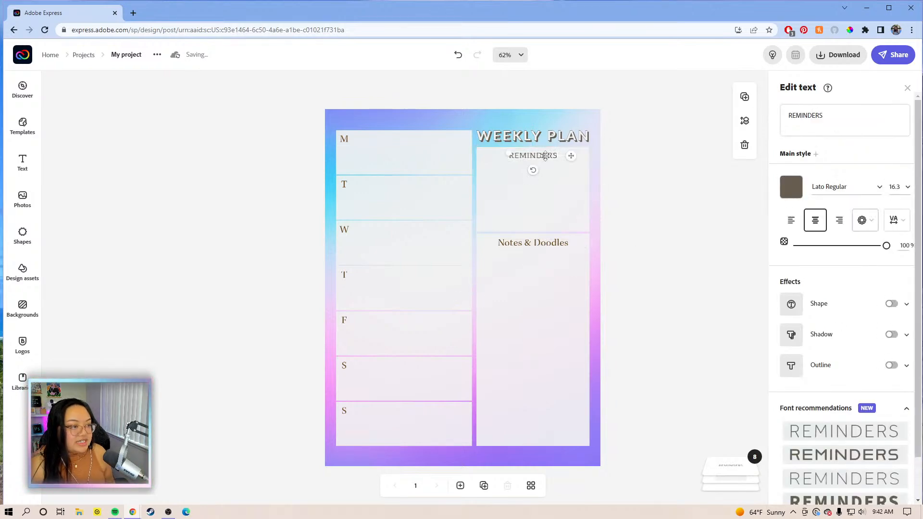
pyautogui.click(517, 245)
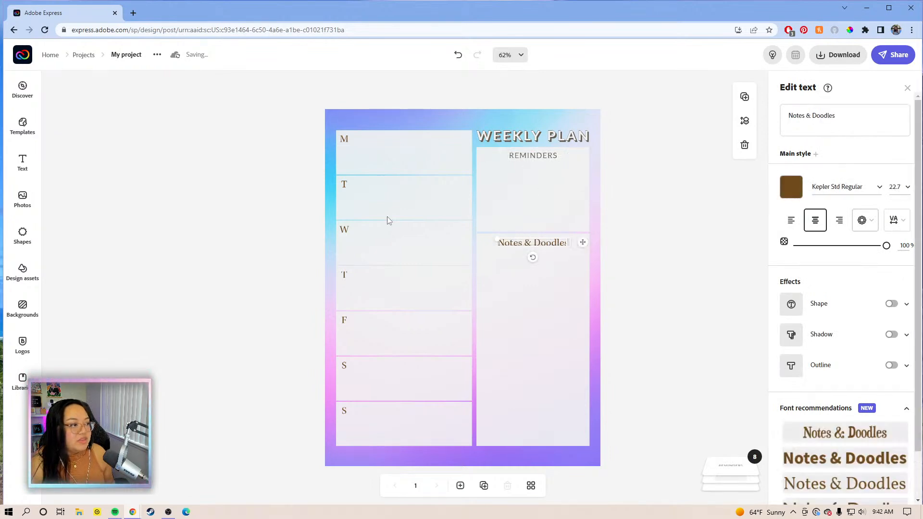
pyautogui.click(344, 139)
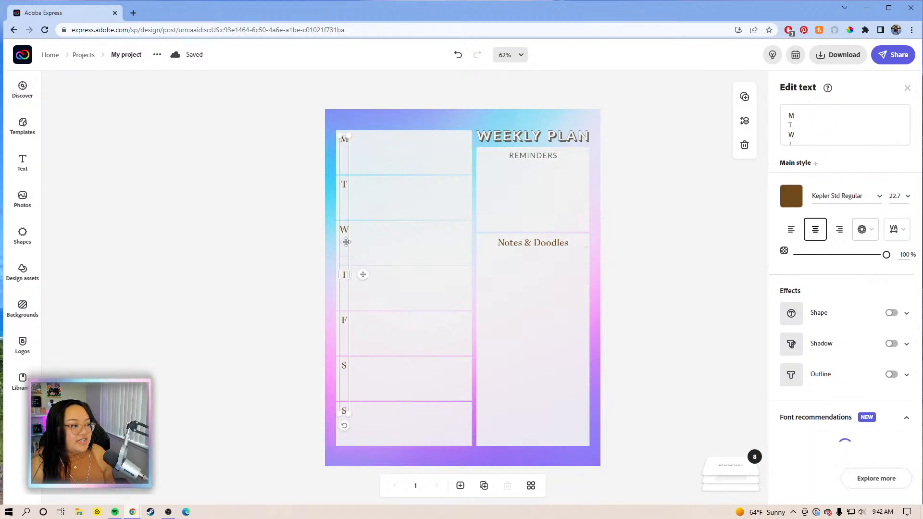
# - Change the "Notes & Doodles" heading's font to Lato Regular from the KT Brand 2022 fonts
pyautogui.click(554, 246)
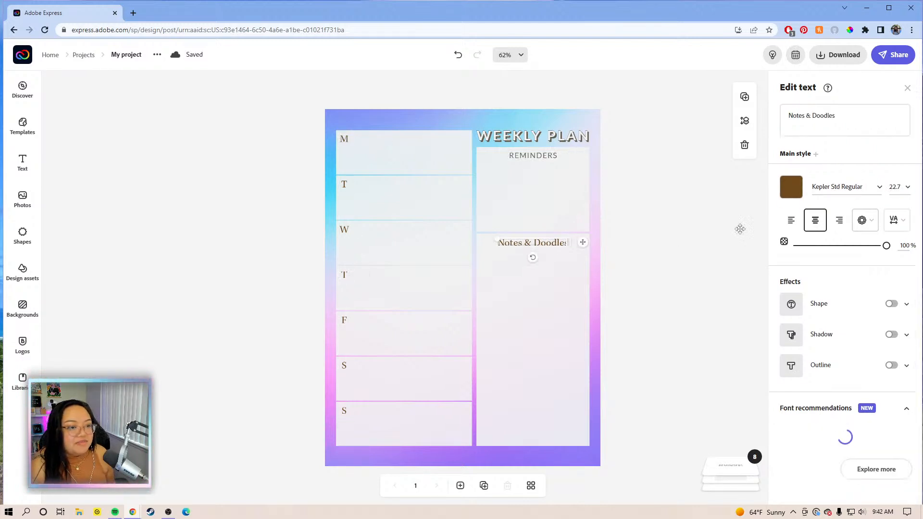
pyautogui.click(879, 189)
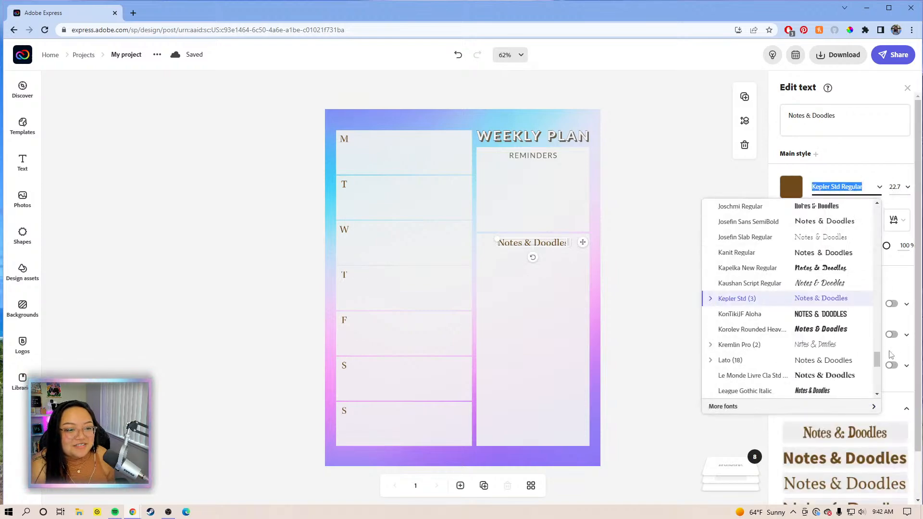
pyautogui.moveTo(878, 360); pyautogui.dragTo(855, 221)
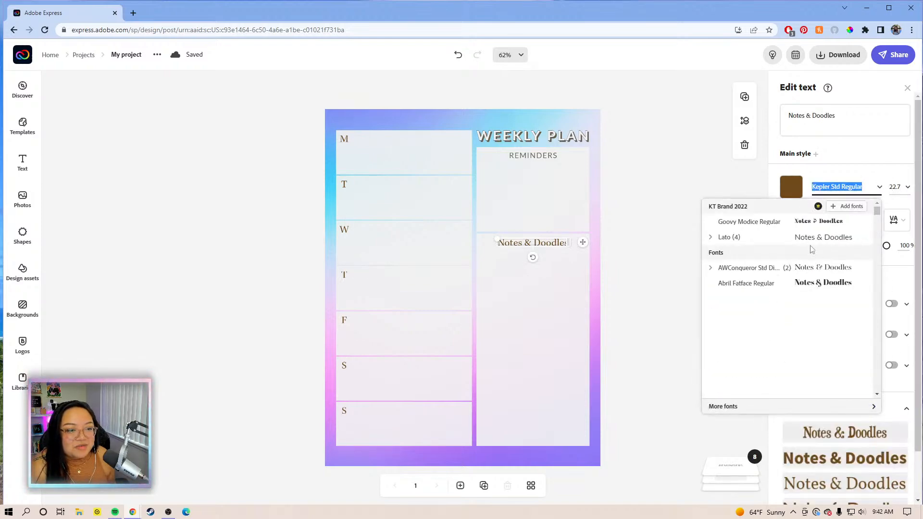
pyautogui.click(821, 238)
# - Rewrite the "Notes & Doodles" heading in all capitals as "NOTES & DOODLES"
pyautogui.moveTo(838, 121); pyautogui.dragTo(788, 115)
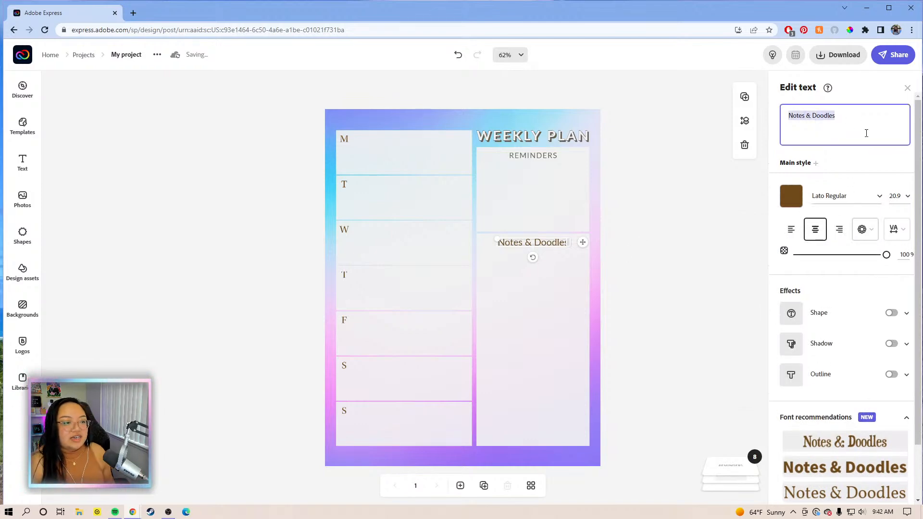
pyautogui.write('NO')
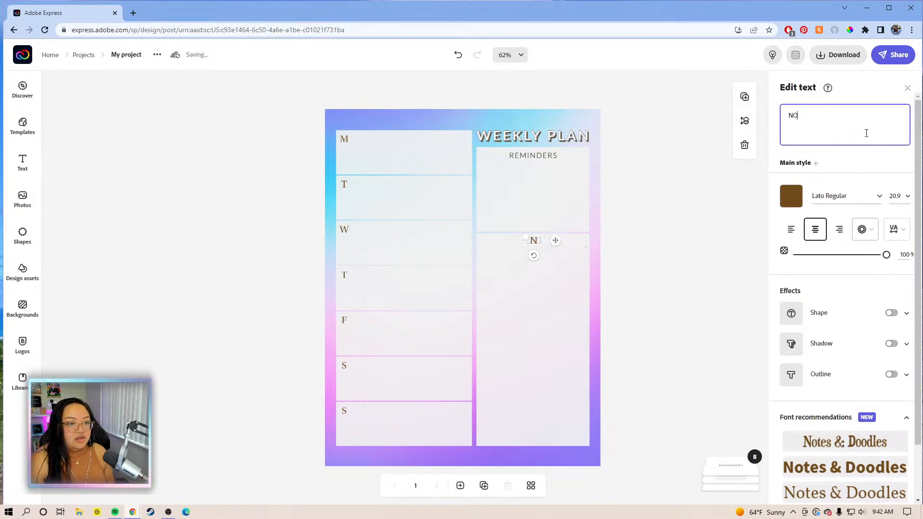
pyautogui.write('TES')
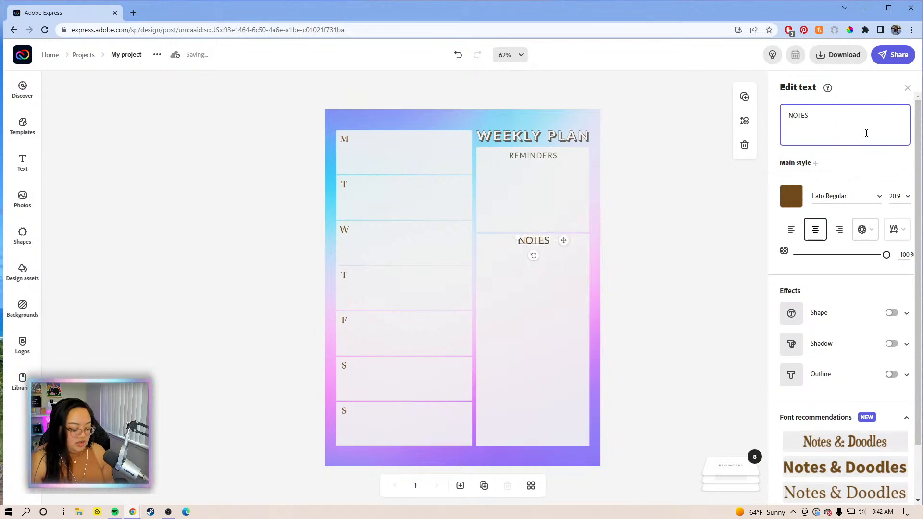
pyautogui.write(' & DOODLES')
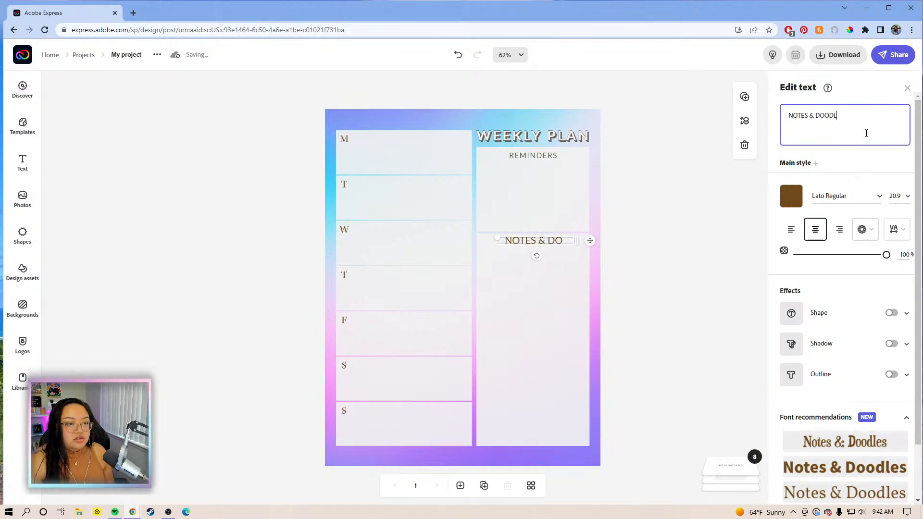
# - Recolor the "NOTES & DOODLES" heading to the palette's grayish brown #675D50 and set its letter spacing to 10
pyautogui.click(789, 204)
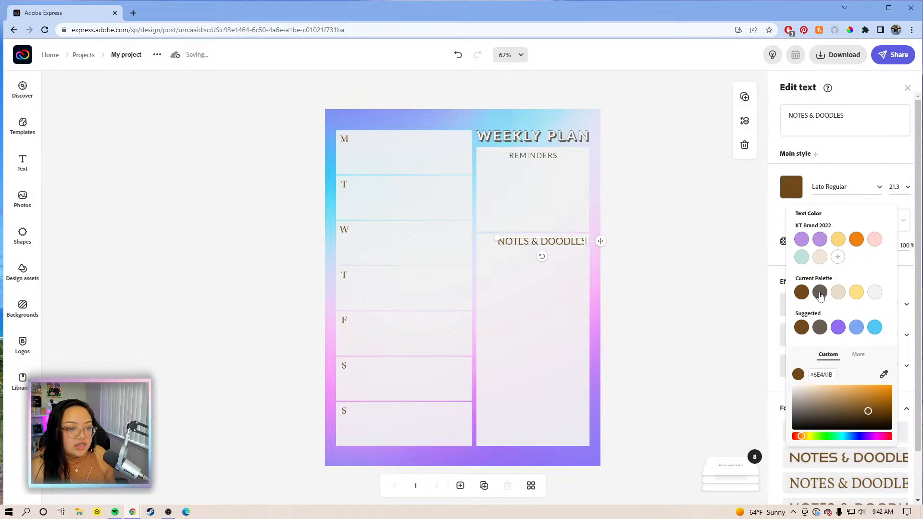
pyautogui.click(820, 293)
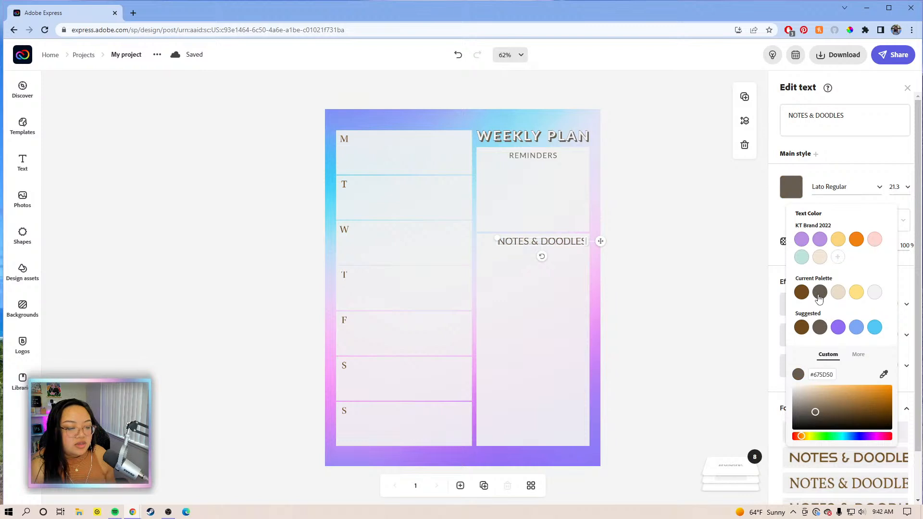
pyautogui.click(875, 159)
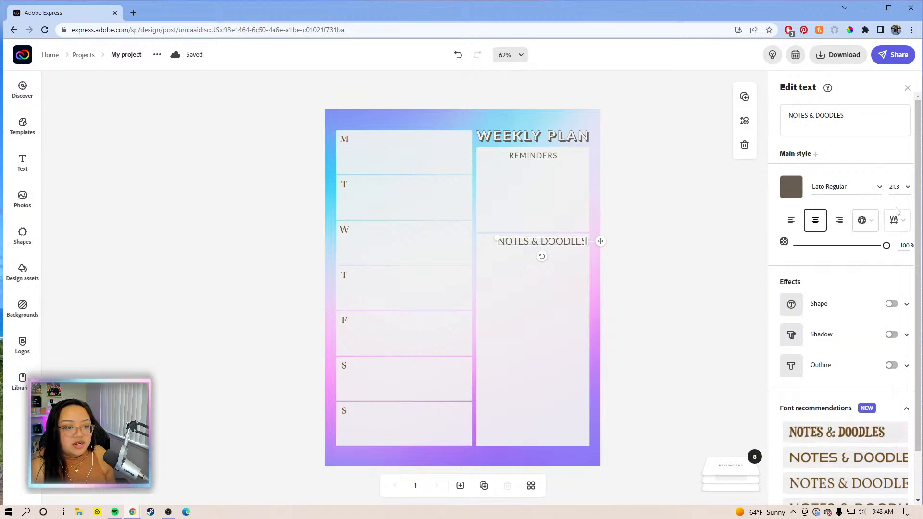
pyautogui.click(897, 221)
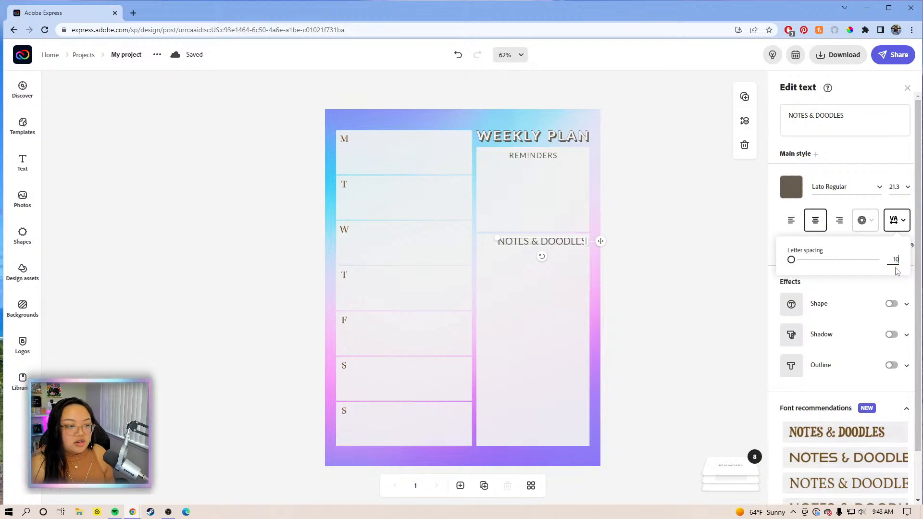
pyautogui.press('Return')
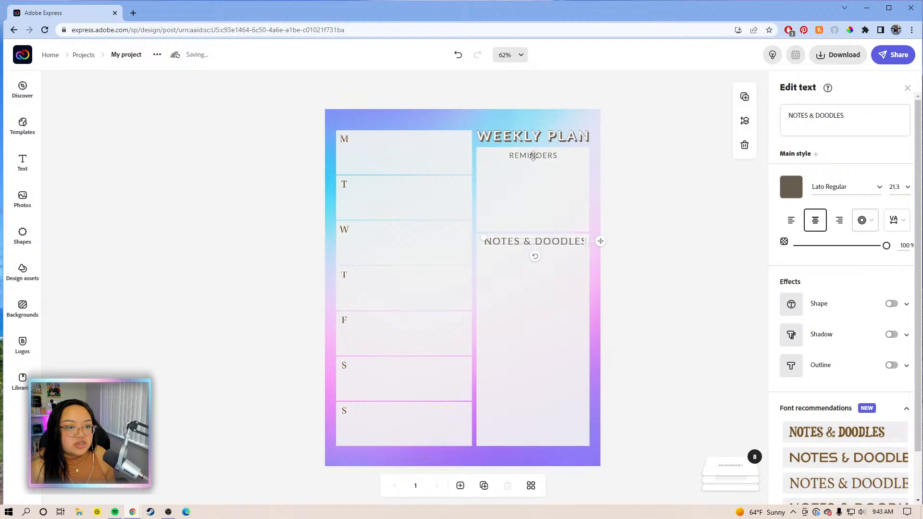
# - Set the "NOTES & DOODLES" heading's text size to 16.3 and center it near the top edge of its block
pyautogui.click(536, 159)
pyautogui.click(547, 242)
pyautogui.click(897, 187)
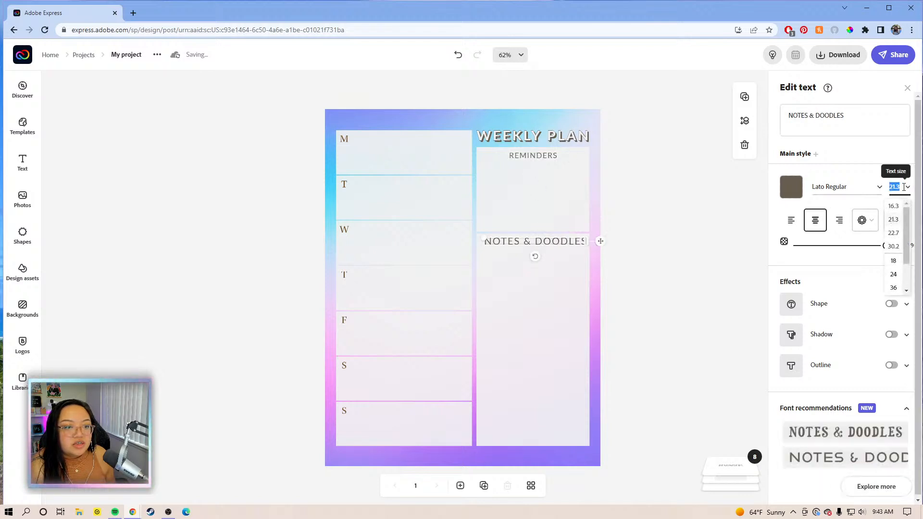
pyautogui.click(893, 206)
pyautogui.moveTo(586, 243); pyautogui.dragTo(584, 247)
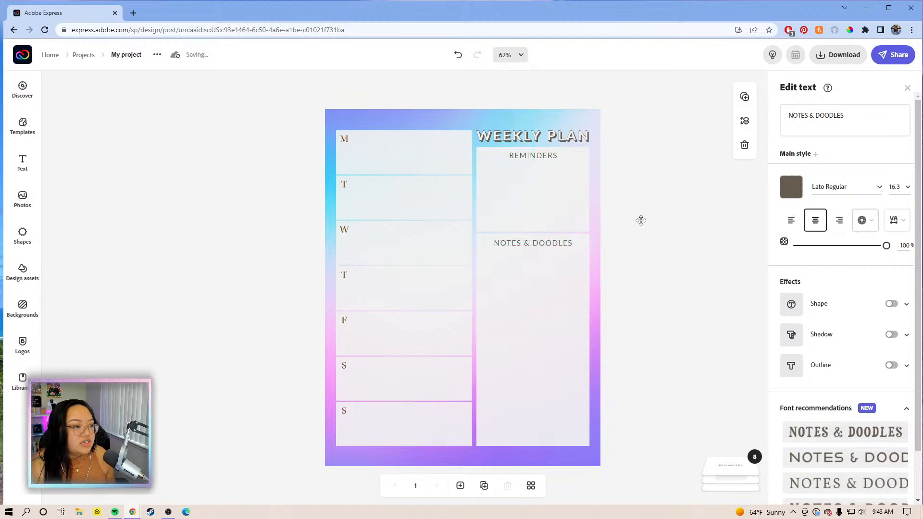
pyautogui.click(602, 233)
# - Change the weekday letters' font to Lato Regular from the KT Brand 2022 fonts and recolor them to the palette's grayish brown #675D50
pyautogui.click(343, 139)
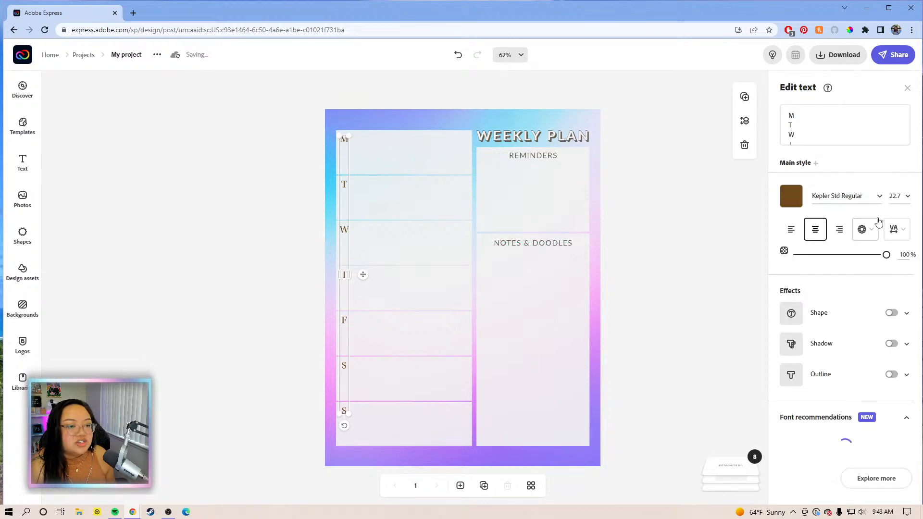
pyautogui.click(878, 197)
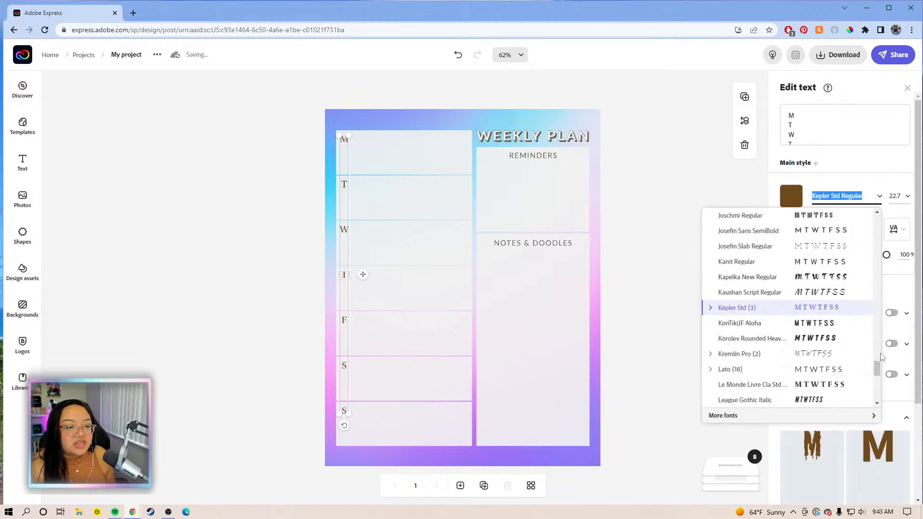
pyautogui.moveTo(876, 367); pyautogui.dragTo(866, 215)
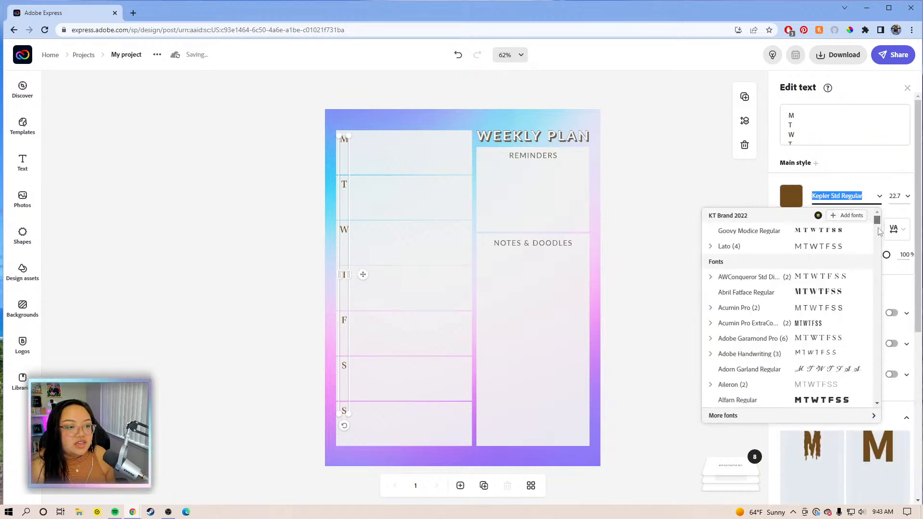
pyautogui.click(827, 248)
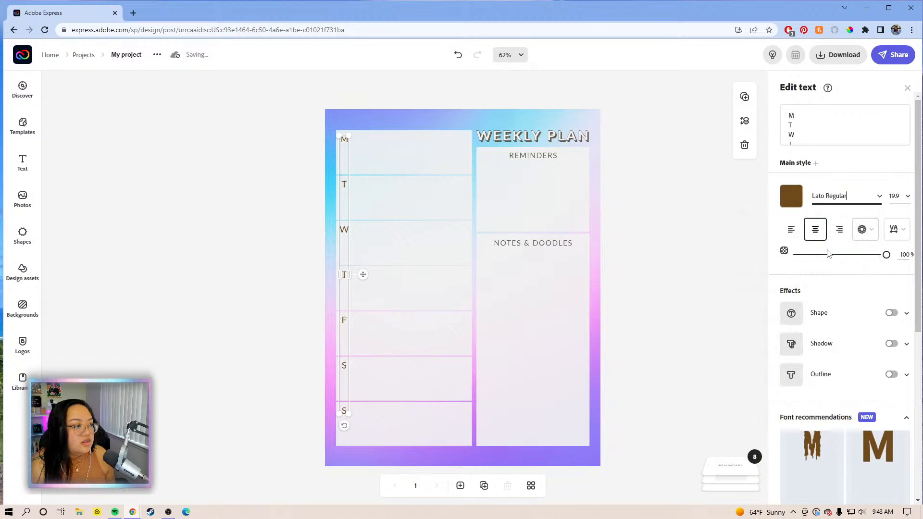
pyautogui.click(791, 196)
pyautogui.click(819, 300)
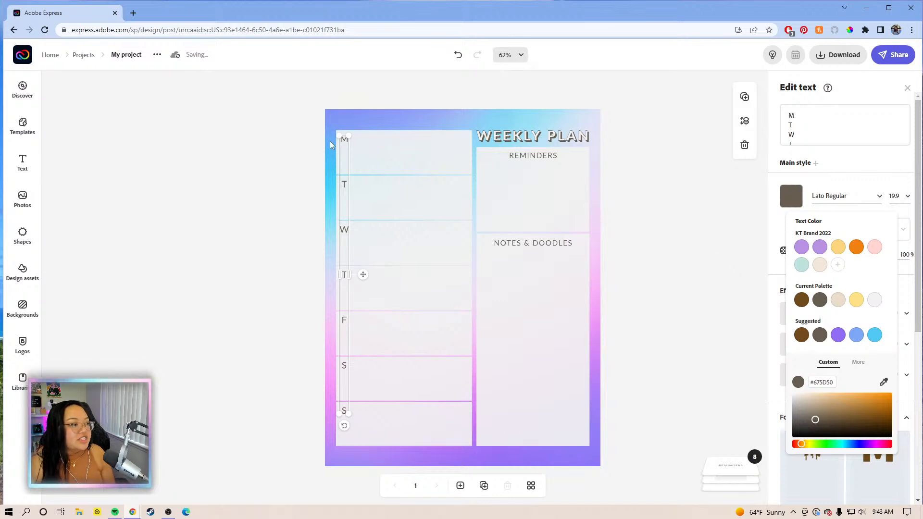
# - Inspect the weekday letters' text lines and spacing settings, and the shape settings of the Reminders and Notes & Doodles blocks
pyautogui.click(816, 123)
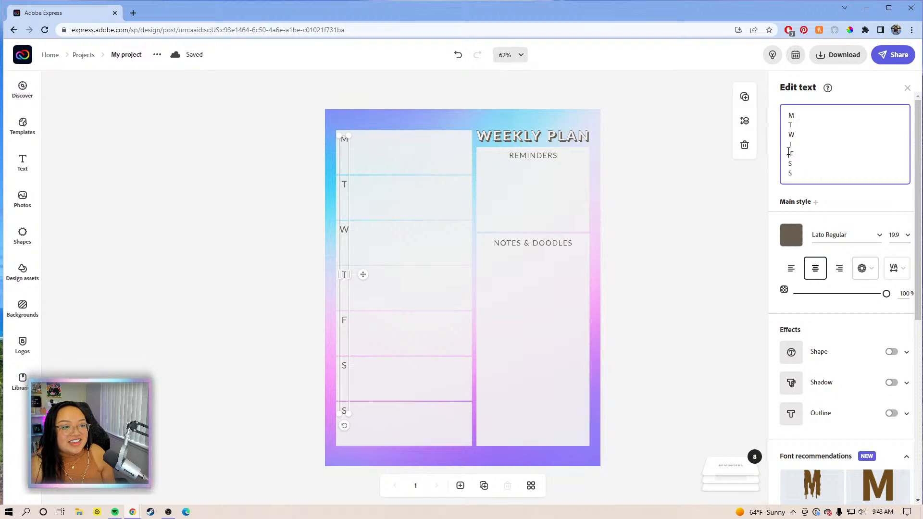
pyautogui.click(883, 196)
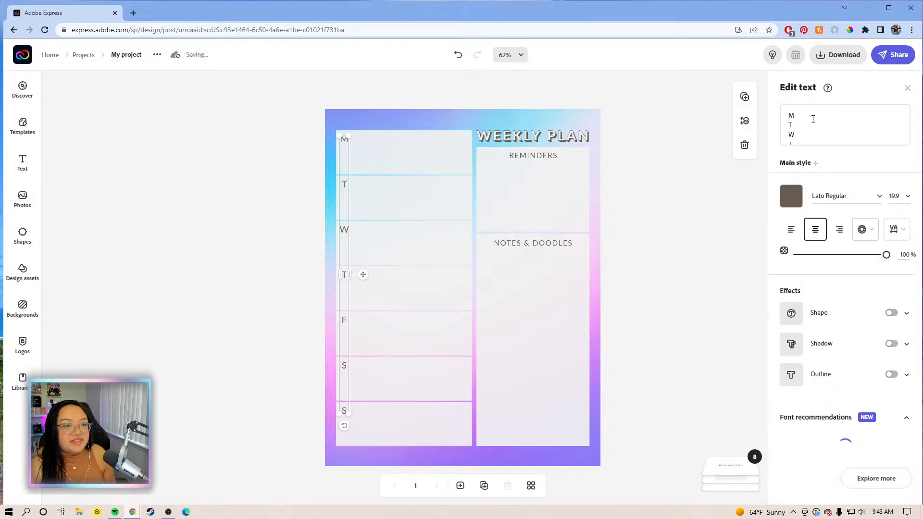
pyautogui.click(798, 124)
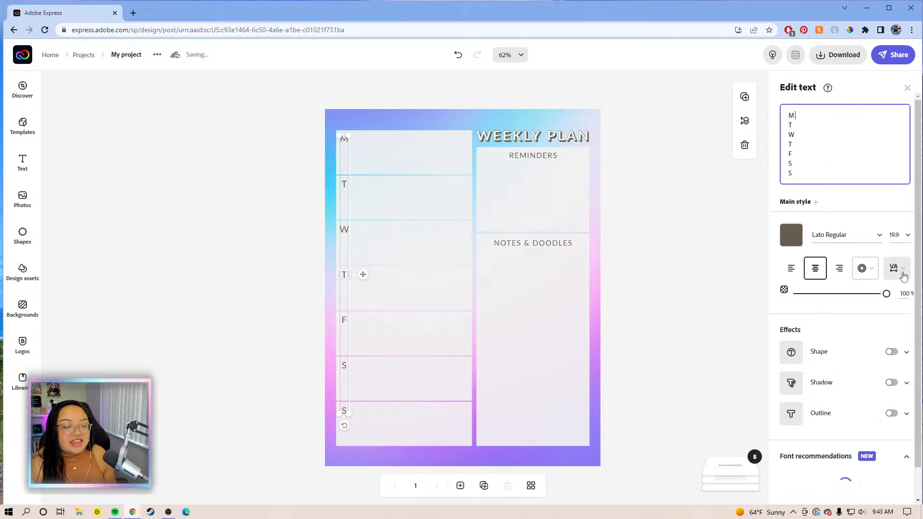
pyautogui.click(897, 229)
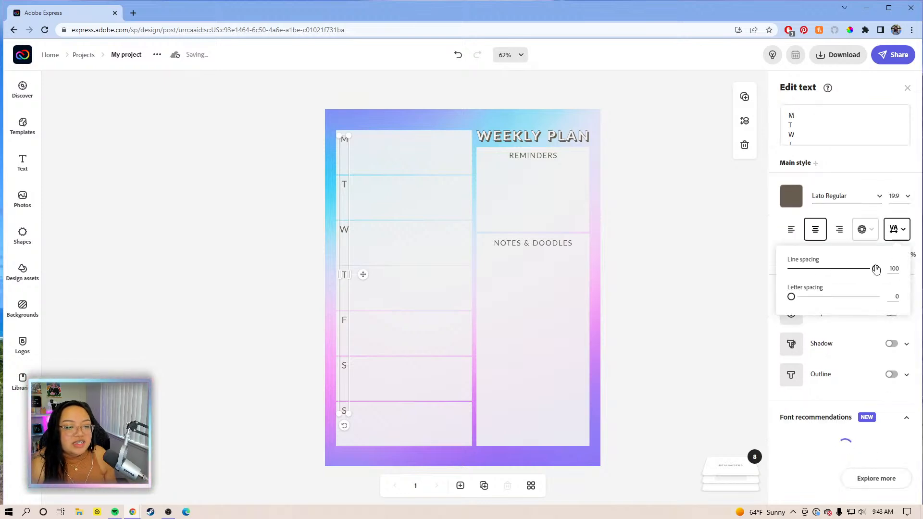
pyautogui.click(668, 201)
pyautogui.click(383, 102)
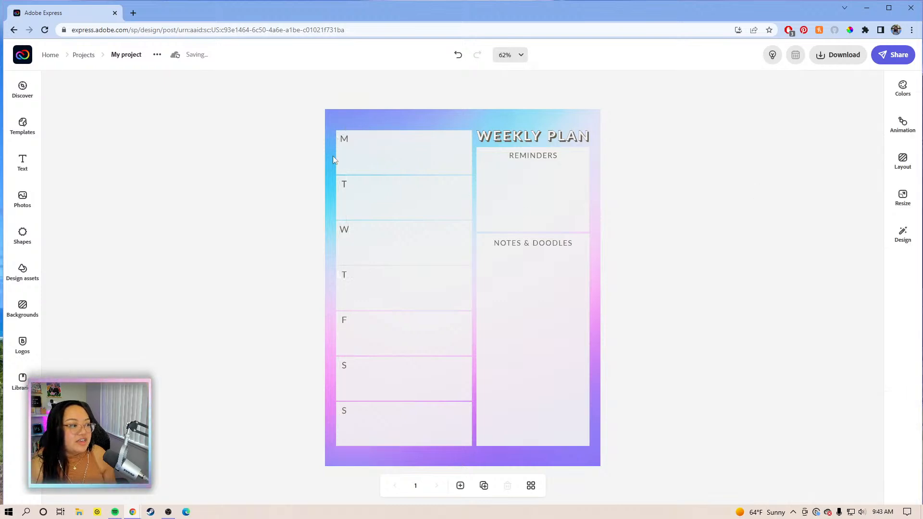
pyautogui.click(350, 247)
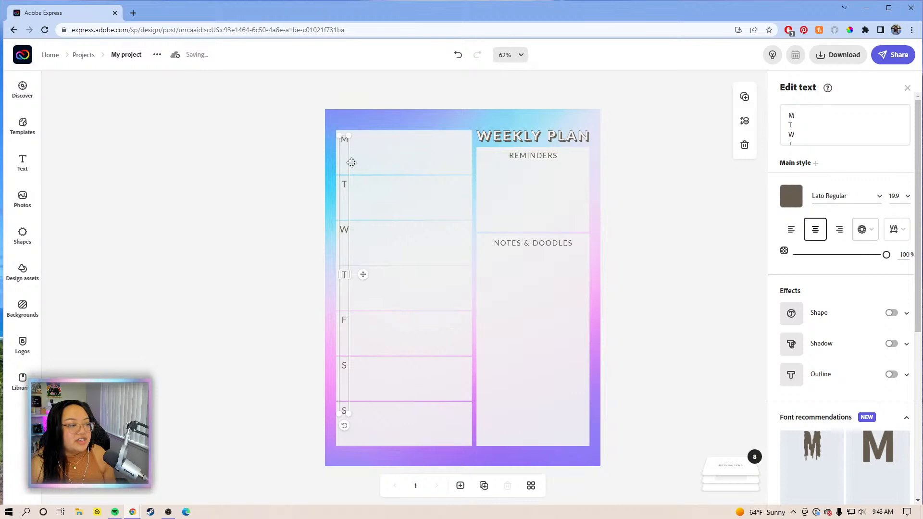
pyautogui.click(848, 127)
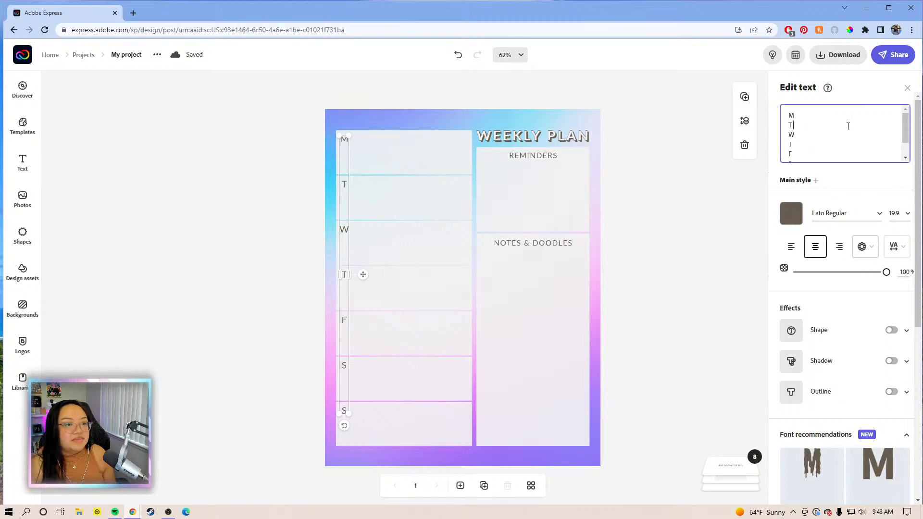
pyautogui.click(656, 137)
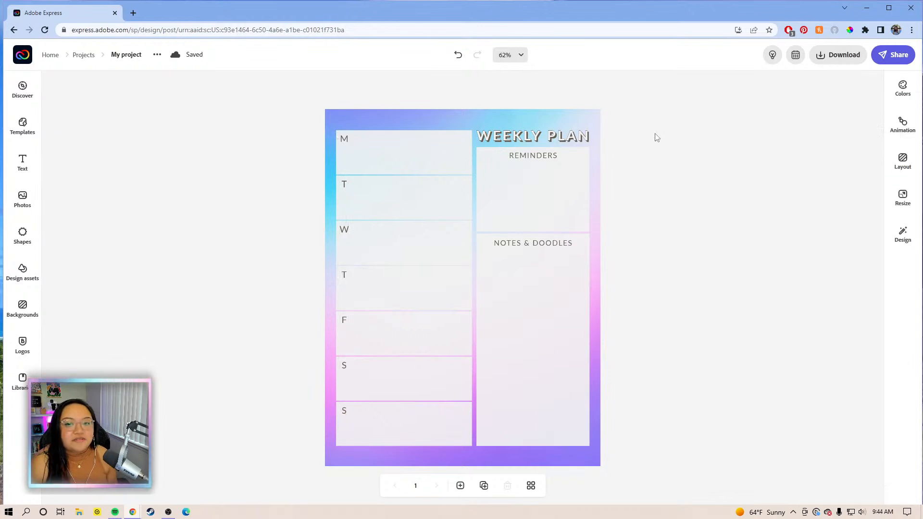
pyautogui.click(547, 205)
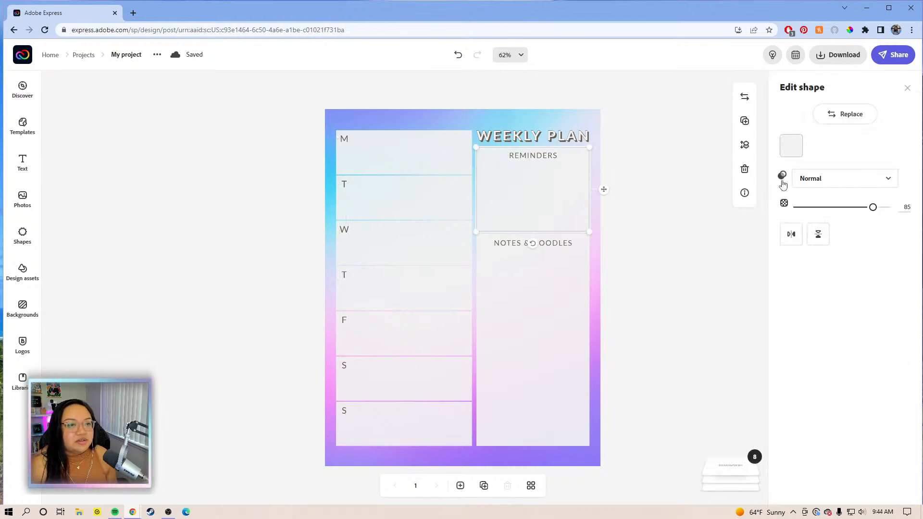
pyautogui.click(585, 303)
pyautogui.click(555, 171)
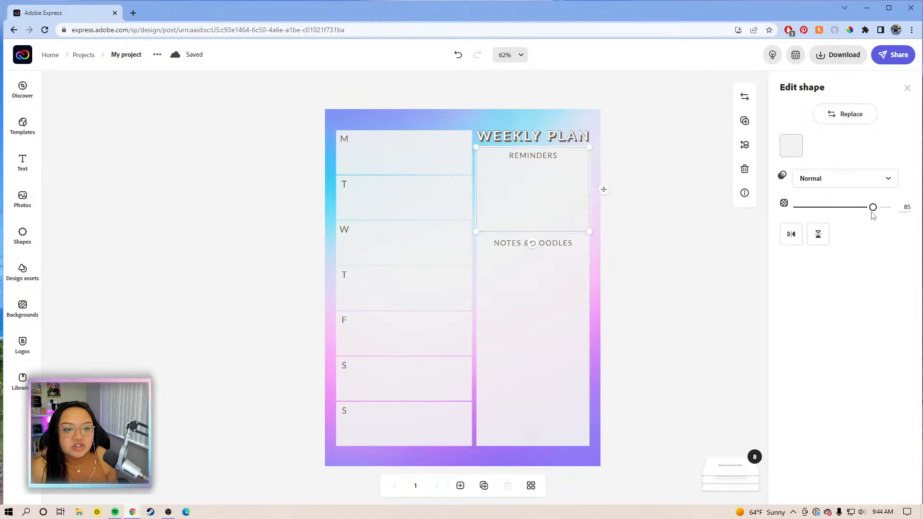
pyautogui.click(683, 286)
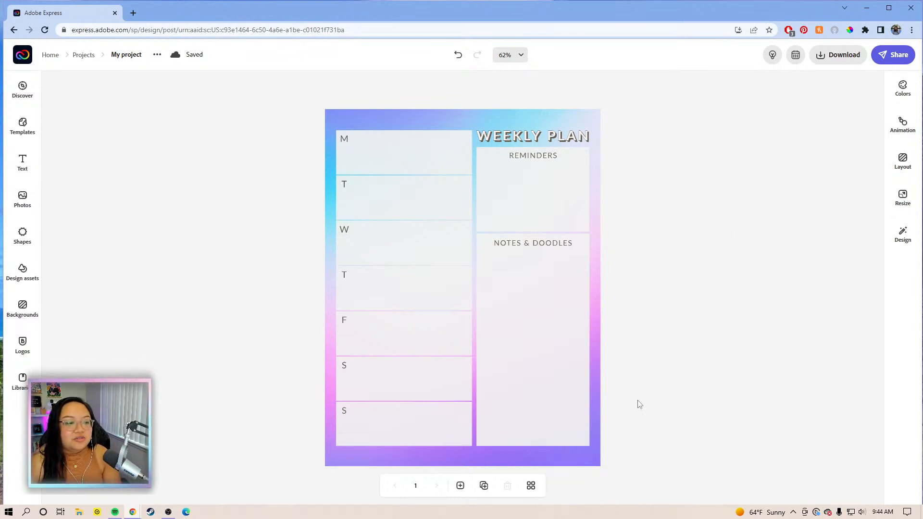
# - Duplicate the finished planner page
pyautogui.click(483, 486)
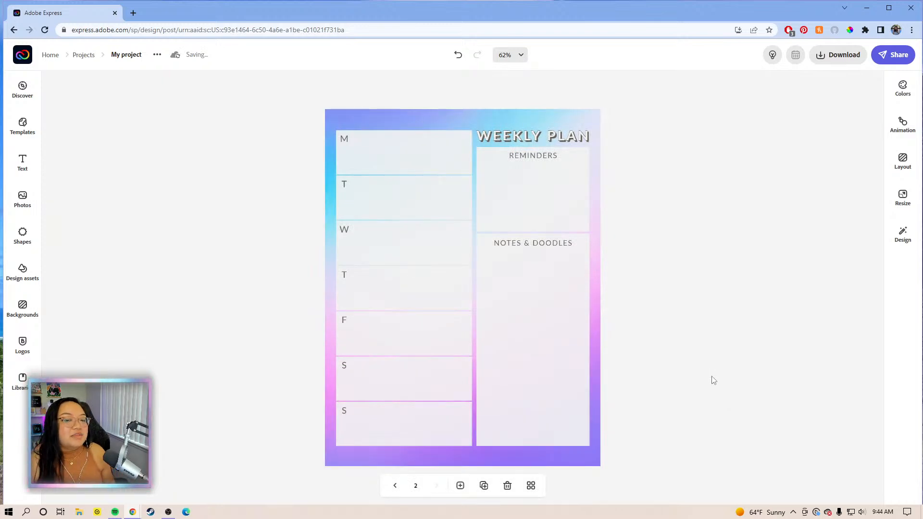
# - Examine how the weekday letters and the day blocks behind them are separated and grouped on the duplicated page
pyautogui.click(340, 155)
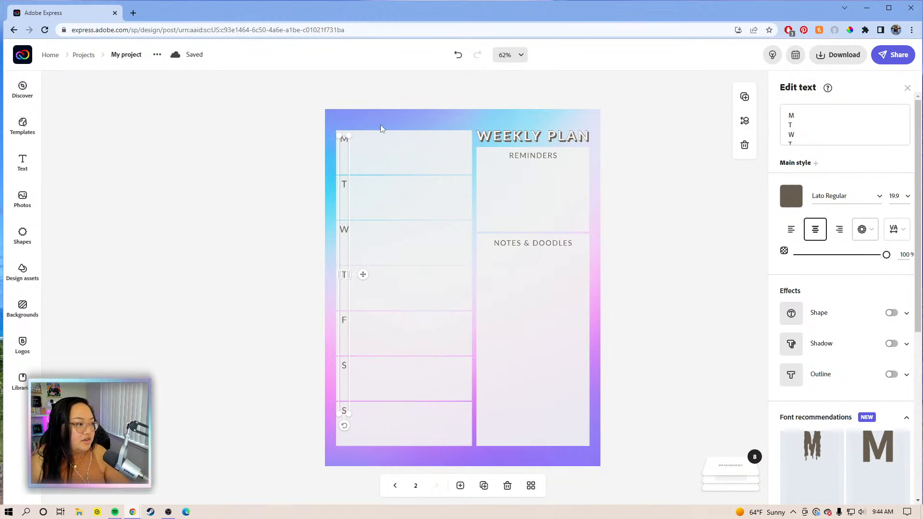
pyautogui.click(396, 150)
pyautogui.click(397, 158)
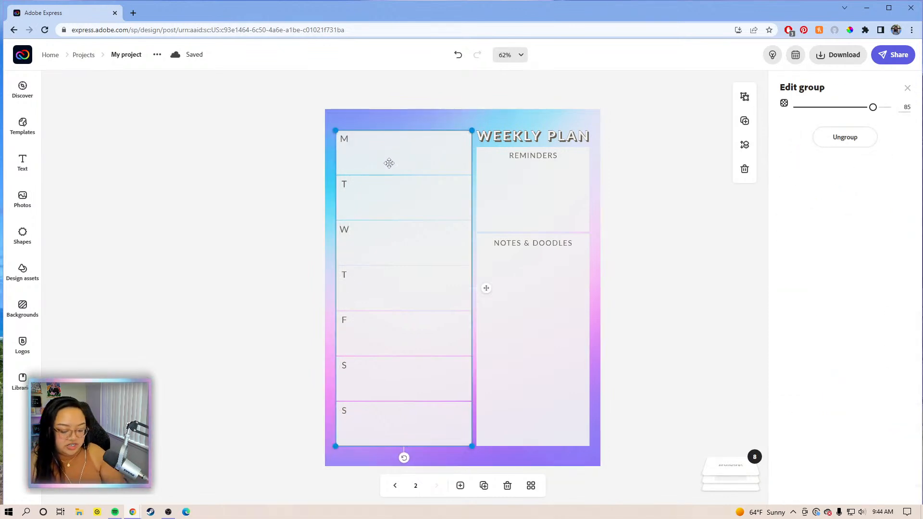
pyautogui.click(375, 97)
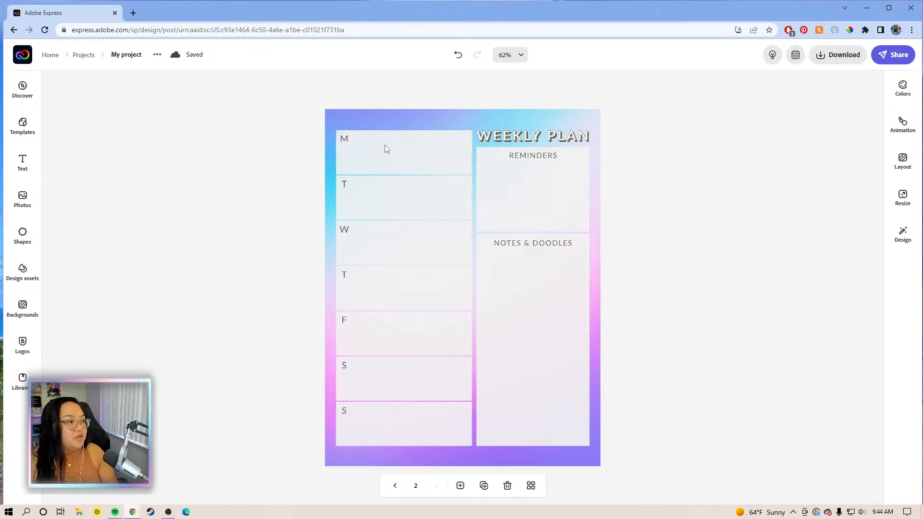
pyautogui.click(344, 140)
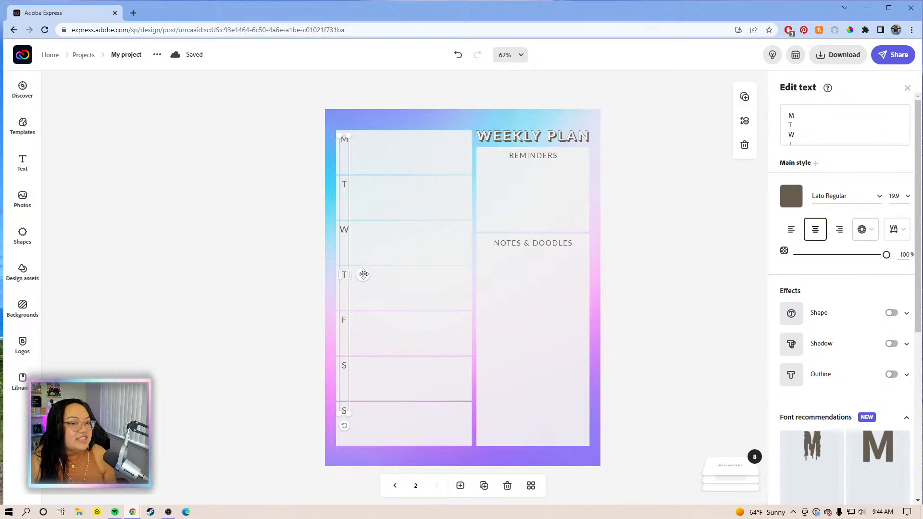
pyautogui.click(380, 143)
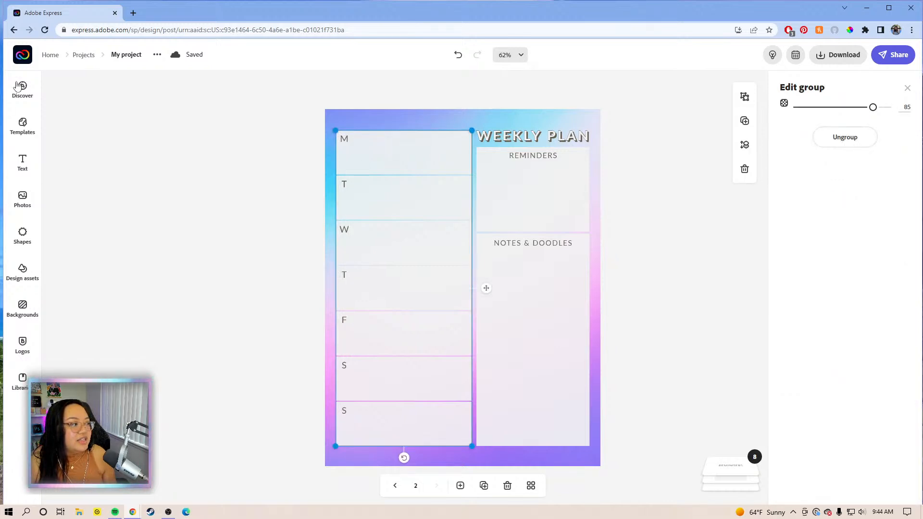
pyautogui.click(393, 170)
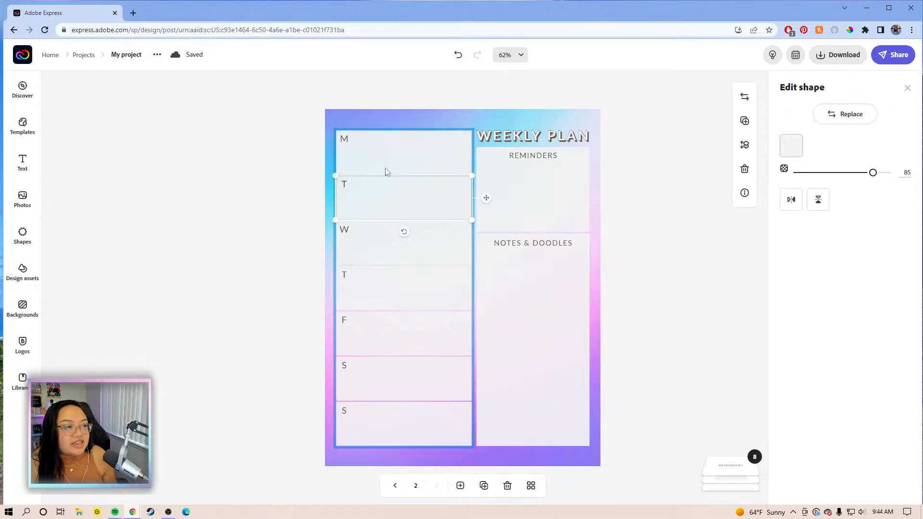
pyautogui.click(426, 124)
pyautogui.click(422, 139)
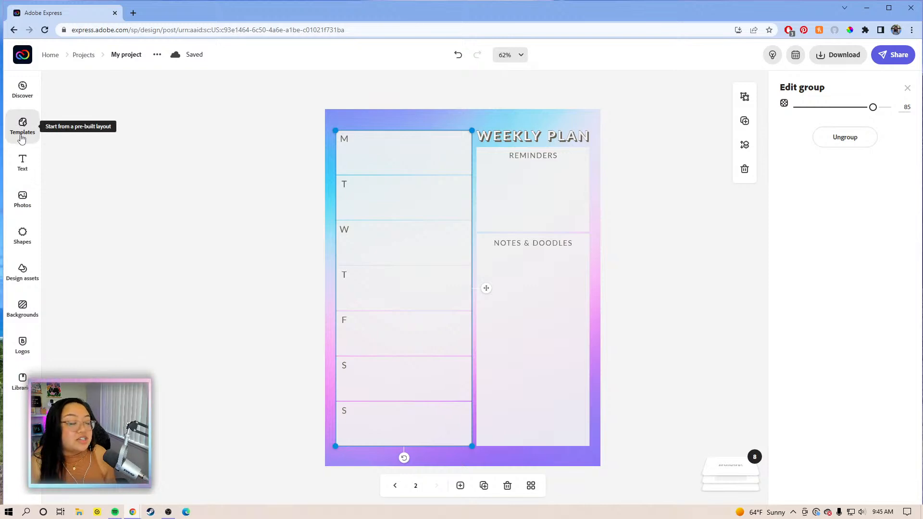
# - Add a basic square shape, place it against the weekday column's left edge and widen it to the column's full width
pyautogui.click(22, 230)
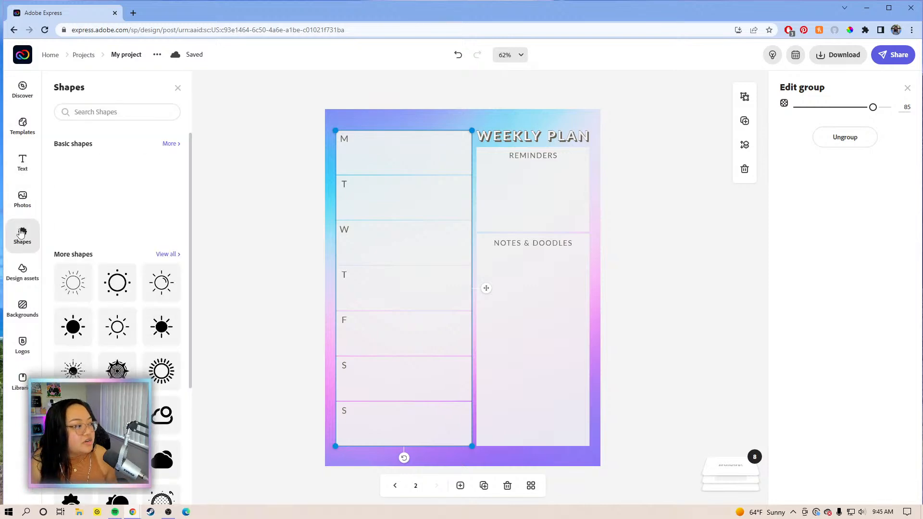
pyautogui.click(122, 221)
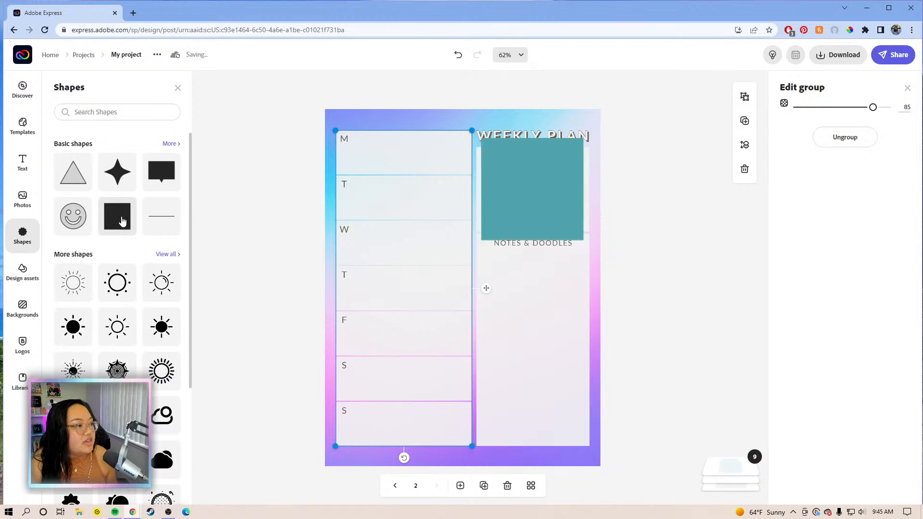
pyautogui.click(531, 179)
pyautogui.moveTo(531, 179); pyautogui.dragTo(382, 192)
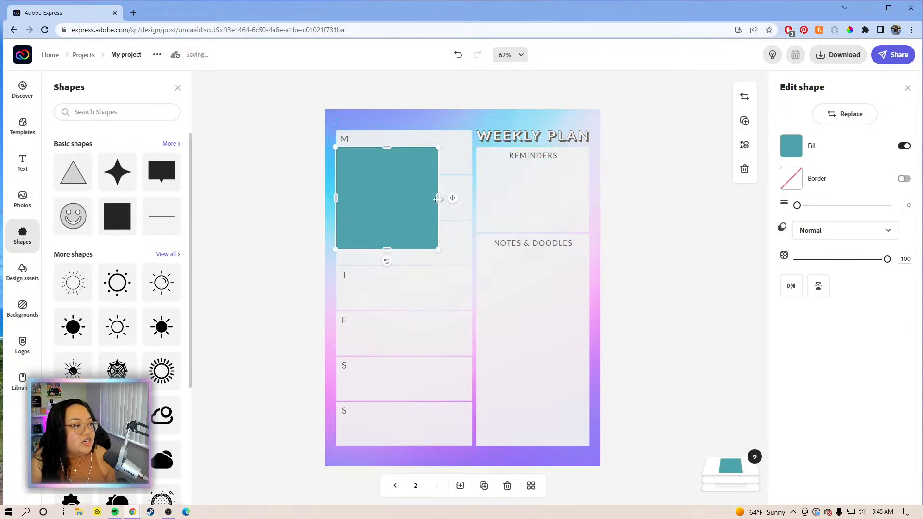
pyautogui.moveTo(439, 197); pyautogui.dragTo(472, 201)
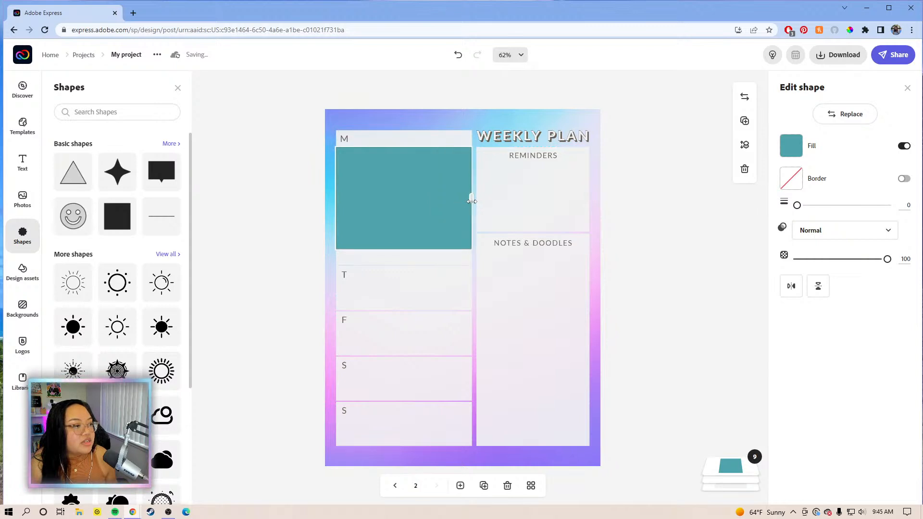
# - Fill the new shape with the palette's light gray #F2F2F2, align it with the weekday column's top and stretch it to the column's bottom edge
pyautogui.click(792, 148)
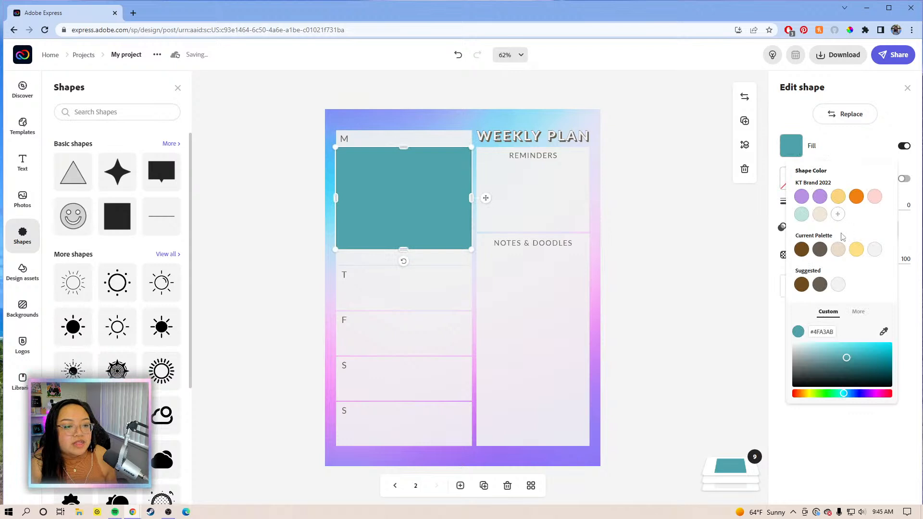
pyautogui.click(876, 251)
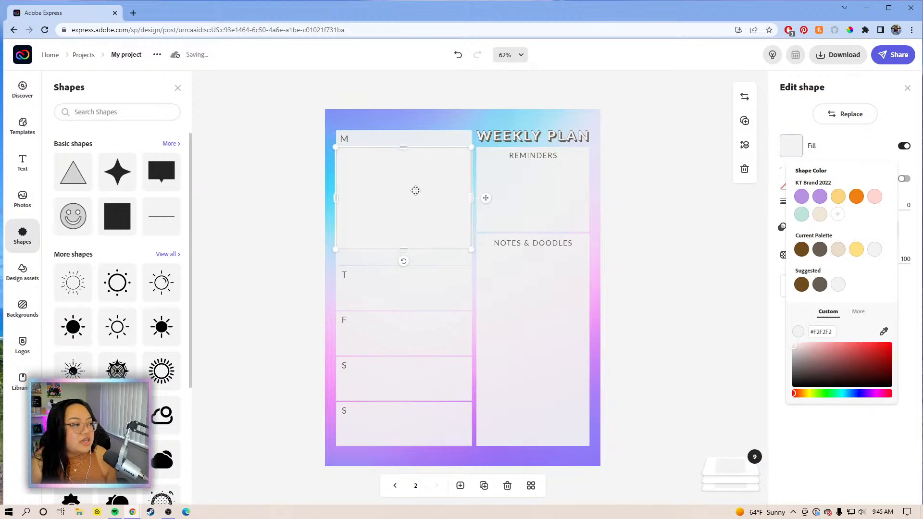
pyautogui.moveTo(416, 191); pyautogui.dragTo(418, 180)
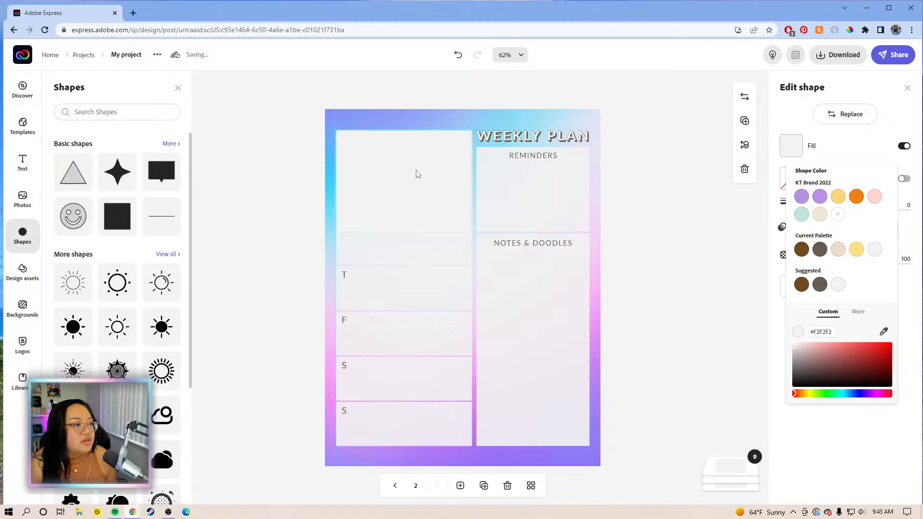
pyautogui.click(417, 174)
pyautogui.moveTo(404, 232); pyautogui.dragTo(413, 340)
pyautogui.moveTo(418, 432); pyautogui.dragTo(417, 446)
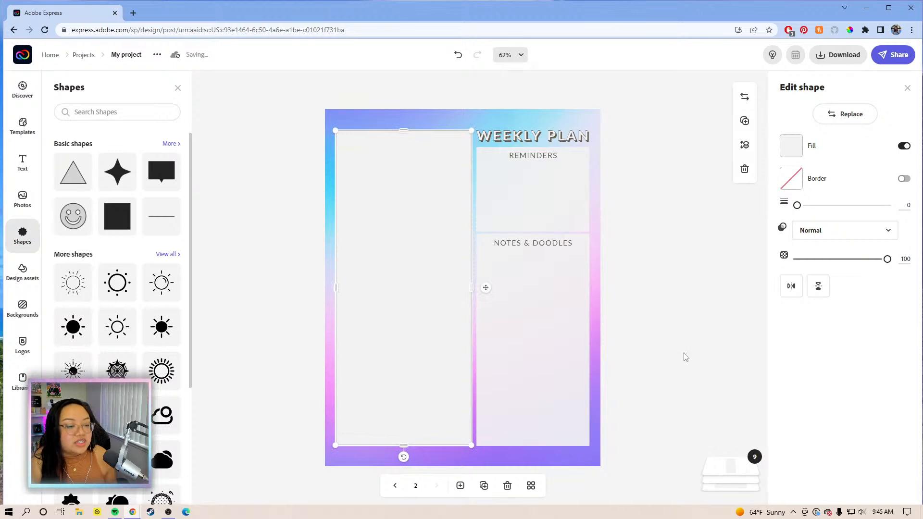
# - Reorder the layers so the new light gray rectangle sits directly above the gradient background, beneath all other elements
pyautogui.click(730, 470)
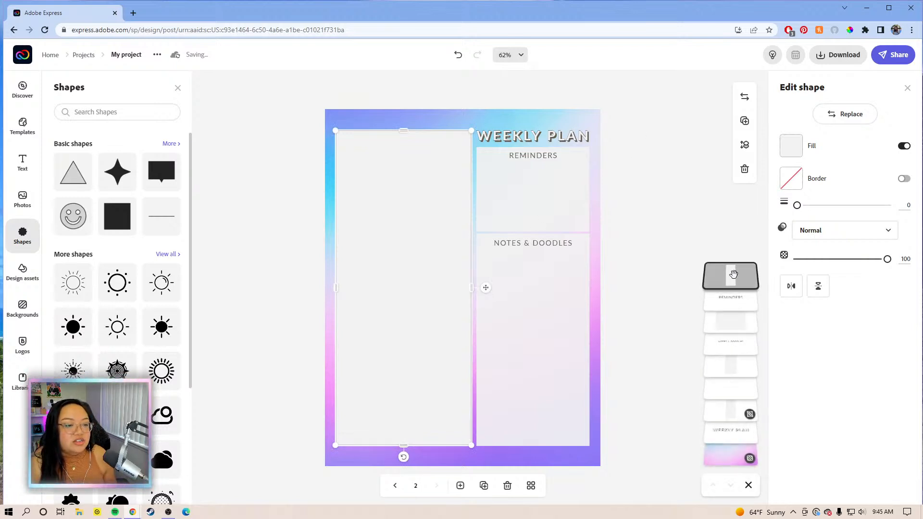
pyautogui.moveTo(733, 273); pyautogui.dragTo(726, 440)
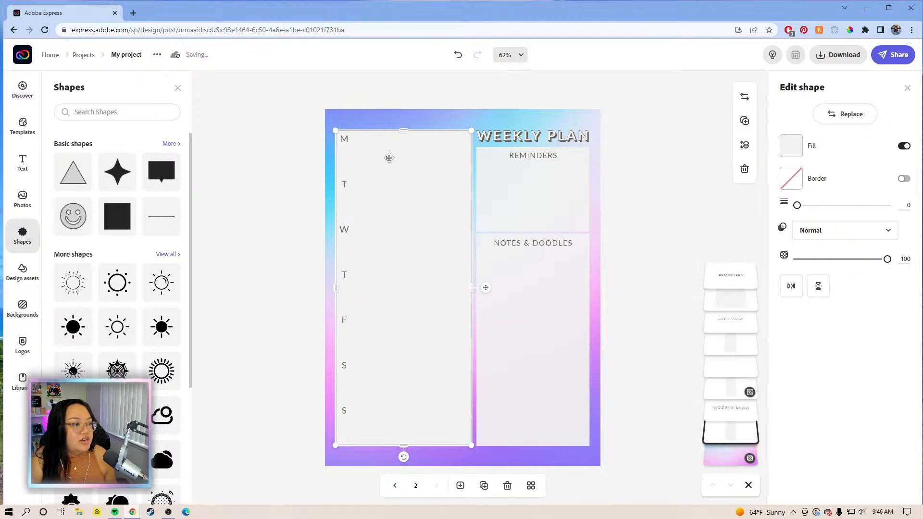
# - Delete the old group of day blocks lying over the new light gray rectangle
pyautogui.click(397, 168)
pyautogui.moveTo(414, 153); pyautogui.dragTo(428, 152)
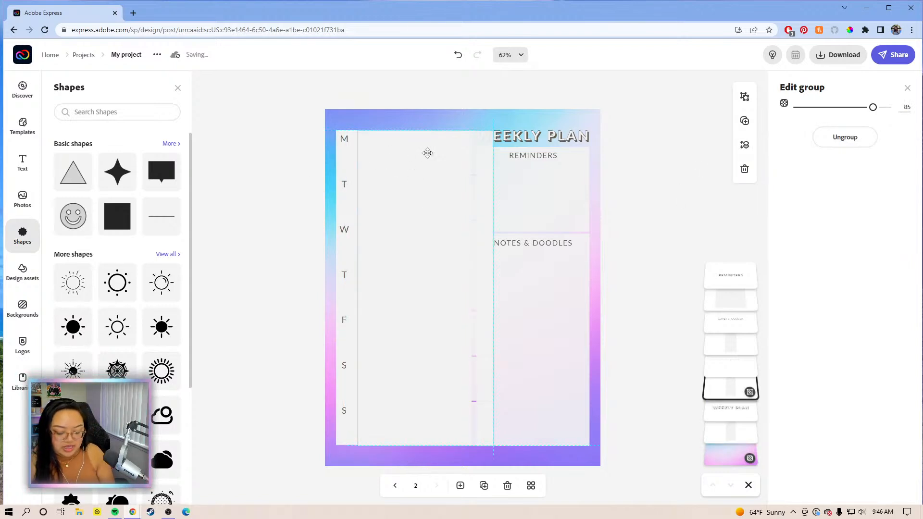
pyautogui.press('Delete')
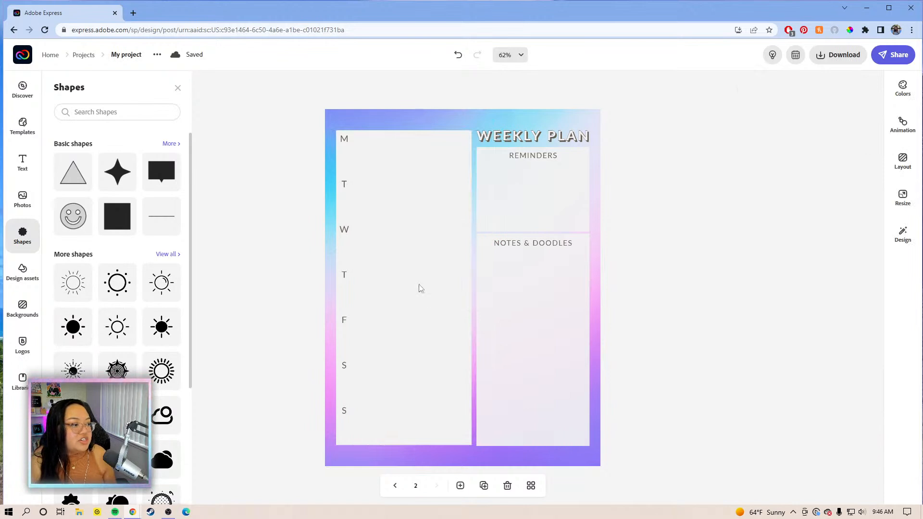
# - Set the opacity of the light gray rectangle behind the weekday letters to 85
pyautogui.click(446, 170)
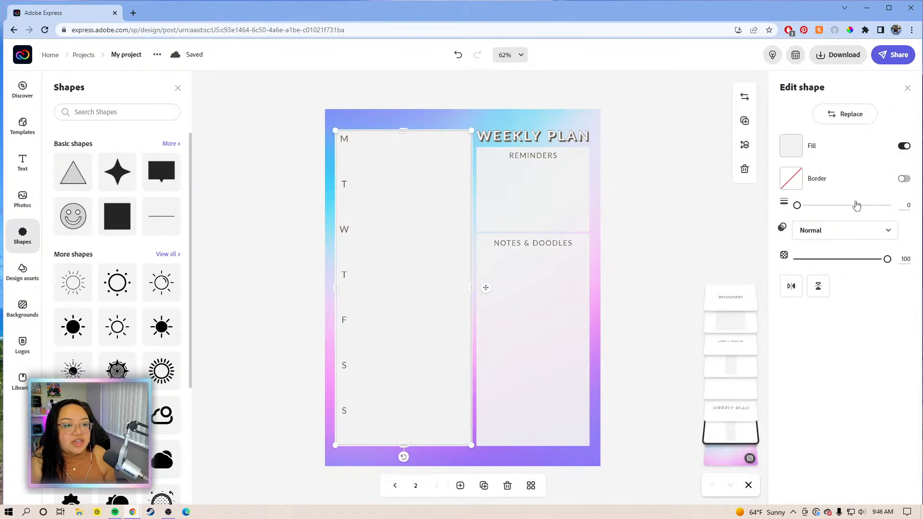
pyautogui.click(888, 260)
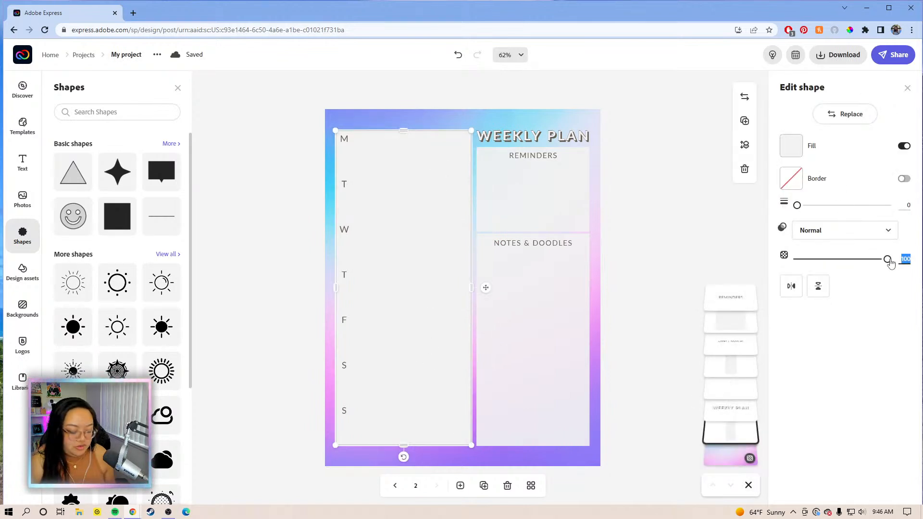
pyautogui.write('85')
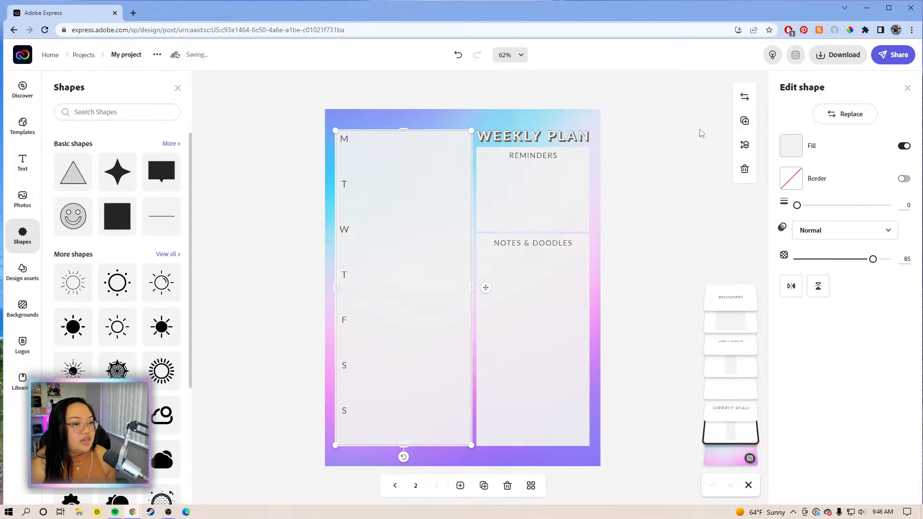
pyautogui.click(673, 152)
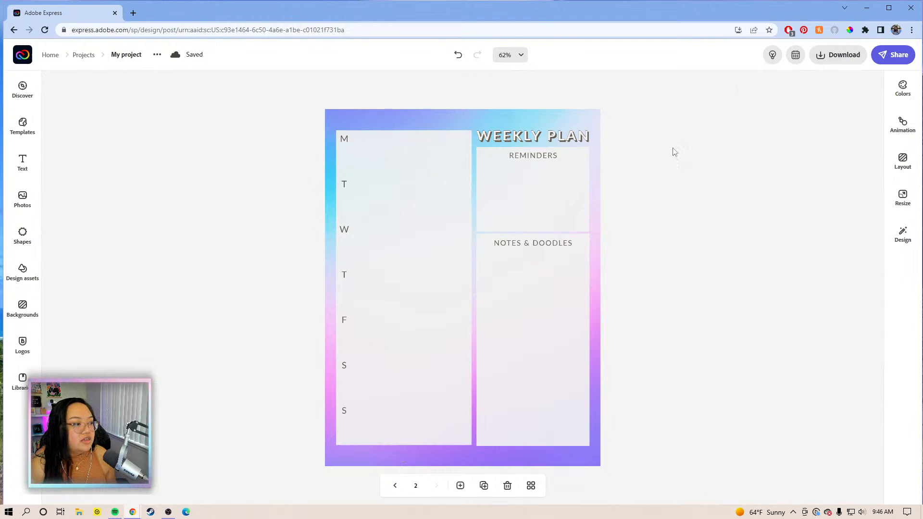
# - Reduce the line spacing of the weekday letters' text to 0
pyautogui.click(344, 146)
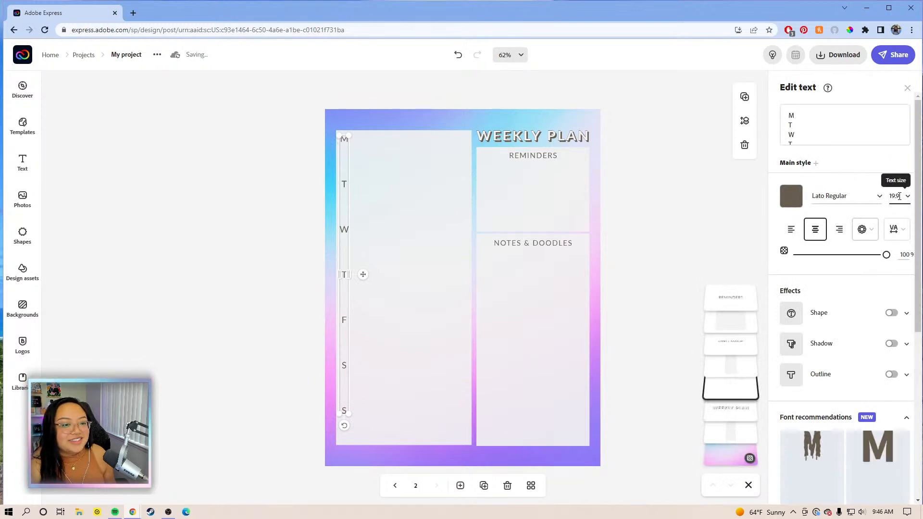
pyautogui.click(908, 196)
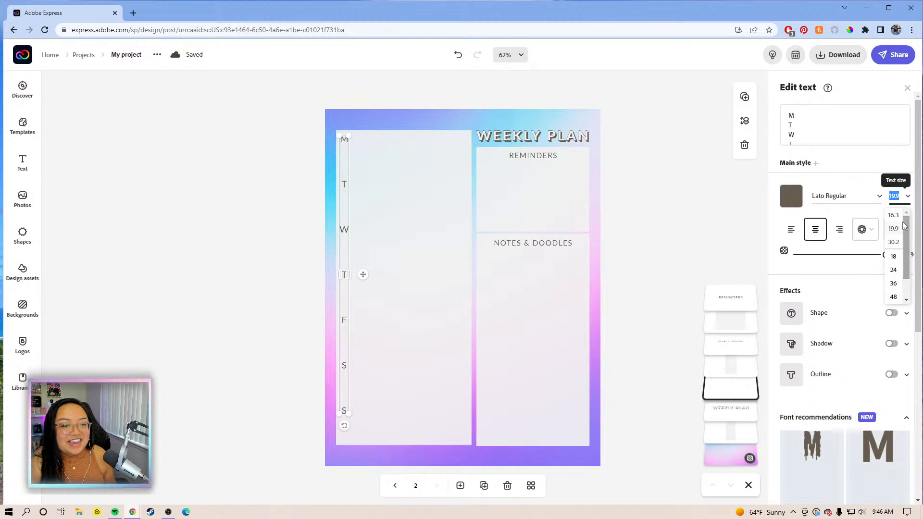
pyautogui.click(908, 197)
pyautogui.click(908, 232)
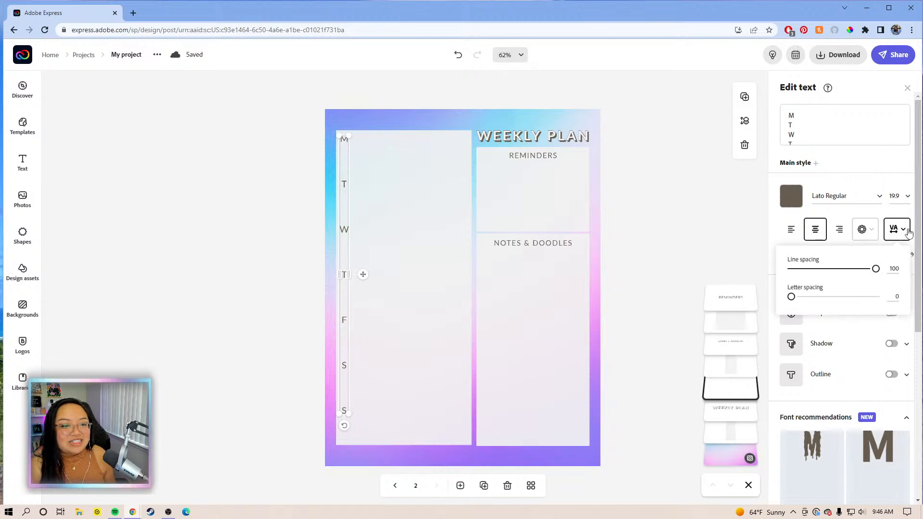
pyautogui.moveTo(876, 269); pyautogui.dragTo(769, 260)
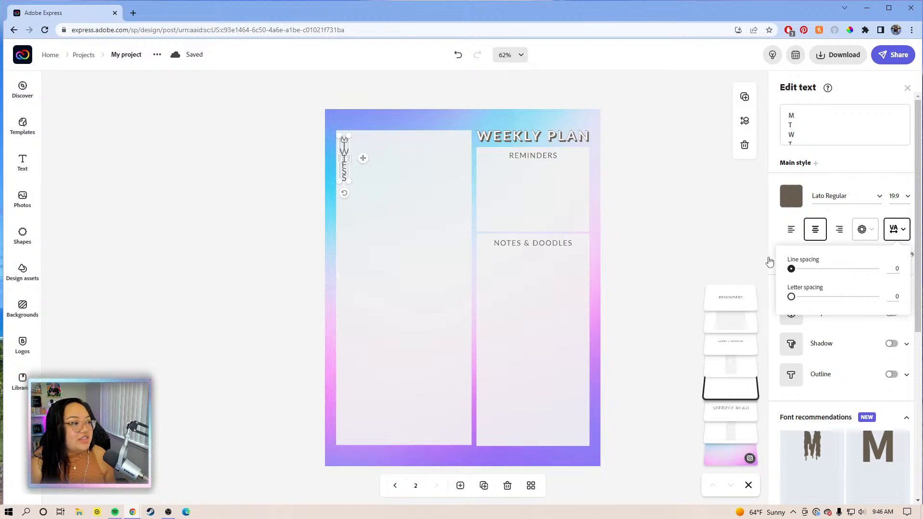
# - Replace the weekday letters with the time 6:30a and move that text to the large gray rectangle's upper-left corner
pyautogui.click(843, 132)
pyautogui.hotkey('ctrl', 'a')
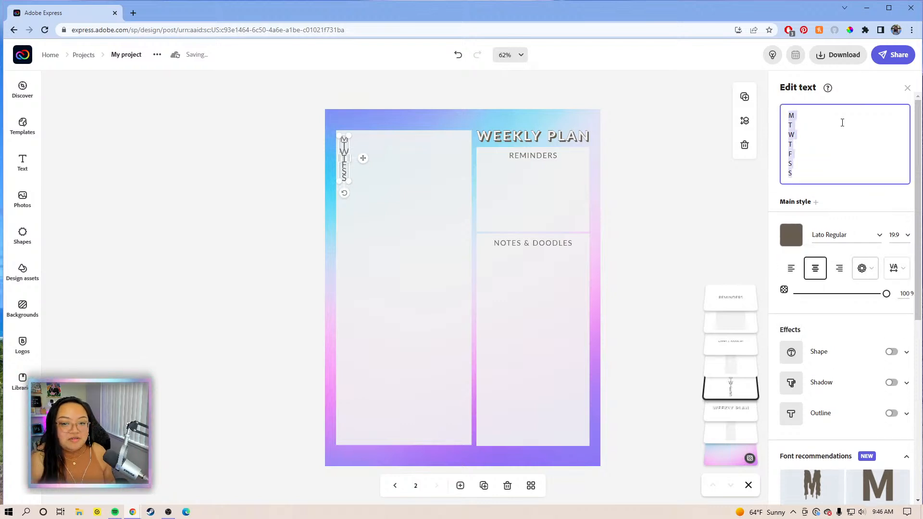
pyautogui.press('BackSpace')
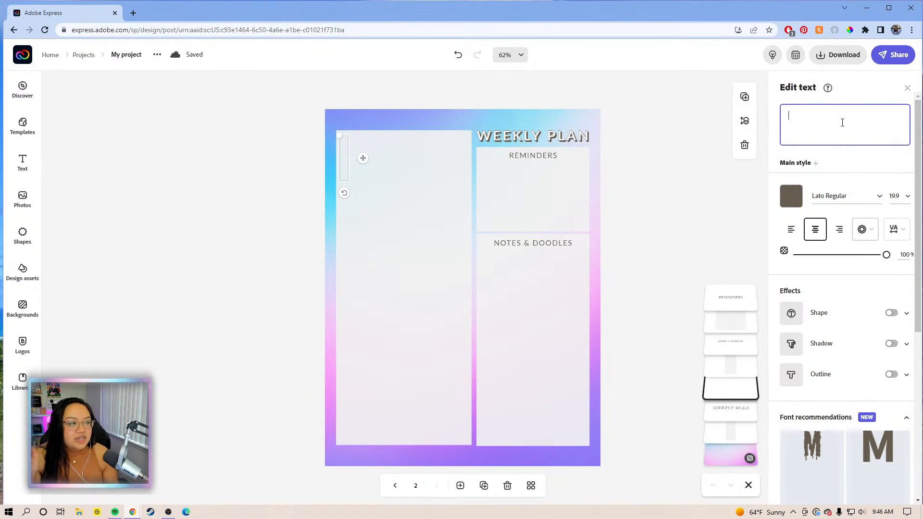
pyautogui.write('6')
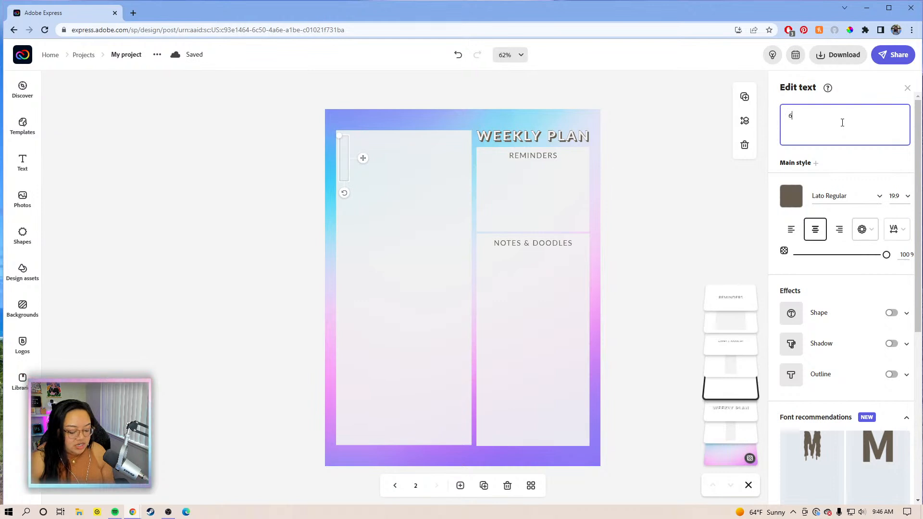
pyautogui.write(':30A')
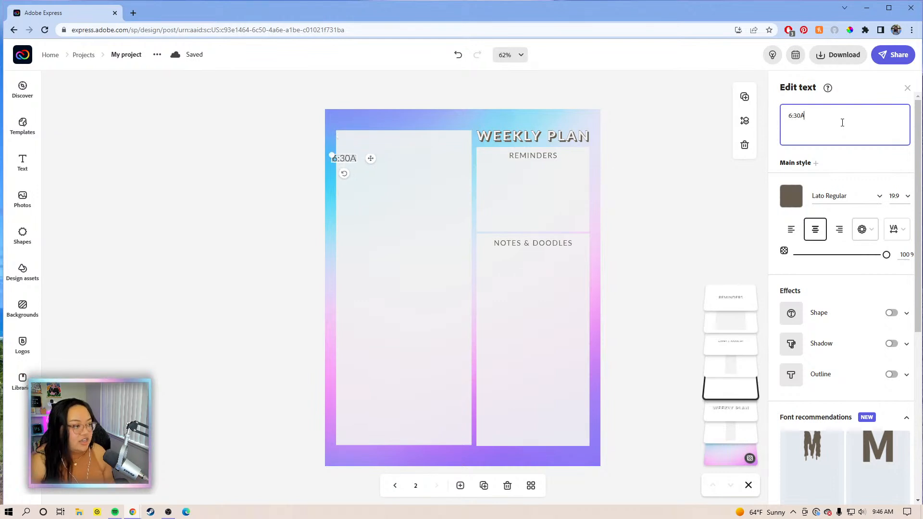
pyautogui.press('BackSpace')
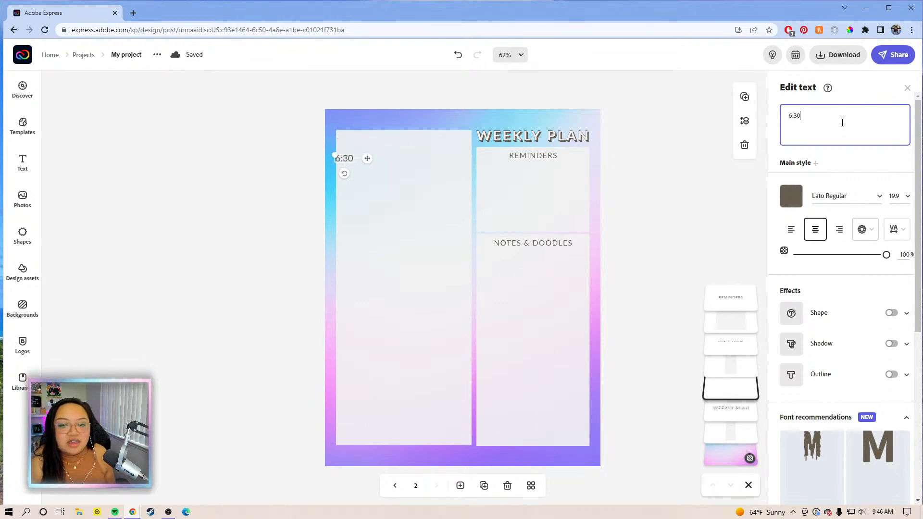
pyautogui.write('a')
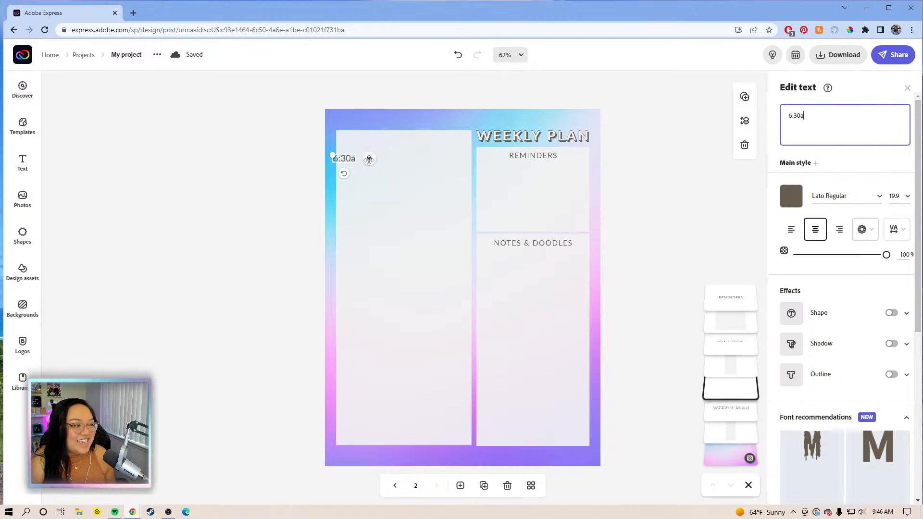
pyautogui.moveTo(376, 149); pyautogui.dragTo(371, 143)
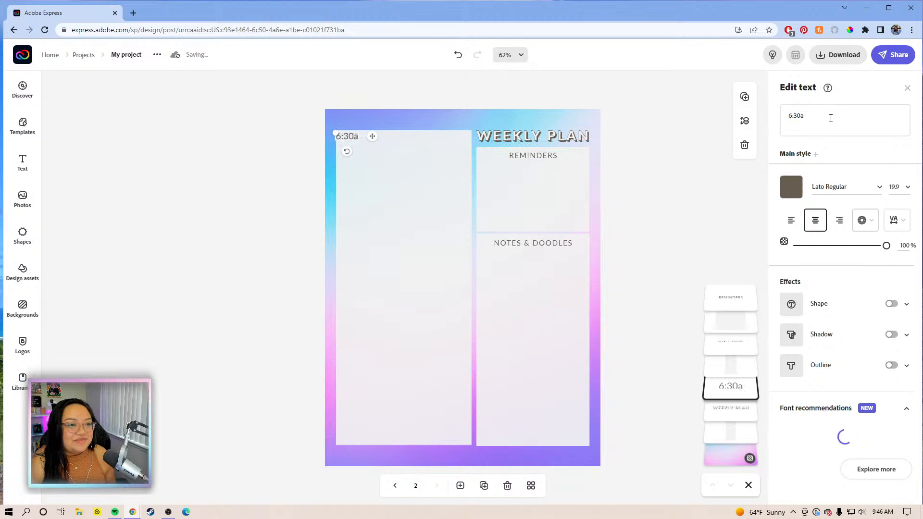
# - Change the time text to 6:00a and add 6:30a on the line below it
pyautogui.click(817, 115)
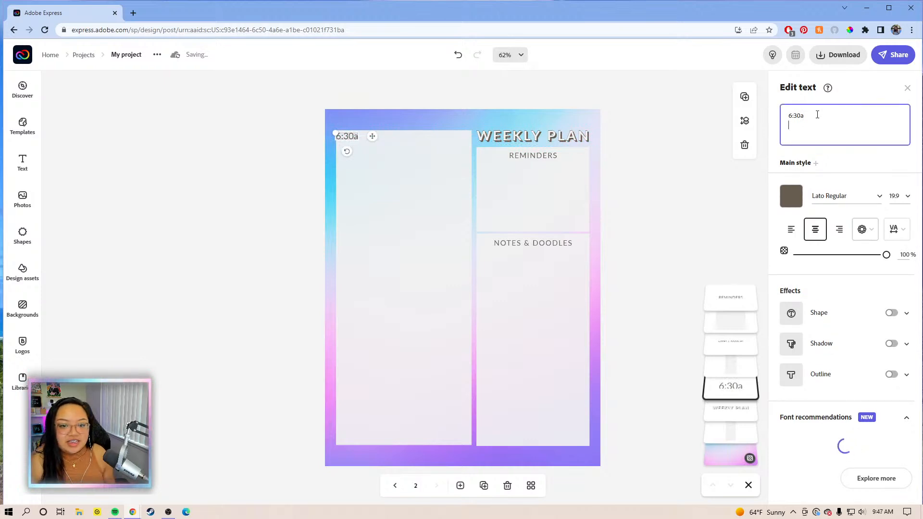
pyautogui.press('Return')
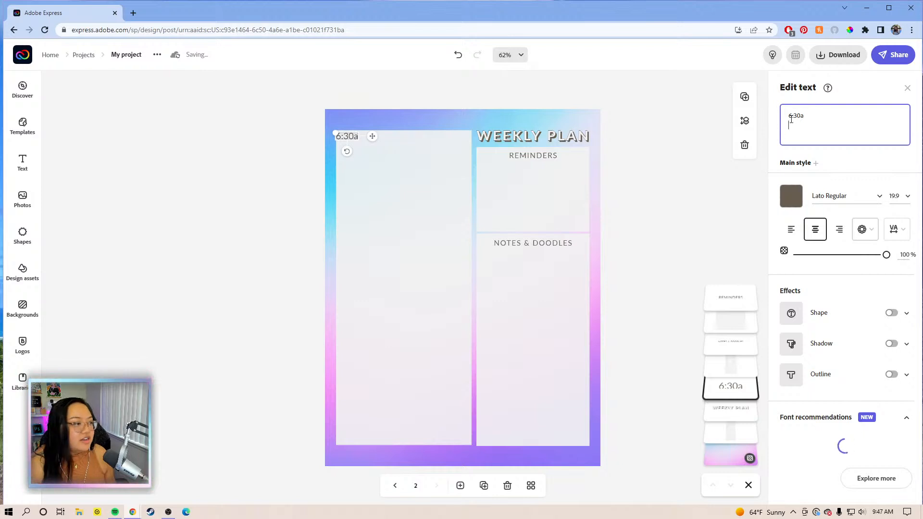
pyautogui.press('BackSpace')
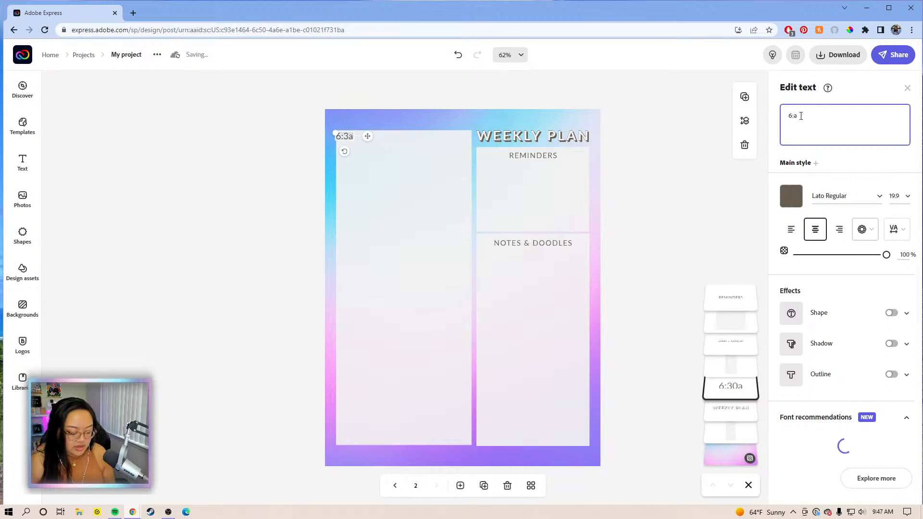
pyautogui.write('00')
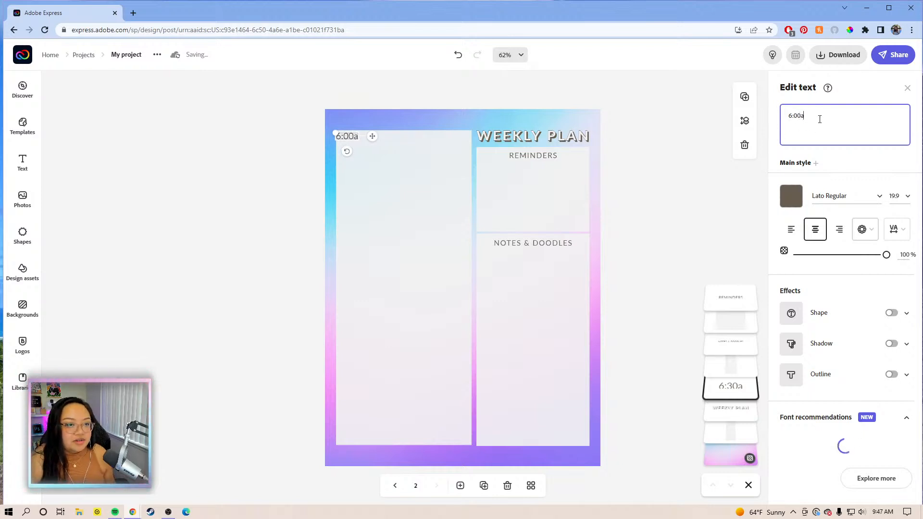
pyautogui.press('Return')
pyautogui.write('6:')
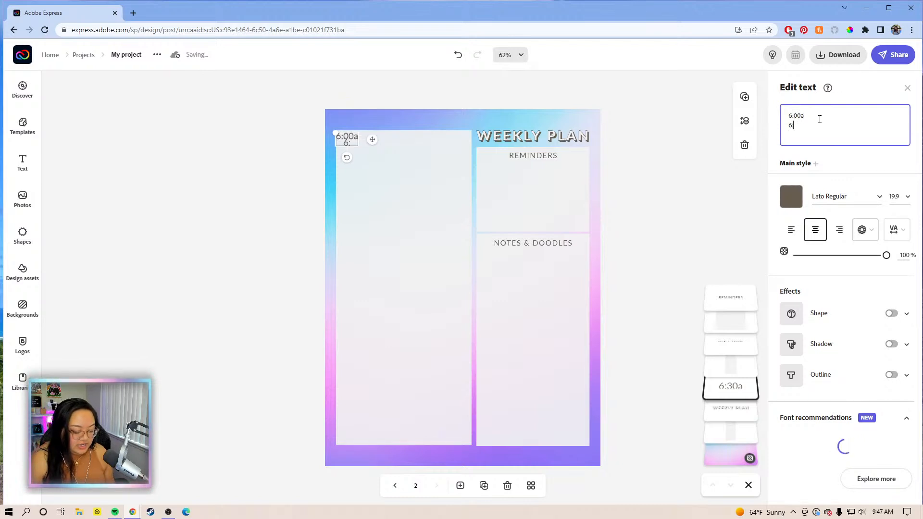
pyautogui.write('30a')
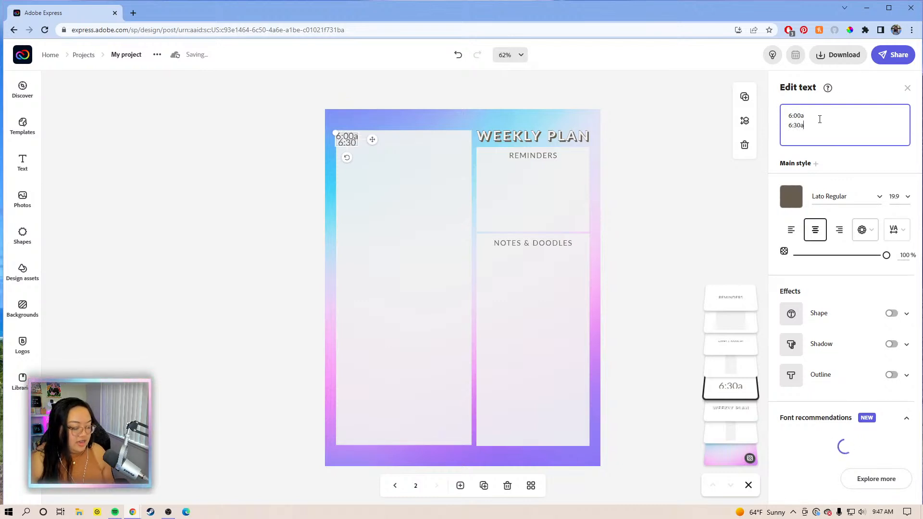
# - Add the times 7:00a, 7:30a, 8:00a and 8:30a on separate lines below 6:30a in the schedule text
pyautogui.press('Return')
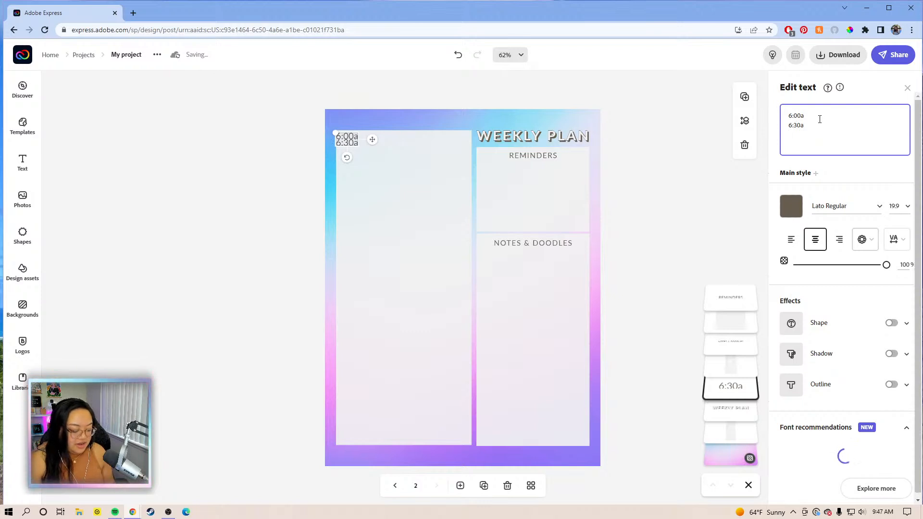
pyautogui.write('7:0')
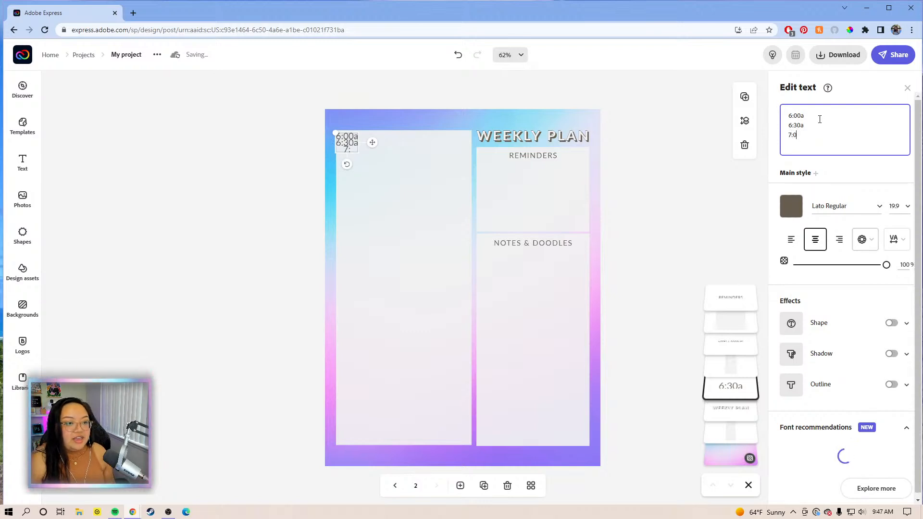
pyautogui.write('0a')
pyautogui.press('Return')
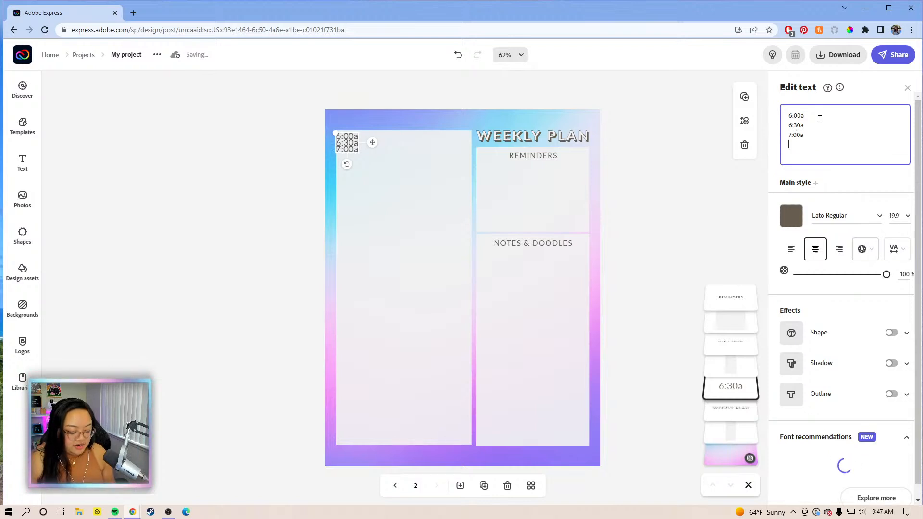
pyautogui.write('7:30a')
pyautogui.press('Return')
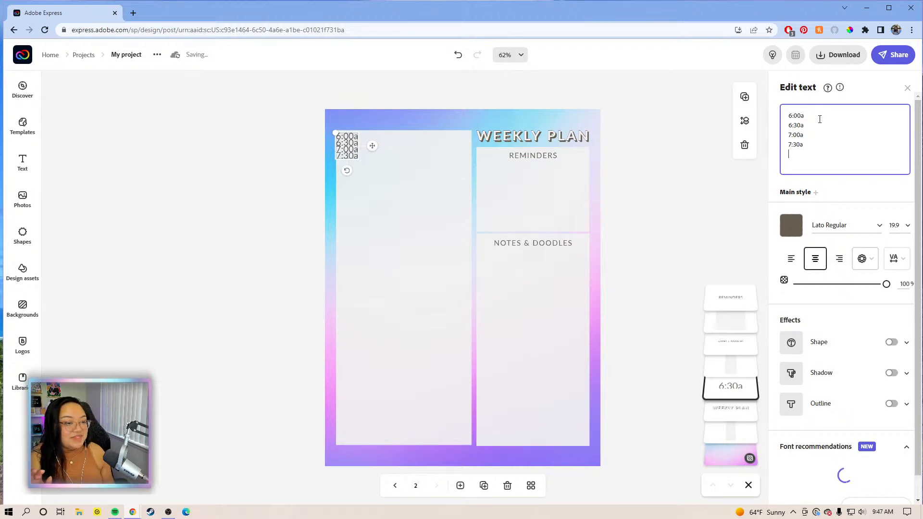
pyautogui.write('8:')
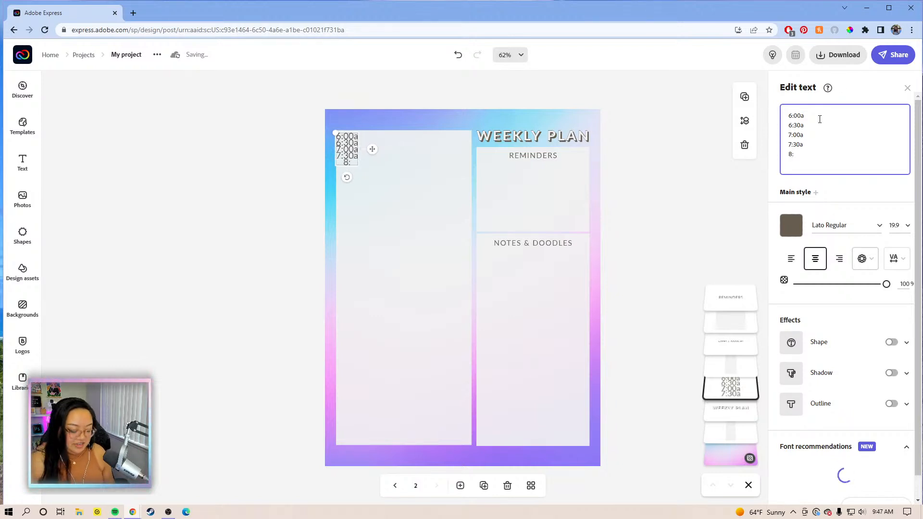
pyautogui.write('00a')
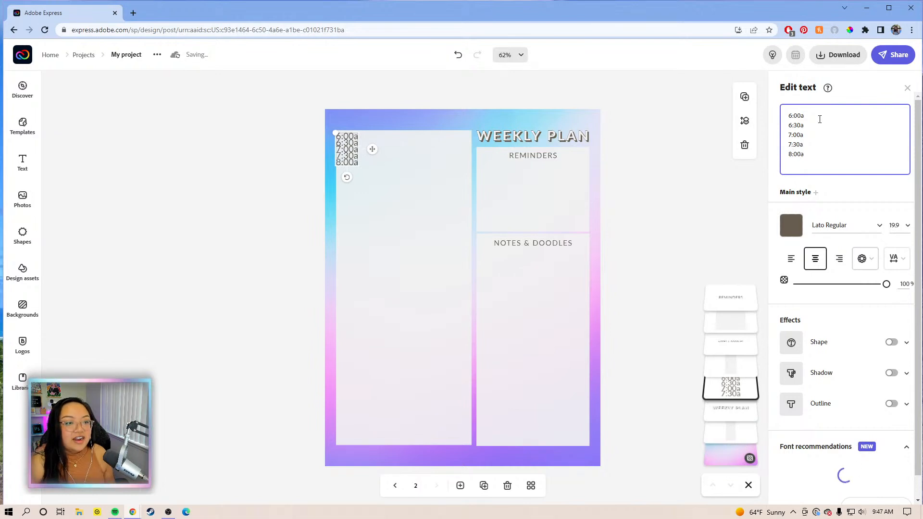
pyautogui.press('Return')
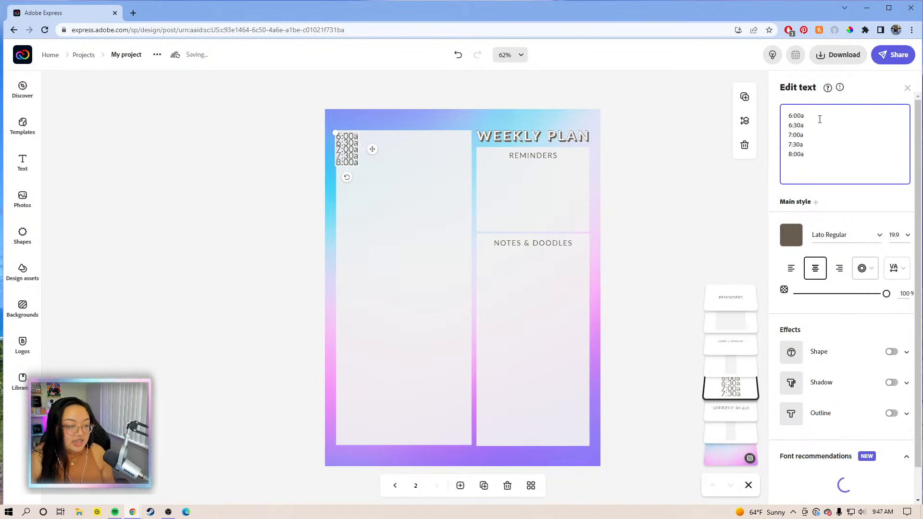
pyautogui.write('8:30a')
# - Continue the schedule text with 9:00a and 9:30a, each on its own line below 8:30a
pyautogui.press('Return')
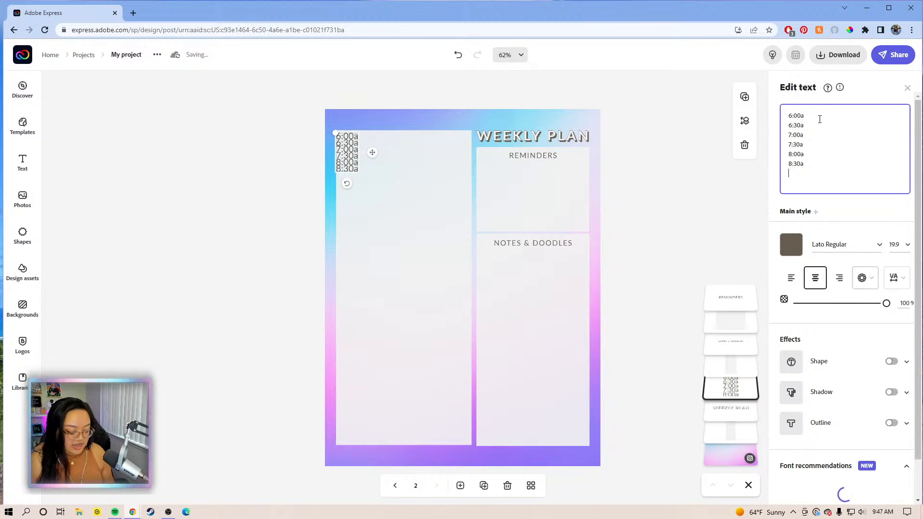
pyautogui.write('9:0')
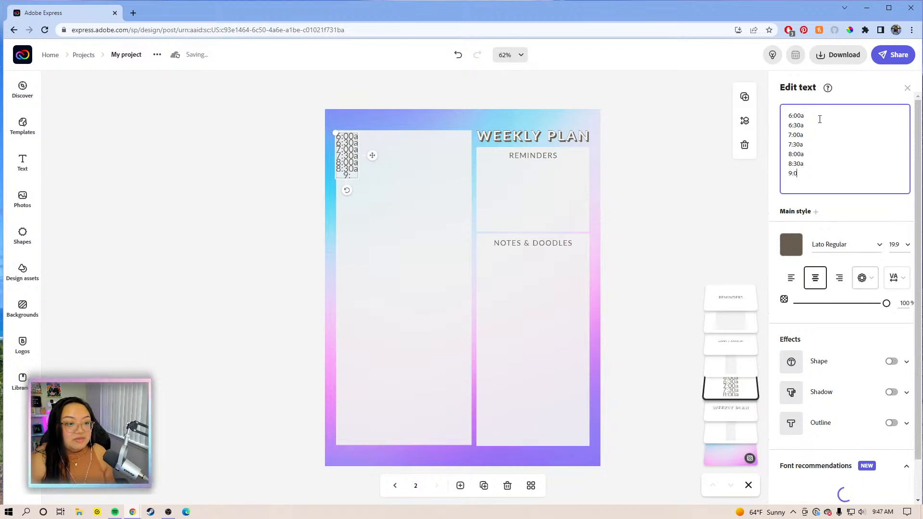
pyautogui.write('0a')
pyautogui.press('Return')
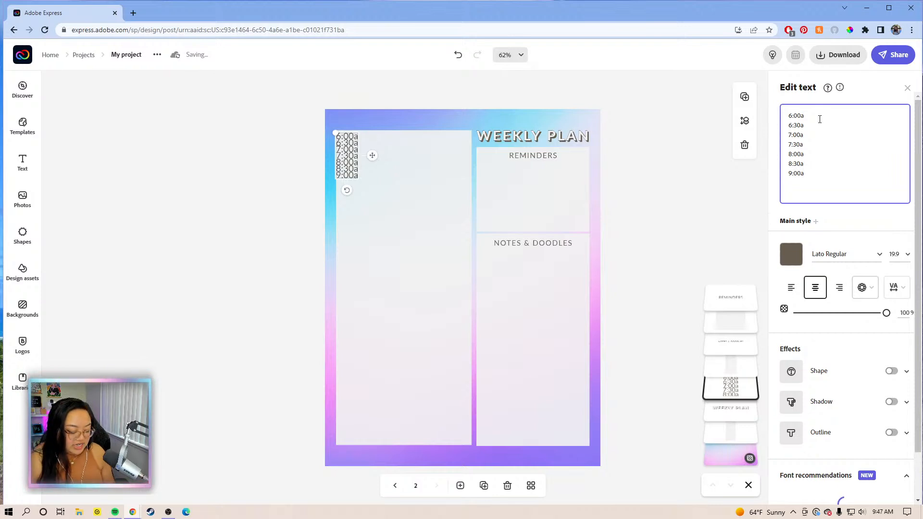
pyautogui.write('9:')
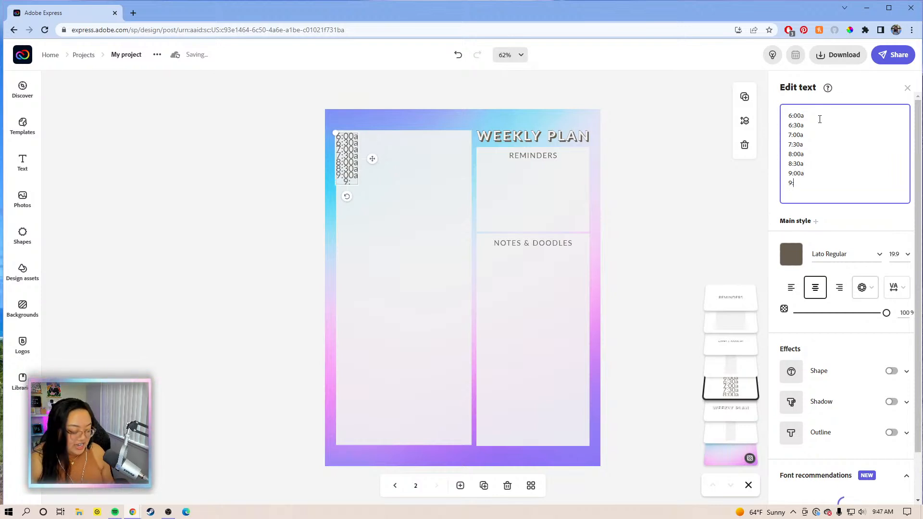
pyautogui.write('30a')
# - Add the late-morning times 10:00a, 10:30a, 11:00a and 11:30a on separate lines below 9:30a in the schedule text
pyautogui.press('Return')
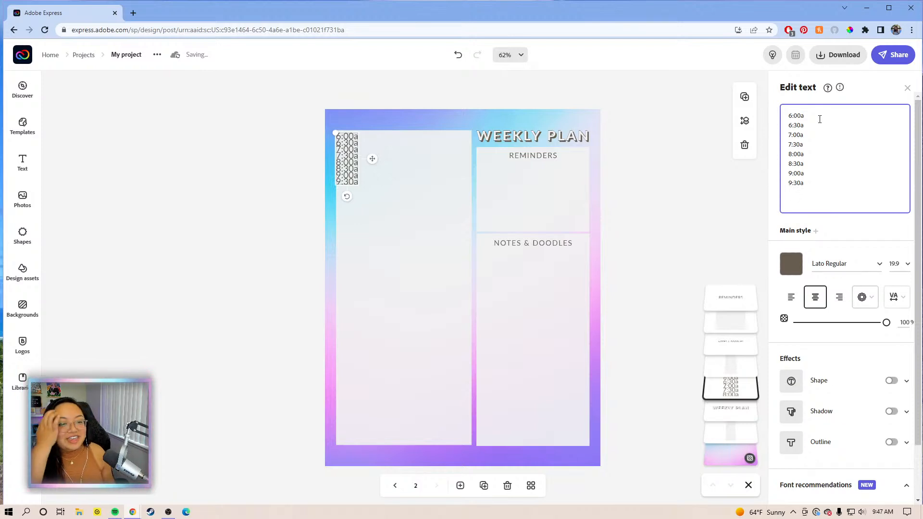
pyautogui.write('10')
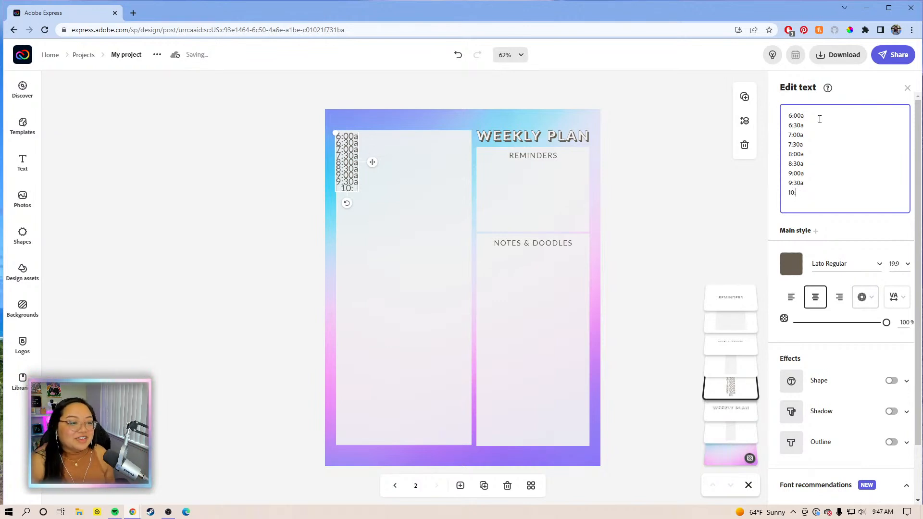
pyautogui.write(':00a')
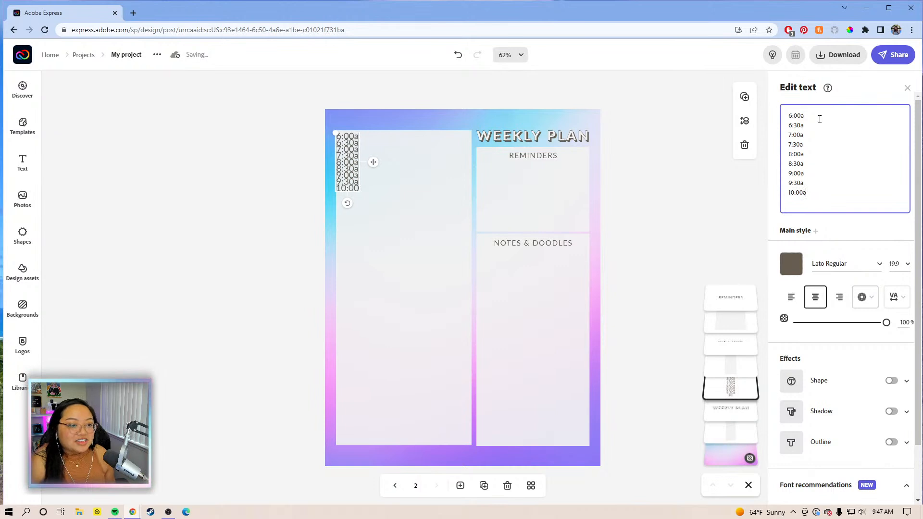
pyautogui.press('Return')
pyautogui.write('10')
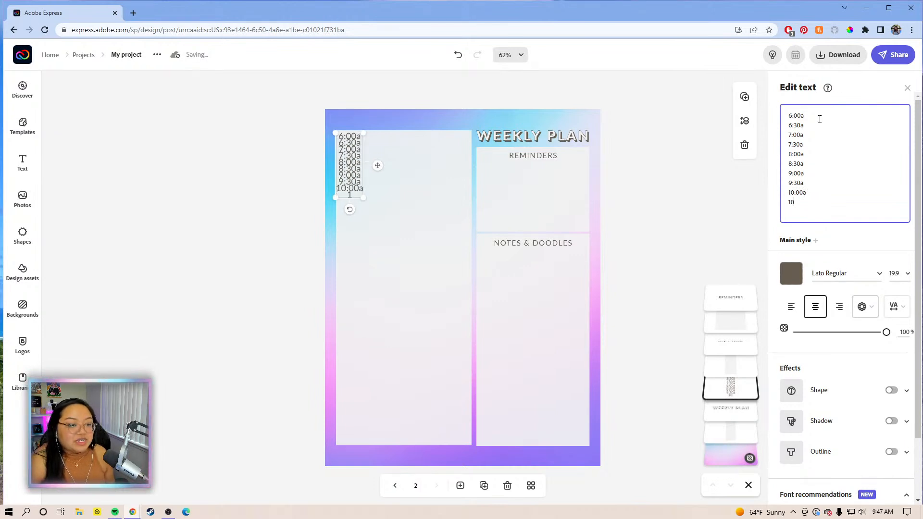
pyautogui.write(':30a')
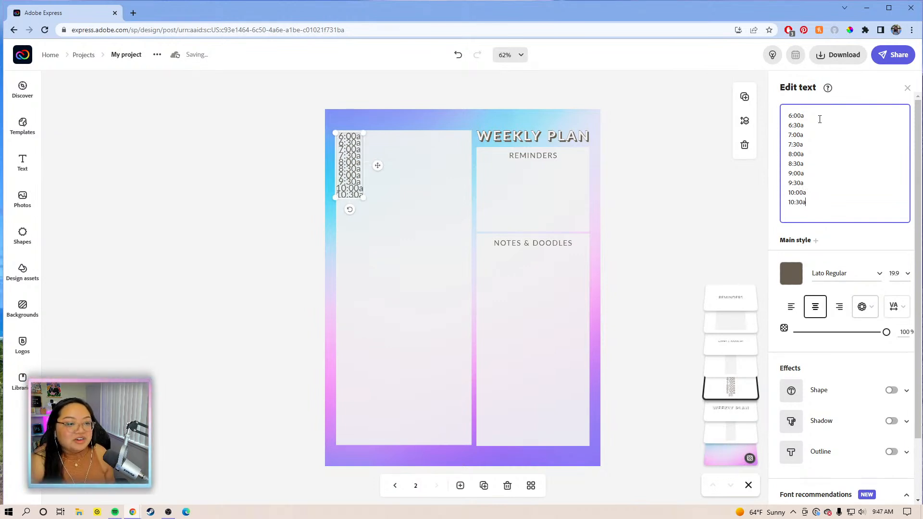
pyautogui.press('Return')
pyautogui.write('11:00a')
pyautogui.press('Return')
pyautogui.write('11:30a')
# - Add 12:00p, 12:30p and 1:00p on separate lines below 11:30a in the schedule text
pyautogui.press('Return')
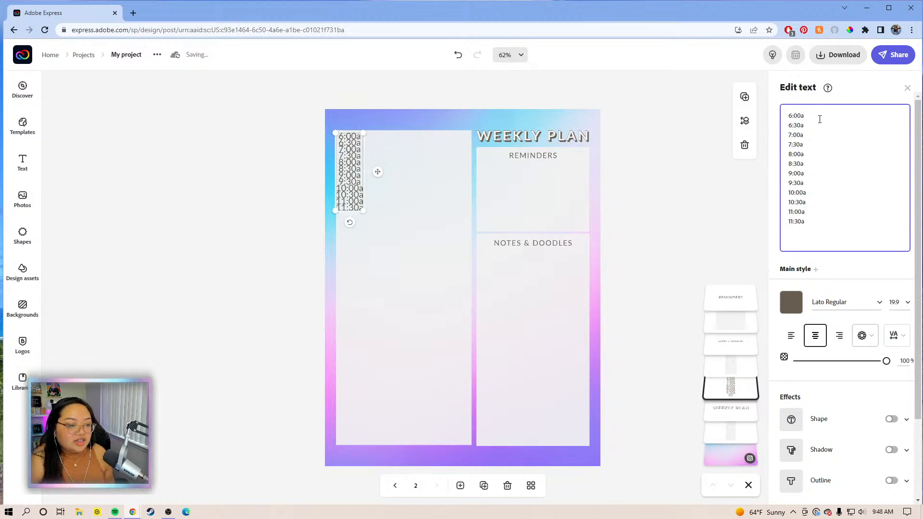
pyautogui.write('12:00p ')
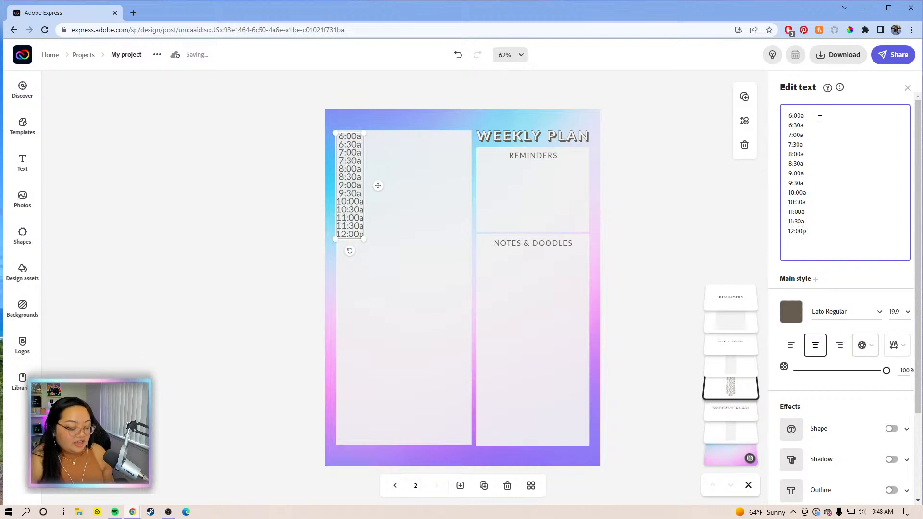
pyautogui.write('12:30p')
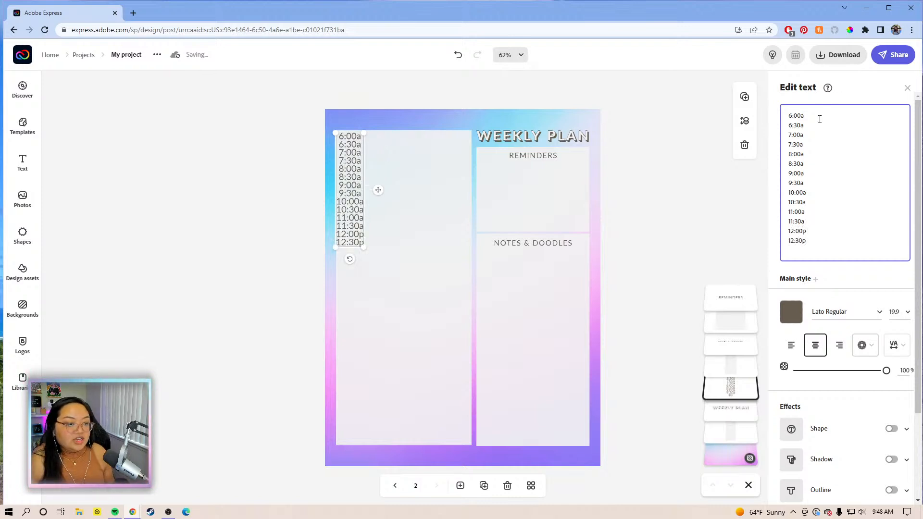
pyautogui.press('Return')
pyautogui.write('1:00p')
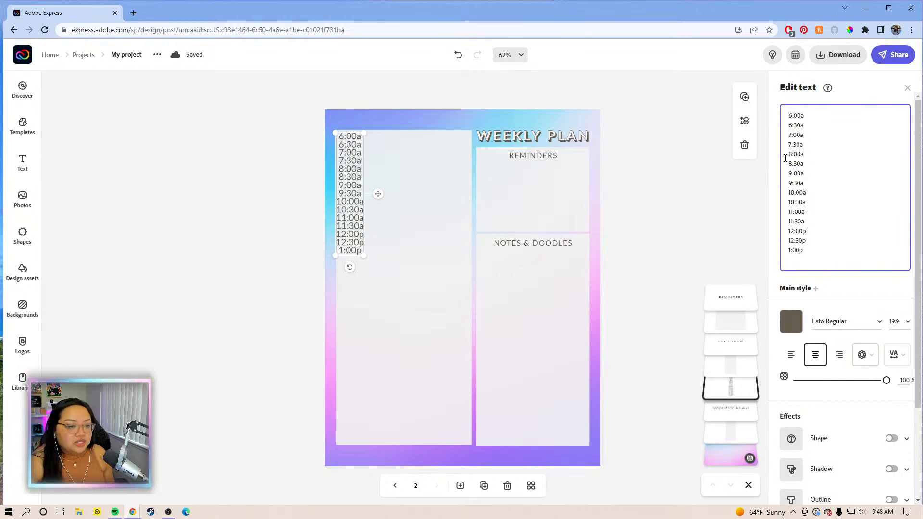
# - Extend the schedule text with 1:30p, 2:00p and 2:30p, each on its own line below 1:00p
pyautogui.press('Return')
pyautogui.write('1')
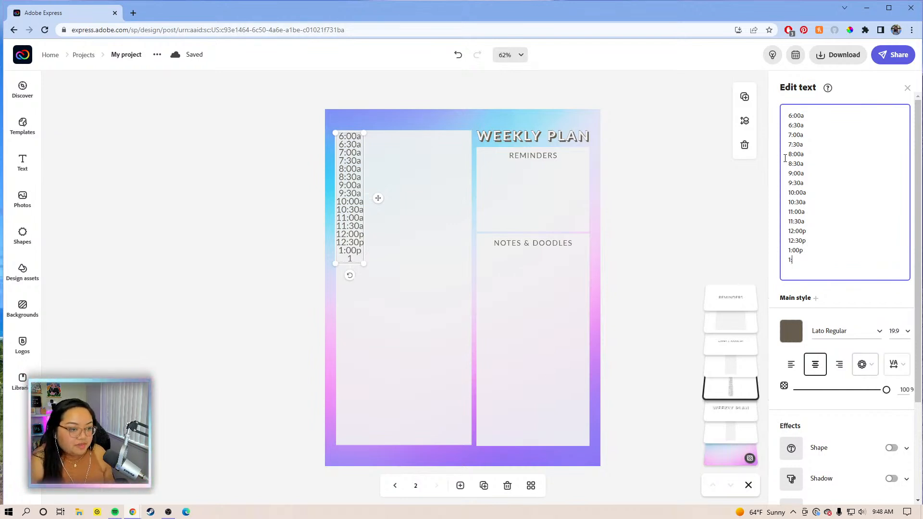
pyautogui.write(':30')
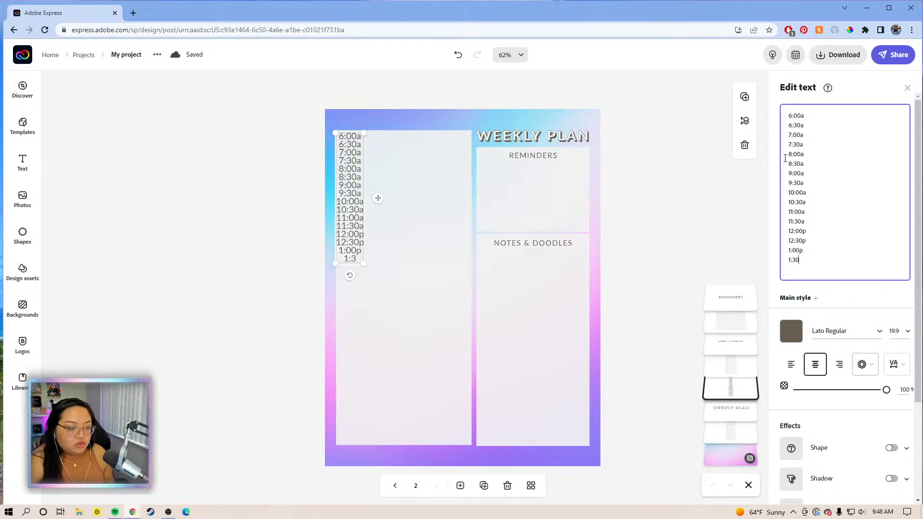
pyautogui.write('p')
pyautogui.press('Return')
pyautogui.write('2:00p')
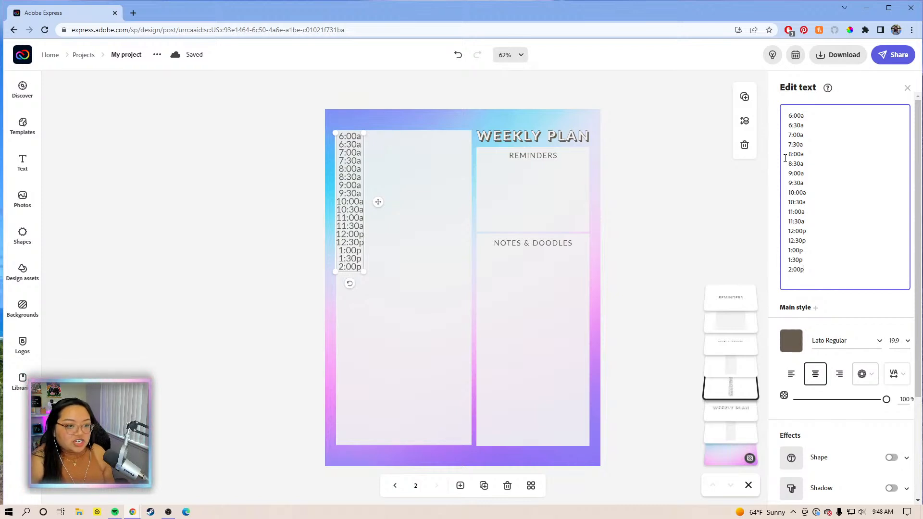
pyautogui.press('Return')
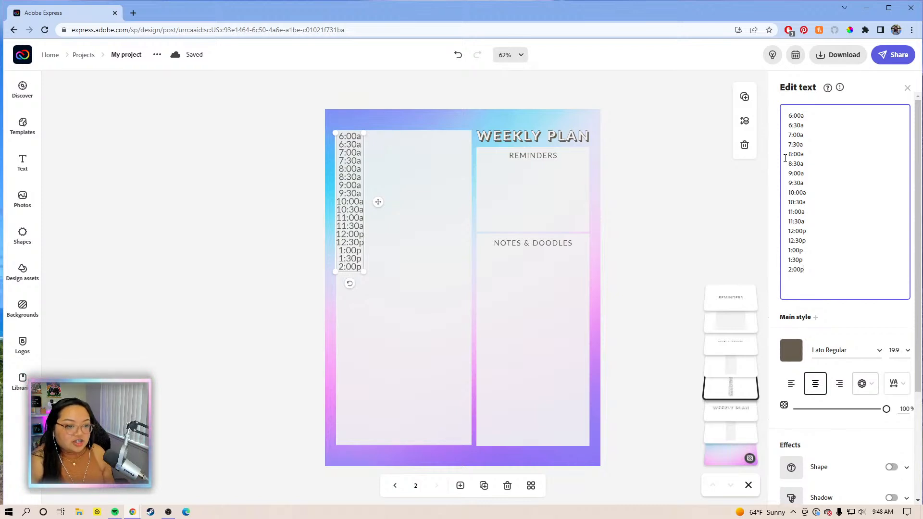
pyautogui.write('2:30p')
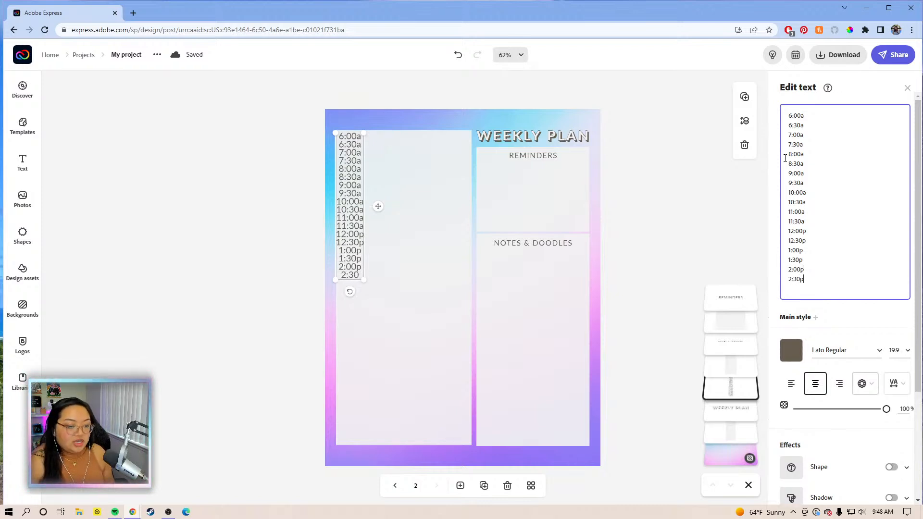
# - Add the afternoon times 3:00p, 3:30p, 4:00p and 4:30p on separate lines below 2:30p in the schedule text
pyautogui.press('Return')
pyautogui.write('3:00p')
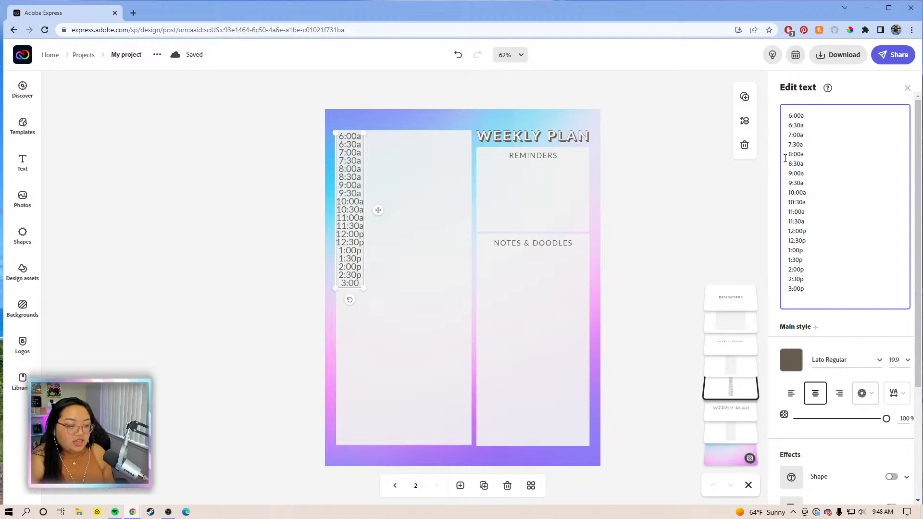
pyautogui.press('Return')
pyautogui.write('3:30p')
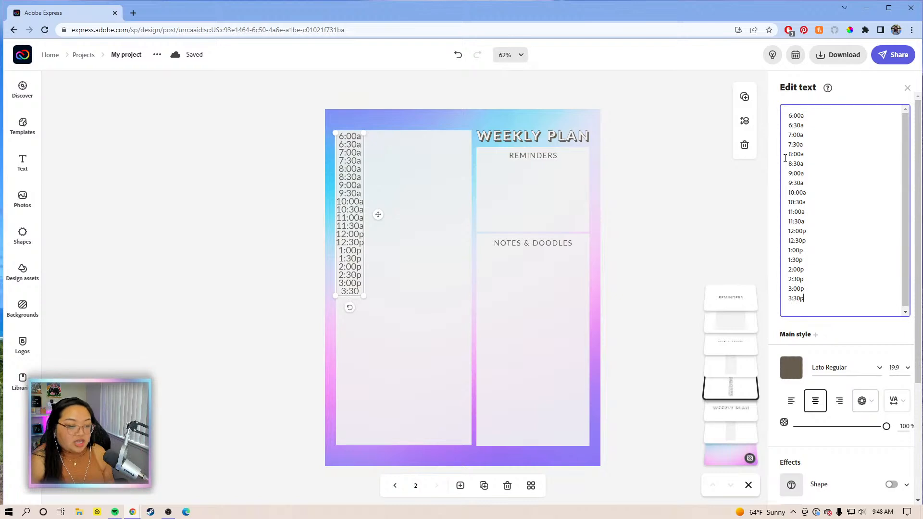
pyautogui.press('Return')
pyautogui.write('4:00')
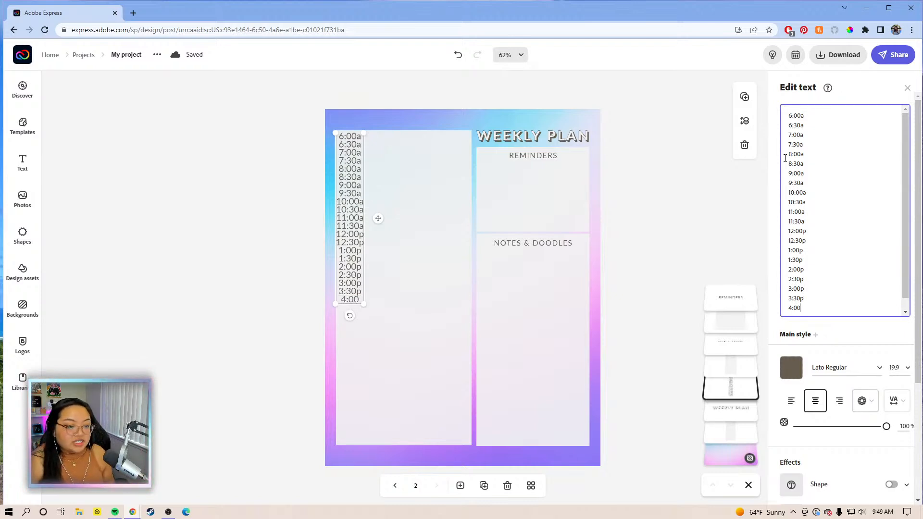
pyautogui.write('p')
pyautogui.press('Return')
pyautogui.write('4')
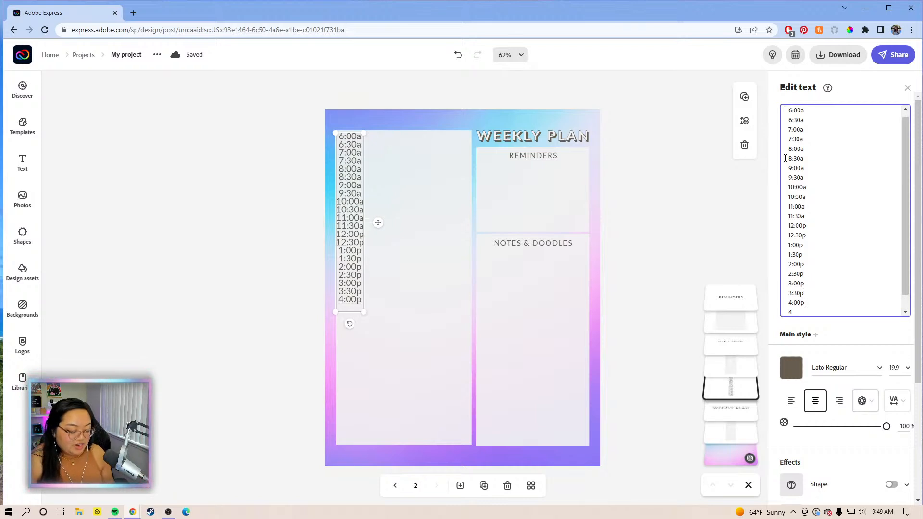
pyautogui.write(':30p')
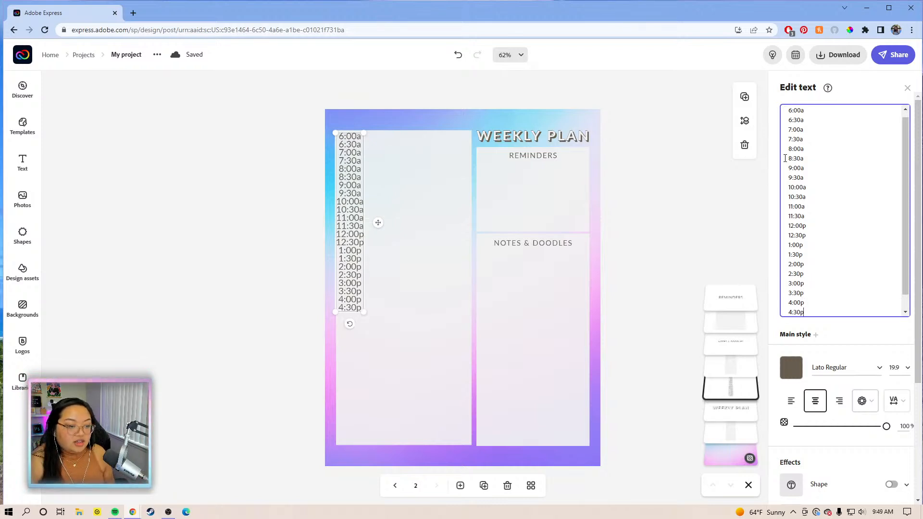
# - Add 5:00p and 5:30p on separate lines below 4:30p in the schedule text
pyautogui.press('Return')
pyautogui.write('5')
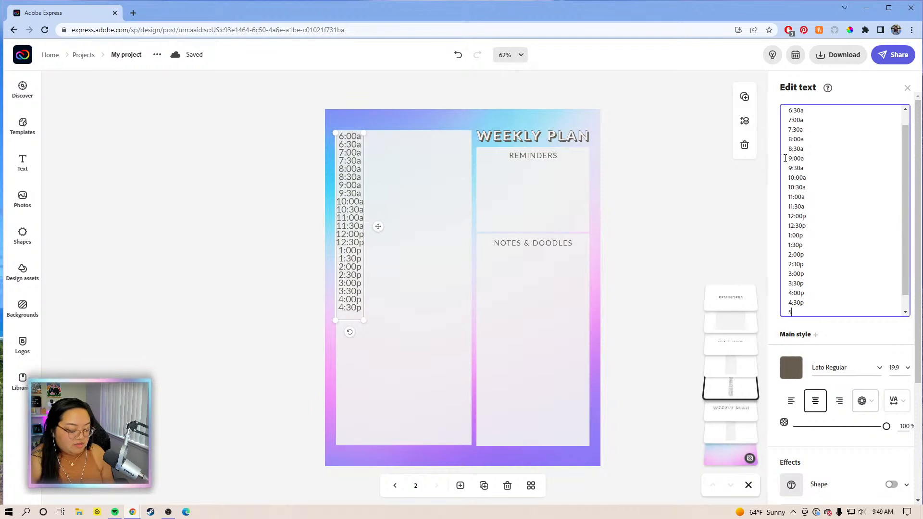
pyautogui.write(':00')
pyautogui.write('p')
pyautogui.press('Return')
pyautogui.write('5:30p')
# - Extend the schedule text with the evening times 6:00p, 6:30p and 7:00p, each on its own line below 5:30p
pyautogui.press('Return')
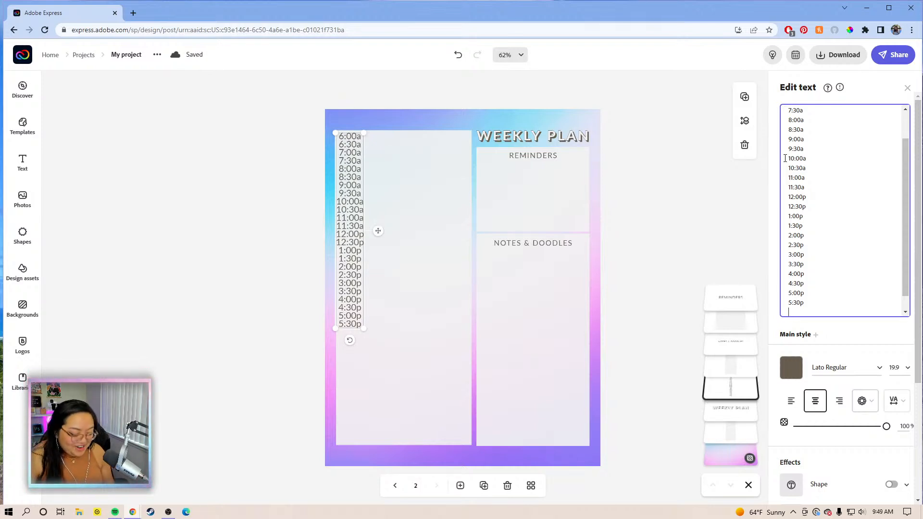
pyautogui.write('6:00p')
pyautogui.press('Return')
pyautogui.write('6')
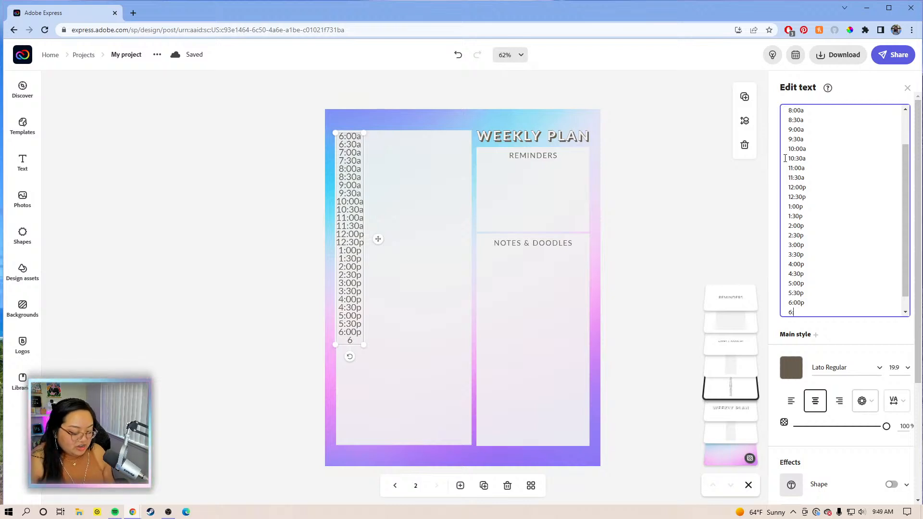
pyautogui.write(':30p')
pyautogui.press('Return')
pyautogui.write('7:')
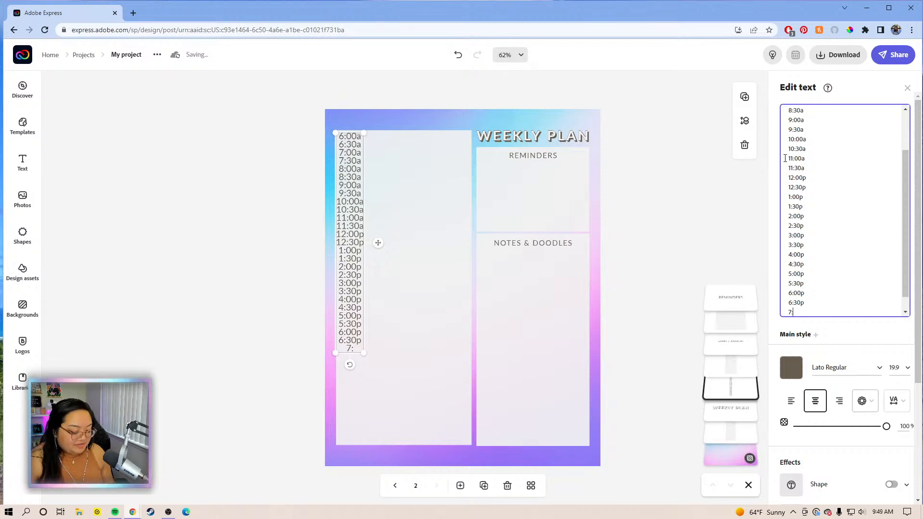
pyautogui.write('00p')
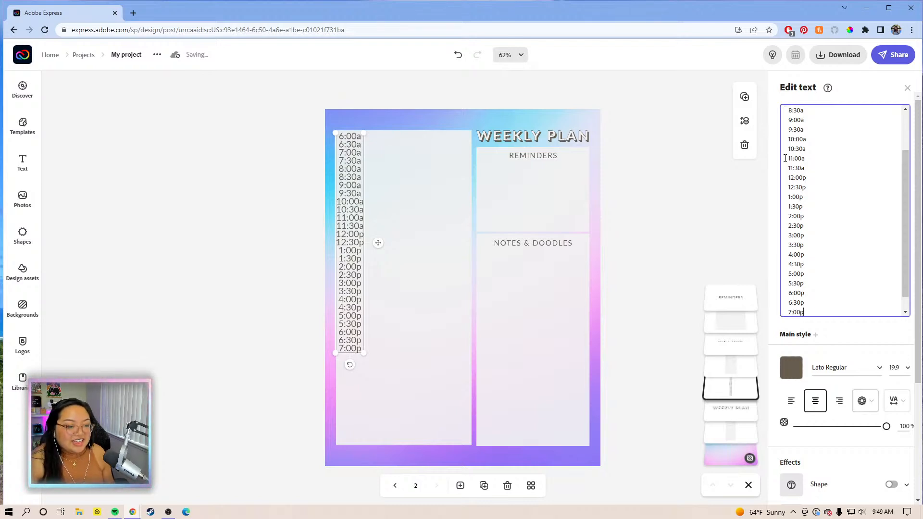
# - Extend the schedule text with 7:30p, 8:00p and 8:30p, each on its own line below 7:00p
pyautogui.press('Return')
pyautogui.write('7:30p')
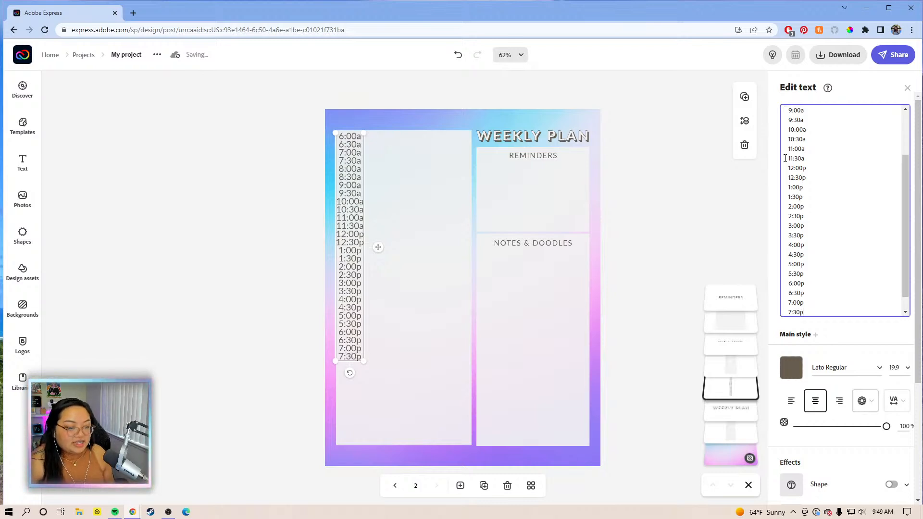
pyautogui.press('Return')
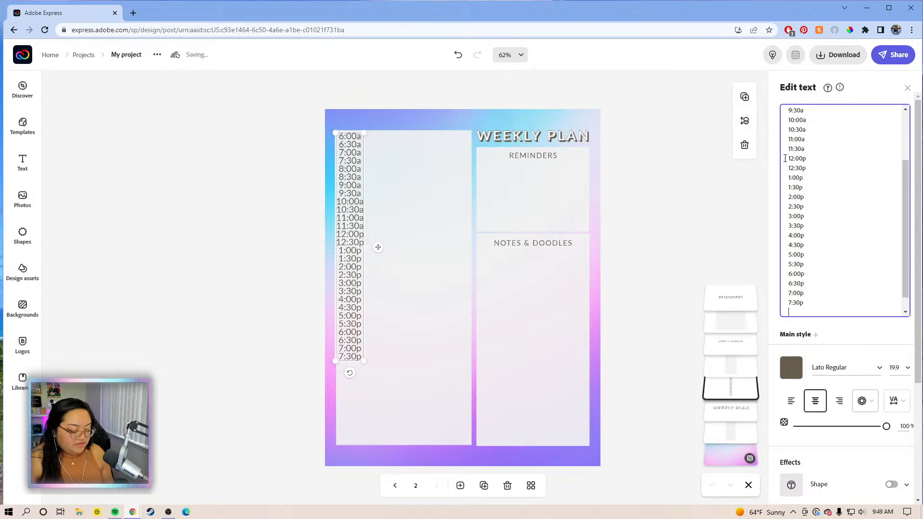
pyautogui.write('8:')
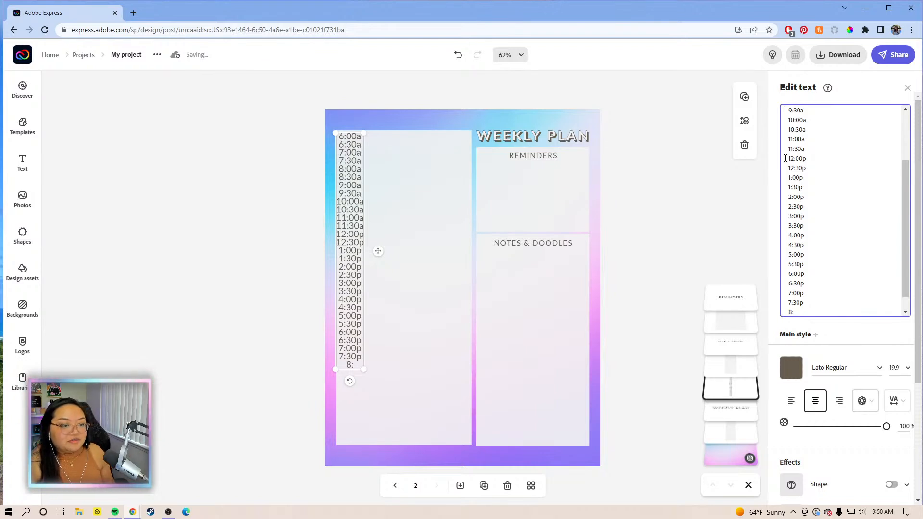
pyautogui.write('00p')
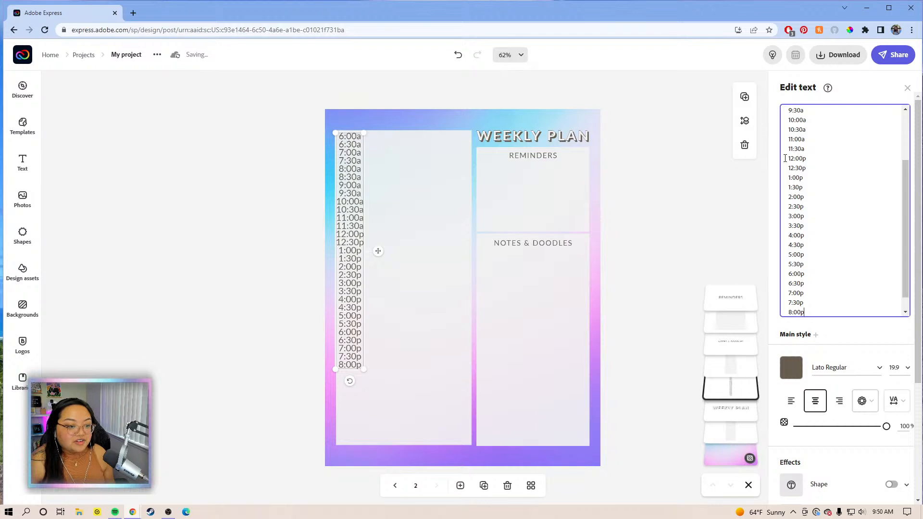
pyautogui.press('Return')
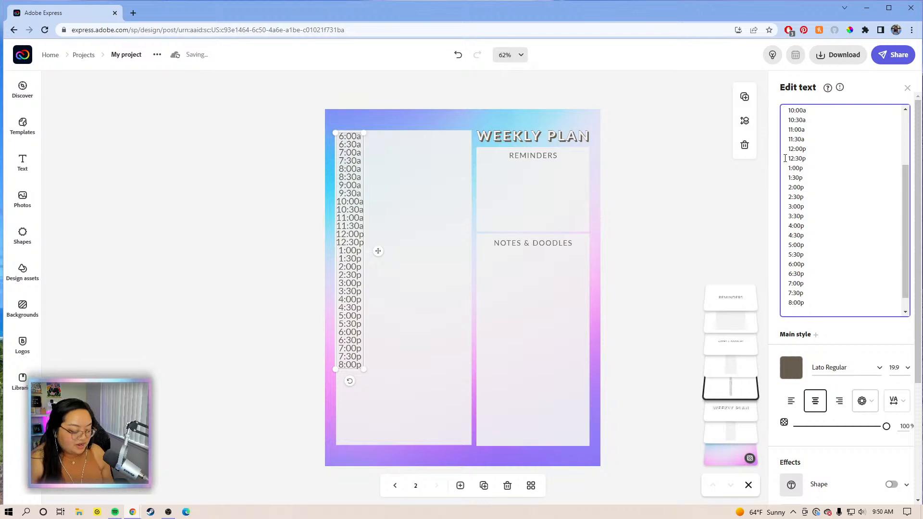
pyautogui.write('8:30p')
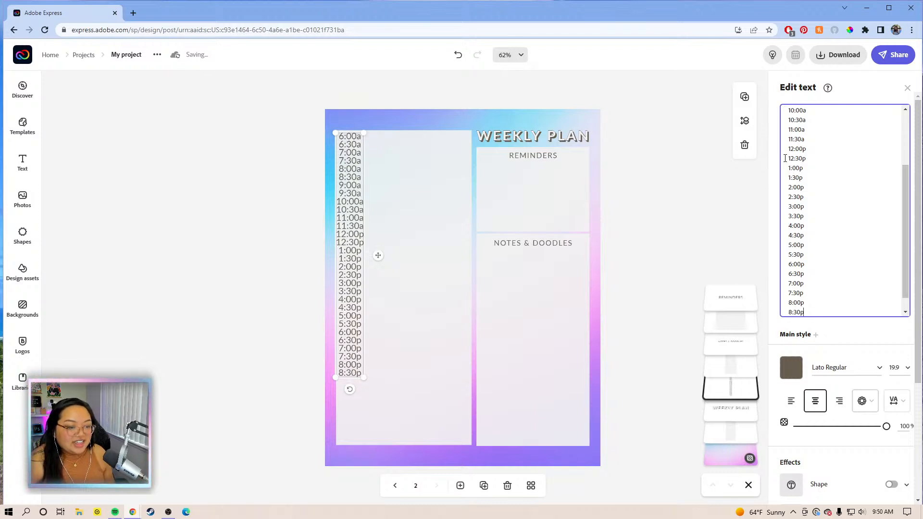
# - Add 9:00p and 9:30p on separate lines below 8:30p in the schedule text
pyautogui.press('Return')
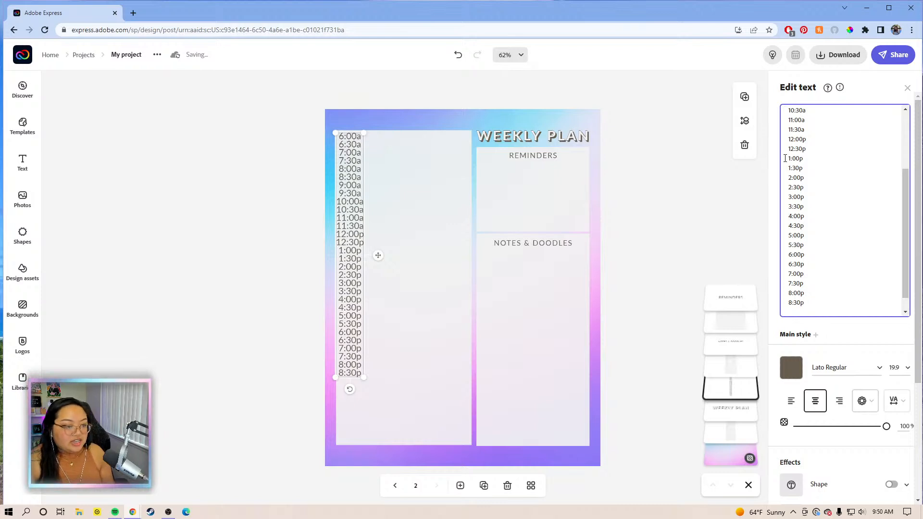
pyautogui.write('9:00p')
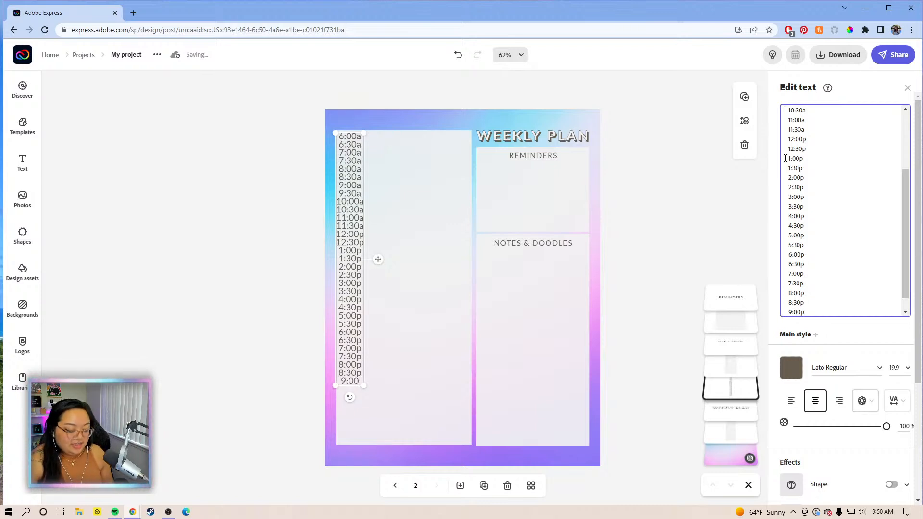
pyautogui.press('Return')
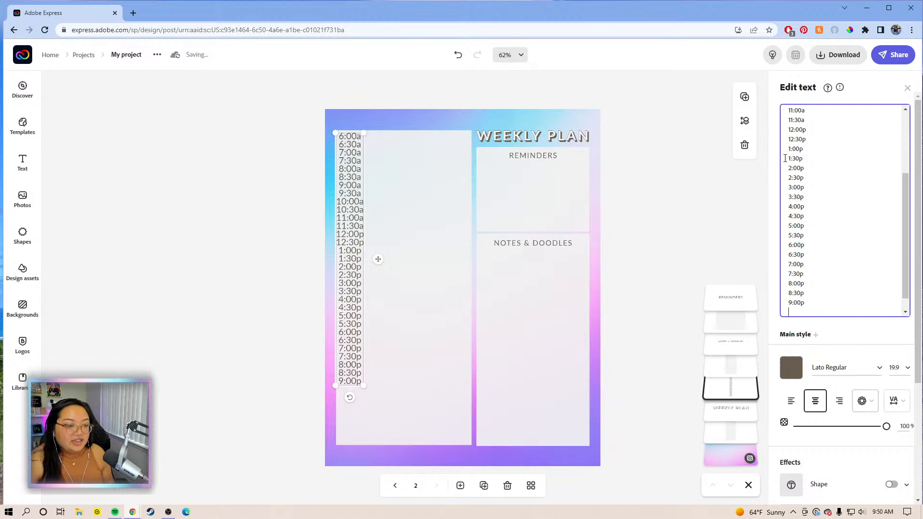
pyautogui.write('1')
pyautogui.press('BackSpace')
pyautogui.write('9:30p')
# - Add the late-evening times 10:00p and 10:30p on separate lines below 9:30p in the schedule text
pyautogui.press('Return')
pyautogui.write('10')
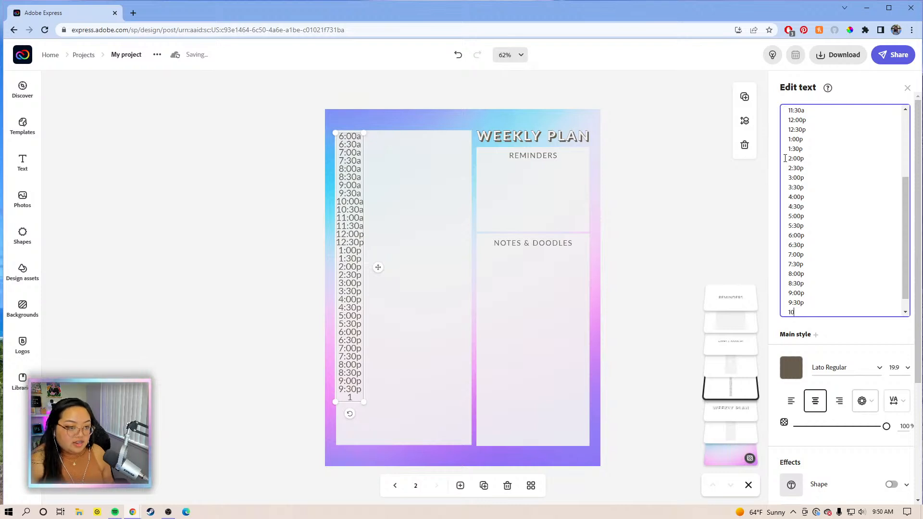
pyautogui.write(':00p')
pyautogui.press('Return')
pyautogui.write('10:11')
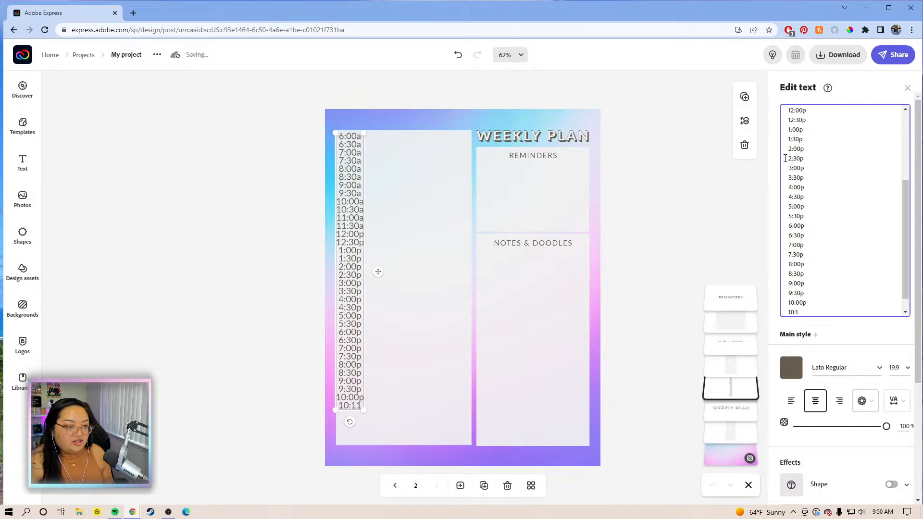
pyautogui.press('BackSpace')
pyautogui.press('BackSpace')
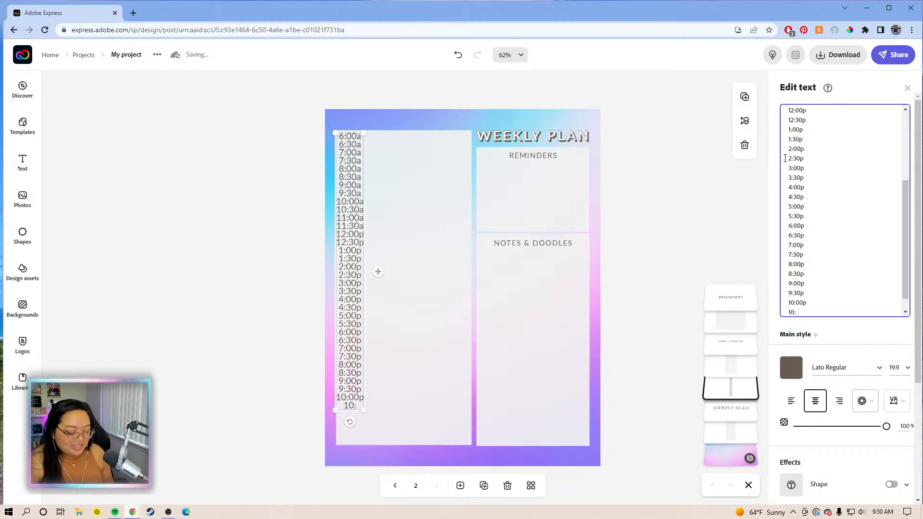
pyautogui.write('30p ')
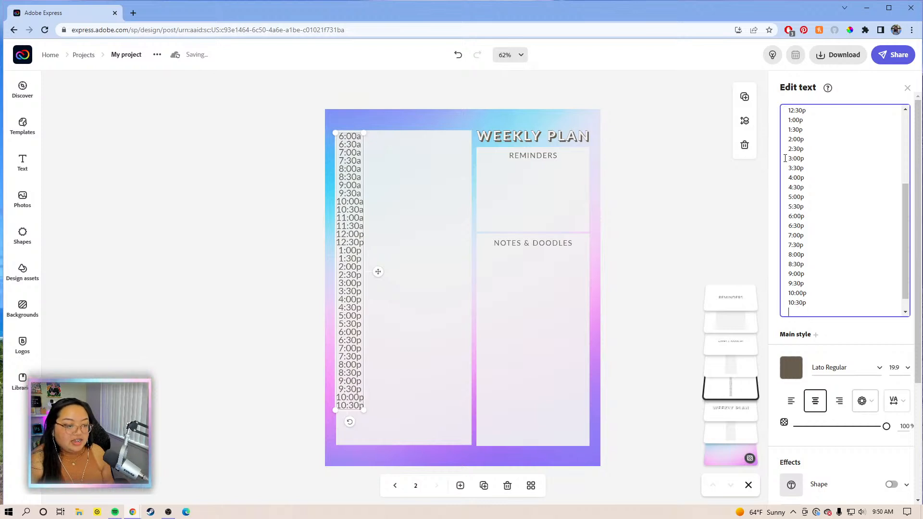
# - Complete the schedule text with 11:00p and 11:30p on separate lines and deselect it
pyautogui.write('11:00p')
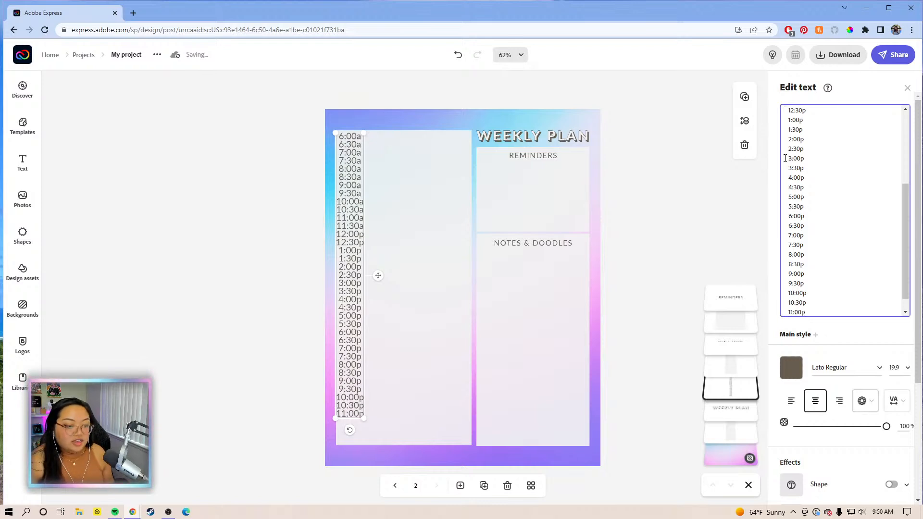
pyautogui.press('Return')
pyautogui.write('1')
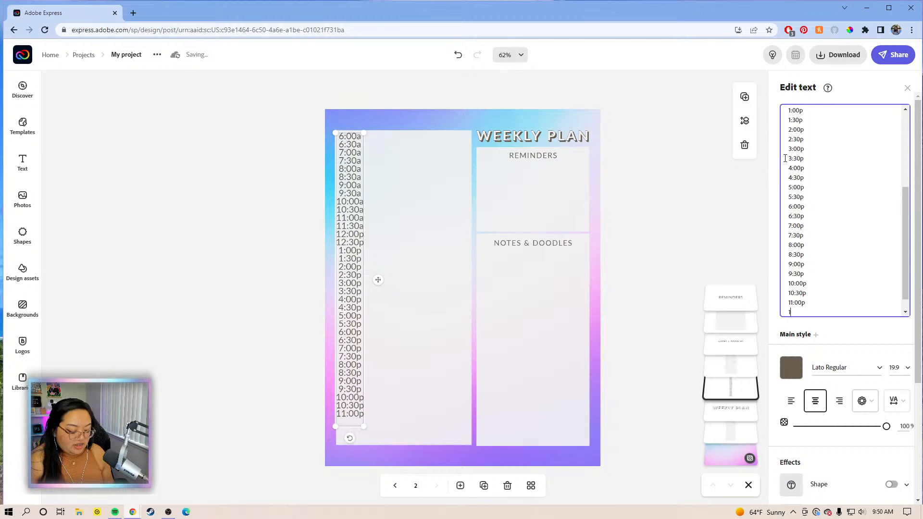
pyautogui.write('1:30p')
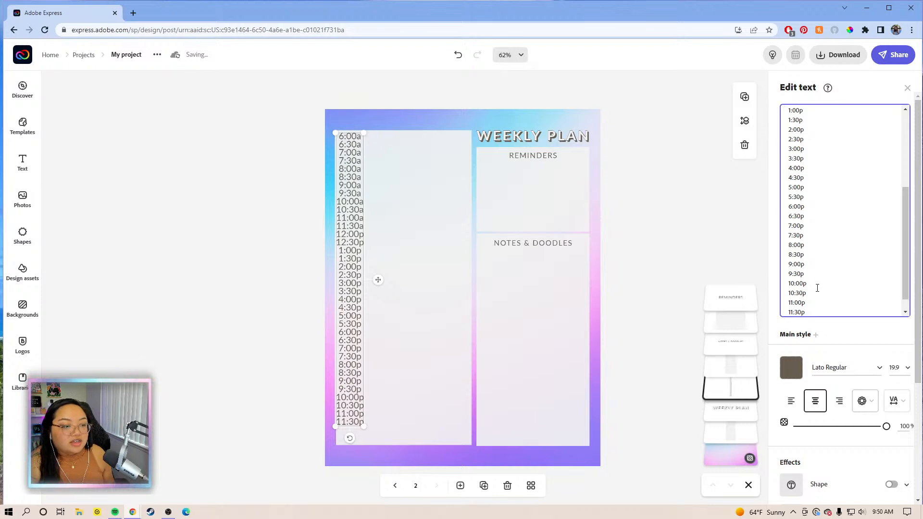
pyautogui.click(374, 259)
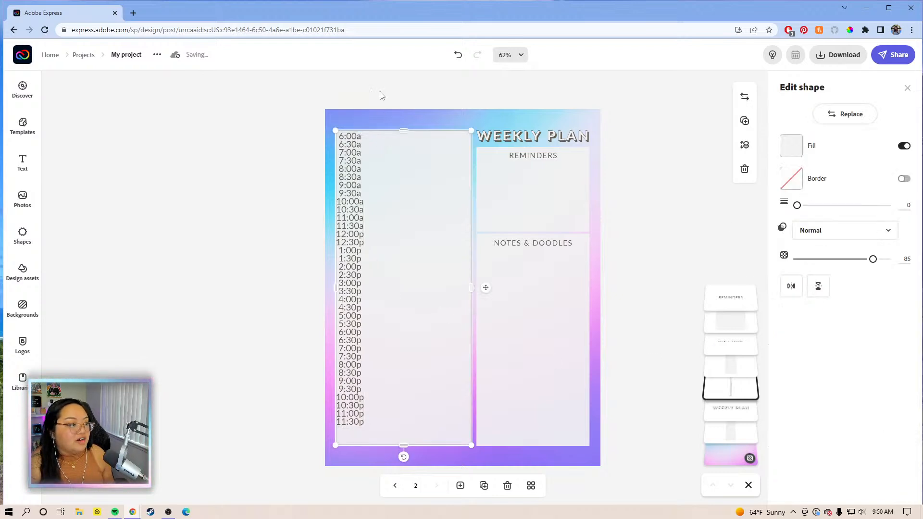
pyautogui.click(382, 95)
# - Left-align the schedule text and scale it down to size 19.4
pyautogui.click(336, 171)
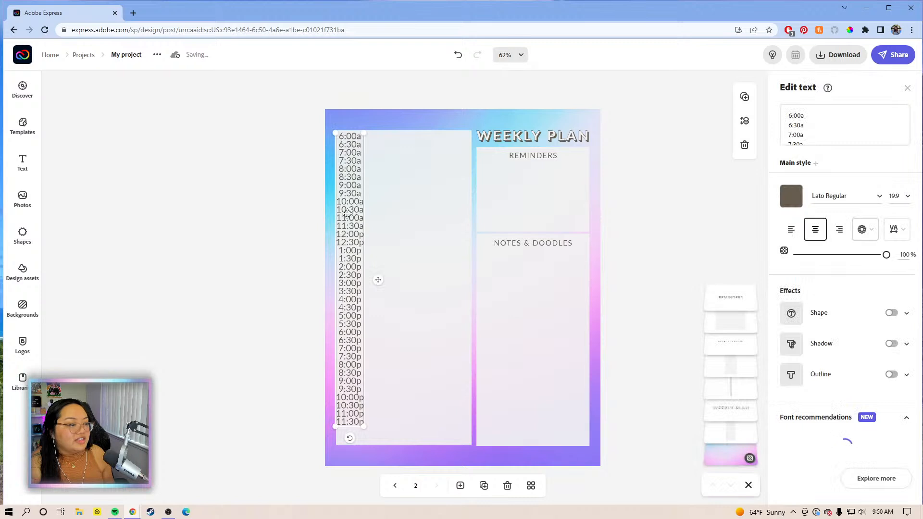
pyautogui.click(790, 230)
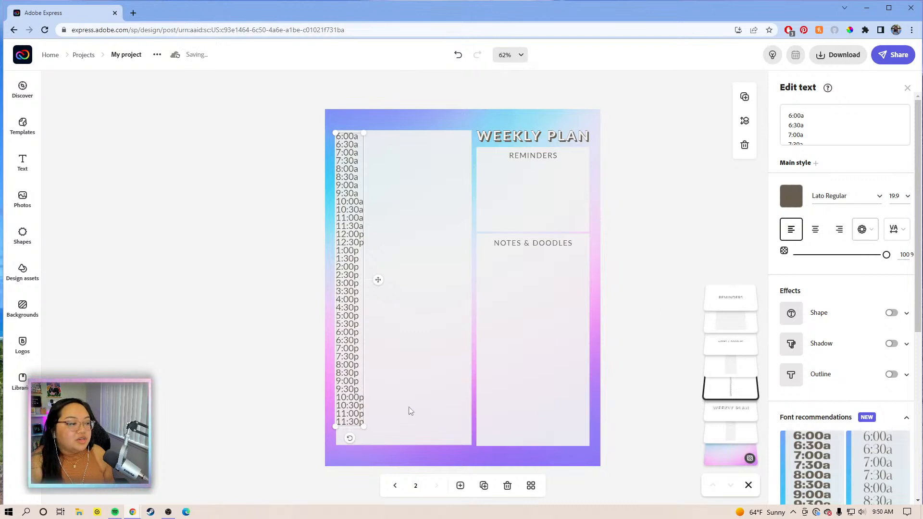
pyautogui.moveTo(364, 426)
pyautogui.mouseDown()
pyautogui.moveTo(346, 376)
pyautogui.moveTo(361, 419)
pyautogui.mouseUp()
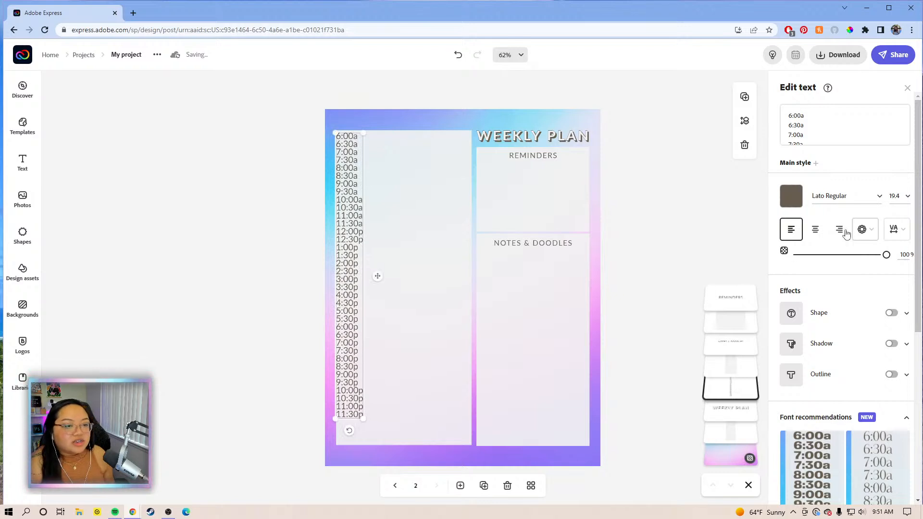
# - Set the schedule text's line spacing to 13
pyautogui.click(895, 229)
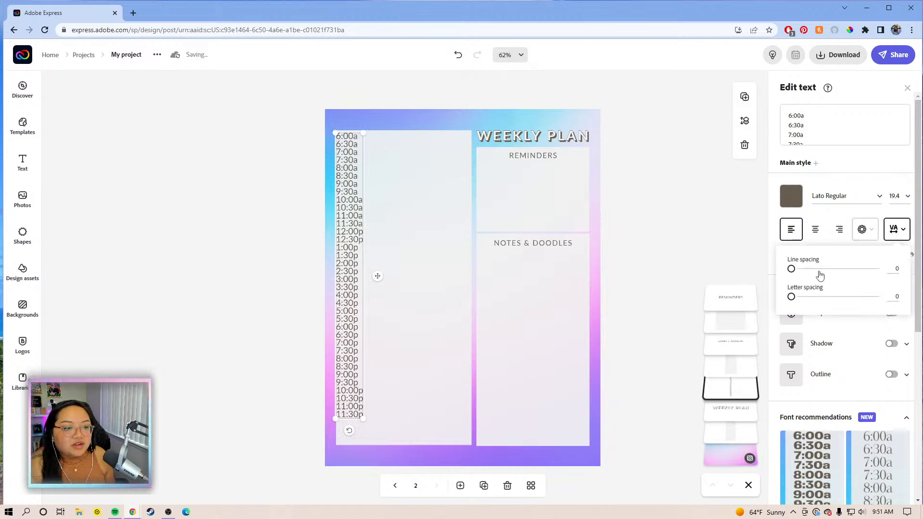
pyautogui.click(897, 269)
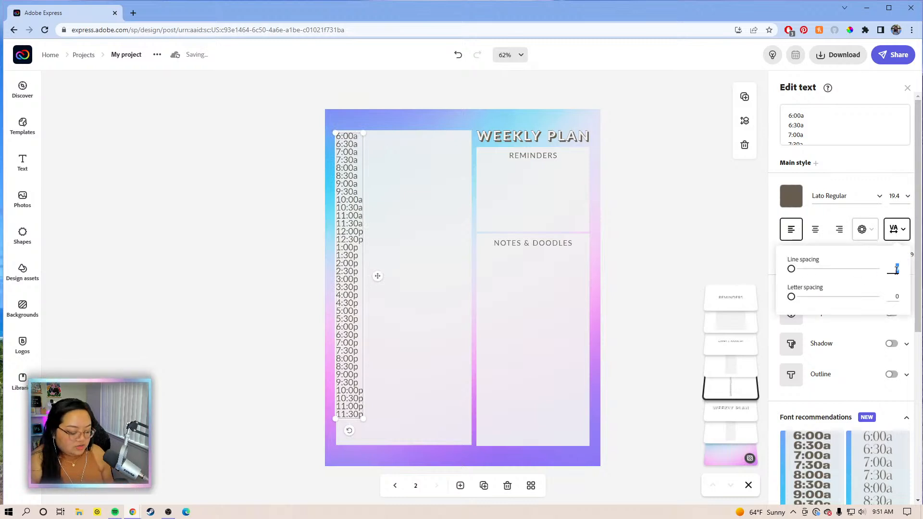
pyautogui.moveTo(791, 270); pyautogui.dragTo(803, 278)
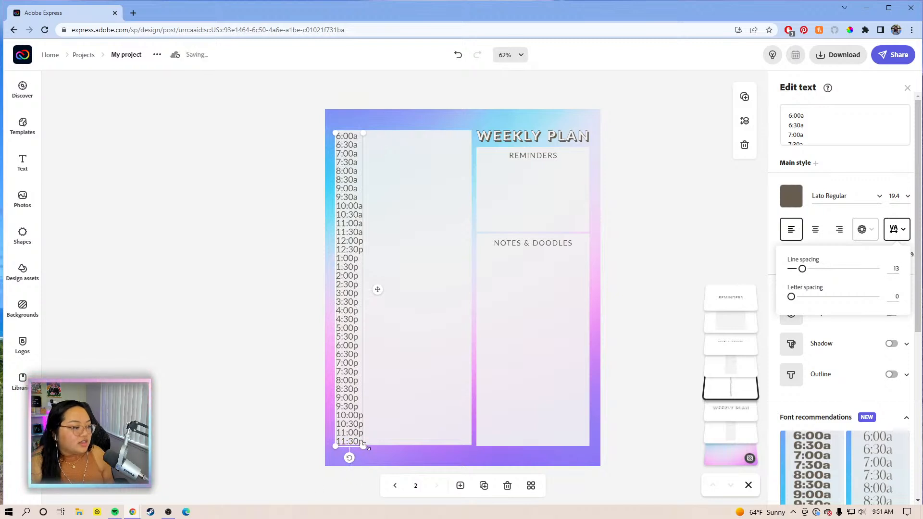
# - Scale the schedule text down to size 17.1 and set its line spacing to 31
pyautogui.moveTo(363, 448); pyautogui.dragTo(353, 410)
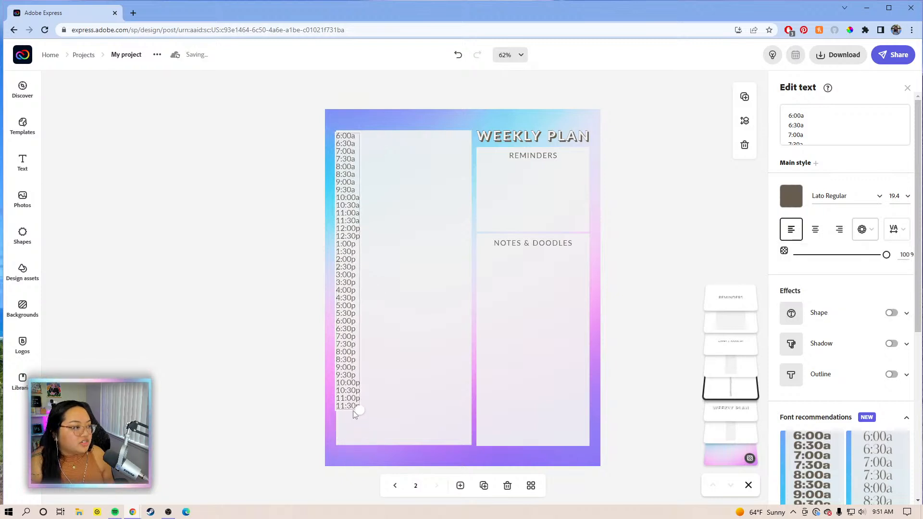
pyautogui.click(894, 230)
pyautogui.moveTo(802, 268); pyautogui.dragTo(818, 271)
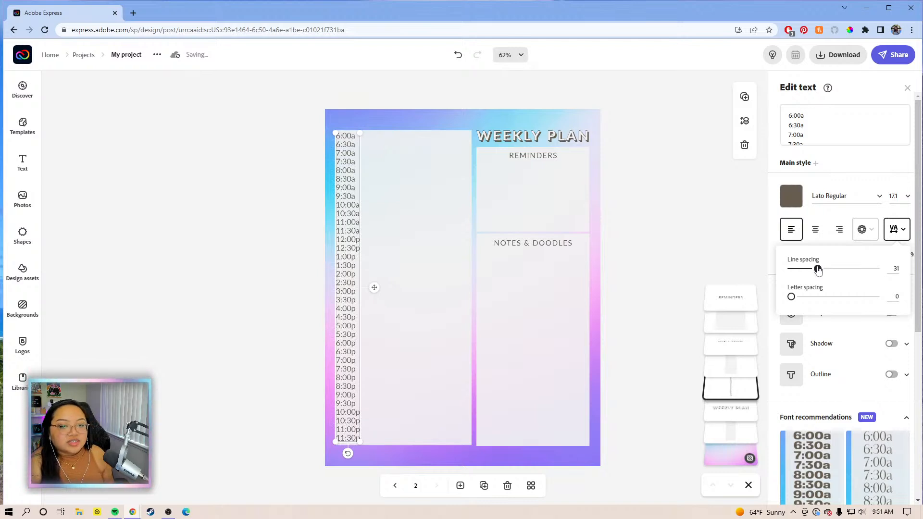
# - Scale the schedule text down to size 15.4 and widen its line spacing until the times fill the rectangle's height
pyautogui.moveTo(360, 442); pyautogui.dragTo(350, 410)
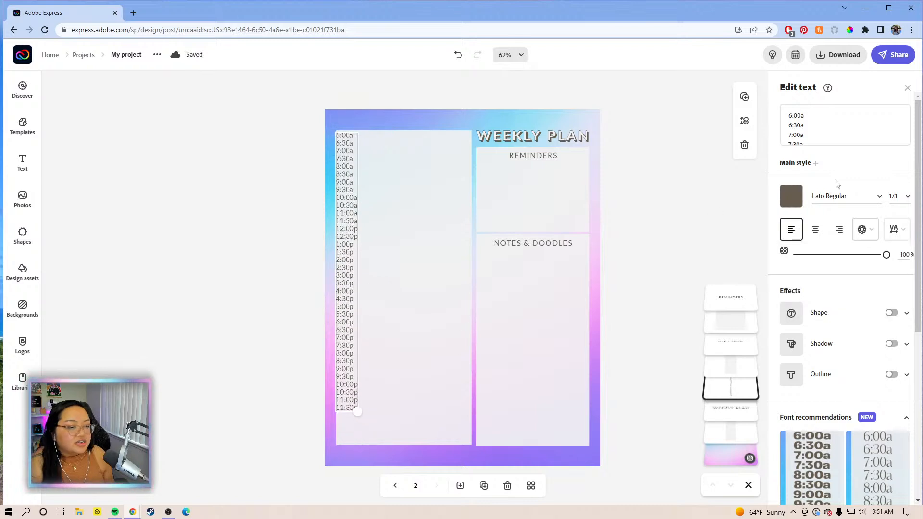
pyautogui.click(895, 231)
pyautogui.moveTo(850, 267)
pyautogui.mouseDown()
pyautogui.moveTo(814, 268)
pyautogui.moveTo(833, 271)
pyautogui.mouseUp()
pyautogui.click(657, 220)
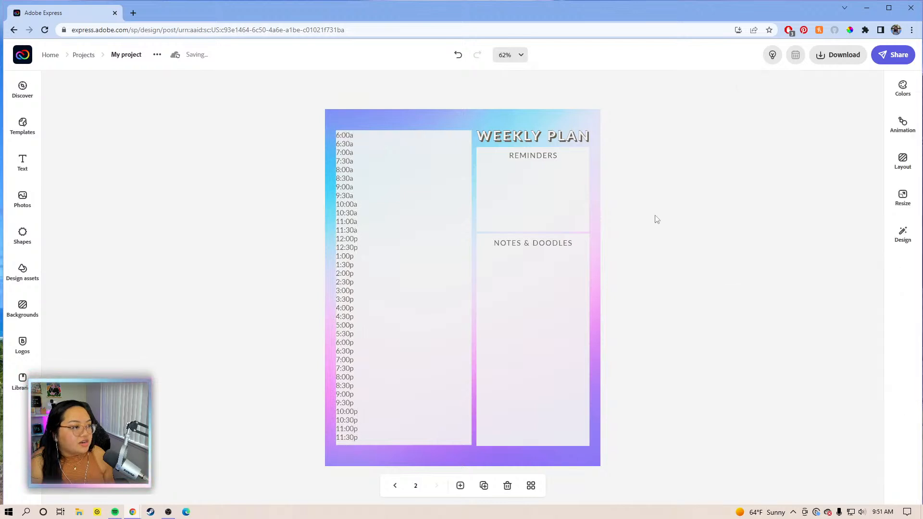
# - Nudge the schedule text slightly right to leave a small margin from the rectangle's left edge
pyautogui.click(342, 218)
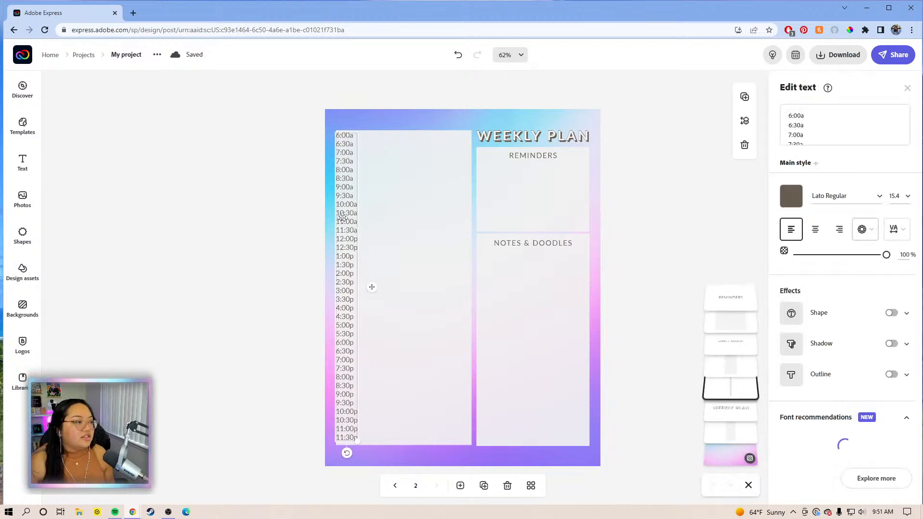
pyautogui.press('Right')
pyautogui.press('Right')
pyautogui.press('Right')
pyautogui.press('Right')
pyautogui.press('Right')
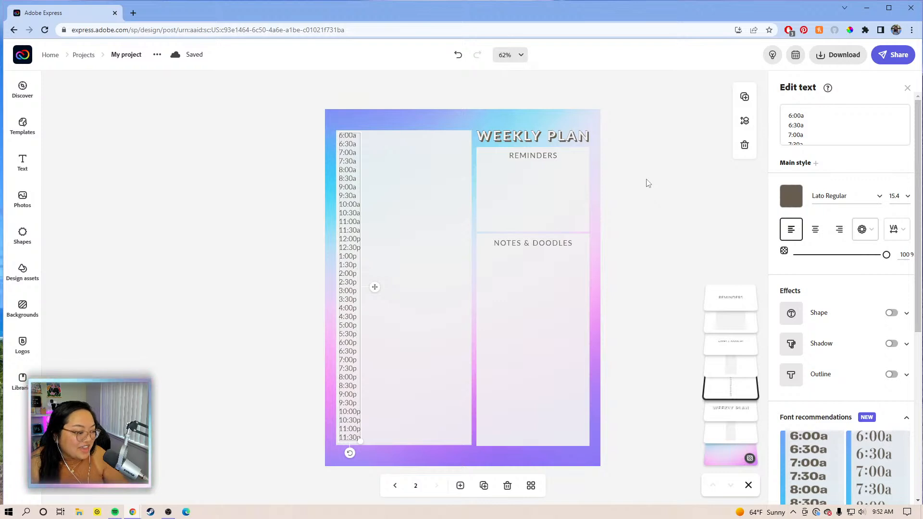
pyautogui.click(646, 192)
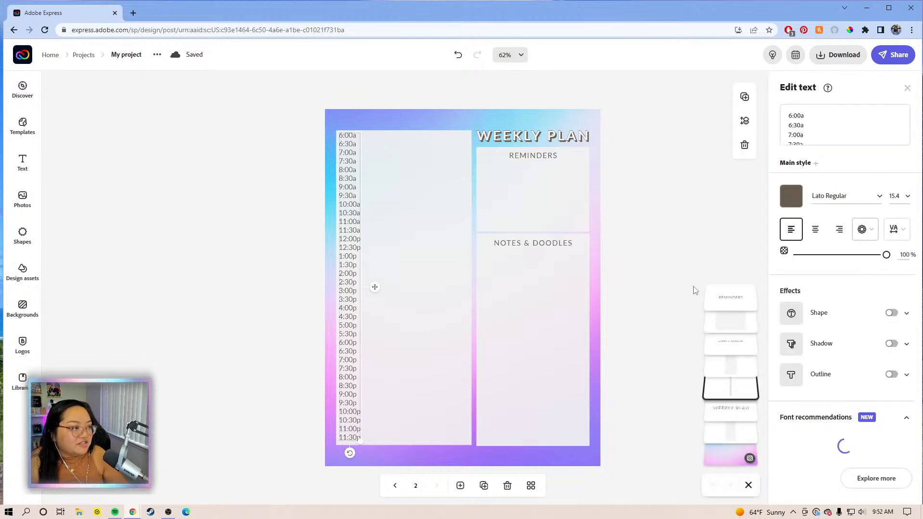
pyautogui.click(693, 270)
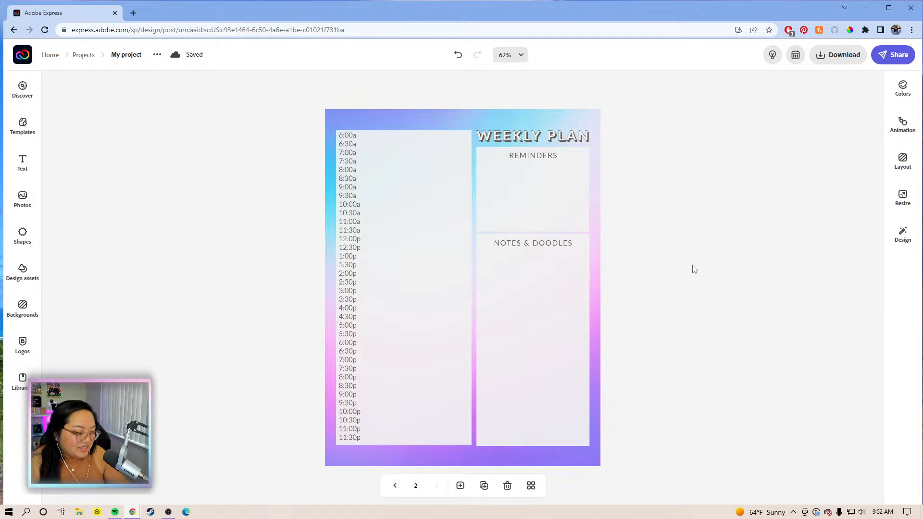
pyautogui.click(345, 218)
pyautogui.click(657, 222)
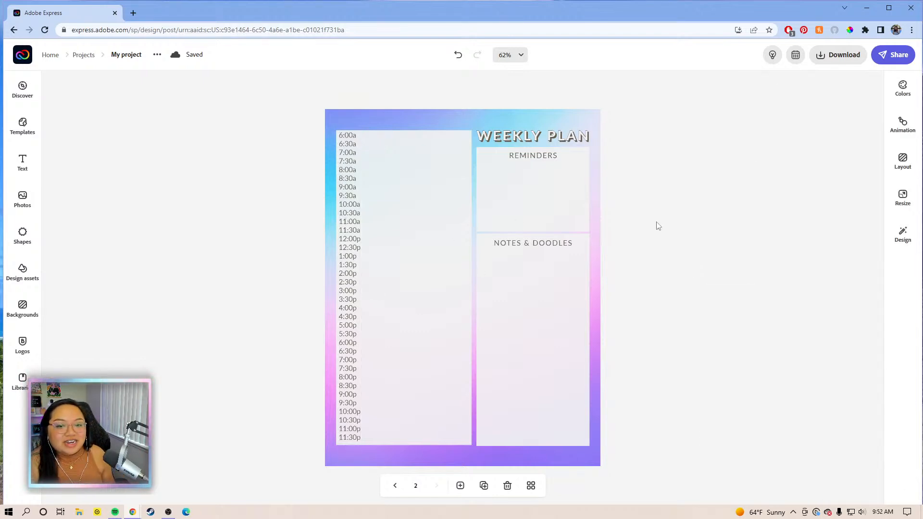
pyautogui.click(537, 192)
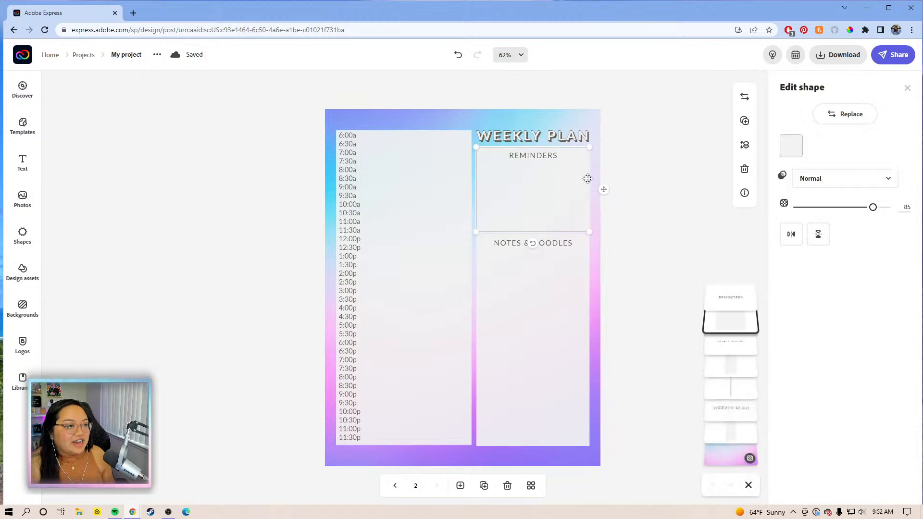
pyautogui.click(672, 153)
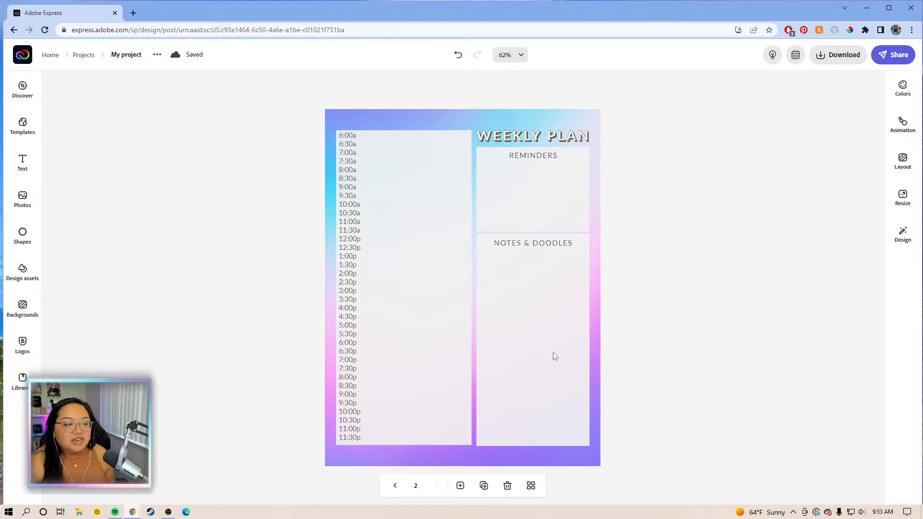
# - Change the WEEKLY PLAN title on page 2 to DAILY PLAN
pyautogui.click(537, 137)
pyautogui.moveTo(810, 116); pyautogui.dragTo(783, 112)
pyautogui.write('DAILY PLAN')
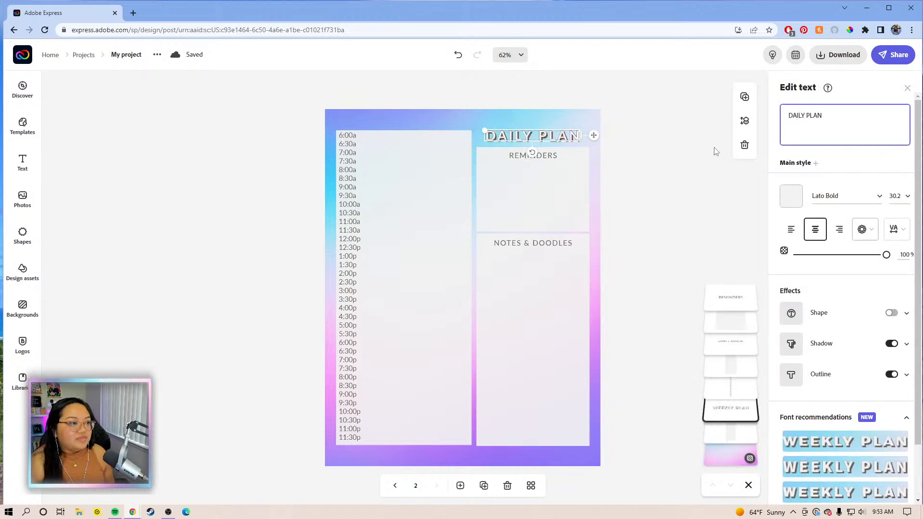
# - Duplicate the DAILY PLAN page to create a third planner page
pyautogui.click(656, 200)
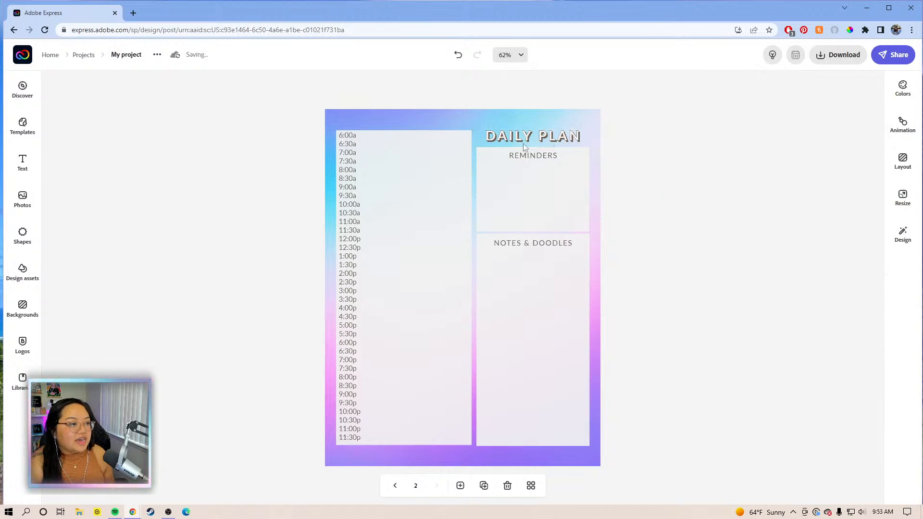
pyautogui.click(395, 486)
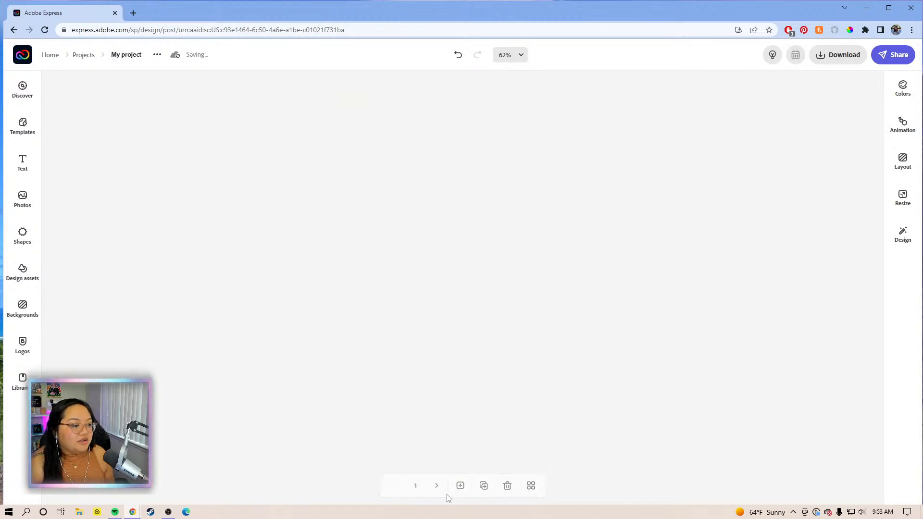
pyautogui.click(437, 486)
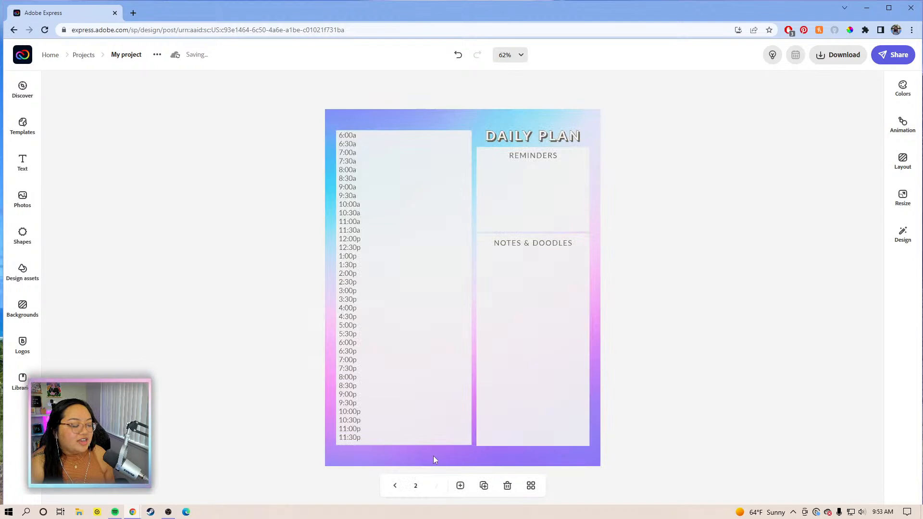
pyautogui.click(483, 486)
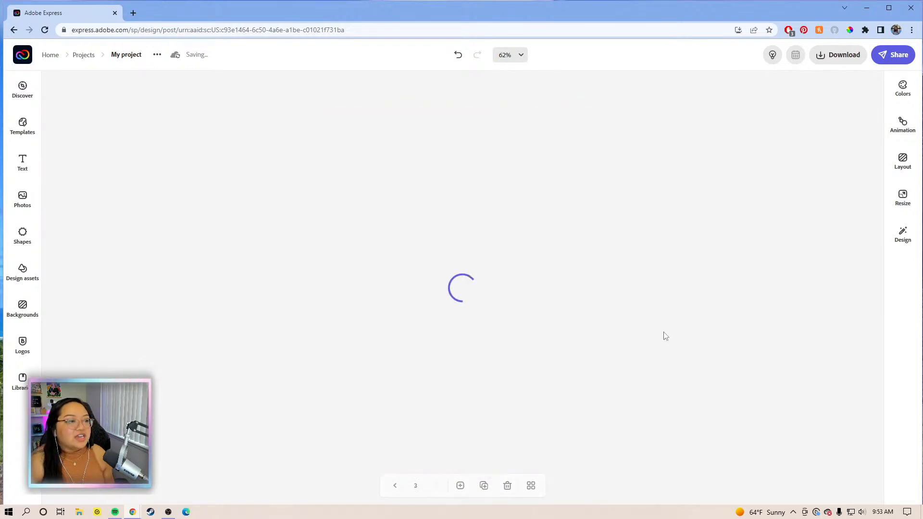
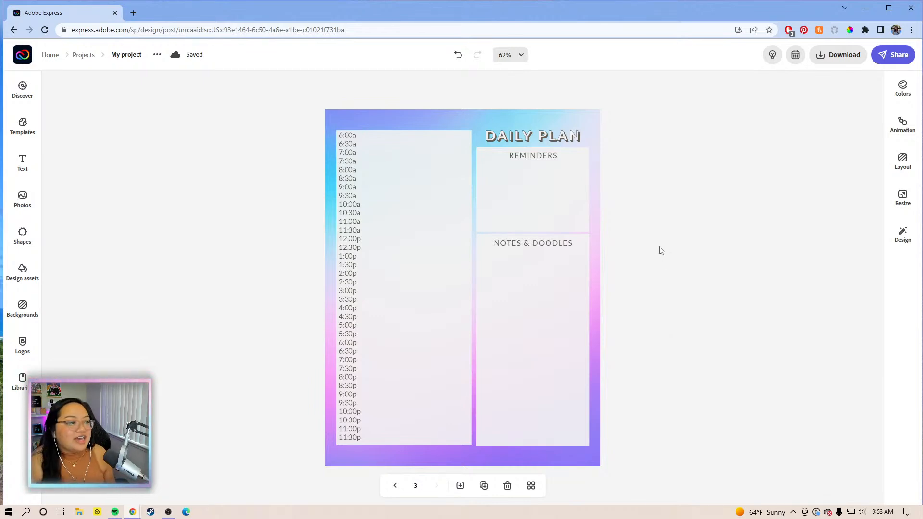
# - Delete the reminders box, notes box and schedule times from page 3, and shorten the remaining rectangle from its upper edge to mid-page
pyautogui.click(389, 170)
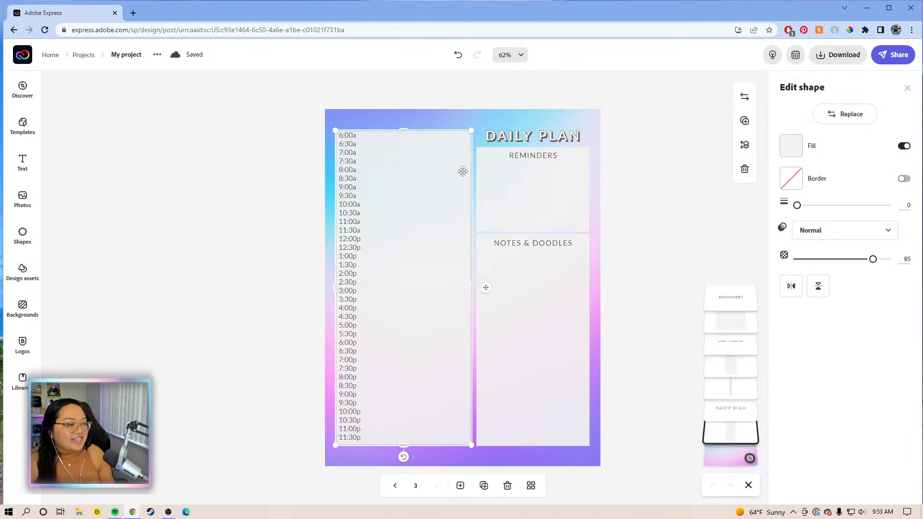
pyautogui.click(552, 188)
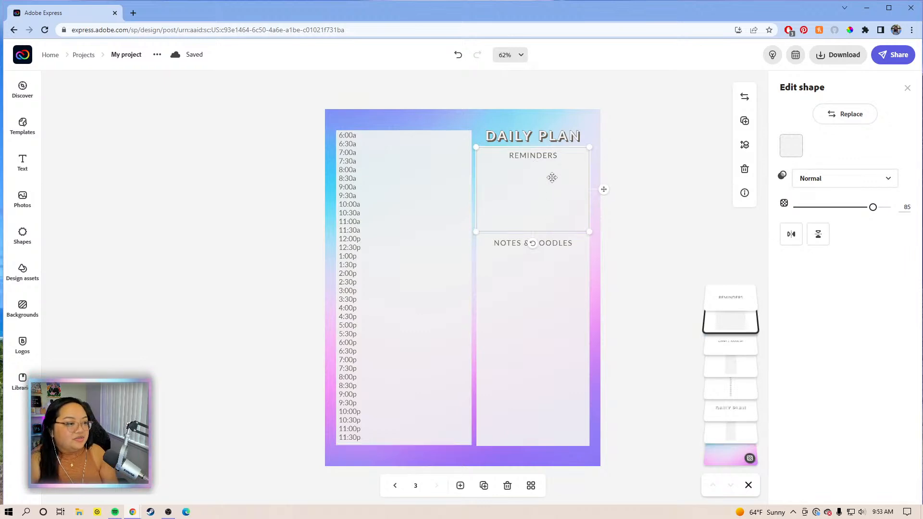
pyautogui.press('Delete')
pyautogui.click(551, 285)
pyautogui.press('Delete')
pyautogui.click(548, 249)
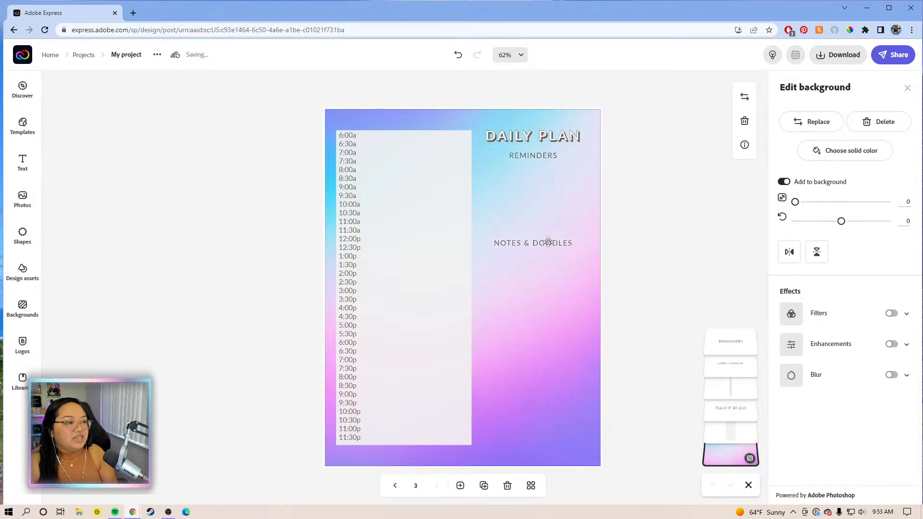
pyautogui.click(547, 244)
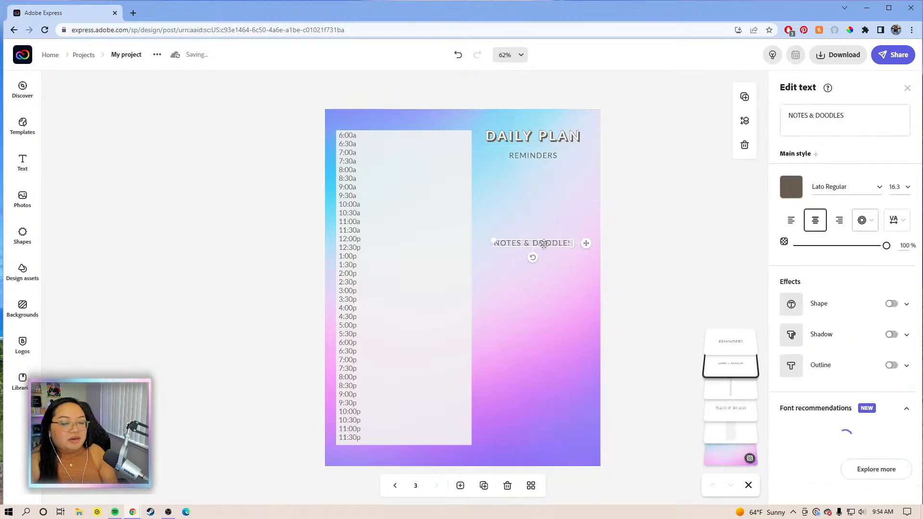
pyautogui.click(353, 197)
pyautogui.press('Delete')
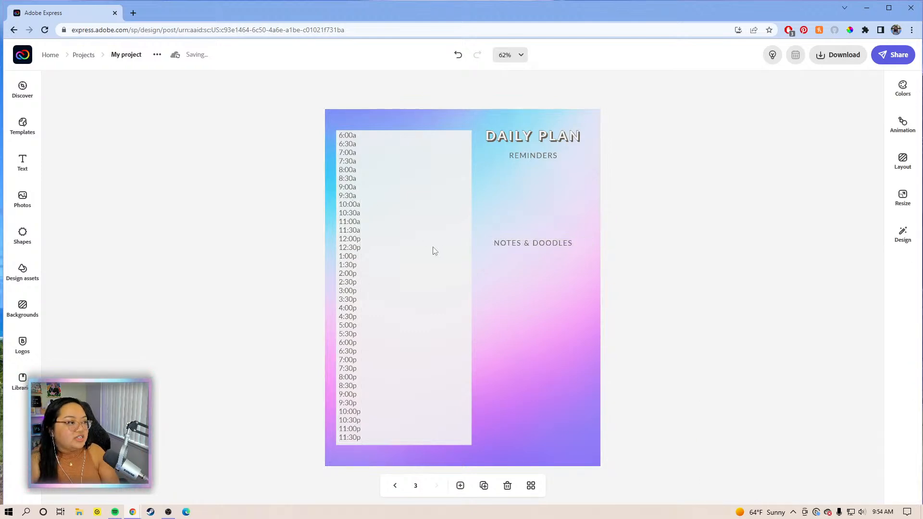
pyautogui.click(415, 196)
pyautogui.moveTo(404, 130); pyautogui.dragTo(403, 242)
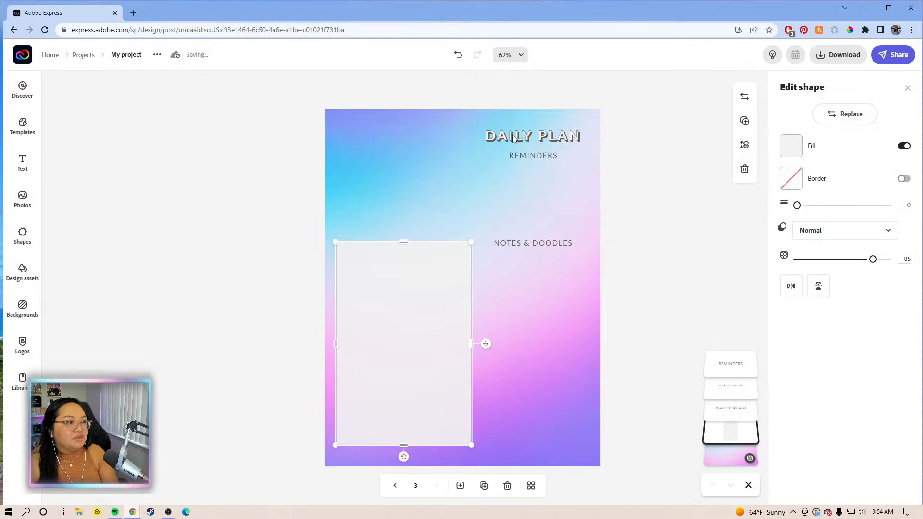
# - Centre the title near the upper edge of page 3, change it to MONTHLY REFLECTIONS and widen it to fit one line
pyautogui.click(512, 136)
pyautogui.moveTo(594, 136); pyautogui.dragTo(526, 137)
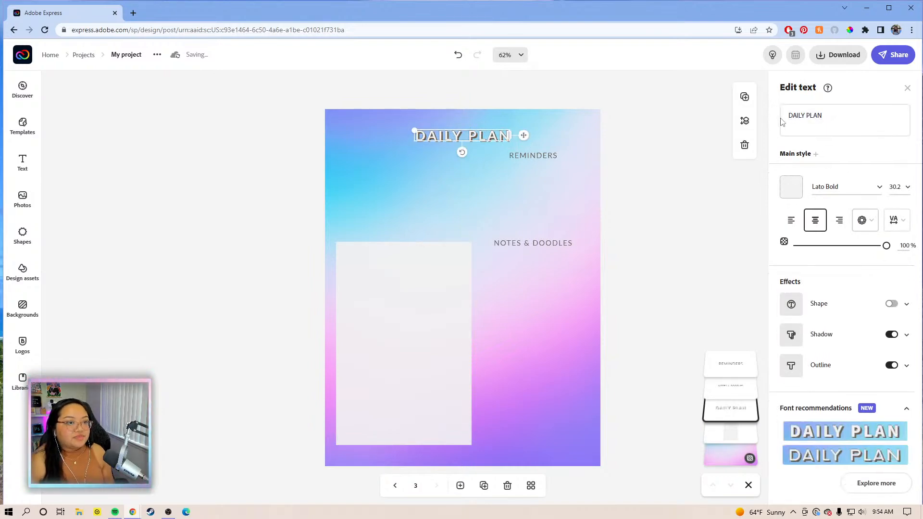
pyautogui.click(874, 123)
pyautogui.write('m')
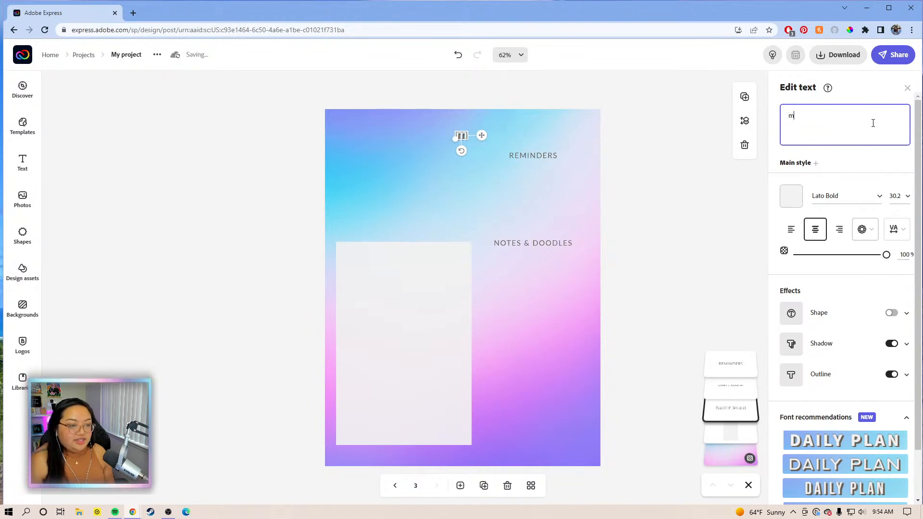
pyautogui.write('ONTHLY ')
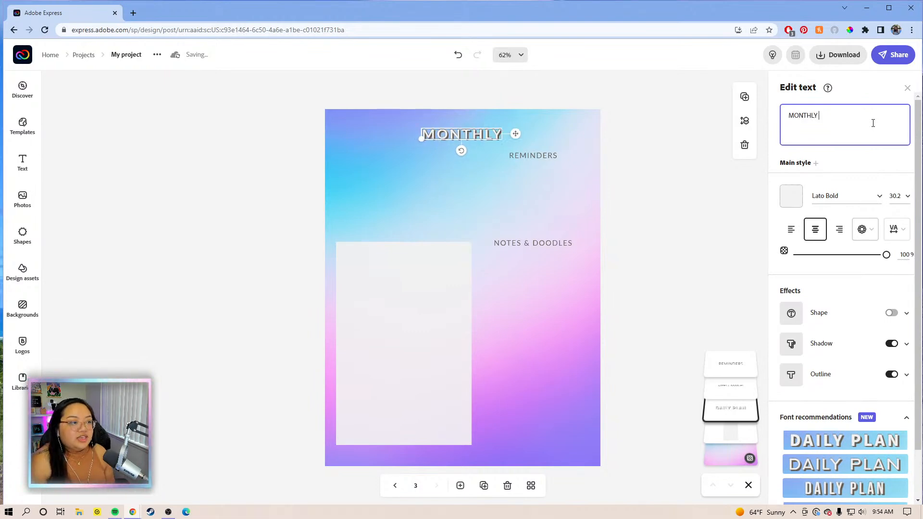
pyautogui.write('REFLECTIONS')
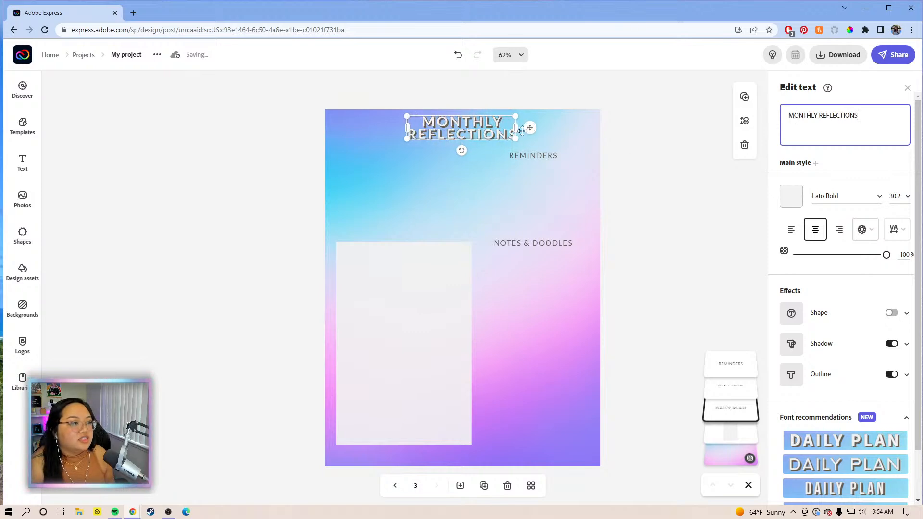
pyautogui.moveTo(637, 132)
pyautogui.mouseDown()
pyautogui.moveTo(610, 127)
pyautogui.moveTo(583, 141)
pyautogui.moveTo(573, 132)
pyautogui.moveTo(574, 273)
pyautogui.moveTo(571, 229)
pyautogui.mouseUp()
# - Move REMINDERS down beside NOTES & DOODLES and reshape the rectangle into a wide, short box beneath the title
pyautogui.click(544, 156)
pyautogui.click(426, 302)
pyautogui.moveTo(426, 302); pyautogui.dragTo(418, 212)
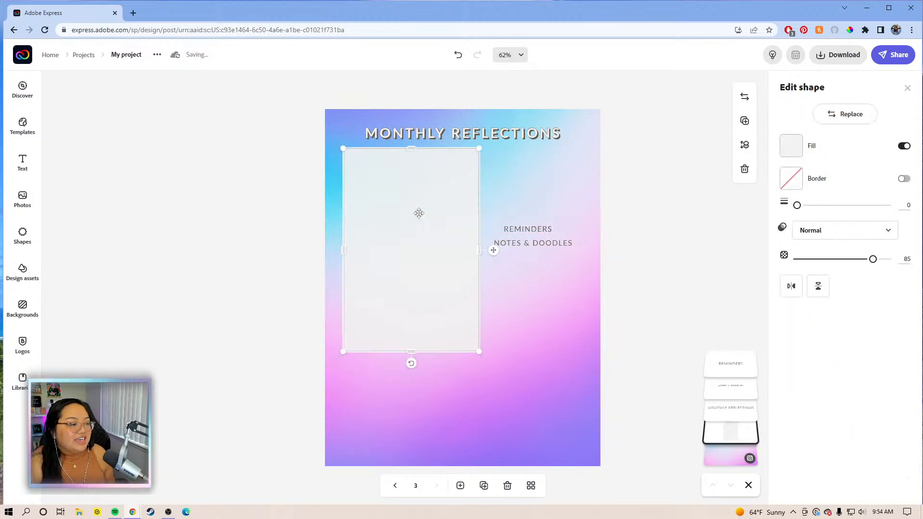
pyautogui.moveTo(480, 250); pyautogui.dragTo(581, 252)
pyautogui.moveTo(449, 278); pyautogui.dragTo(445, 282)
pyautogui.moveTo(462, 355); pyautogui.dragTo(463, 311)
pyautogui.moveTo(473, 272); pyautogui.dragTo(475, 210)
# - Place REMINDERS in the box's upper-left corner and NOTES & DOODLES just below the box, near its left edge
pyautogui.click(523, 231)
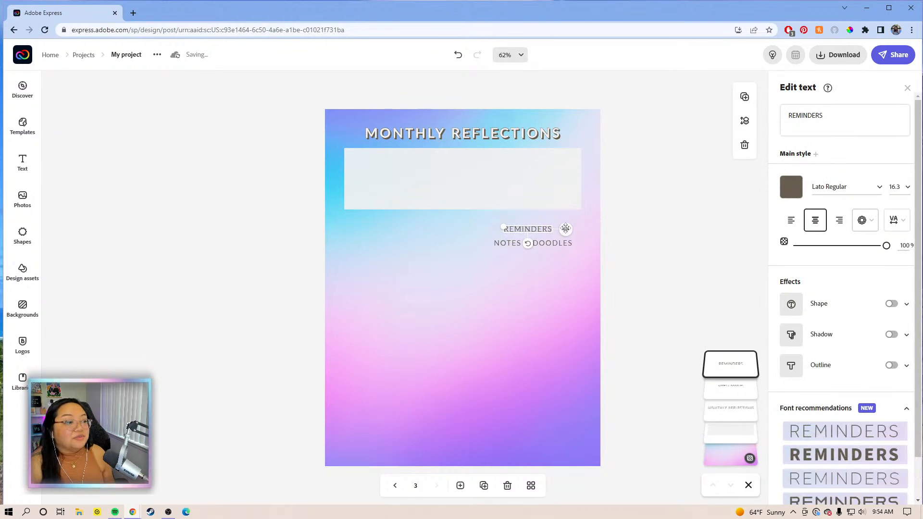
pyautogui.moveTo(535, 228); pyautogui.dragTo(409, 156)
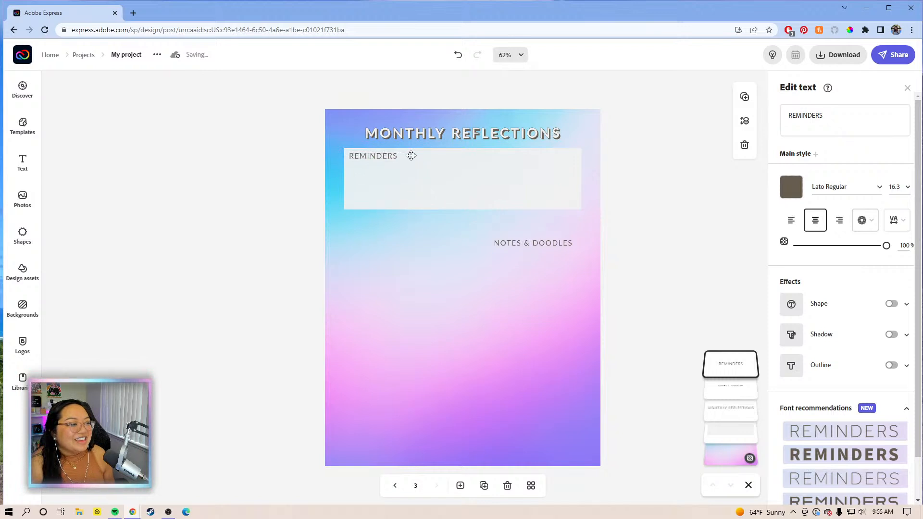
pyautogui.click(543, 251)
pyautogui.click(547, 244)
pyautogui.moveTo(585, 243); pyautogui.dragTo(437, 233)
# - Duplicate the box directly below the first one and align NOTES & DOODLES inside the copy with the REMINDERS label above
pyautogui.click(463, 200)
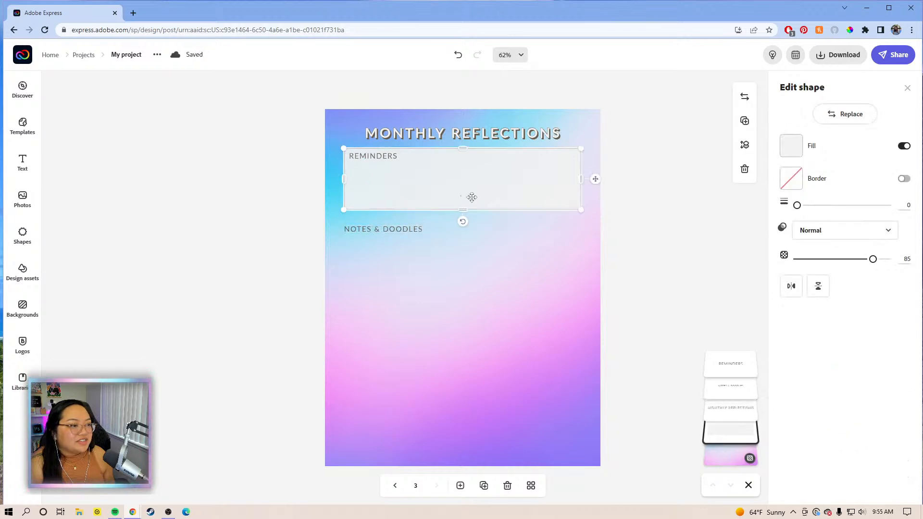
pyautogui.click(744, 120)
pyautogui.moveTo(497, 172); pyautogui.dragTo(489, 236)
pyautogui.click(386, 230)
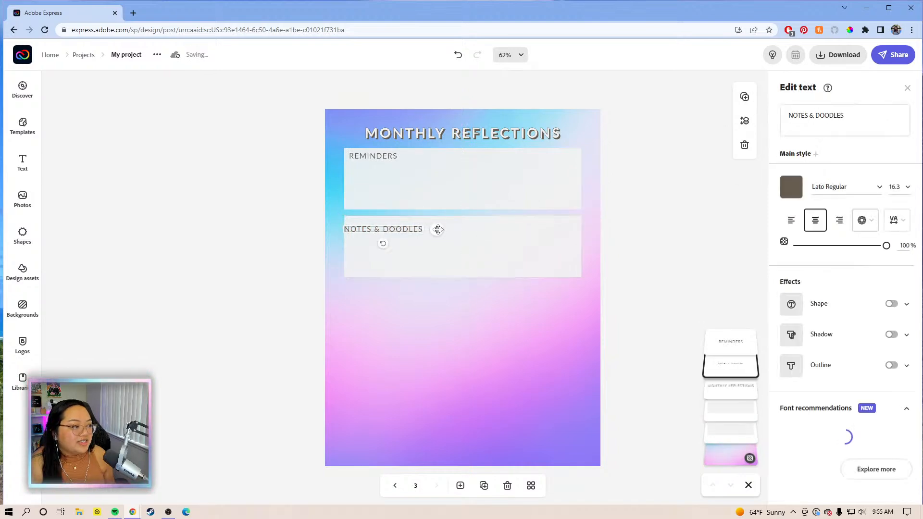
pyautogui.press('Right')
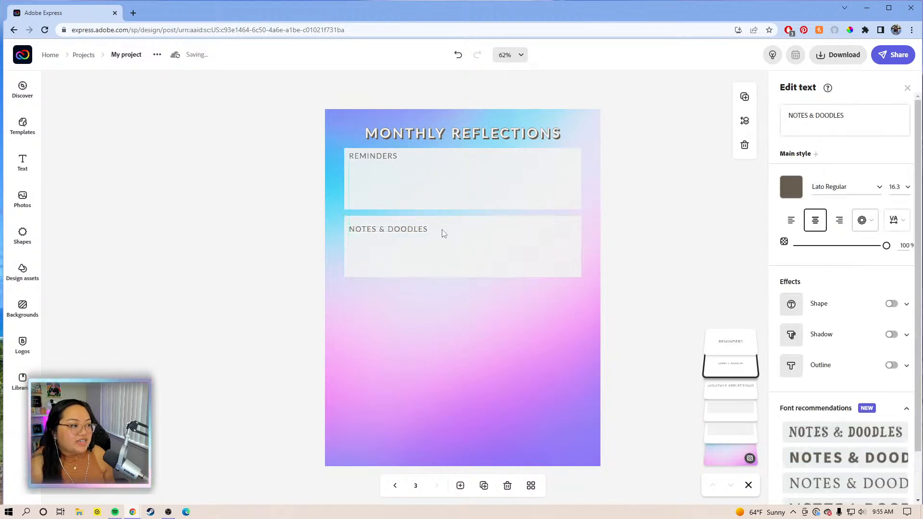
pyautogui.press('Up')
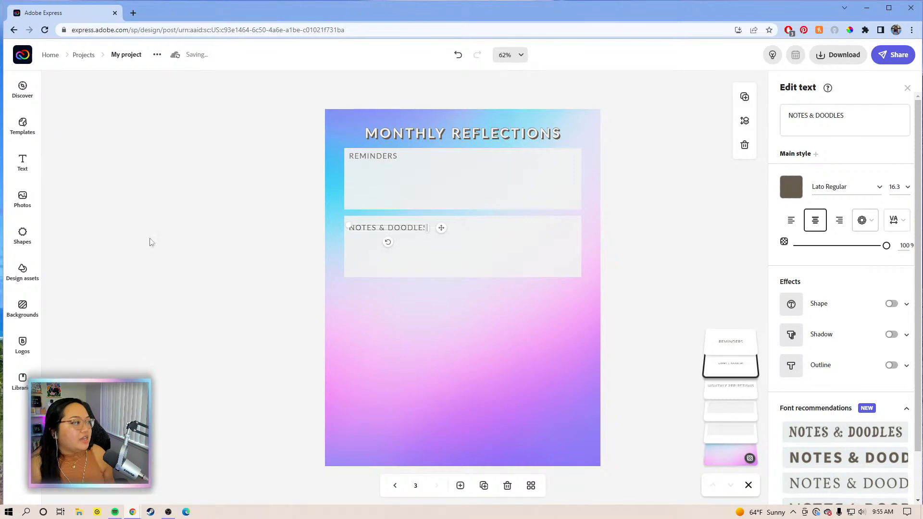
# - Search the templates for "Weekly planner" and browse the designs for layout and section ideas
pyautogui.click(20, 131)
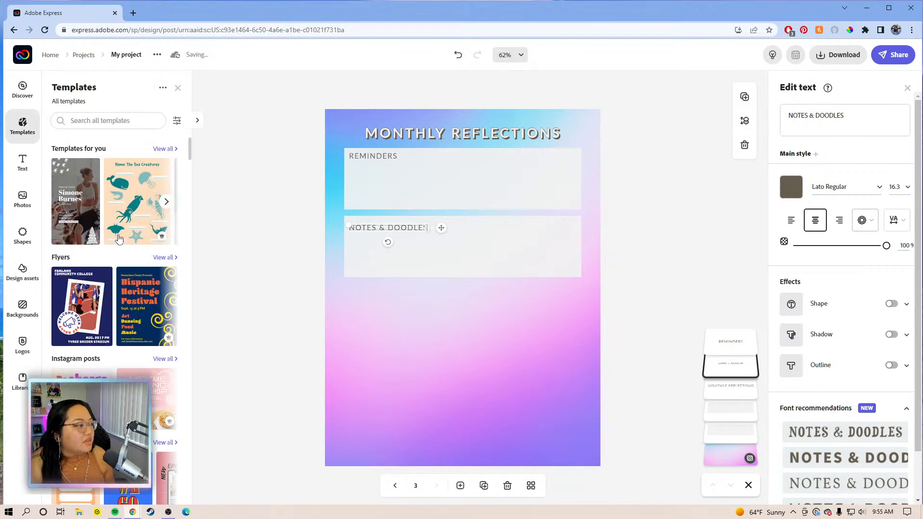
pyautogui.scroll(-15, 118, 239)
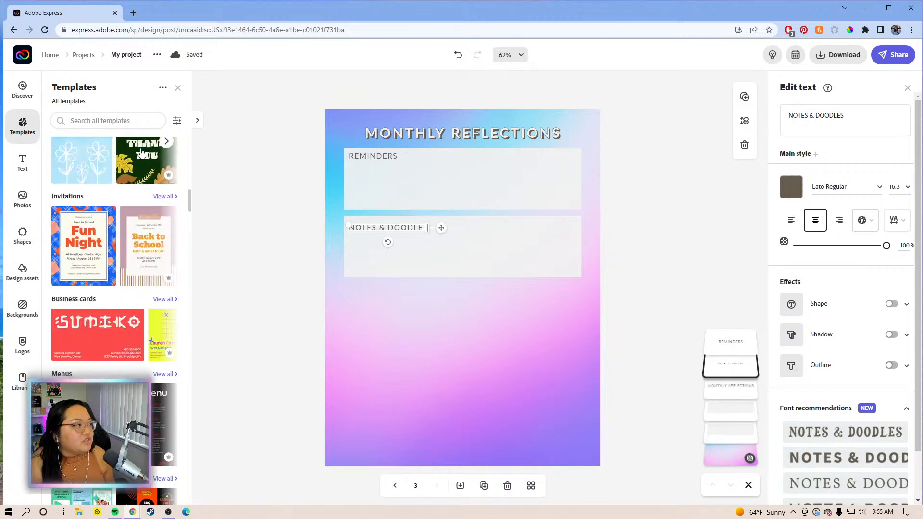
pyautogui.click(140, 124)
pyautogui.write('WEE')
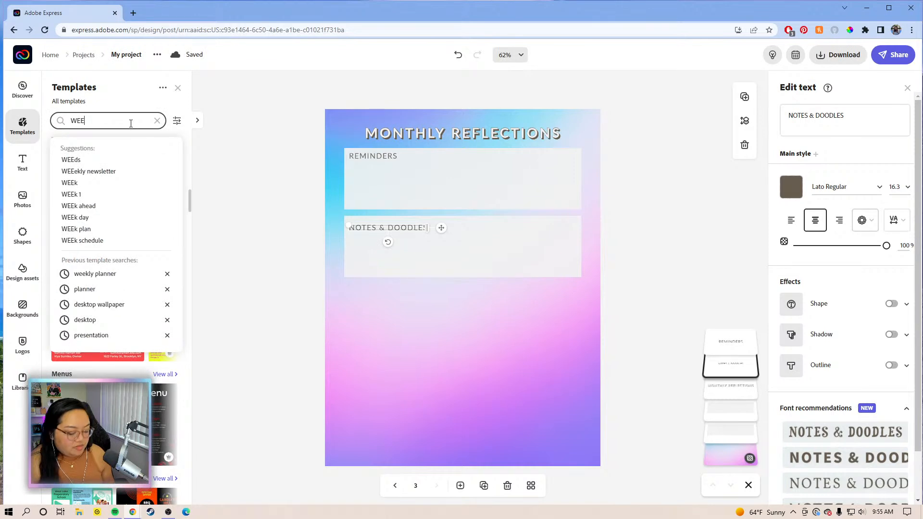
pyautogui.write('e')
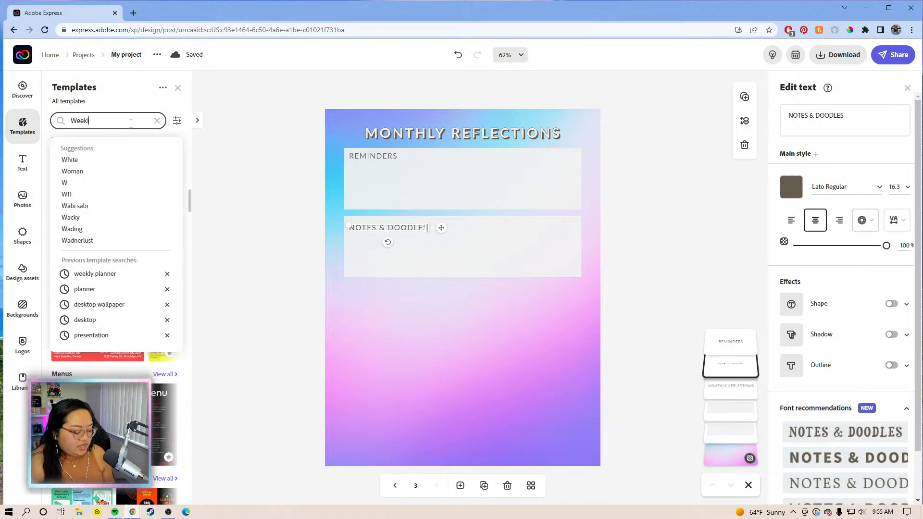
pyautogui.press('Return')
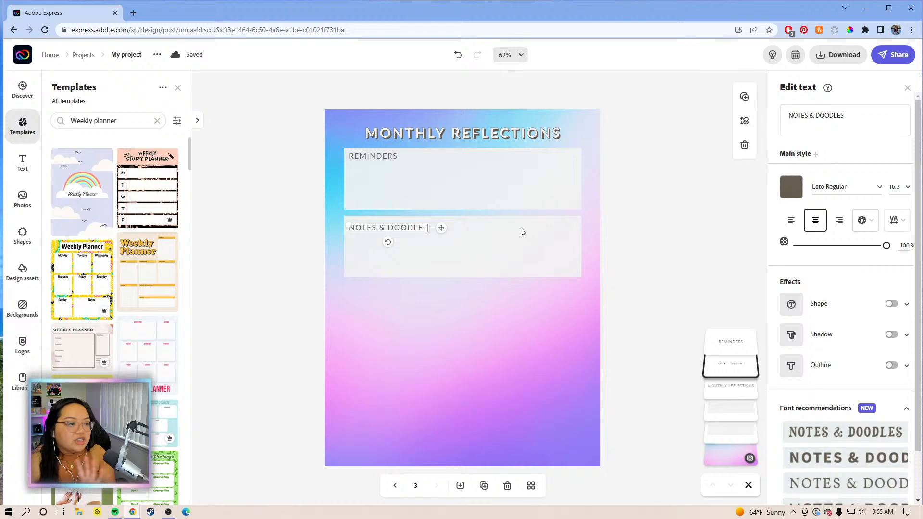
pyautogui.scroll(-10, 121, 269)
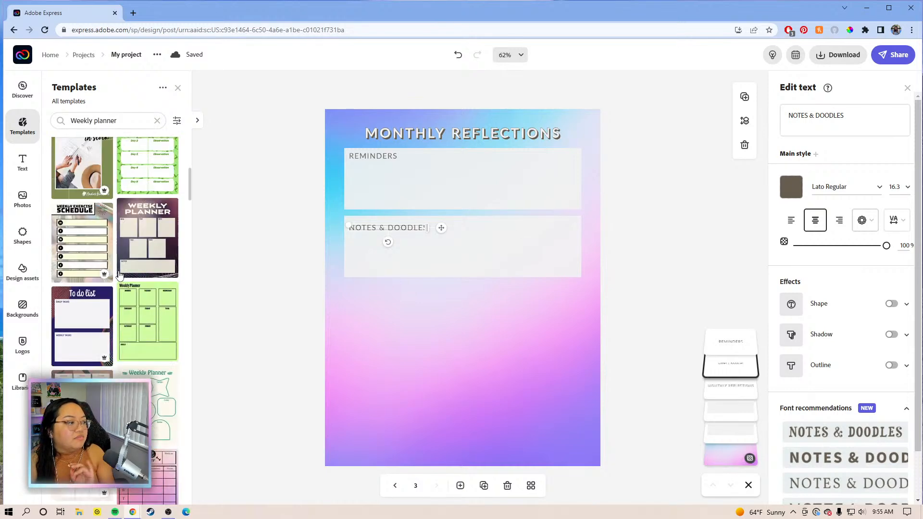
pyautogui.scroll(-7, 113, 301)
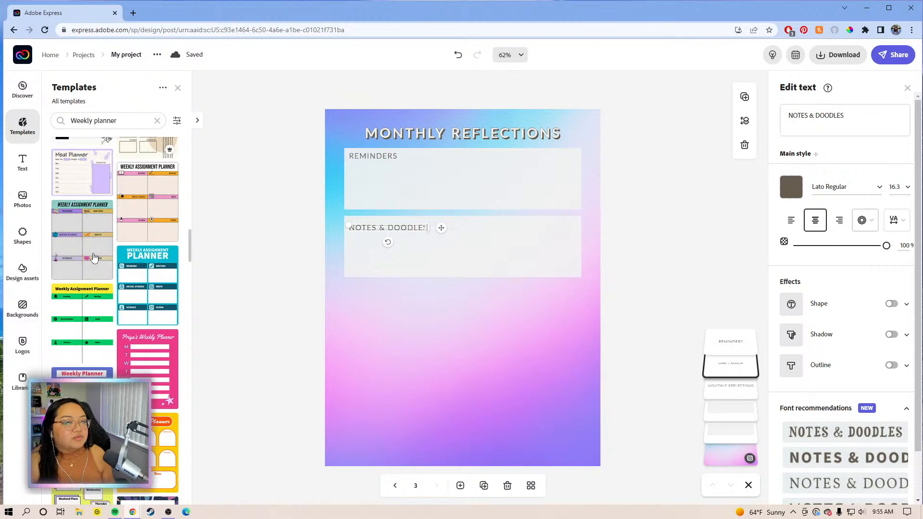
pyautogui.scroll(-5, 97, 258)
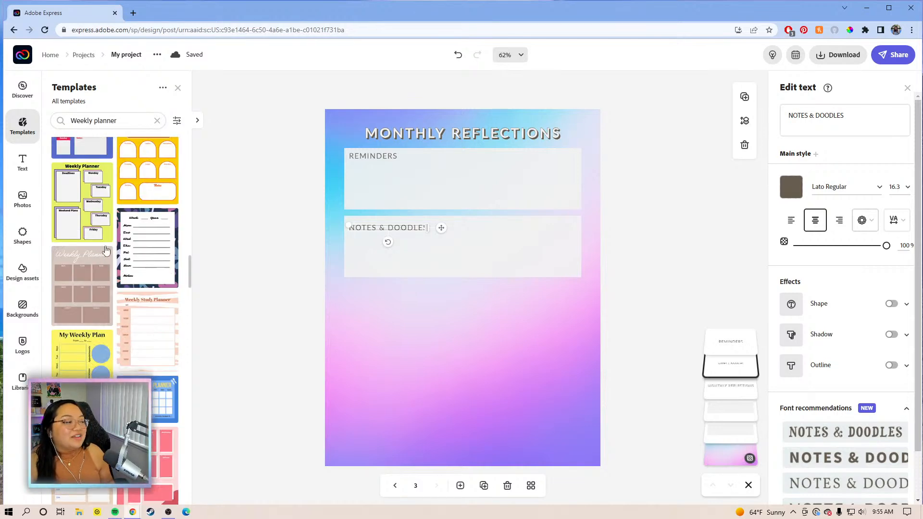
pyautogui.click(246, 216)
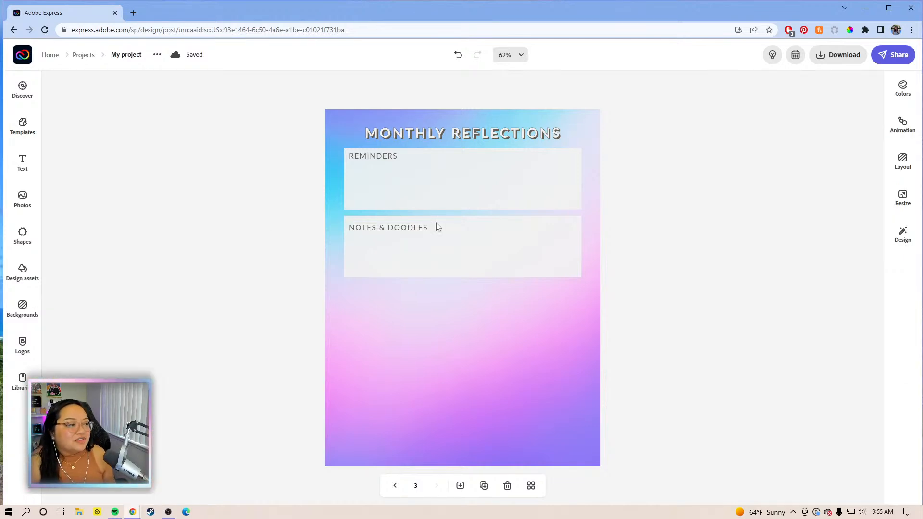
# - Add two more copies of the wide box below the existing ones to make four stacked boxes
pyautogui.click(522, 252)
pyautogui.click(521, 245)
pyautogui.moveTo(498, 240); pyautogui.dragTo(474, 313)
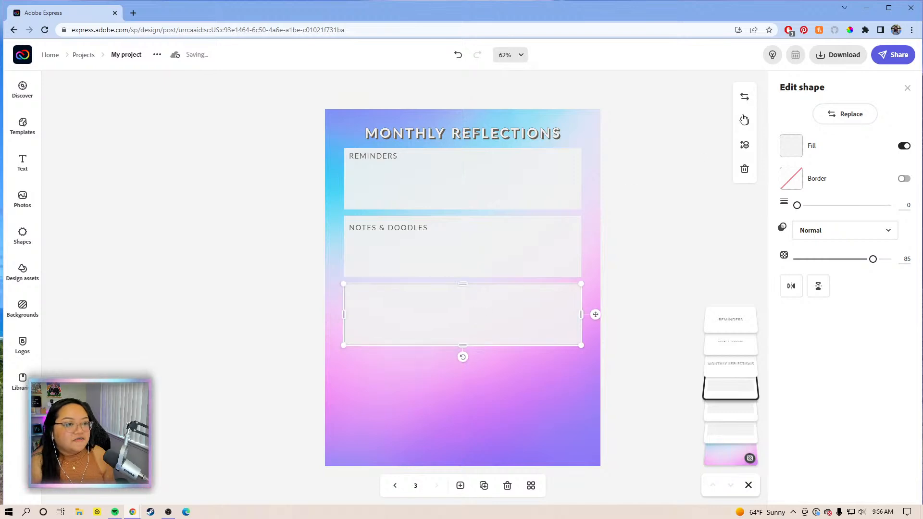
pyautogui.click(745, 126)
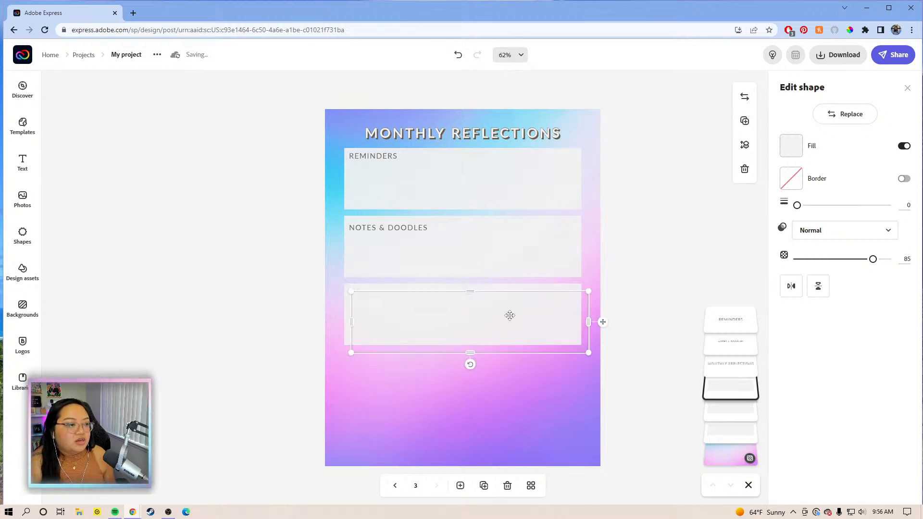
pyautogui.moveTo(491, 319)
pyautogui.mouseDown()
pyautogui.moveTo(480, 406)
pyautogui.moveTo(472, 332)
pyautogui.mouseUp()
# - Reposition the upper boxes vertically so the gaps between the four stacked boxes are roughly even
pyautogui.moveTo(476, 239)
pyautogui.mouseDown()
pyautogui.moveTo(477, 252)
pyautogui.moveTo(476, 235)
pyautogui.mouseUp()
pyautogui.click(469, 190)
pyautogui.moveTo(469, 189); pyautogui.dragTo(470, 196)
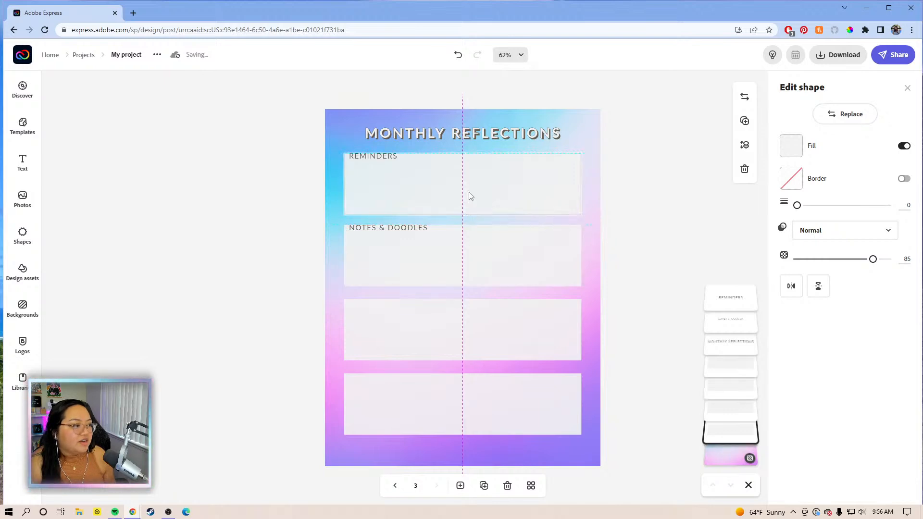
pyautogui.moveTo(470, 195); pyautogui.dragTo(469, 190)
pyautogui.press('Up')
pyautogui.press('Up')
pyautogui.press('Up')
pyautogui.press('Up')
pyautogui.press('Up')
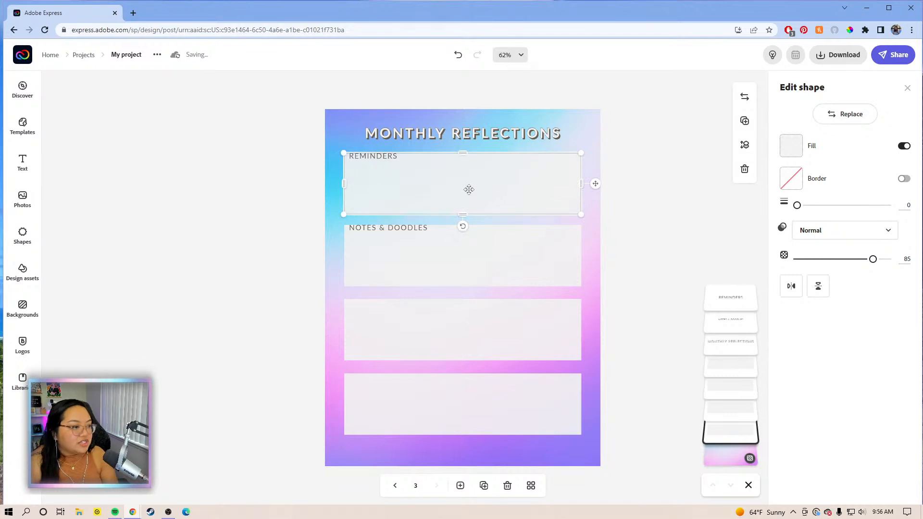
# - Move the REMINDERS label slightly lower inside the first box
pyautogui.click(653, 235)
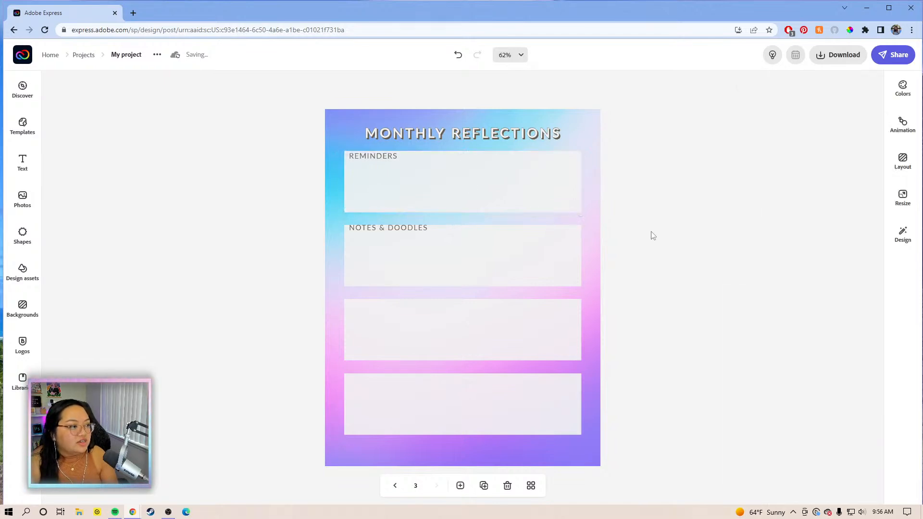
pyautogui.click(385, 157)
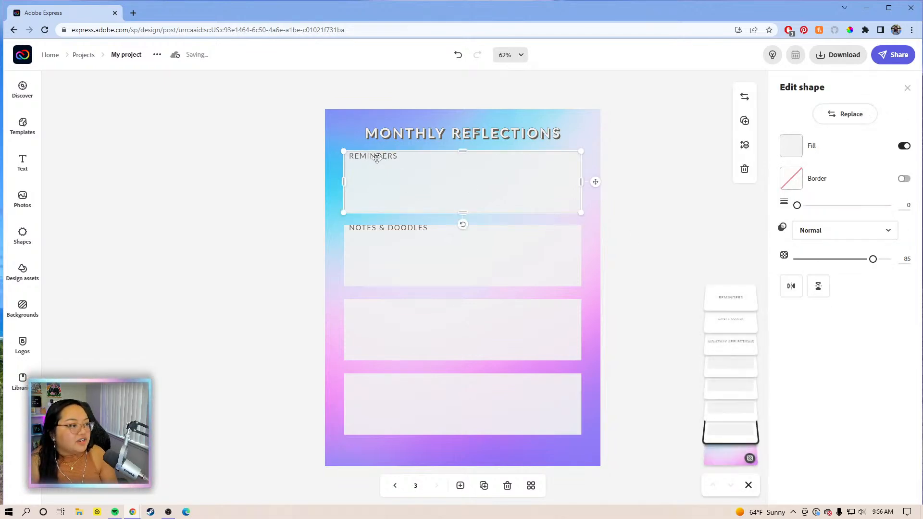
pyautogui.click(377, 158)
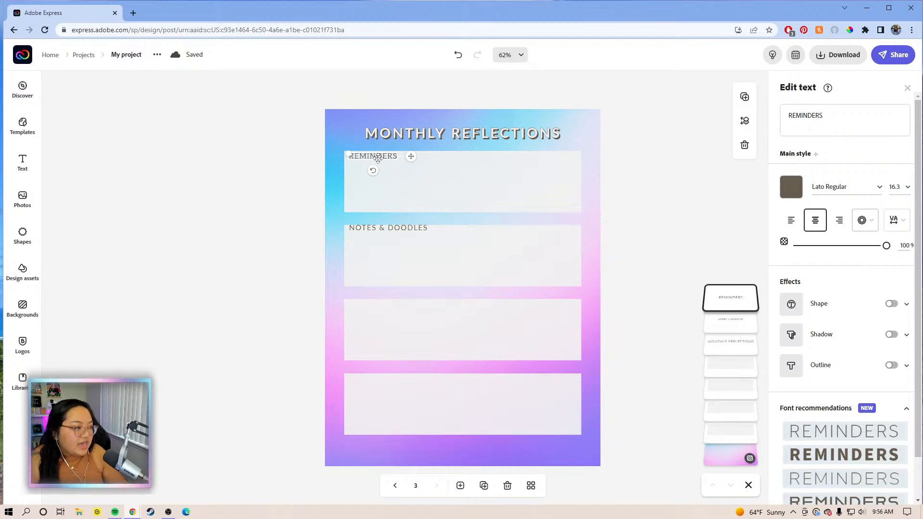
pyautogui.moveTo(412, 158); pyautogui.dragTo(413, 161)
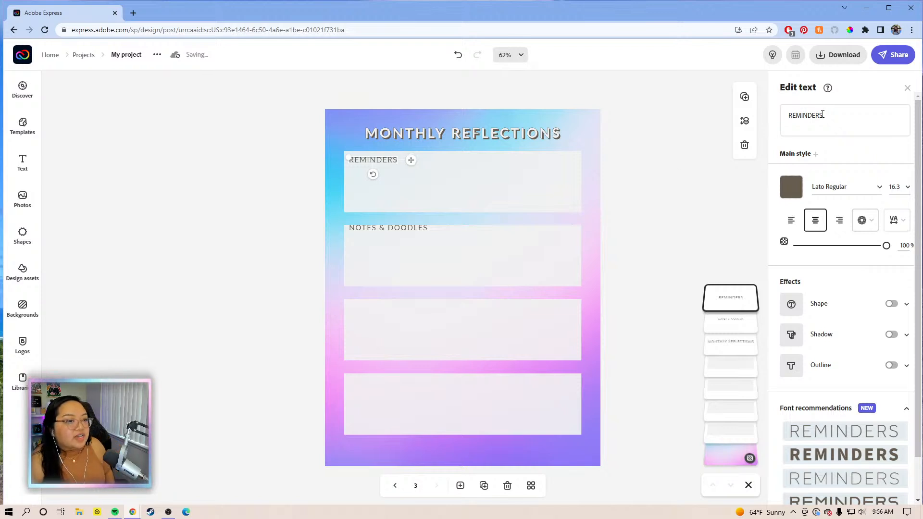
# - View the text-editing help and its tutorial video on adjusting text sizes, and close both
pyautogui.click(829, 89)
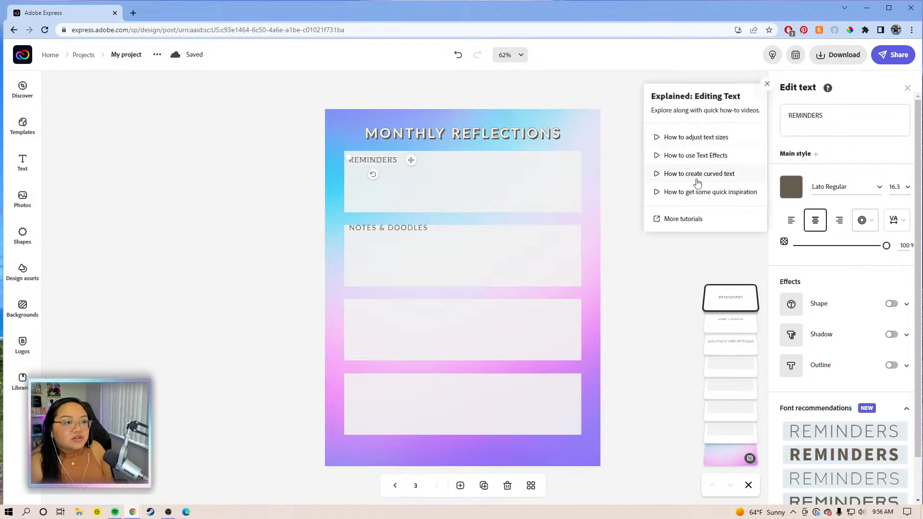
pyautogui.click(828, 89)
pyautogui.click(827, 90)
pyautogui.click(705, 139)
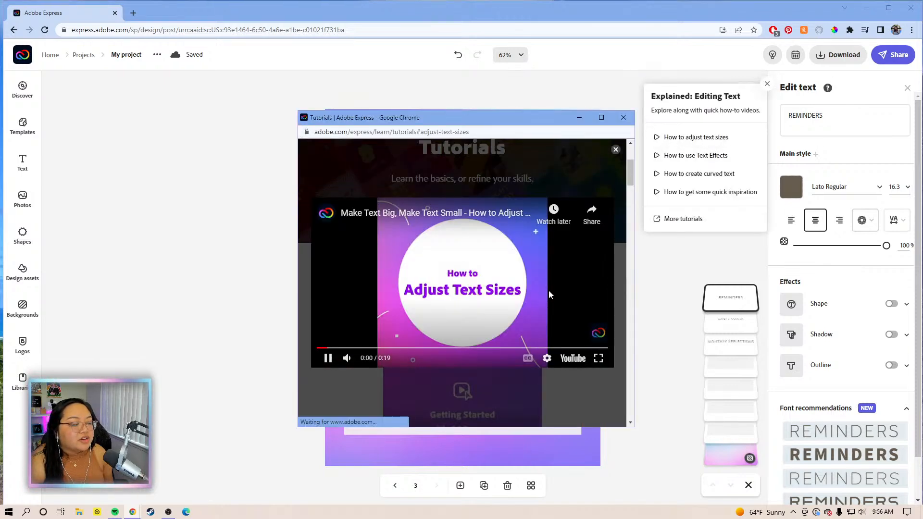
pyautogui.click(624, 117)
pyautogui.click(766, 84)
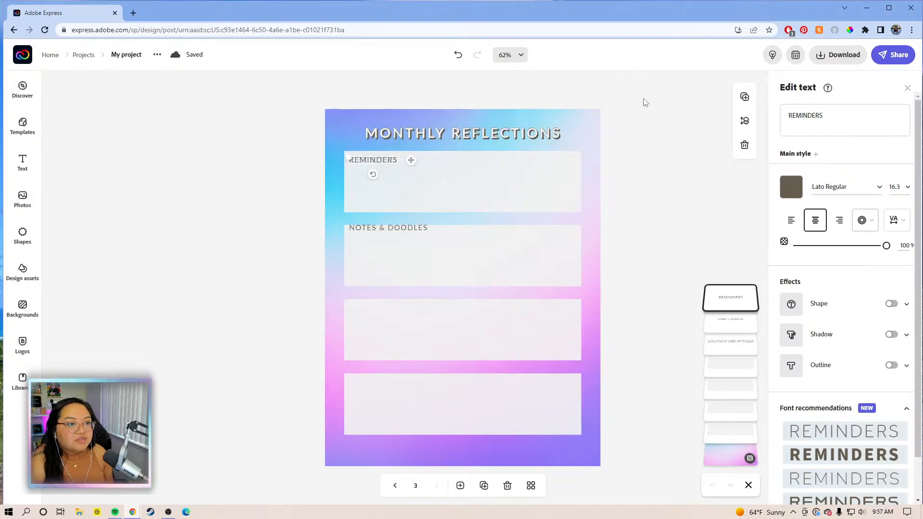
# - Move the NOTES & DOODLES label slightly lower inside the second box
pyautogui.click(643, 104)
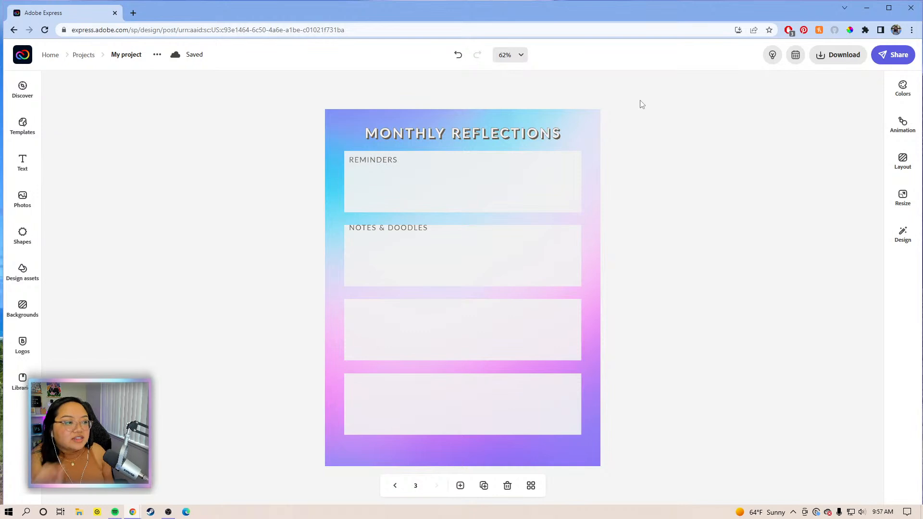
pyautogui.click(391, 231)
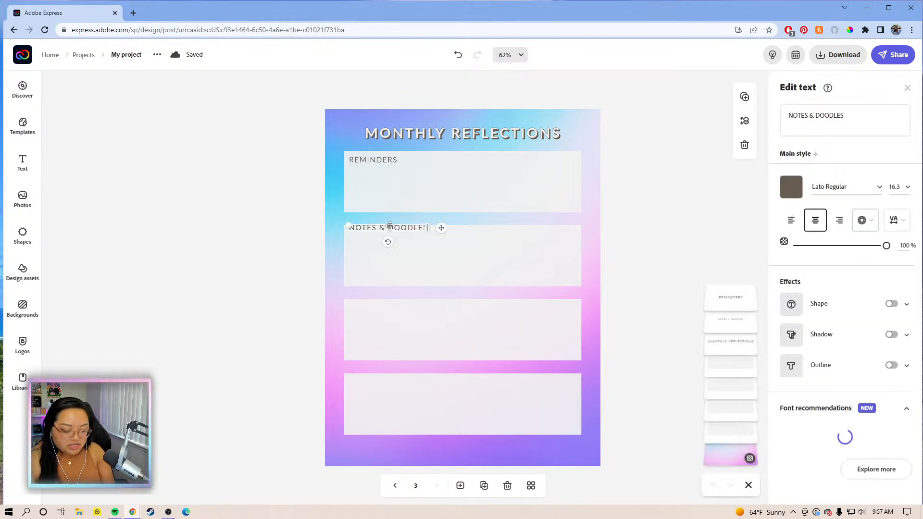
pyautogui.moveTo(426, 230); pyautogui.dragTo(435, 233)
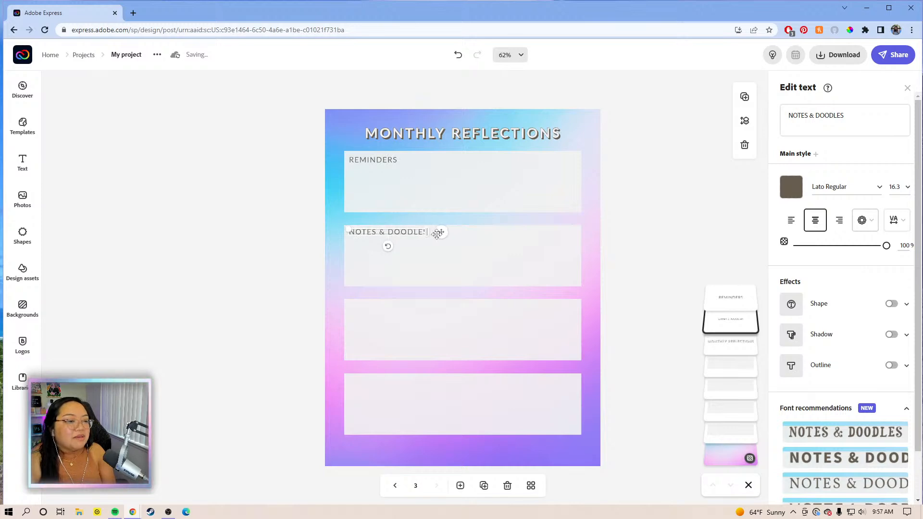
# - Replace the REMINDERS text with "What were the highlights from this month?" and widen its text frame to fit one line
pyautogui.click(391, 165)
pyautogui.click(840, 120)
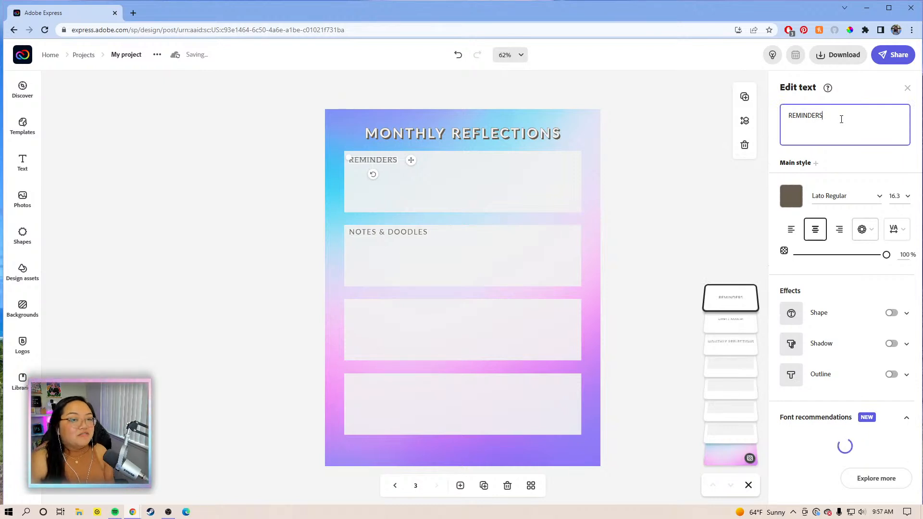
pyautogui.moveTo(826, 119); pyautogui.dragTo(788, 117)
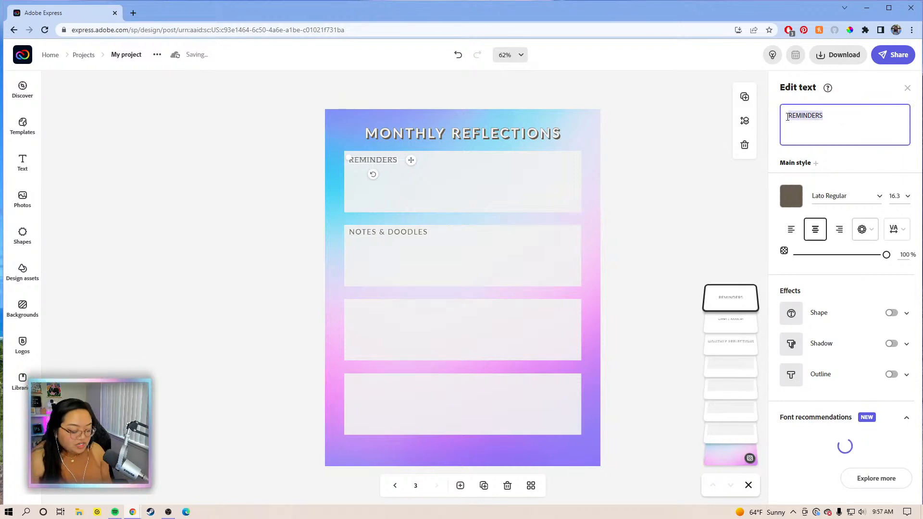
pyautogui.write('Wh')
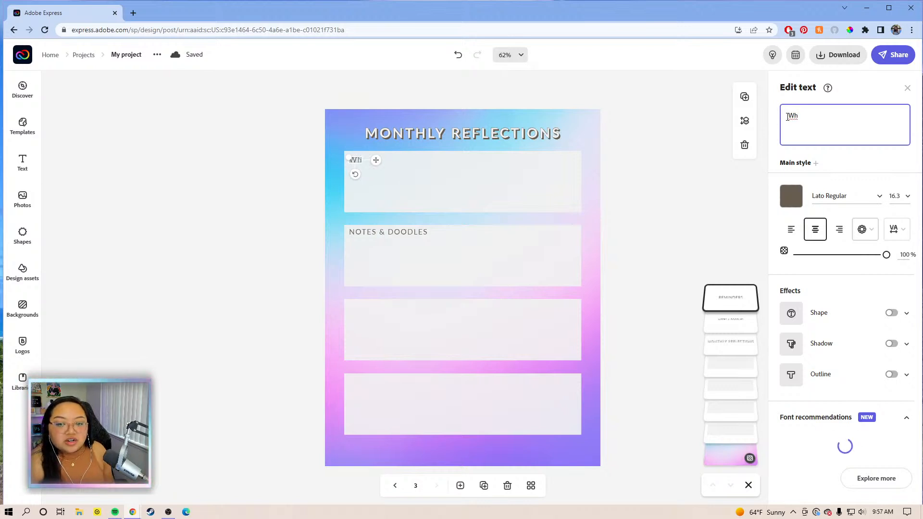
pyautogui.write('at ')
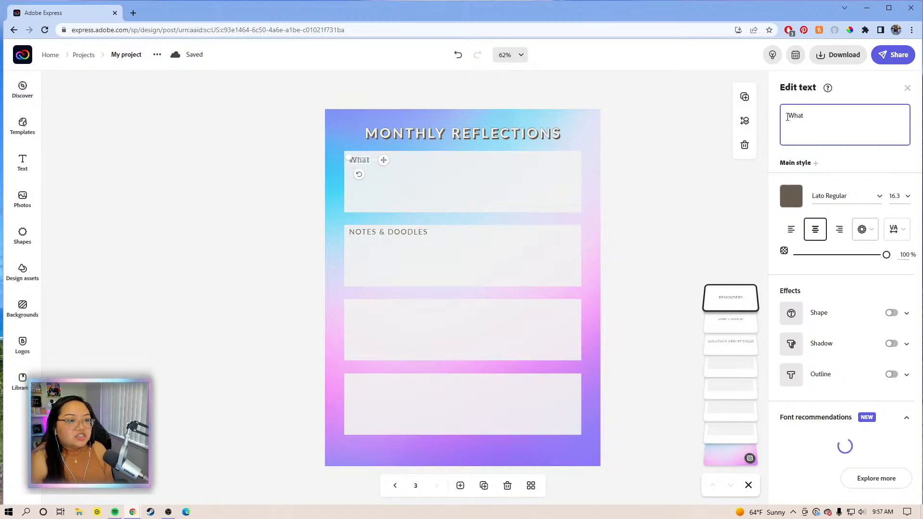
pyautogui.write('we')
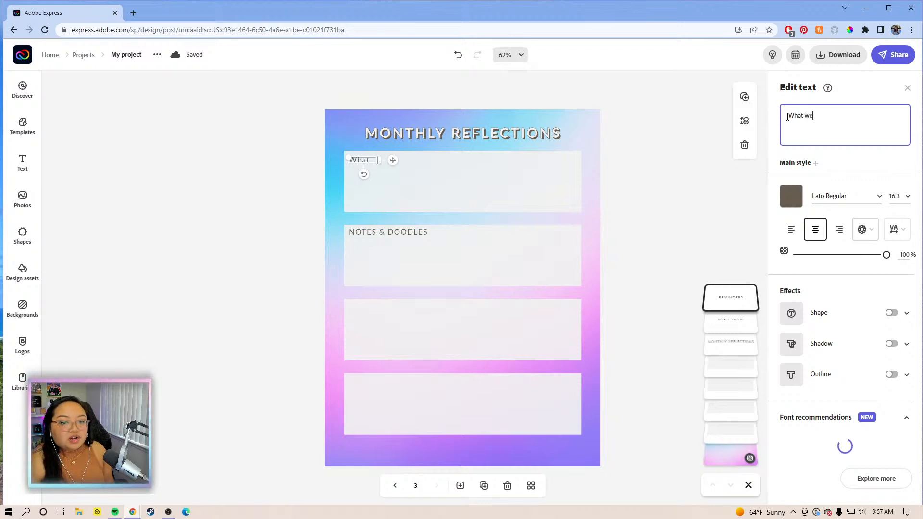
pyautogui.write('re the highlights from thi')
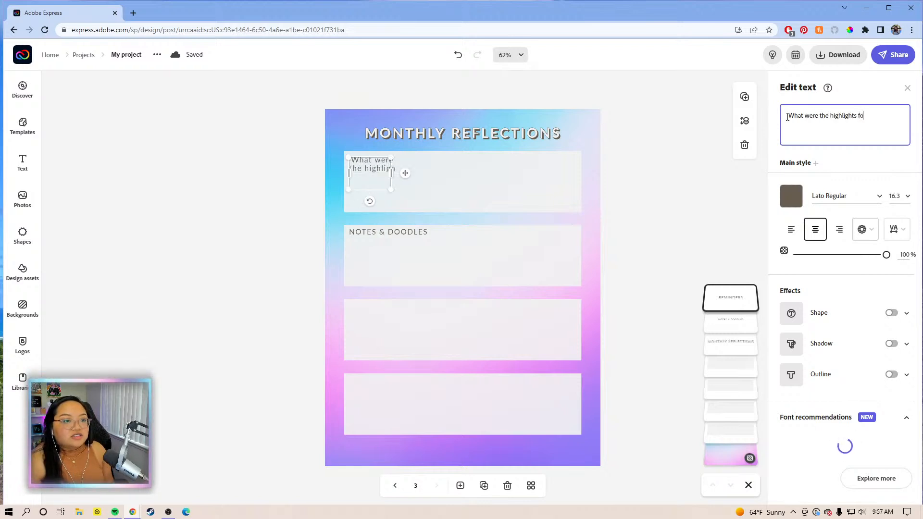
pyautogui.write('s month')
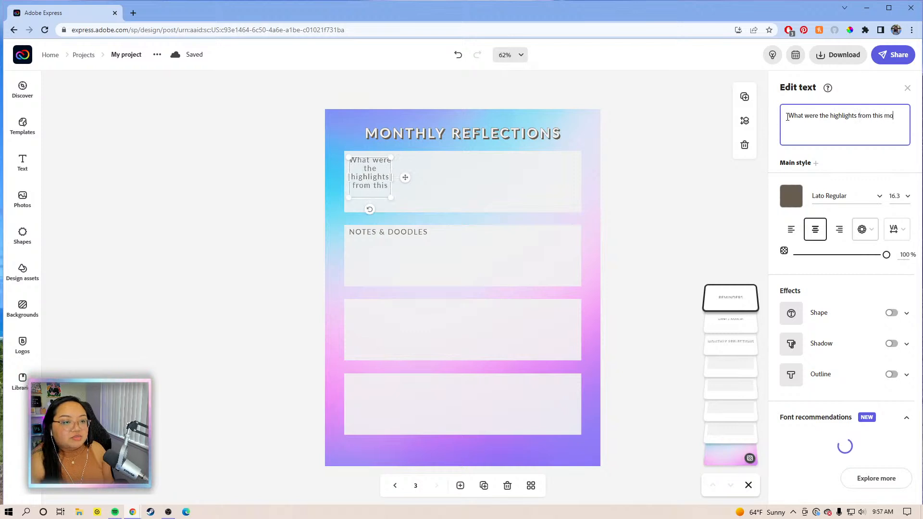
pyautogui.write('?')
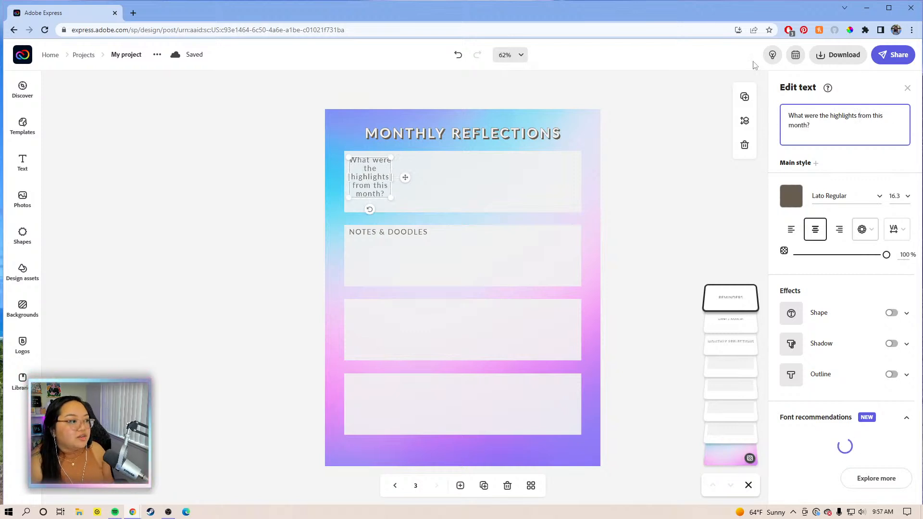
pyautogui.moveTo(510, 170); pyautogui.dragTo(548, 162)
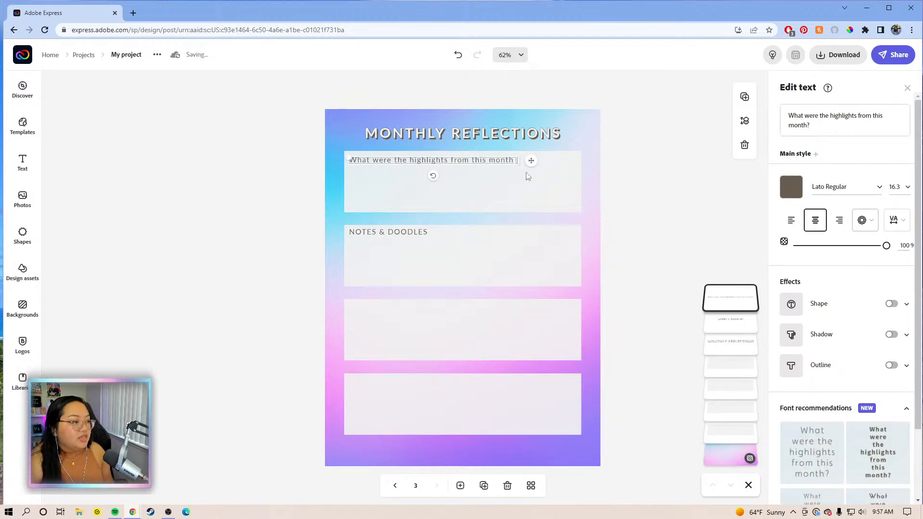
# - Delete the NOTES & DOODLES label from the second box
pyautogui.click(418, 234)
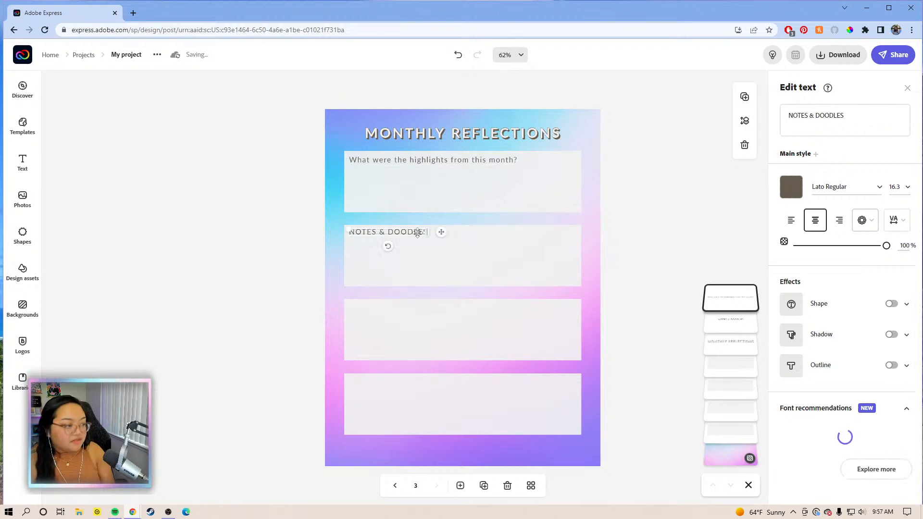
pyautogui.press('Delete')
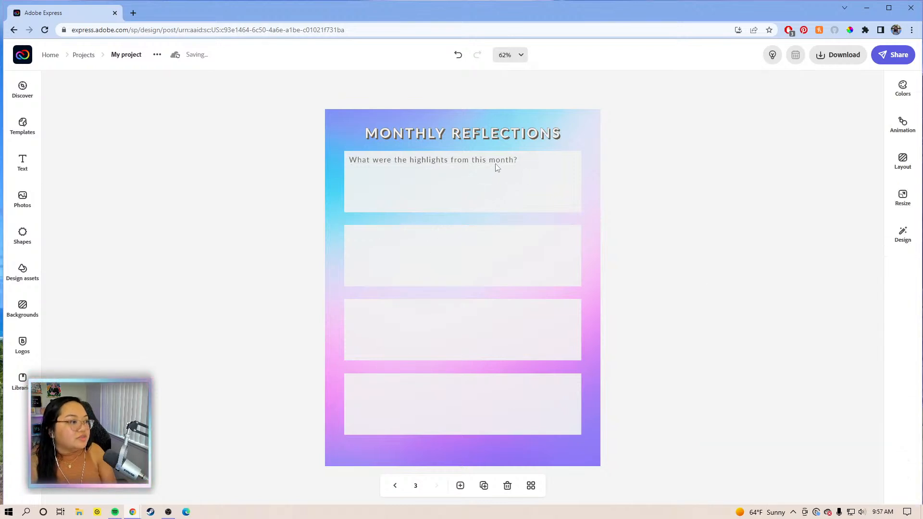
# - Shrink the highlights question to size 14.4 and move it to the upper-left corner of the first box
pyautogui.click(497, 167)
pyautogui.moveTo(349, 155); pyautogui.dragTo(371, 160)
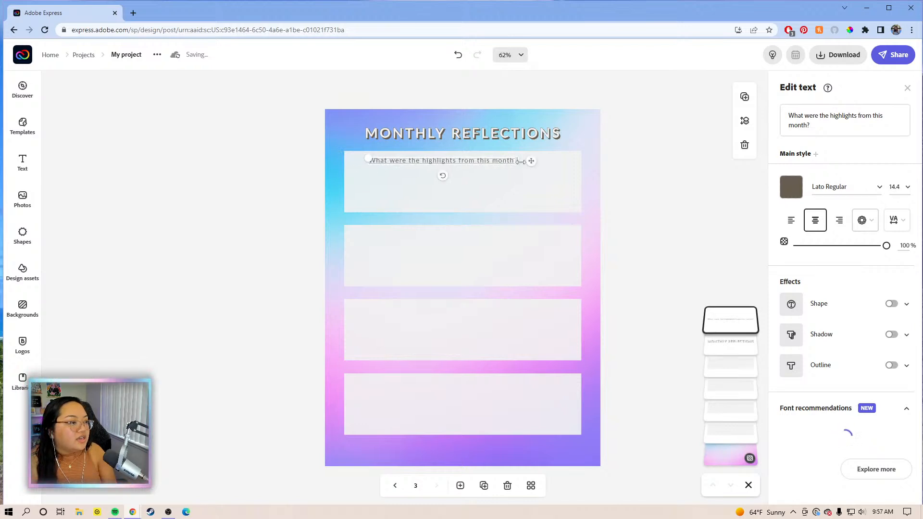
pyautogui.moveTo(530, 162); pyautogui.dragTo(510, 179)
# - Set the page zoom to 100% and reduce the highlights question's letter spacing to 3
pyautogui.click(521, 56)
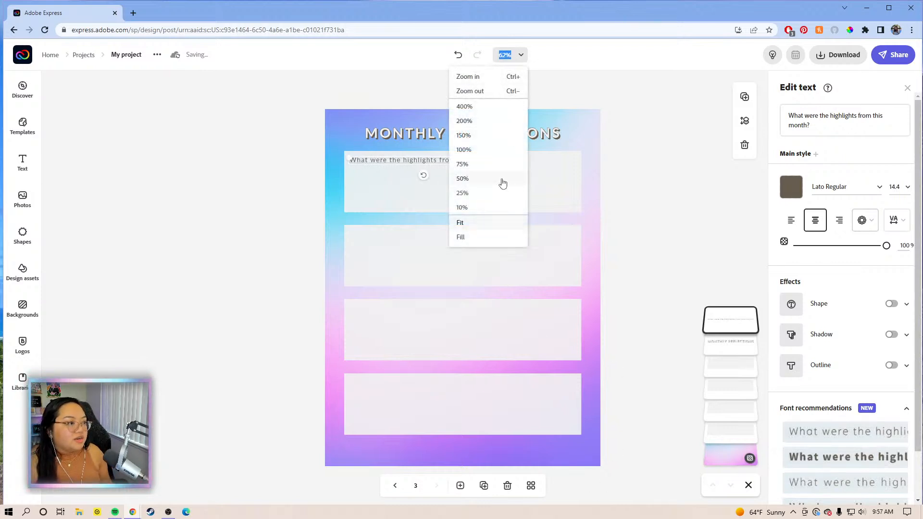
pyautogui.click(497, 153)
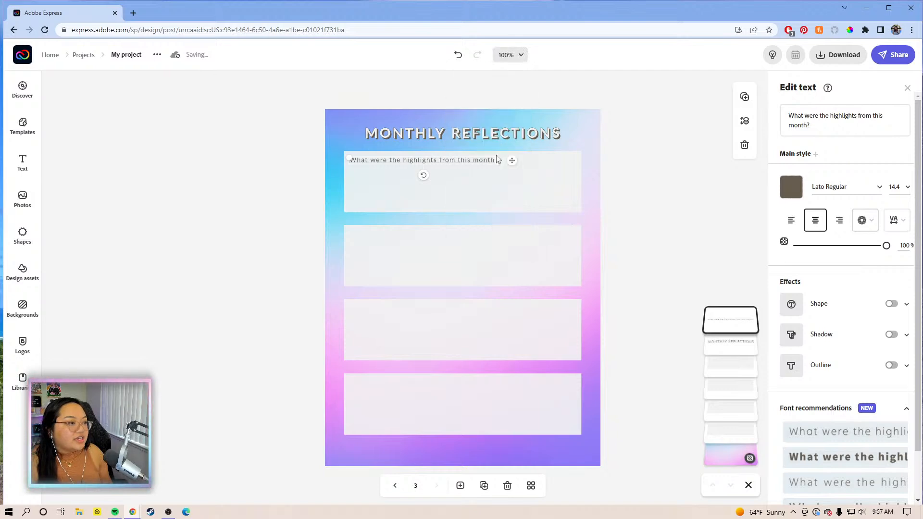
pyautogui.moveTo(651, 325); pyautogui.dragTo(525, 188)
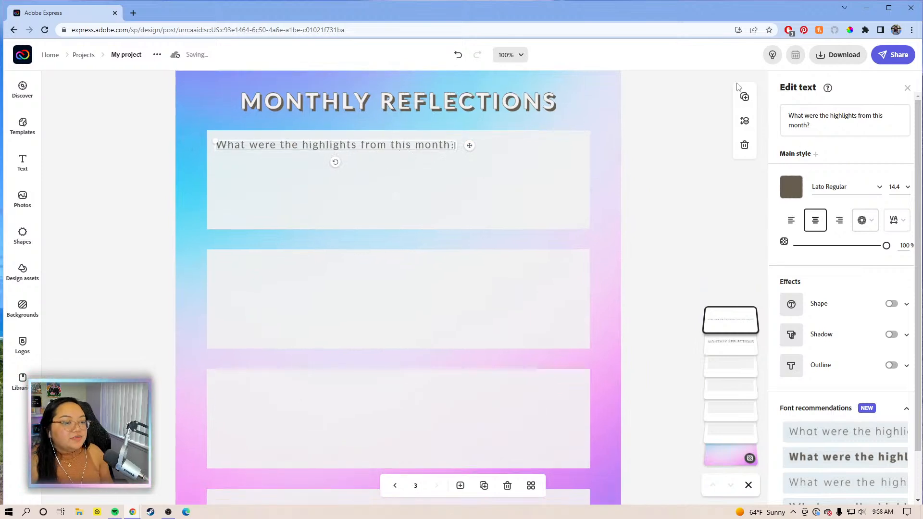
pyautogui.click(897, 220)
pyautogui.moveTo(808, 260); pyautogui.dragTo(793, 261)
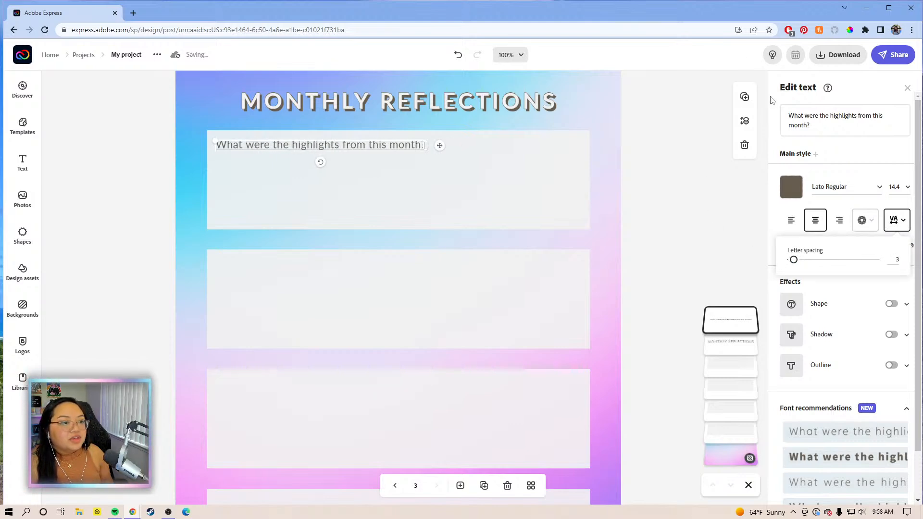
# - Duplicate the highlights question and place the copy in the upper-left corner of the second box
pyautogui.click(751, 101)
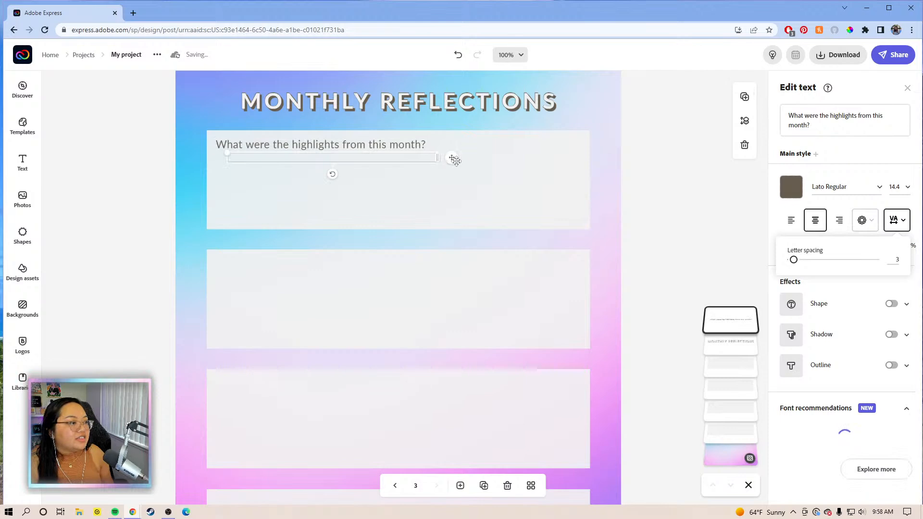
pyautogui.moveTo(457, 183); pyautogui.dragTo(442, 267)
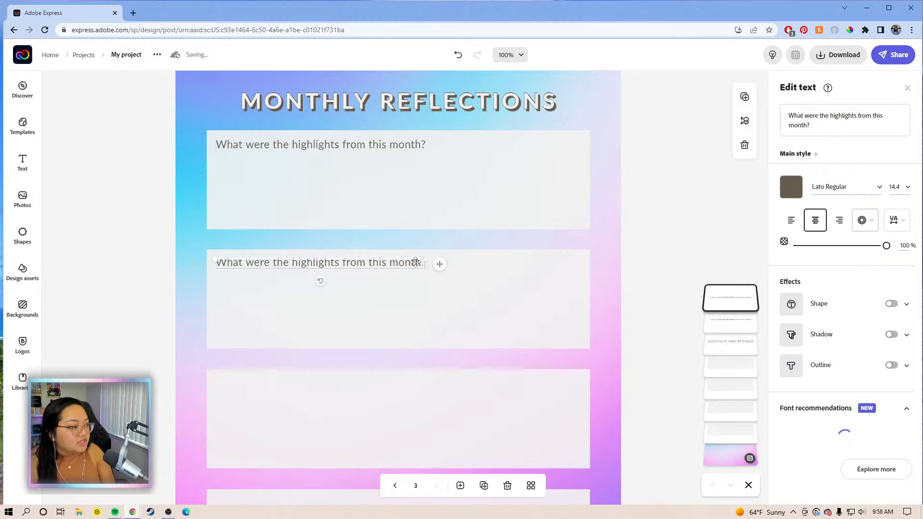
# - Replace the second box's text with "What goals have you achieved?" and align its left edge with the highlights question
pyautogui.click(814, 123)
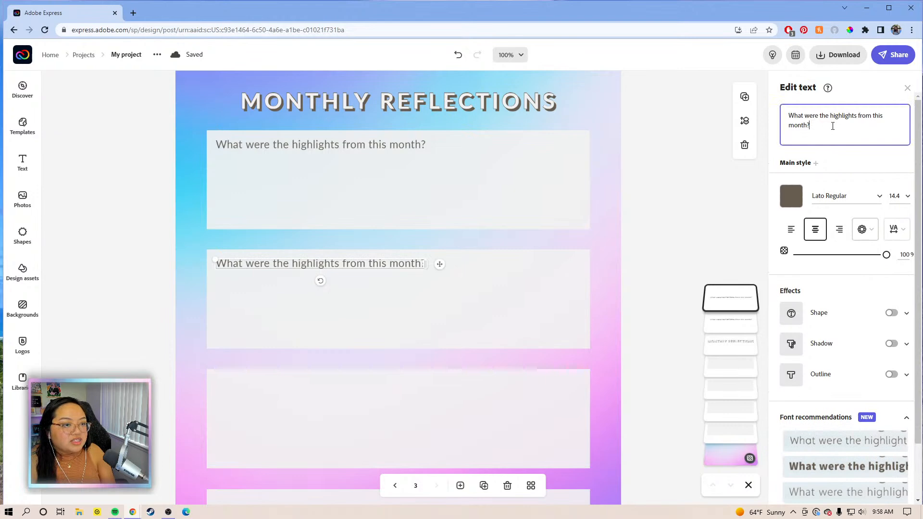
pyautogui.moveTo(833, 125); pyautogui.dragTo(777, 111)
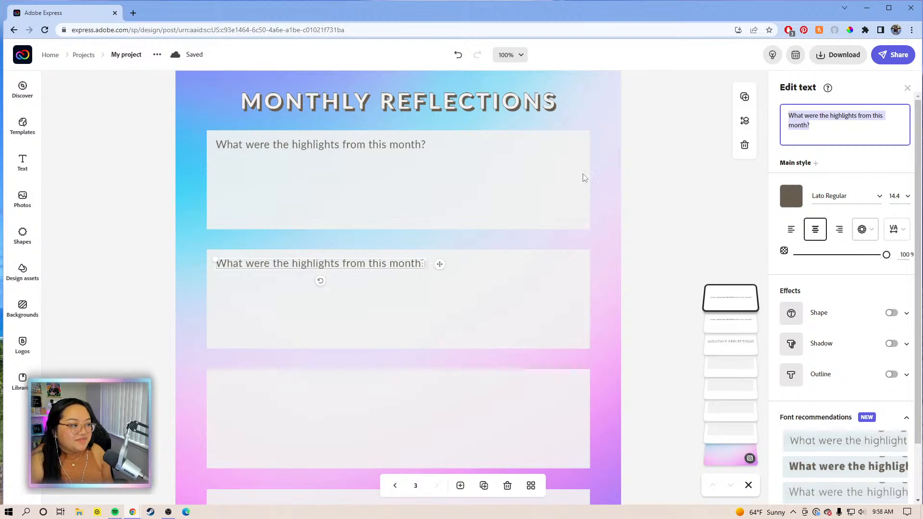
pyautogui.moveTo(841, 122); pyautogui.dragTo(778, 116)
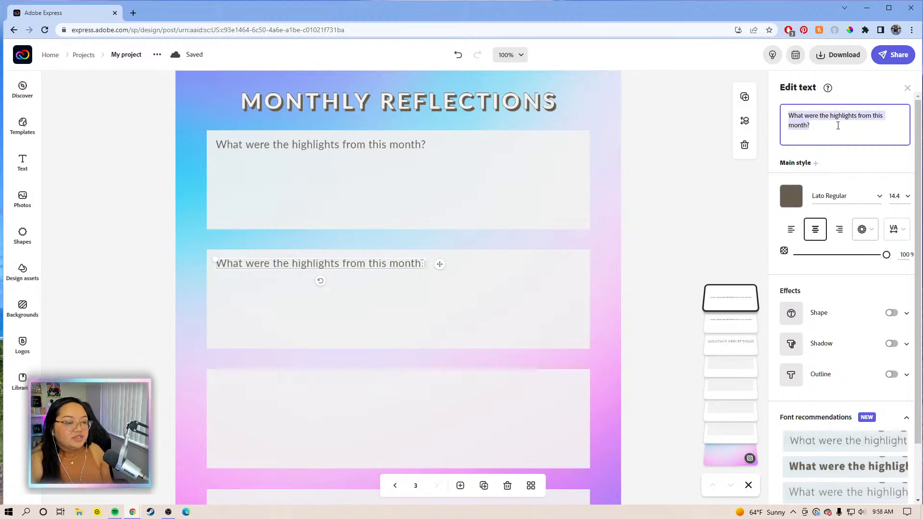
pyautogui.write('Wh')
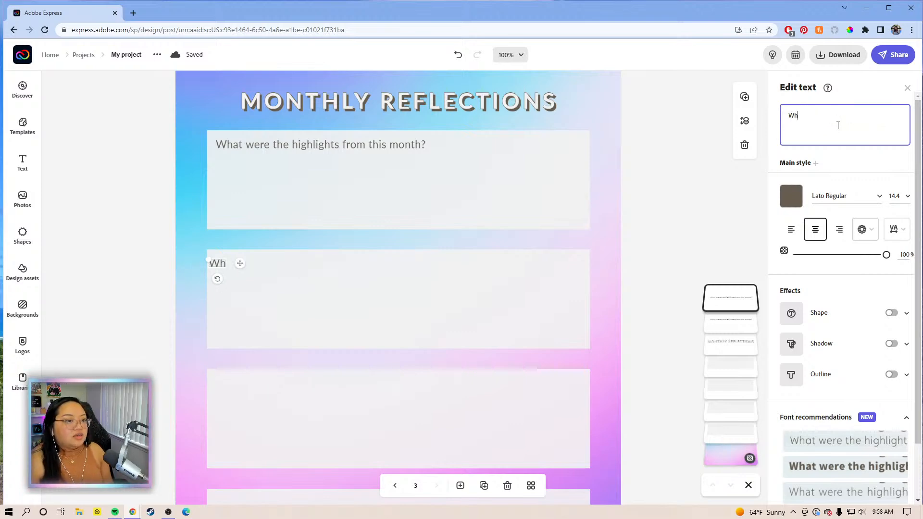
pyautogui.write('a')
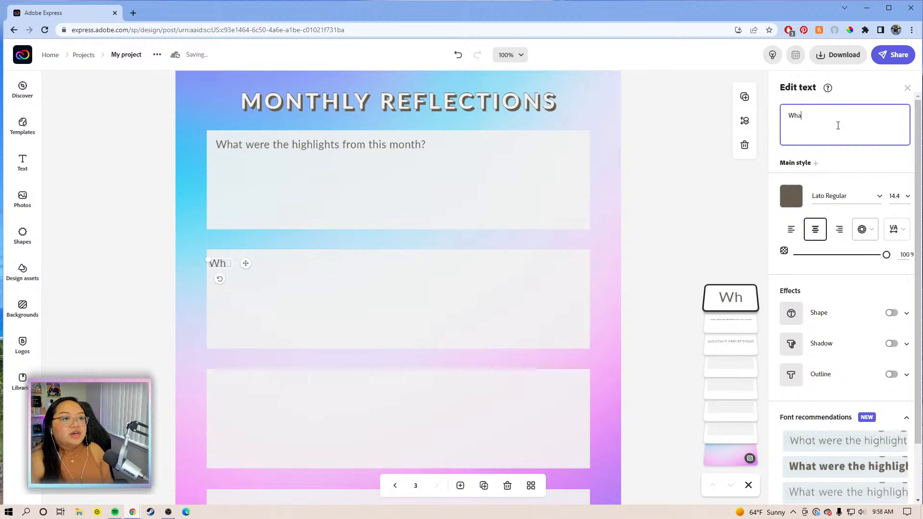
pyautogui.write('t goals ')
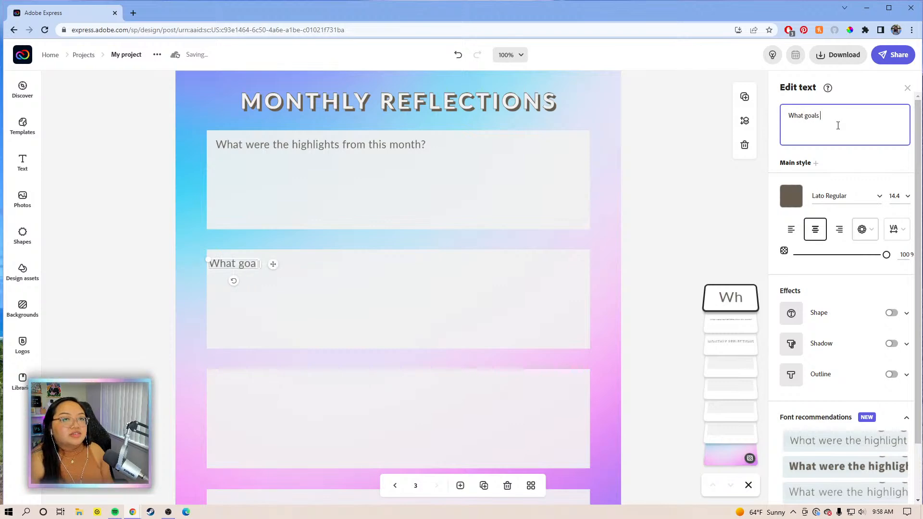
pyautogui.write('have')
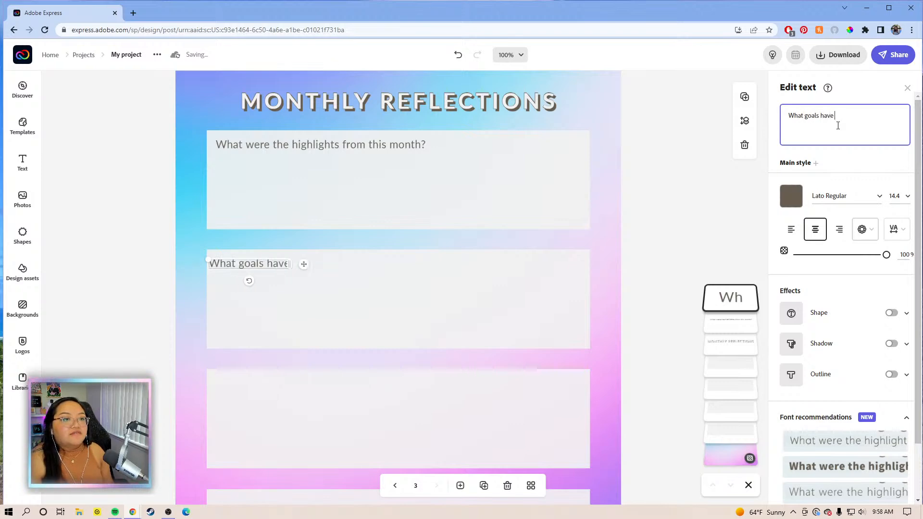
pyautogui.write(' you achieved ')
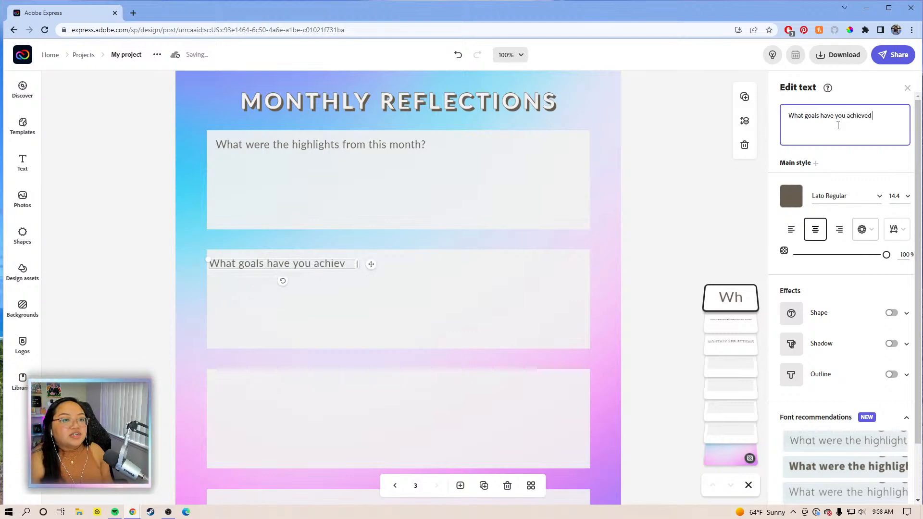
pyautogui.write('?')
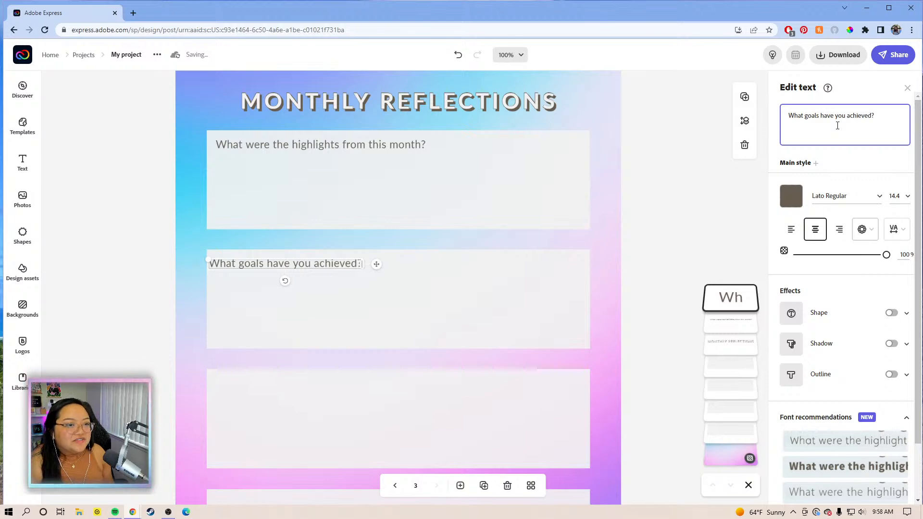
pyautogui.click(376, 264)
pyautogui.moveTo(376, 265); pyautogui.dragTo(385, 269)
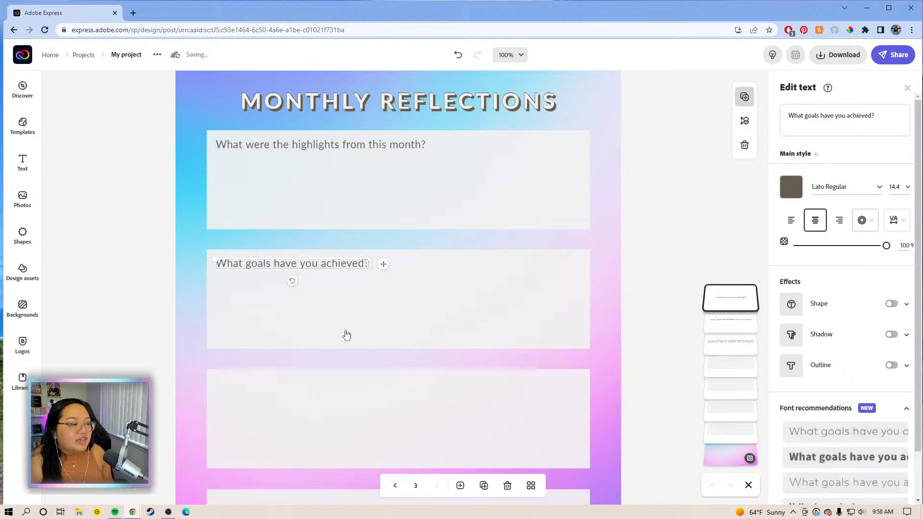
# - Duplicate the goals question into the third box, reworded as "What can you improve on next month?" and left-aligned with the questions above
pyautogui.moveTo(391, 276); pyautogui.dragTo(381, 389)
pyautogui.tripleClick(877, 118)
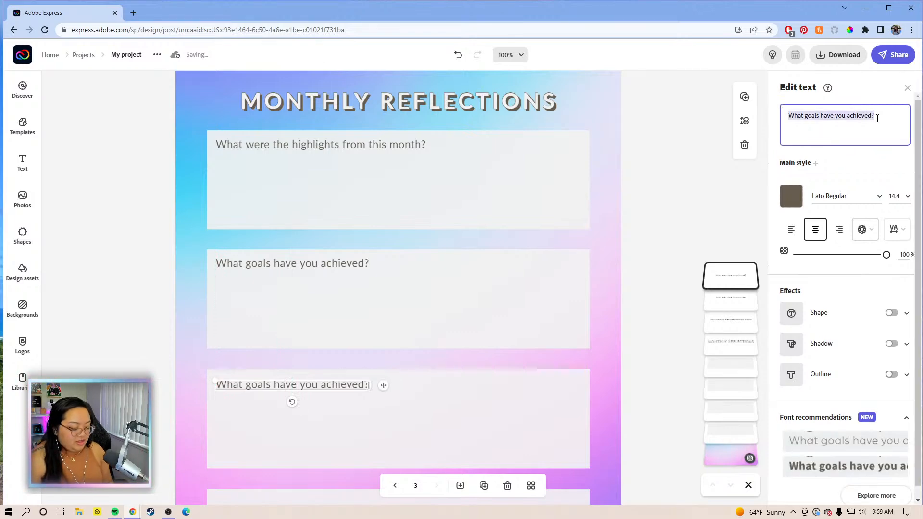
pyautogui.press('BackSpace')
pyautogui.write('What can you improve on')
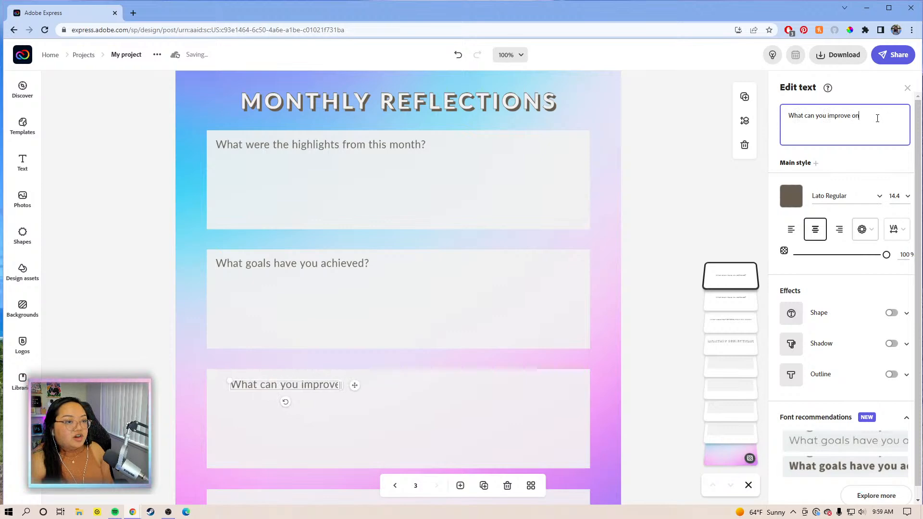
pyautogui.write(' next month')
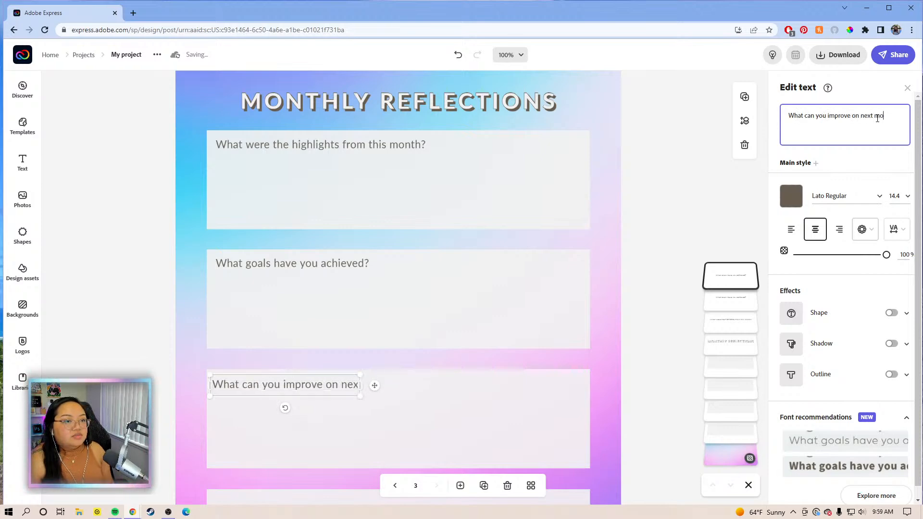
pyautogui.write('?')
pyautogui.moveTo(361, 385); pyautogui.dragTo(423, 394)
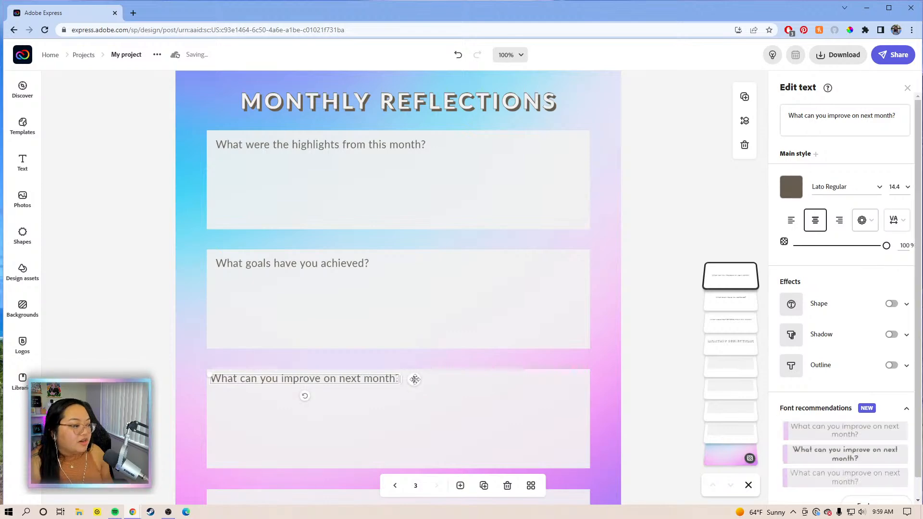
pyautogui.moveTo(418, 385); pyautogui.dragTo(419, 385)
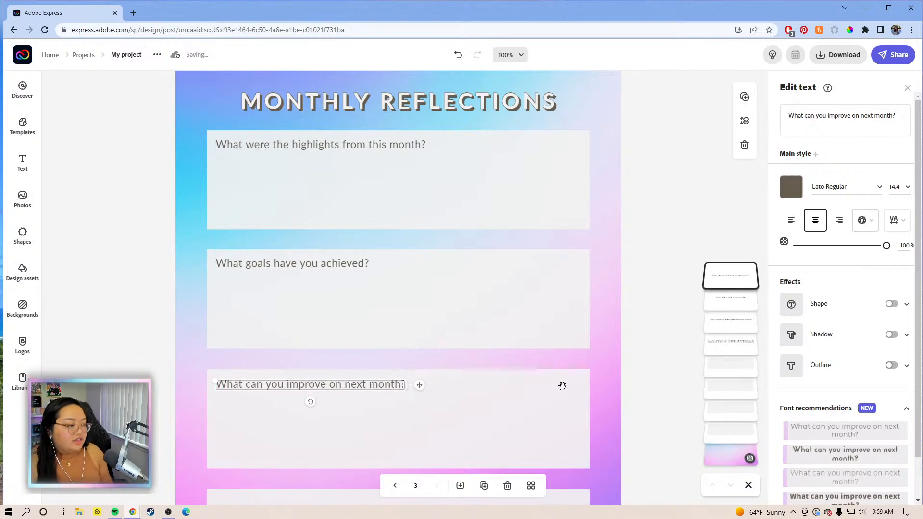
# - Duplicate the improvement question and place the copy in the upper-left corner of the fourth box, left-aligned with the original
pyautogui.scroll(-1, 540, 293)
pyautogui.scroll(-2, 539, 277)
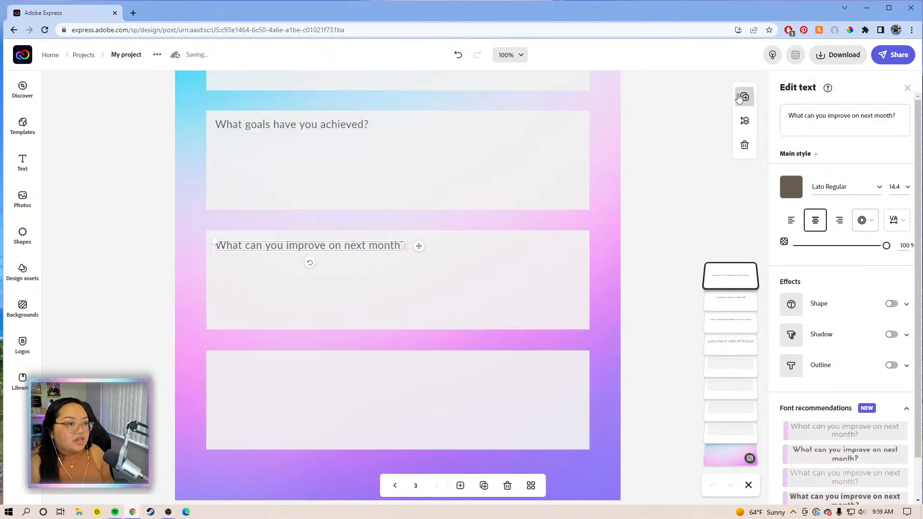
pyautogui.moveTo(431, 259); pyautogui.dragTo(418, 371)
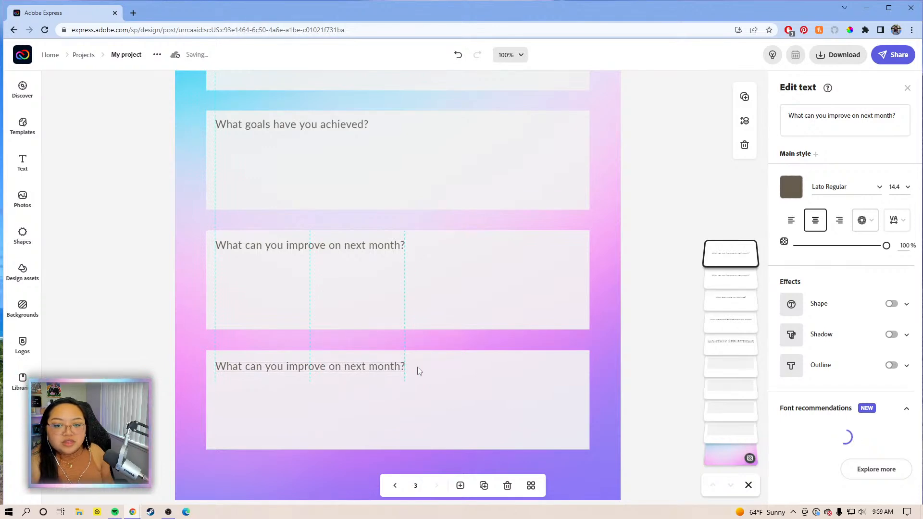
# - Delete the wording after "What ca" from the question in the fourth box
pyautogui.click(810, 117)
pyautogui.moveTo(898, 116); pyautogui.dragTo(812, 117)
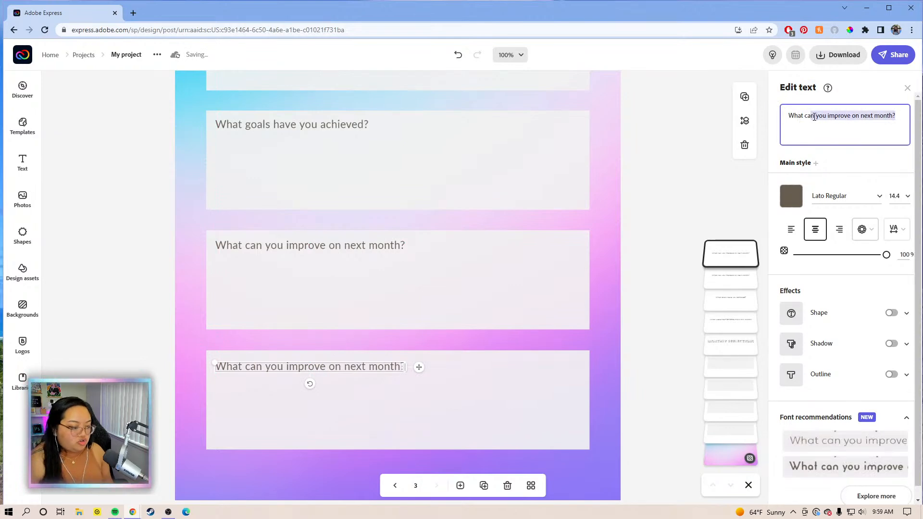
pyautogui.press('BackSpace')
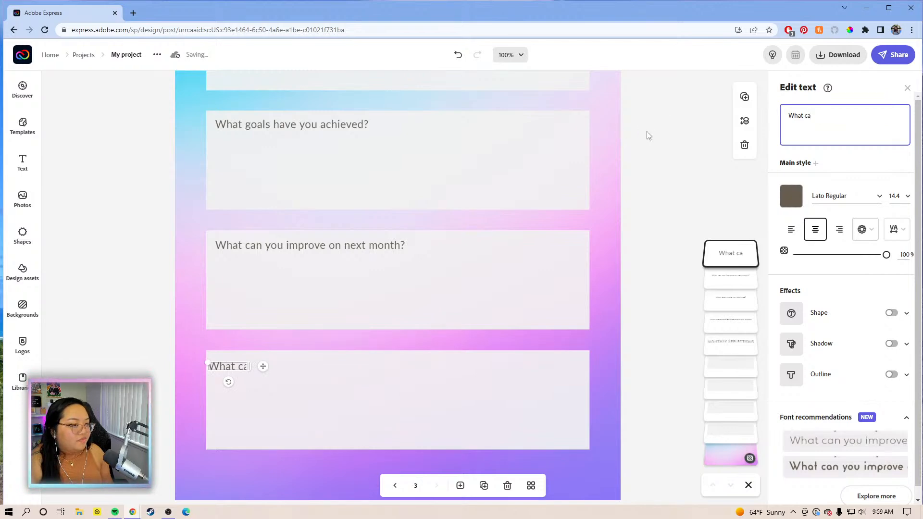
# - Complete the fourth prompt as "What are your goals for next month?" and align it with the prompts above
pyautogui.press('BackSpace')
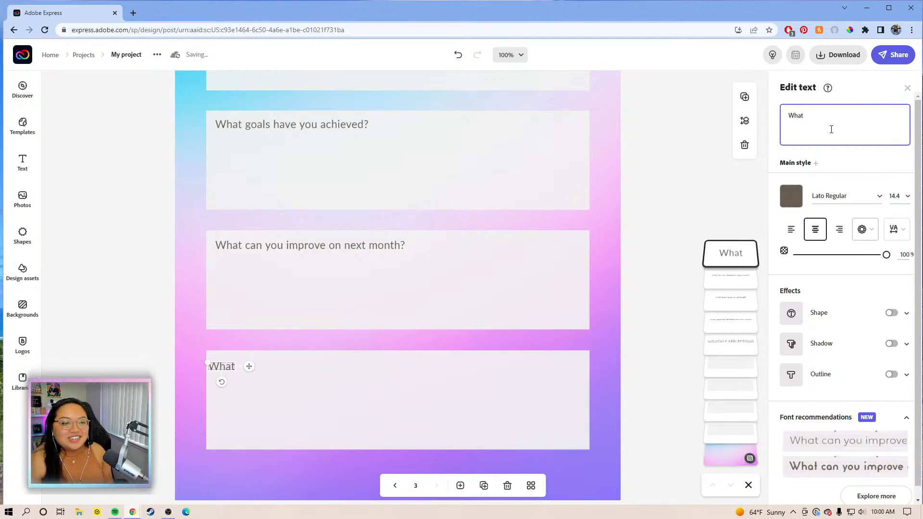
pyautogui.write('are your goals ')
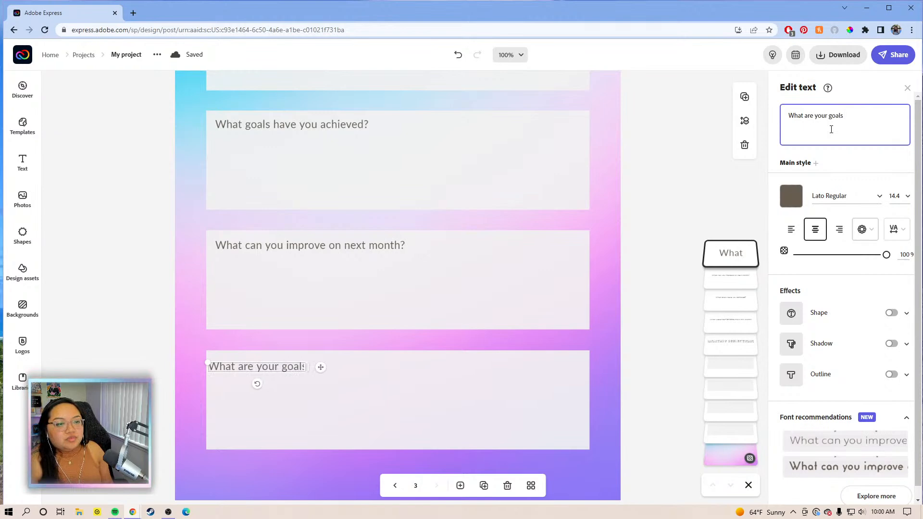
pyautogui.write('for next month')
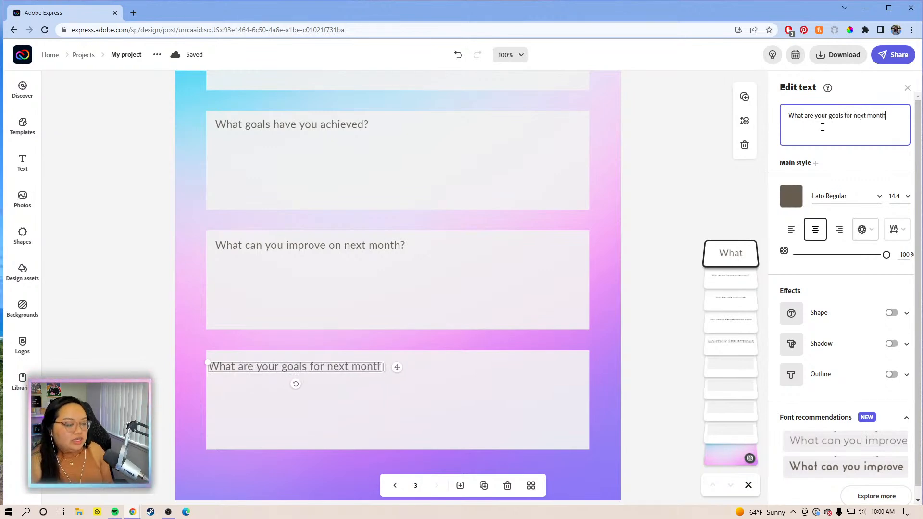
pyautogui.write('?')
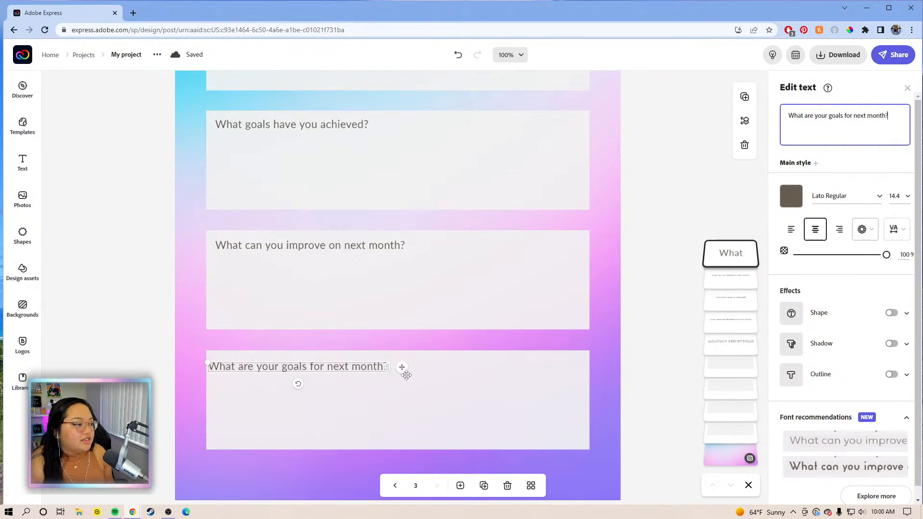
pyautogui.click(412, 373)
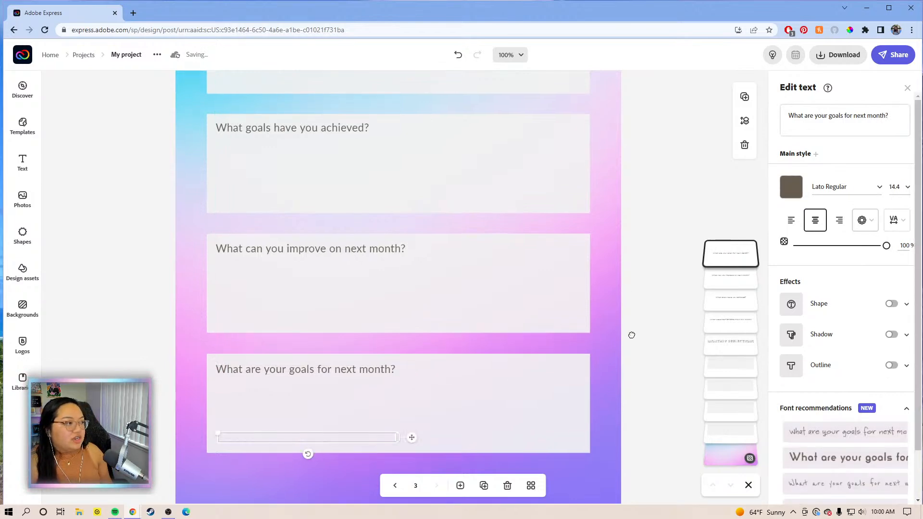
# - Check the finished Monthly Reflections page from title to last box and duplicate it as a new page
pyautogui.scroll(3, 630, 252)
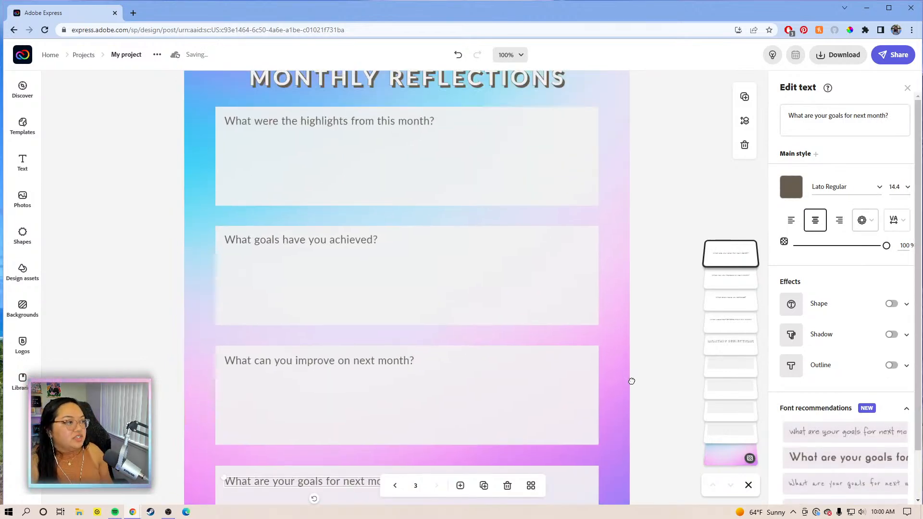
pyautogui.scroll(2, 631, 377)
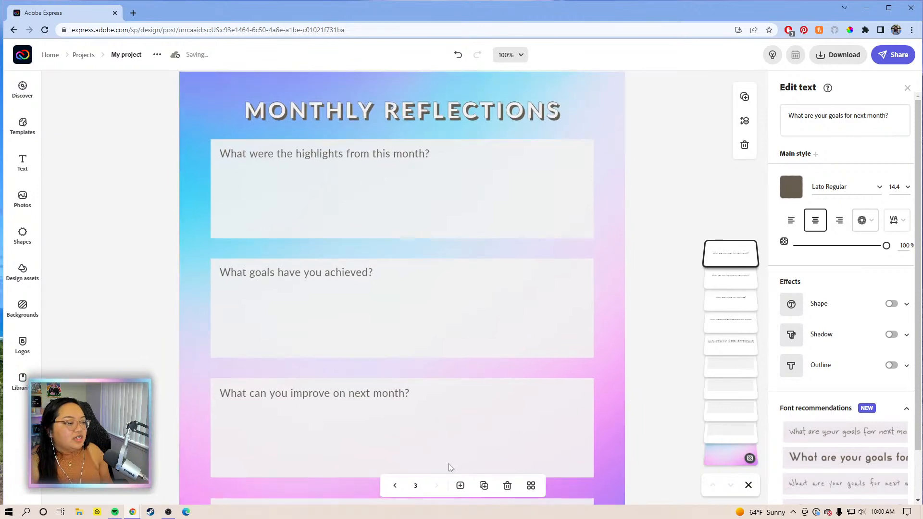
pyautogui.scroll(-2, 635, 382)
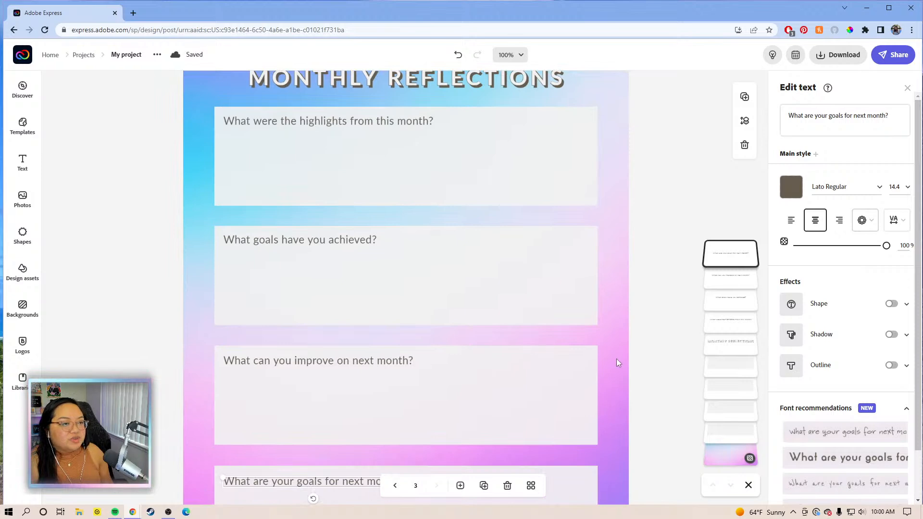
pyautogui.scroll(-3, 639, 339)
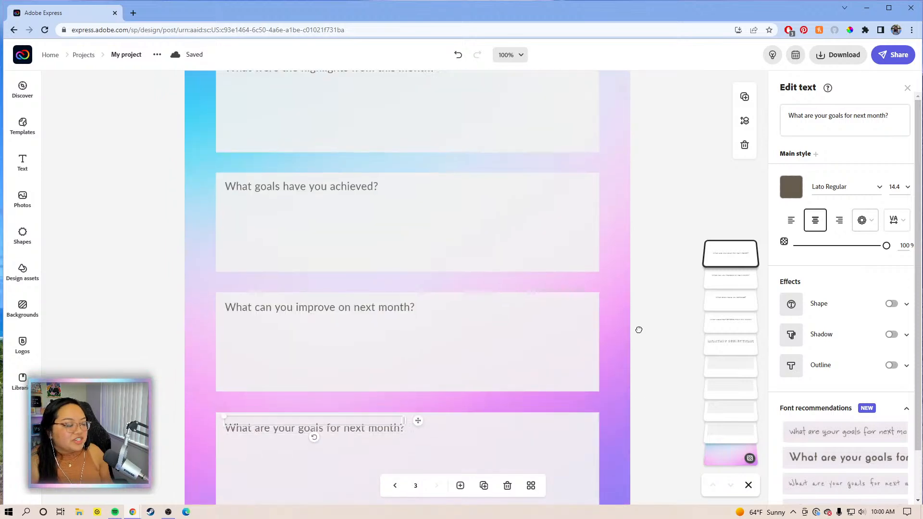
pyautogui.scroll(-1, 638, 328)
pyautogui.click(521, 57)
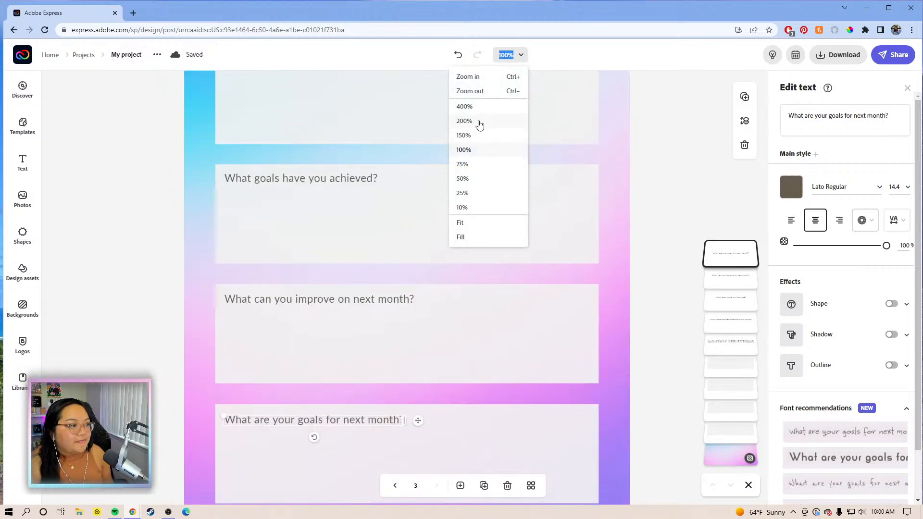
pyautogui.click(479, 172)
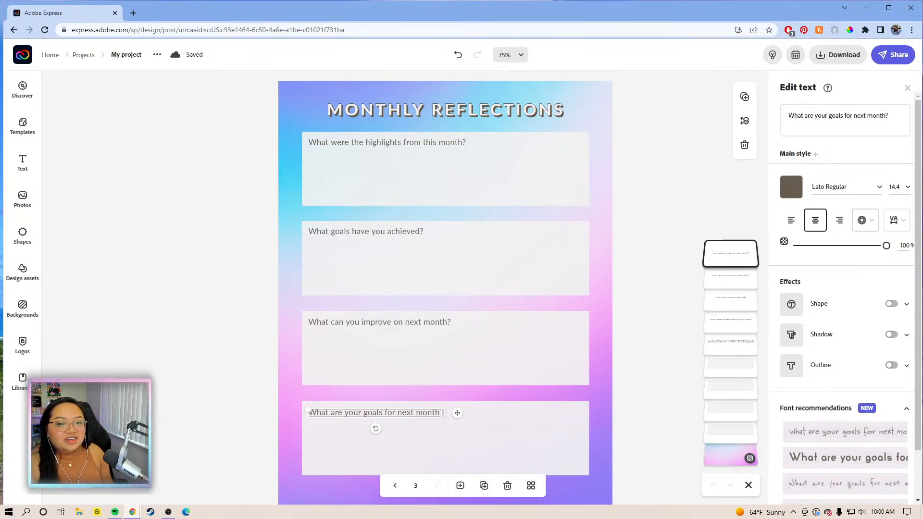
pyautogui.click(485, 487)
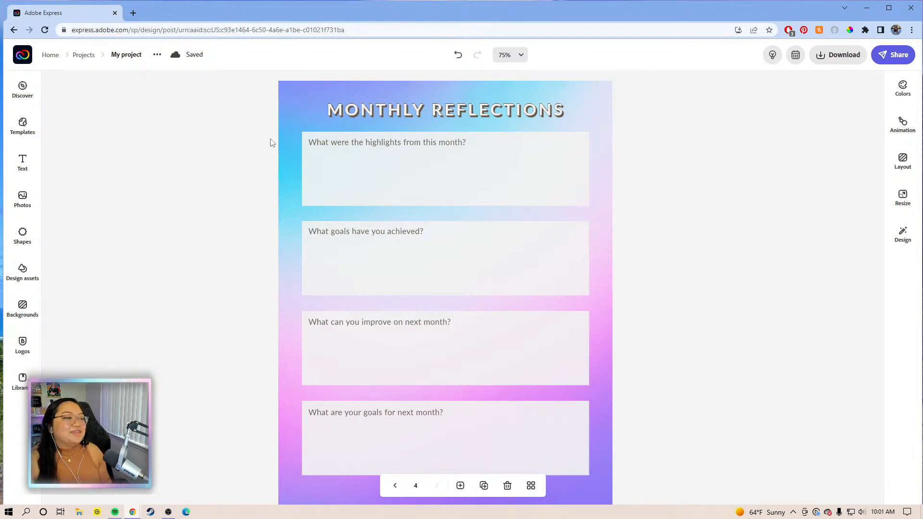
# - Change the duplicated page's title to "MAPPING YOUR GOALS"
pyautogui.click(371, 110)
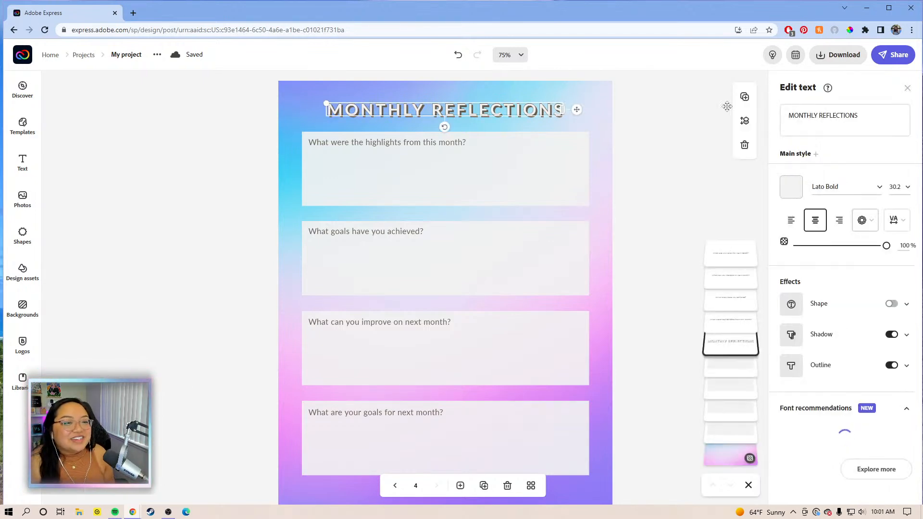
pyautogui.click(865, 115)
pyautogui.moveTo(870, 112); pyautogui.dragTo(757, 122)
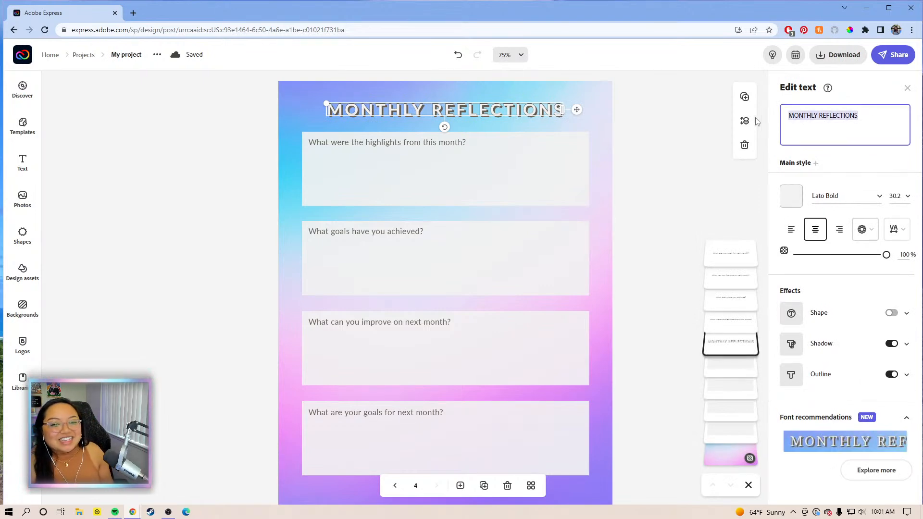
pyautogui.write('MI')
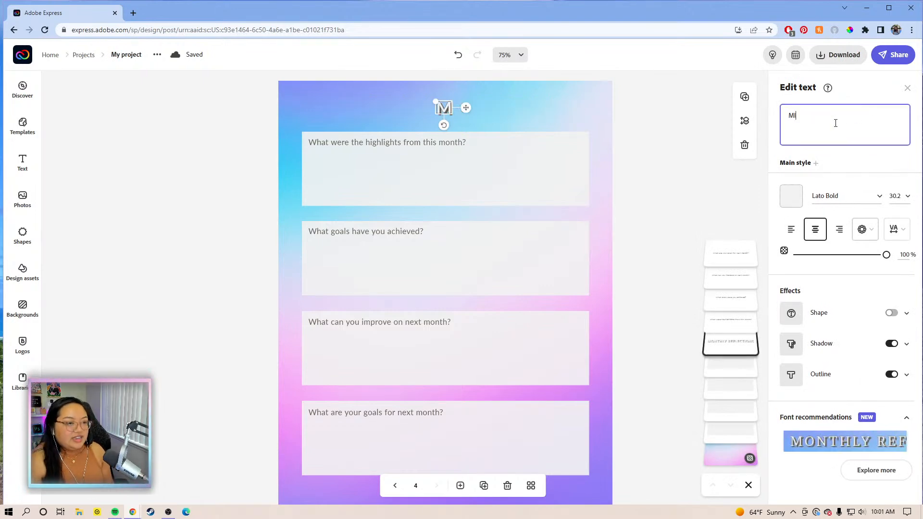
pyautogui.write('ND M')
pyautogui.press('BackSpace')
pyautogui.press('BackSpace')
pyautogui.press('BackSpace')
pyautogui.press('BackSpace')
pyautogui.press('BackSpace')
pyautogui.press('BackSpace')
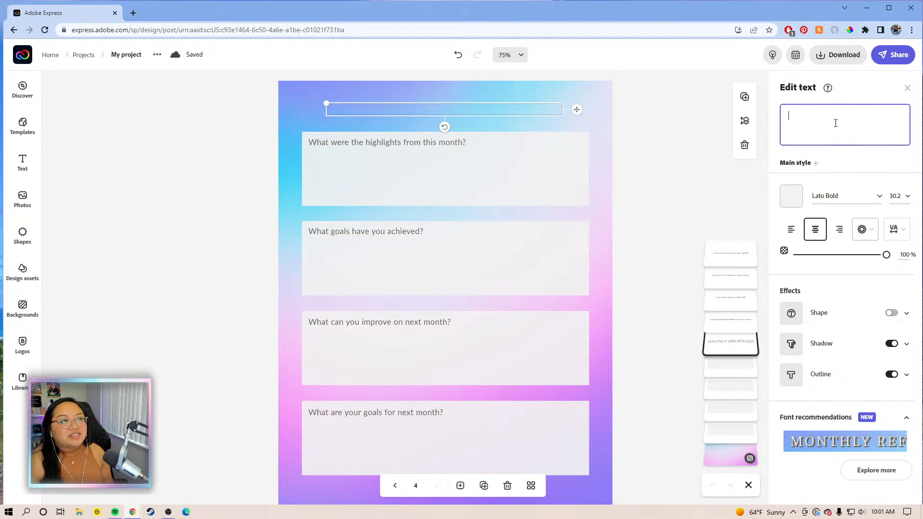
pyautogui.write('M')
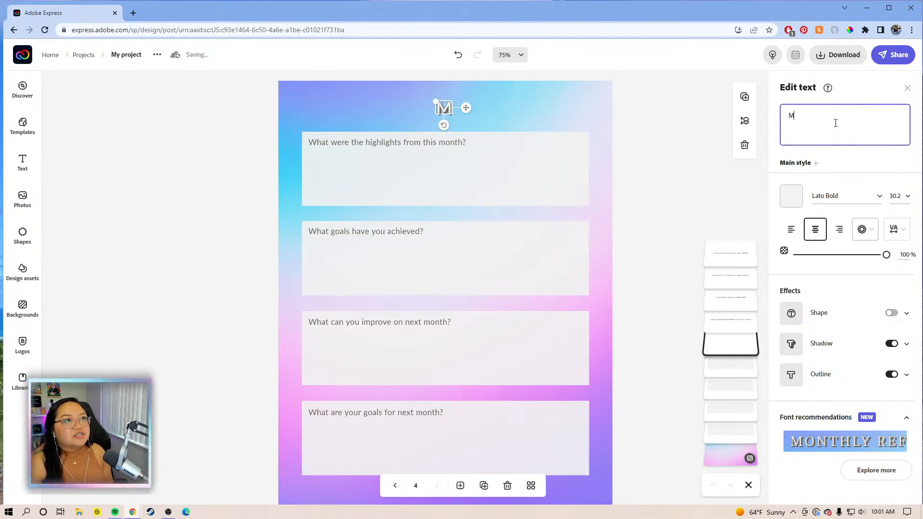
pyautogui.write('APPING YOUR GLOA')
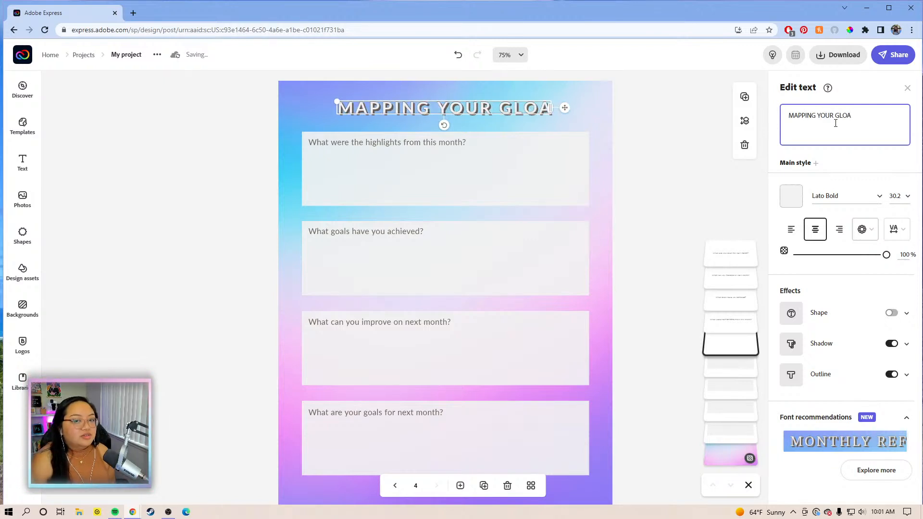
pyautogui.press('BackSpace')
pyautogui.press('BackSpace')
pyautogui.press('BackSpace')
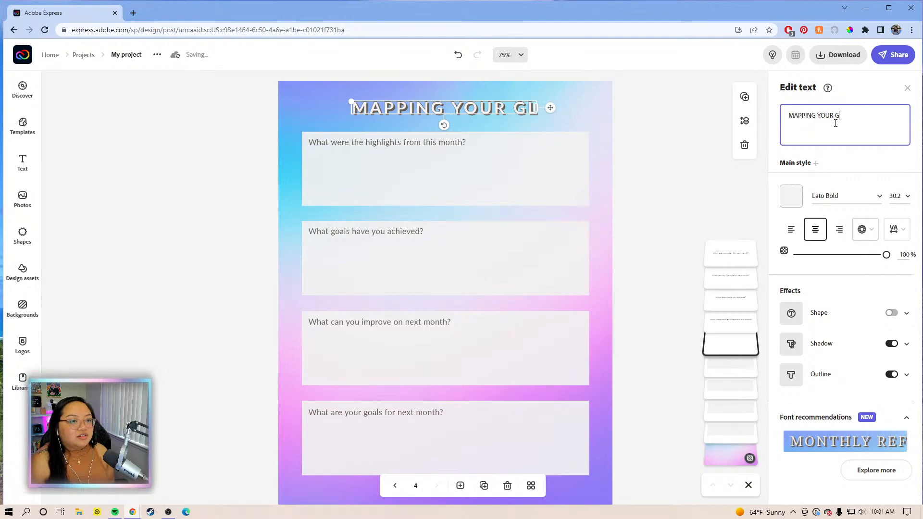
pyautogui.write('OALS')
pyautogui.click(544, 178)
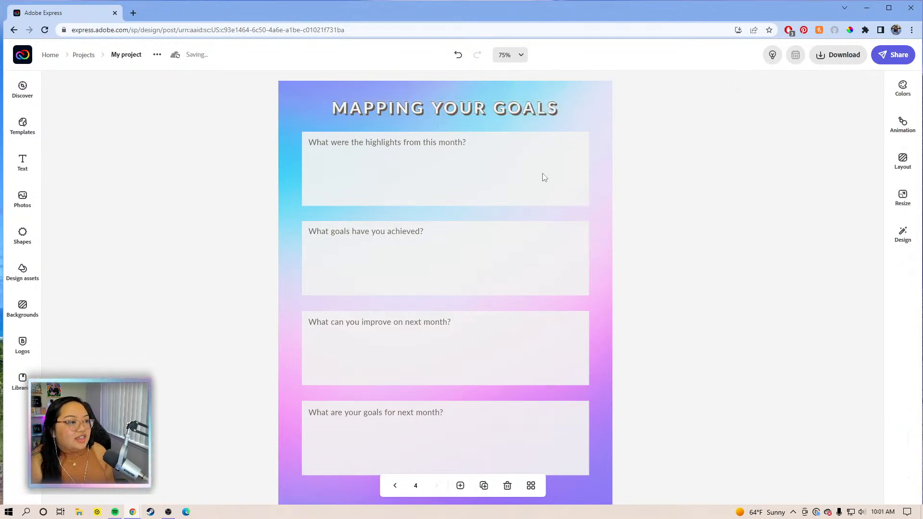
# - Move the second, third and fourth question texts up into the first box, beneath the highlights question
pyautogui.click(426, 181)
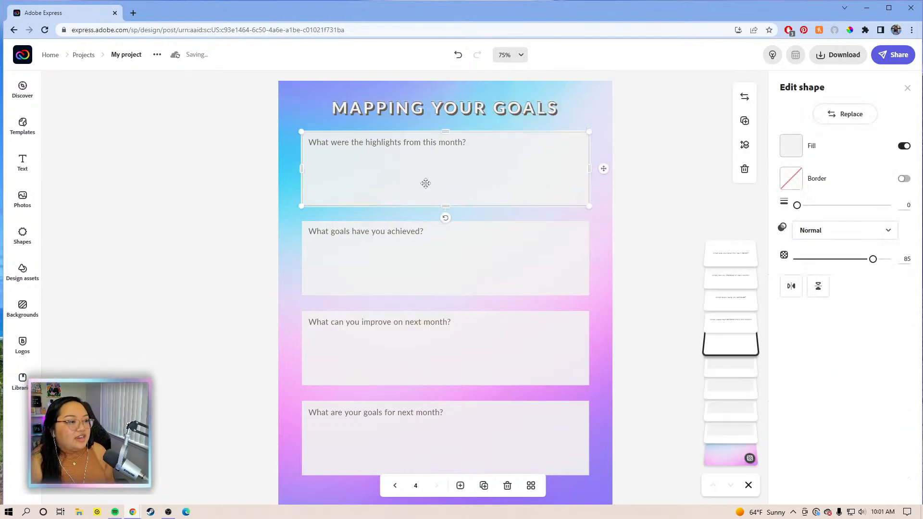
pyautogui.click(407, 140)
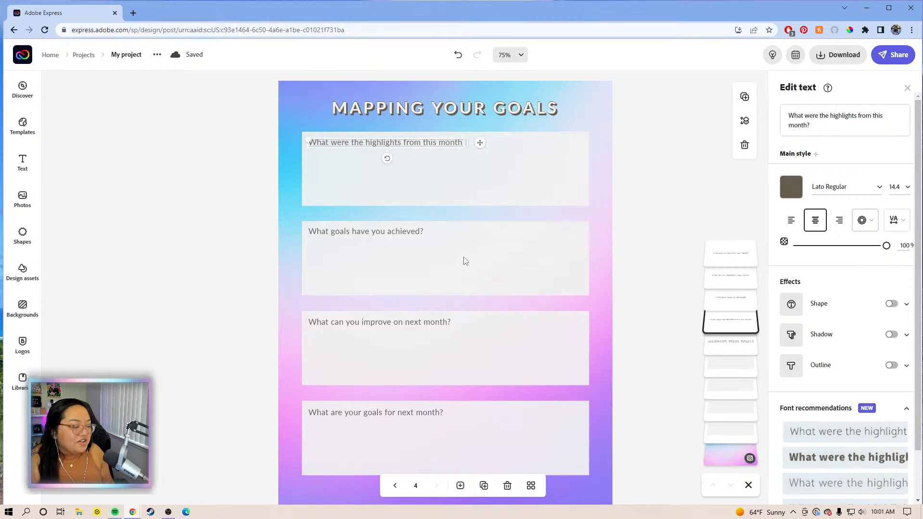
pyautogui.click(505, 171)
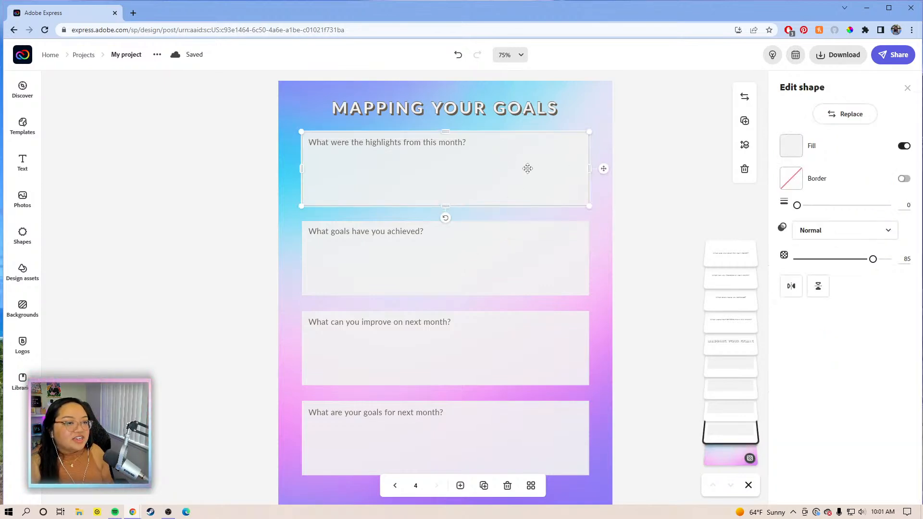
pyautogui.click(502, 272)
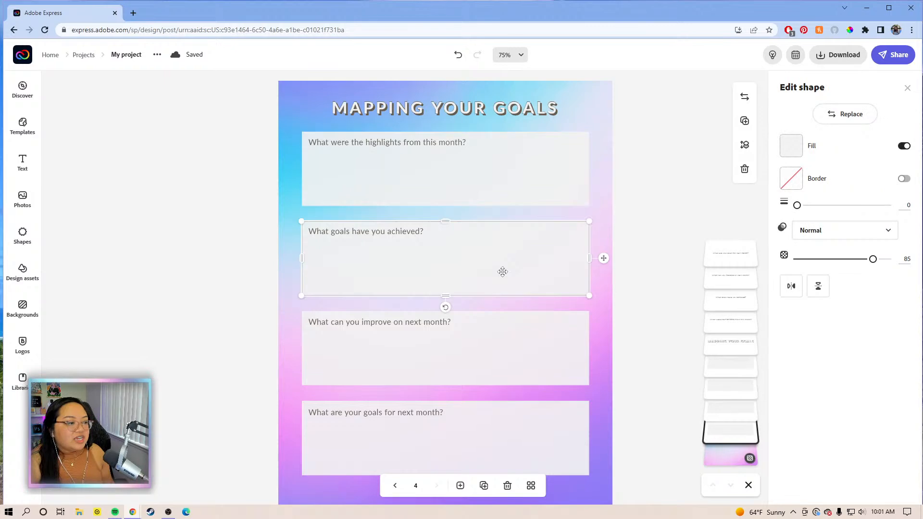
pyautogui.click(380, 235)
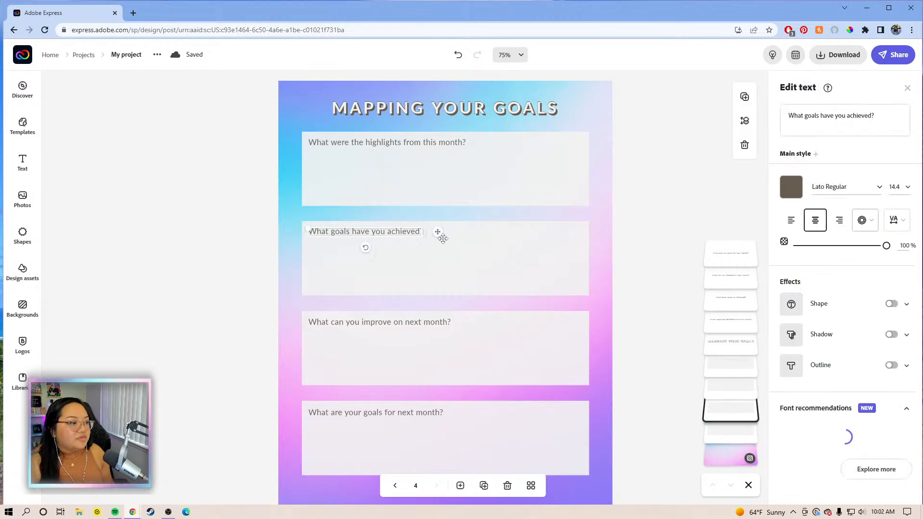
pyautogui.moveTo(437, 231); pyautogui.dragTo(426, 157)
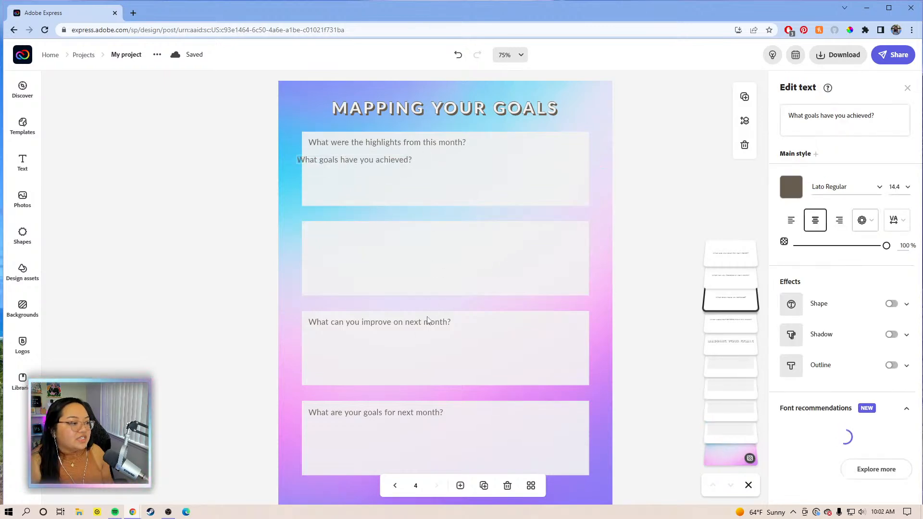
pyautogui.click(445, 321)
pyautogui.moveTo(457, 301); pyautogui.dragTo(455, 161)
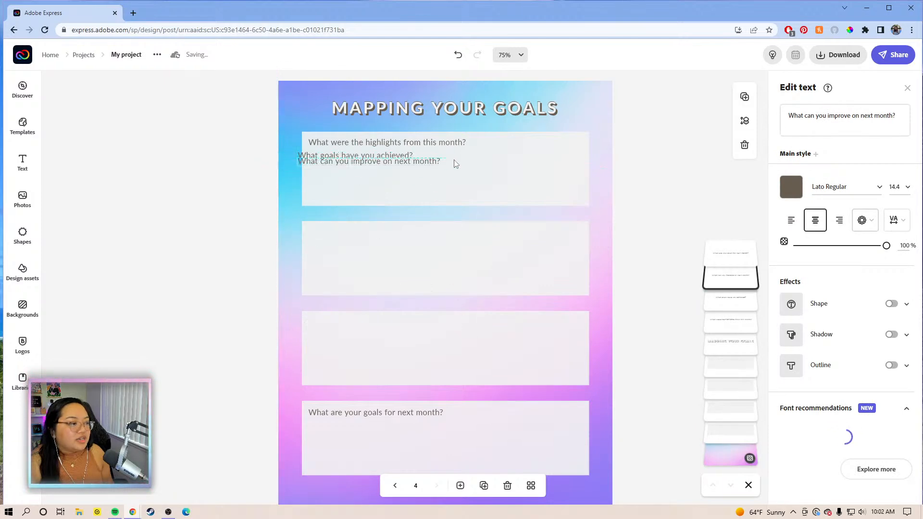
pyautogui.click(438, 414)
pyautogui.moveTo(458, 415); pyautogui.dragTo(453, 173)
# - Narrow the first, third and fourth boxes and arrange them side by side in a row near the page's lower edge
pyautogui.click(513, 291)
pyautogui.click(490, 438)
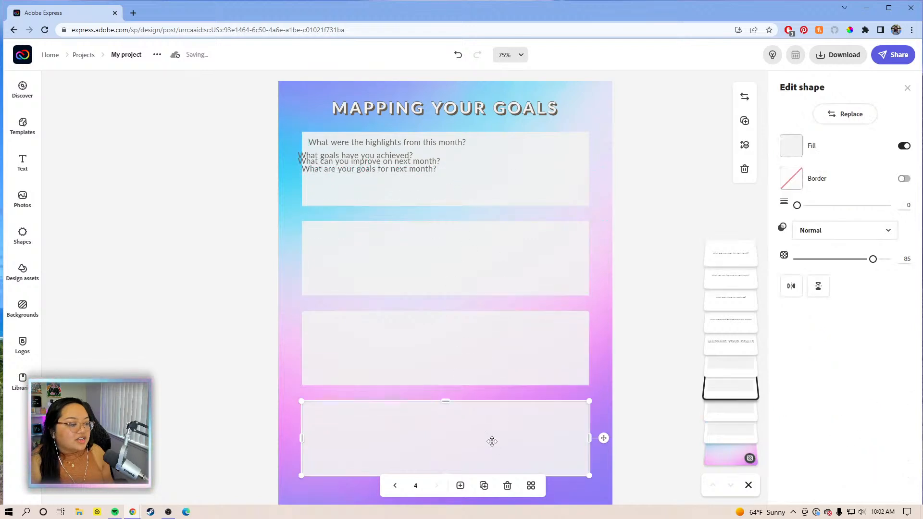
pyautogui.moveTo(582, 437); pyautogui.dragTo(378, 431)
pyautogui.click(434, 352)
pyautogui.moveTo(300, 347); pyautogui.dragTo(510, 346)
pyautogui.moveTo(517, 392); pyautogui.dragTo(396, 457)
pyautogui.moveTo(512, 169); pyautogui.dragTo(502, 365)
pyautogui.moveTo(579, 366); pyautogui.dragTo(537, 441)
# - Shrink the remaining wide box in height and width and center it horizontally in the middle of the page
pyautogui.click(495, 267)
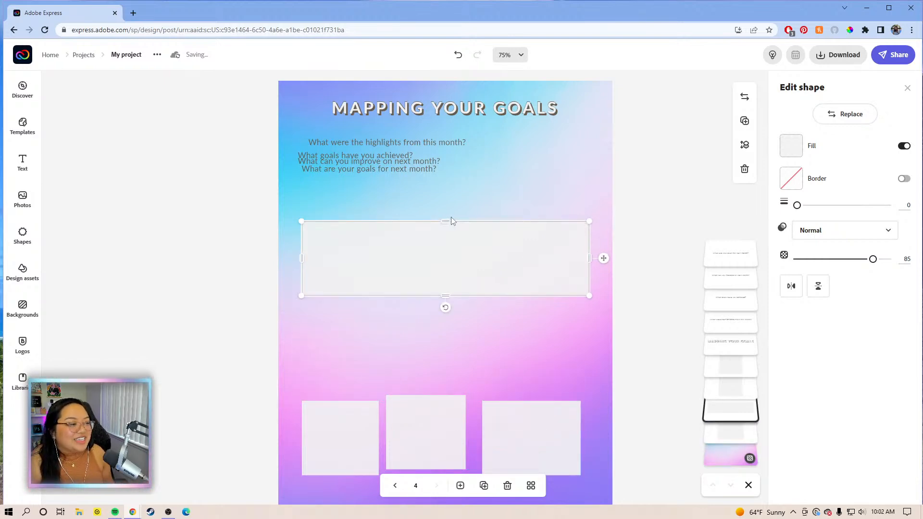
pyautogui.moveTo(444, 222); pyautogui.dragTo(447, 246)
pyautogui.moveTo(501, 272); pyautogui.dragTo(502, 278)
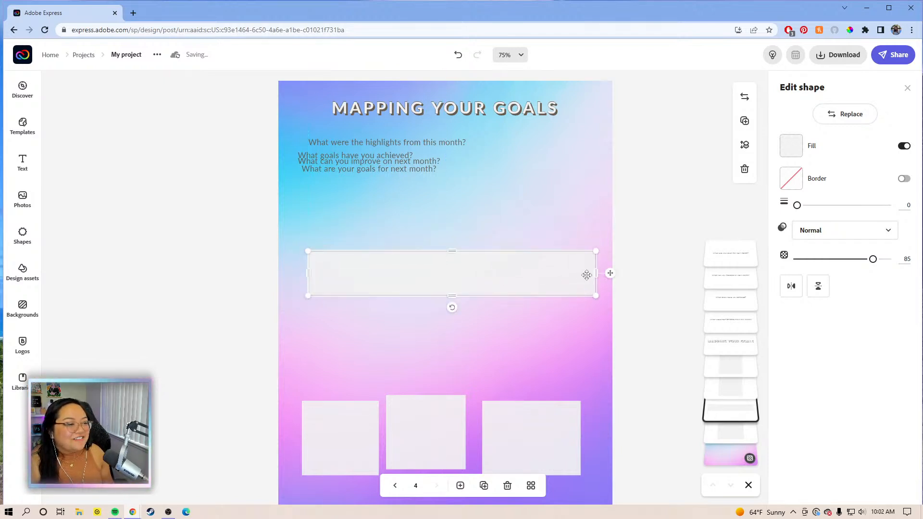
pyautogui.moveTo(598, 273); pyautogui.dragTo(485, 286)
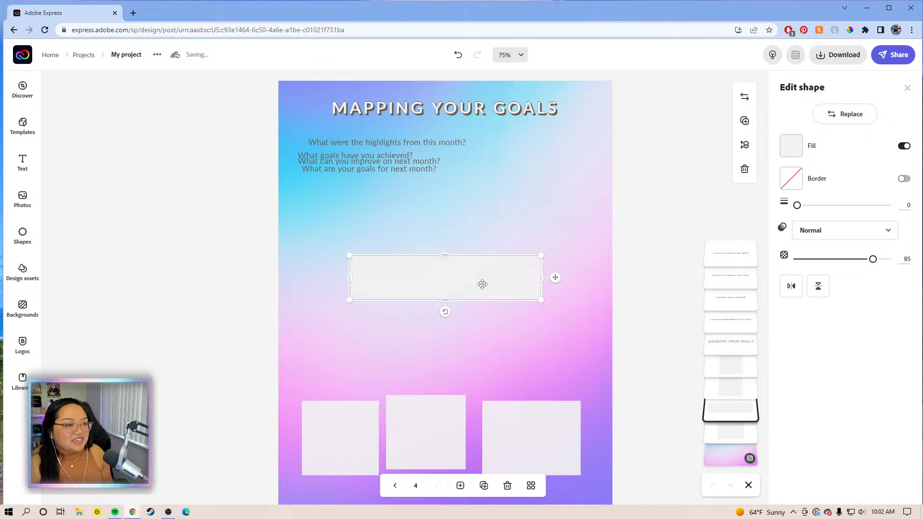
# - Give the centered box a dark brown #675D50 border with a thickness of 4
pyautogui.click(904, 179)
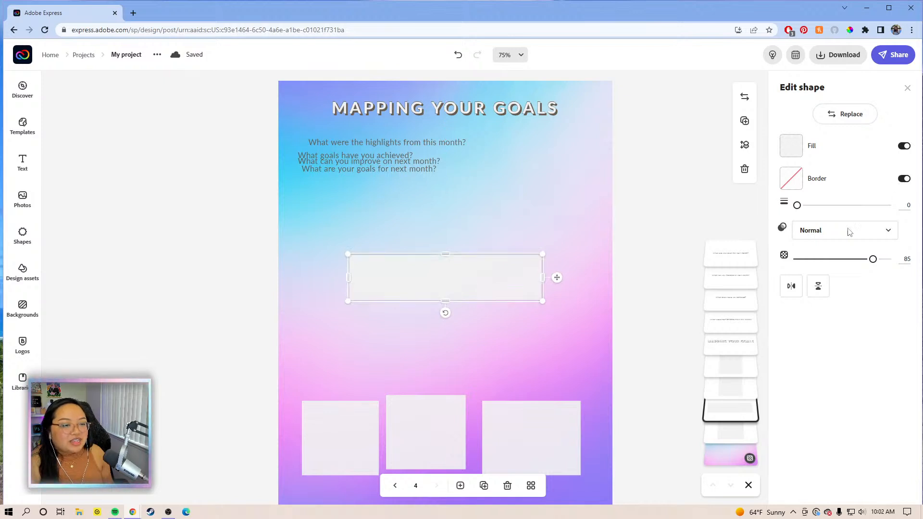
pyautogui.click(792, 186)
pyautogui.click(807, 283)
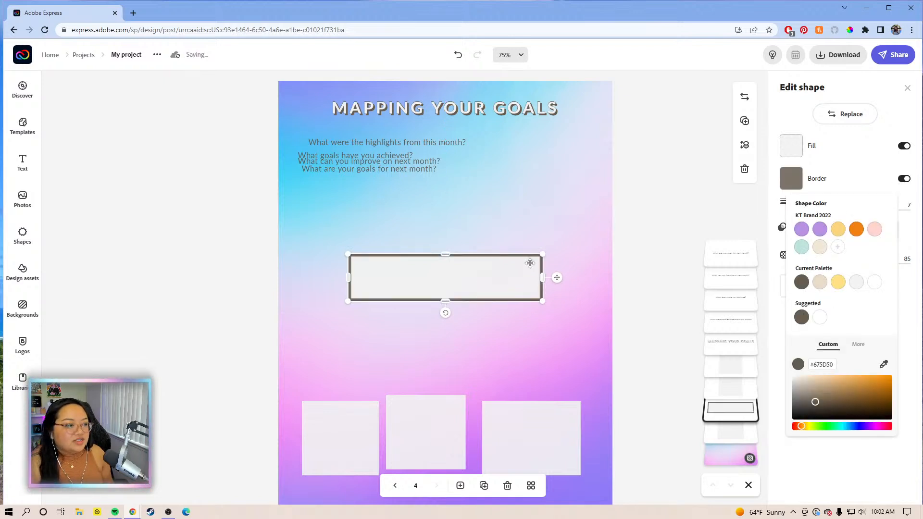
pyautogui.click(775, 166)
pyautogui.moveTo(814, 206); pyautogui.dragTo(806, 208)
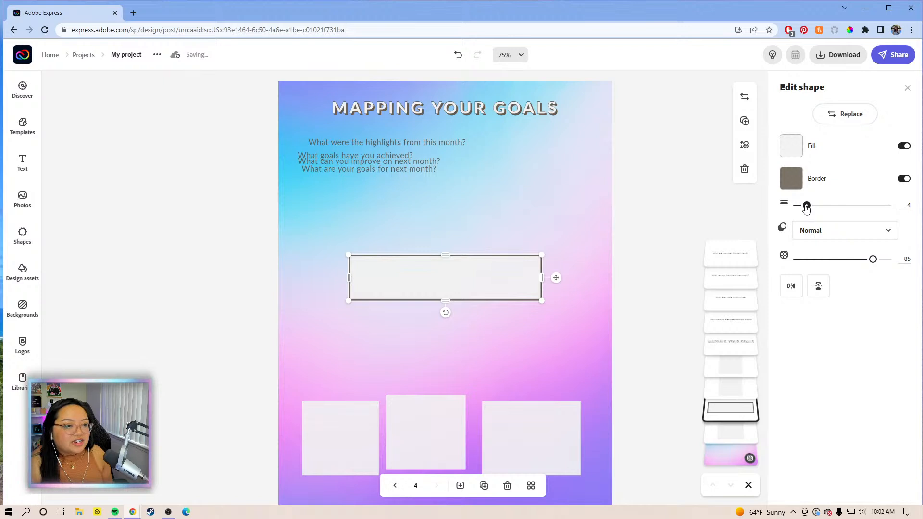
pyautogui.click(568, 270)
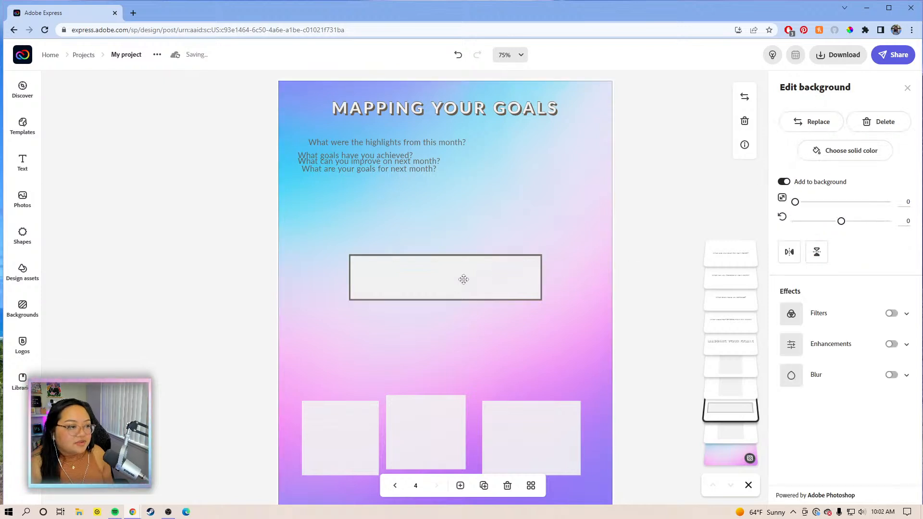
# - Reduce the width and height of the bordered box in the middle of the page, keeping it horizontally centered
pyautogui.click(532, 294)
pyautogui.moveTo(541, 278)
pyautogui.mouseDown()
pyautogui.moveTo(508, 277)
pyautogui.moveTo(542, 280)
pyautogui.mouseUp()
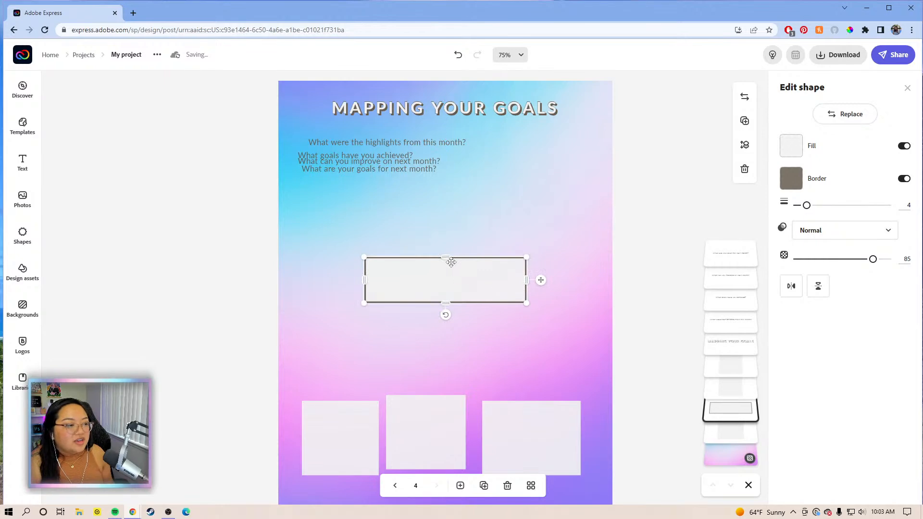
pyautogui.moveTo(448, 258); pyautogui.dragTo(451, 275)
pyautogui.moveTo(544, 290); pyautogui.dragTo(543, 285)
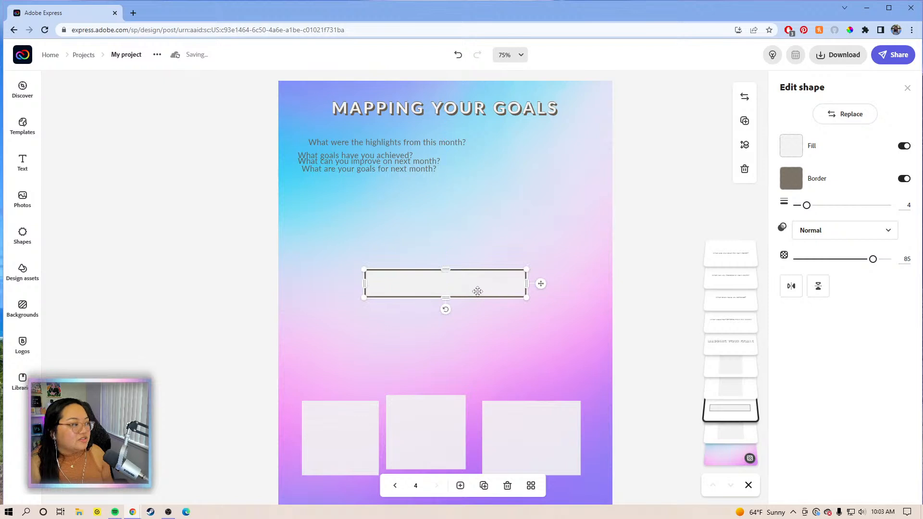
# - Replace the text "What are your goals for next month?" with "MY GOALS" and place it inside the bordered box
pyautogui.click(410, 169)
pyautogui.moveTo(411, 169); pyautogui.dragTo(513, 243)
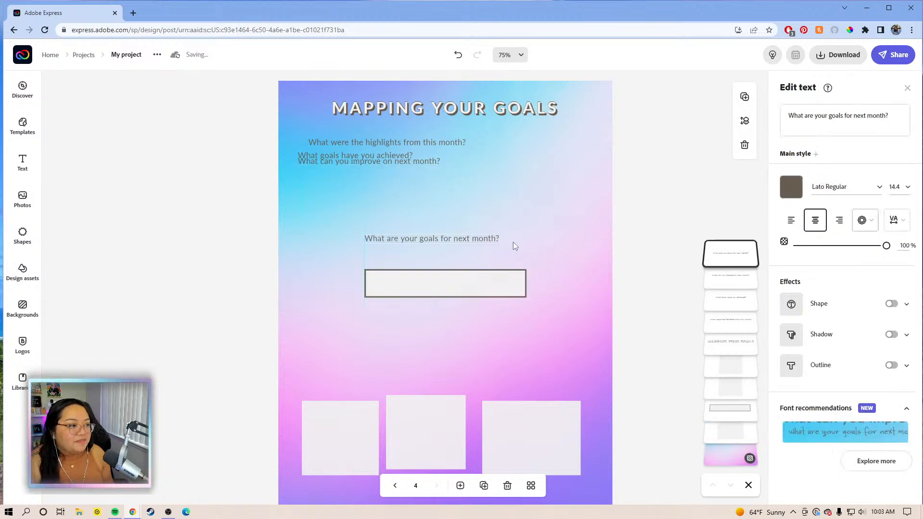
pyautogui.click(891, 119)
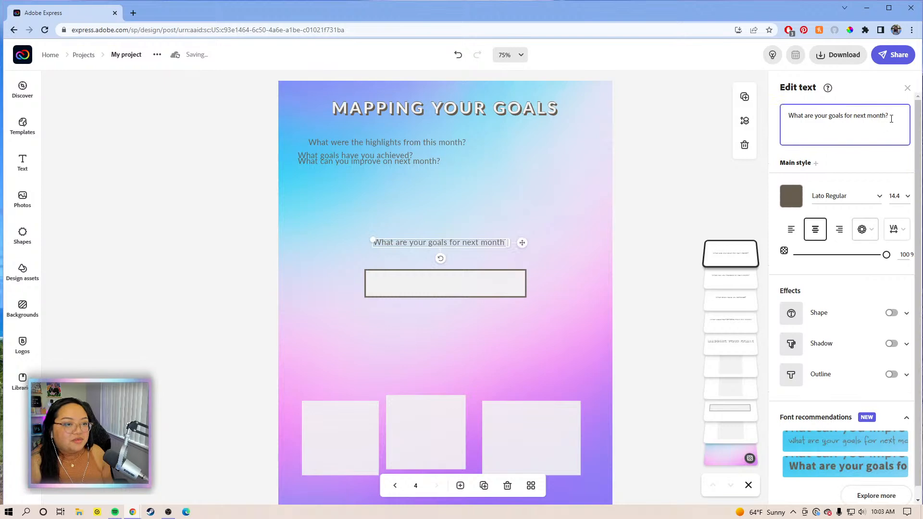
pyautogui.moveTo(892, 117); pyautogui.dragTo(793, 116)
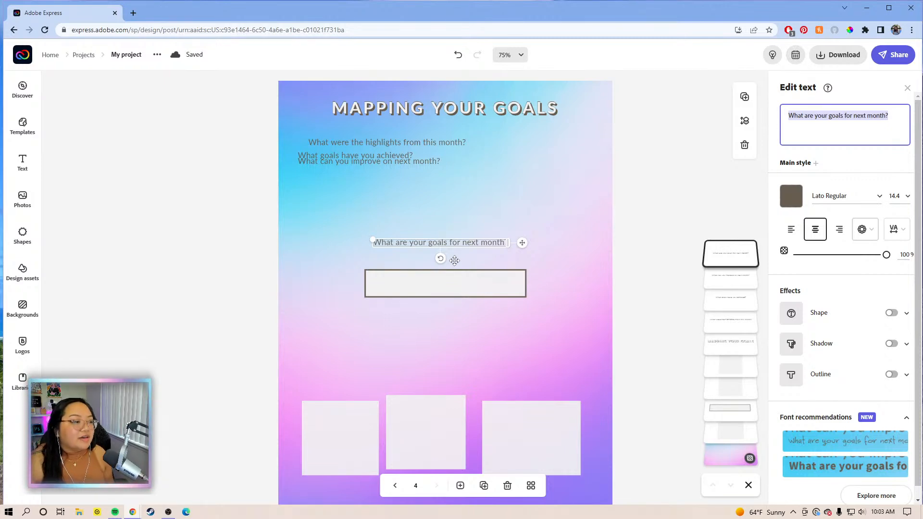
pyautogui.click(865, 121)
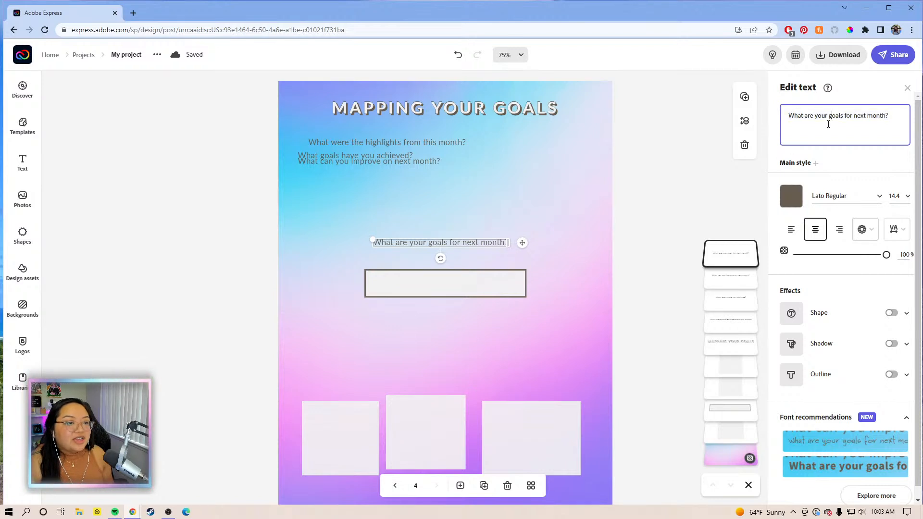
pyautogui.moveTo(897, 115); pyautogui.dragTo(783, 124)
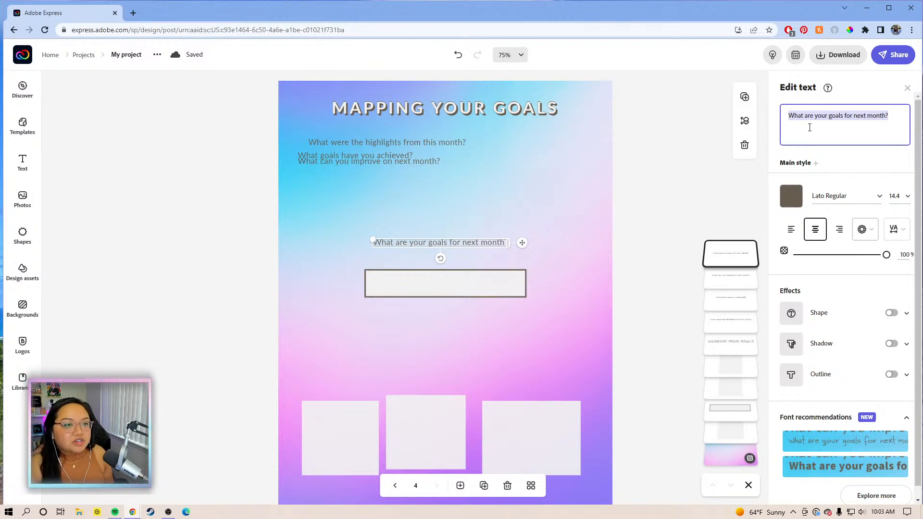
pyautogui.click(810, 127)
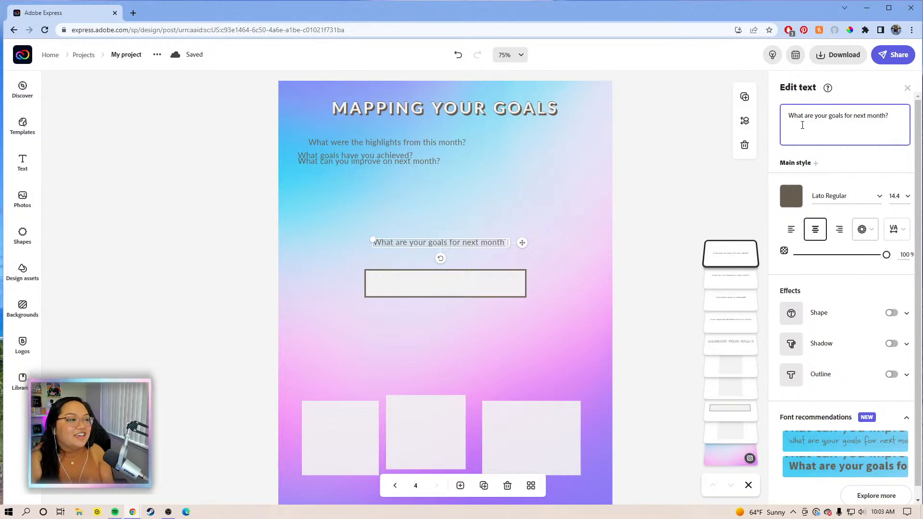
pyautogui.moveTo(898, 116); pyautogui.dragTo(781, 125)
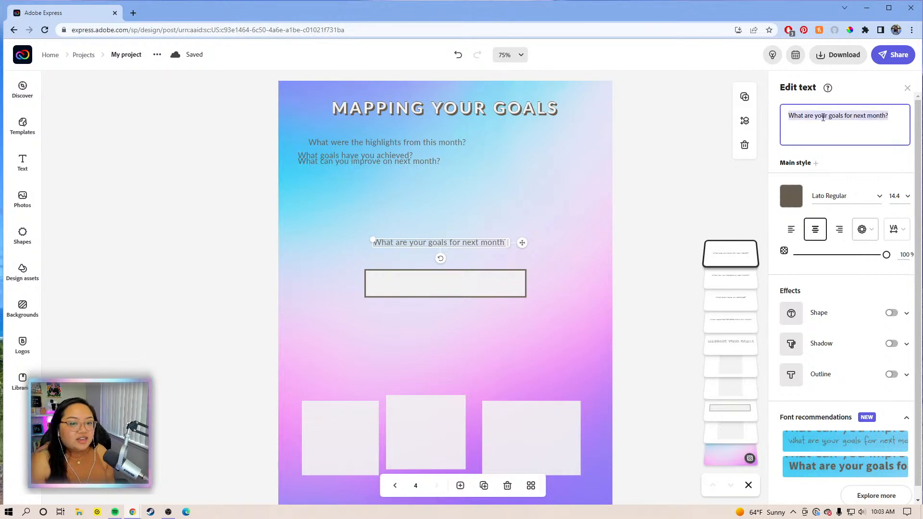
pyautogui.write('My ')
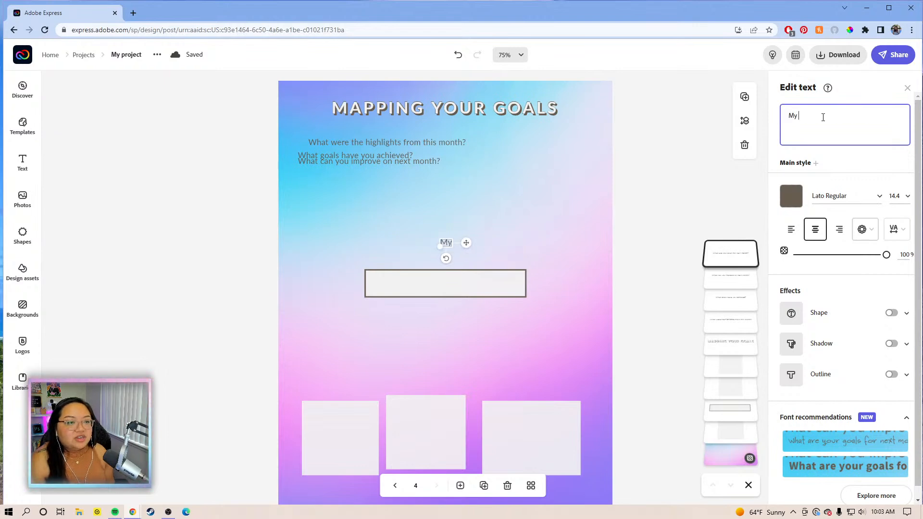
pyautogui.write('Y')
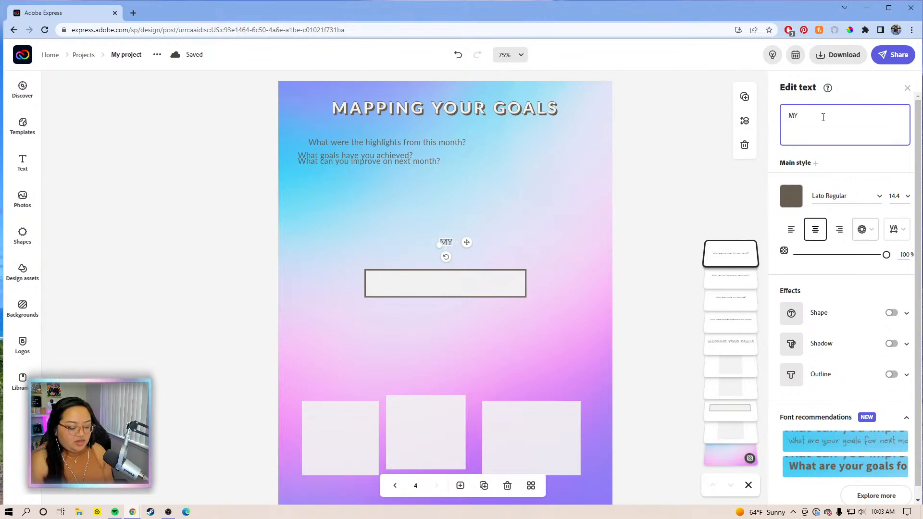
pyautogui.write(' GOALS')
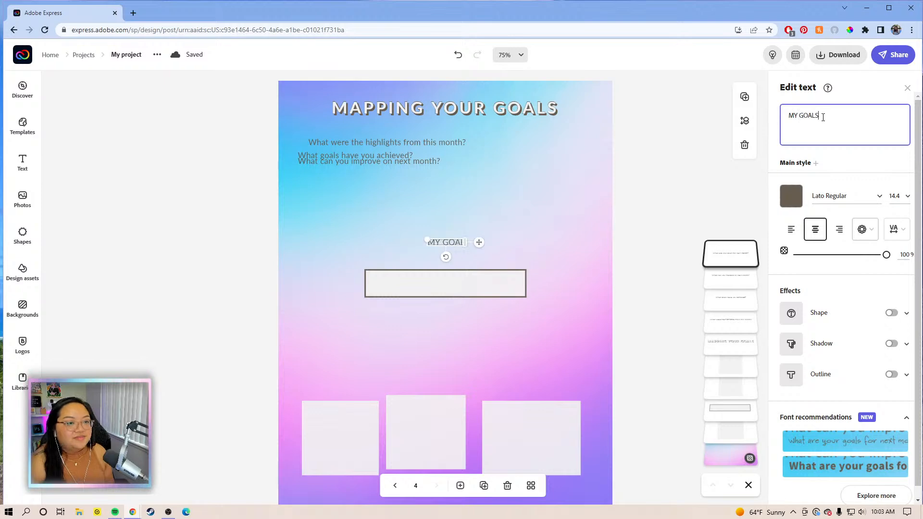
pyautogui.moveTo(481, 243); pyautogui.dragTo(485, 287)
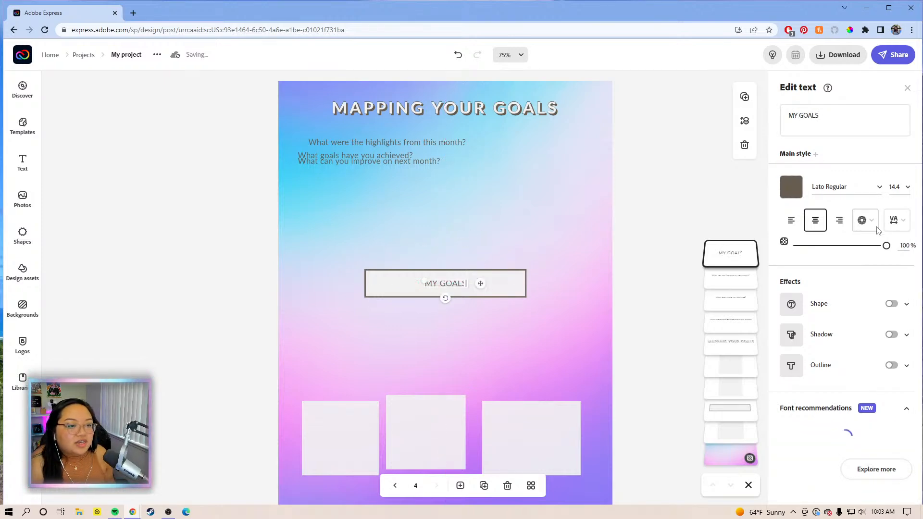
# - Set the MY GOALS text to Lato Bold from the brand fonts with a letter spacing of 20
pyautogui.click(878, 189)
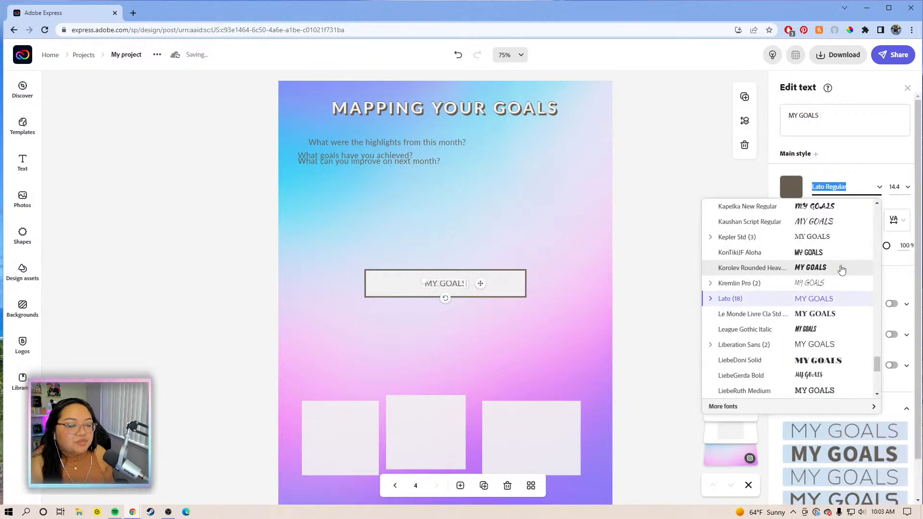
pyautogui.moveTo(876, 368); pyautogui.dragTo(877, 211)
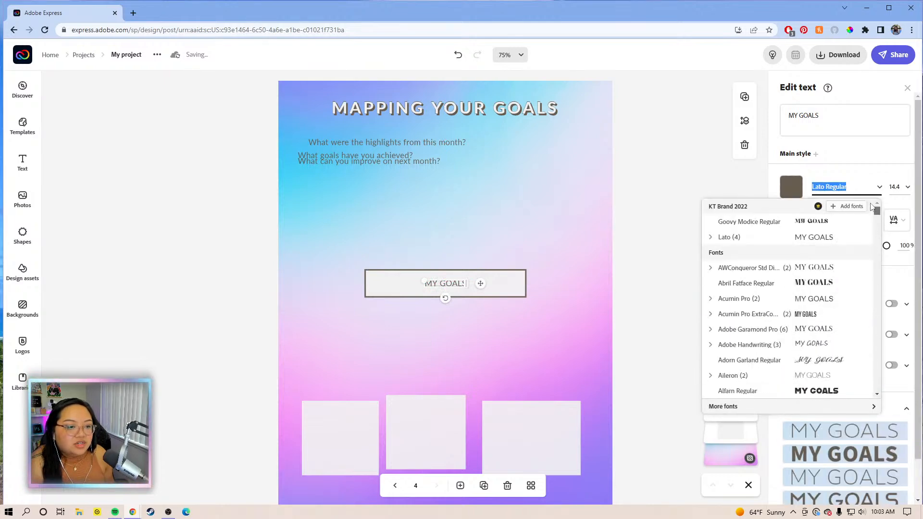
pyautogui.click(711, 238)
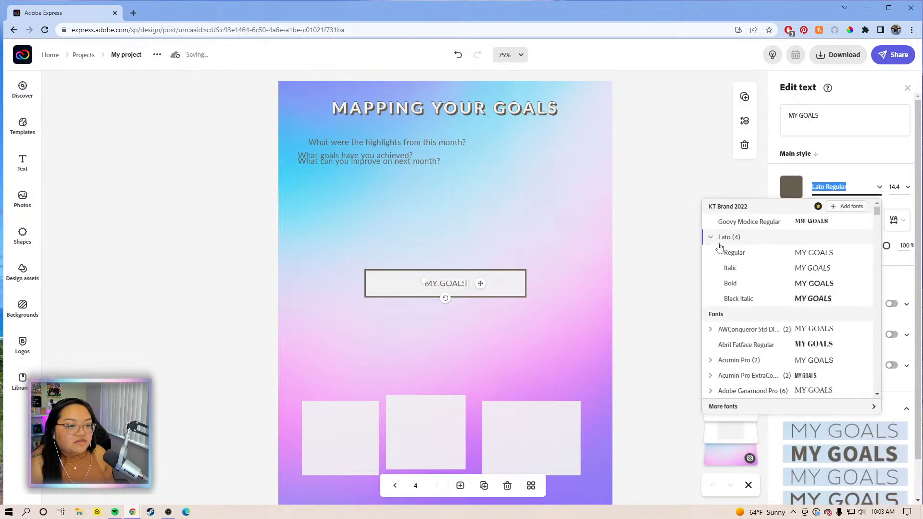
pyautogui.click(751, 284)
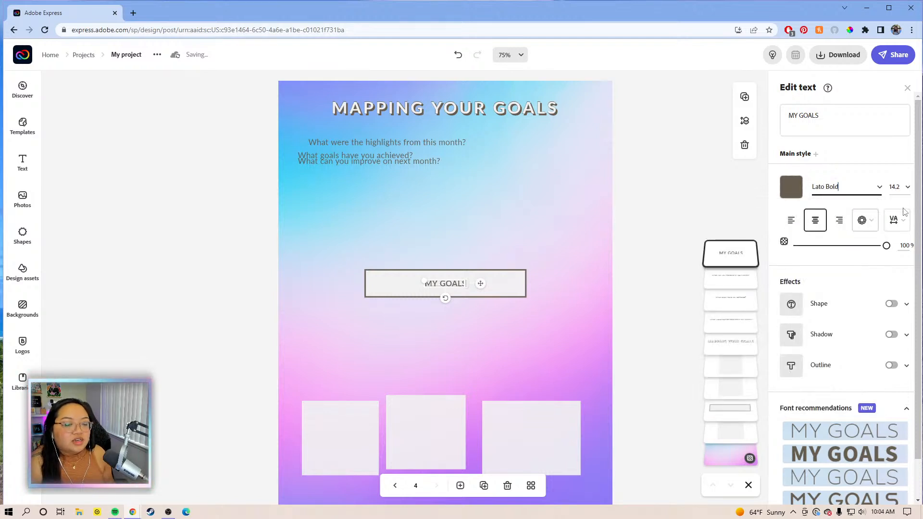
pyautogui.click(896, 219)
pyautogui.moveTo(794, 260); pyautogui.dragTo(809, 262)
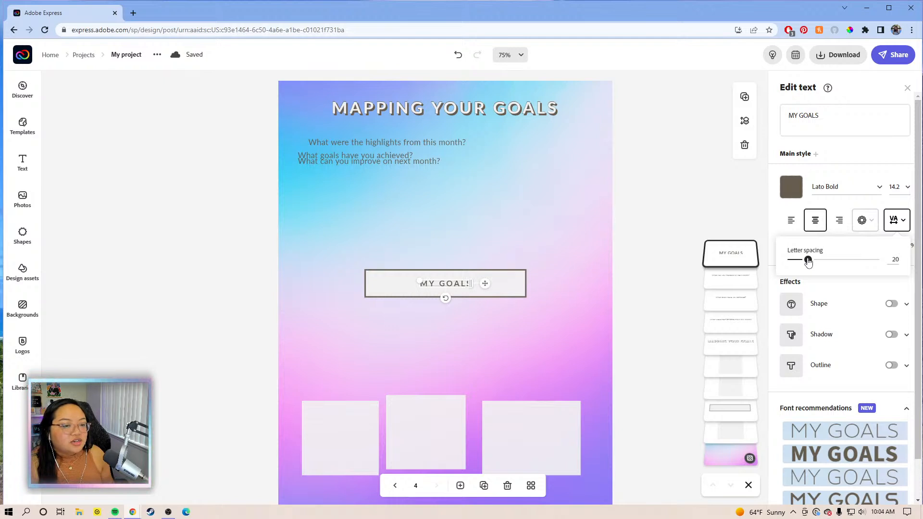
# - Enlarge the MY GOALS text to a size of about 26.7 and center it inside its box
pyautogui.click(401, 278)
pyautogui.moveTo(401, 276); pyautogui.dragTo(374, 270)
pyautogui.moveTo(485, 281); pyautogui.dragTo(505, 286)
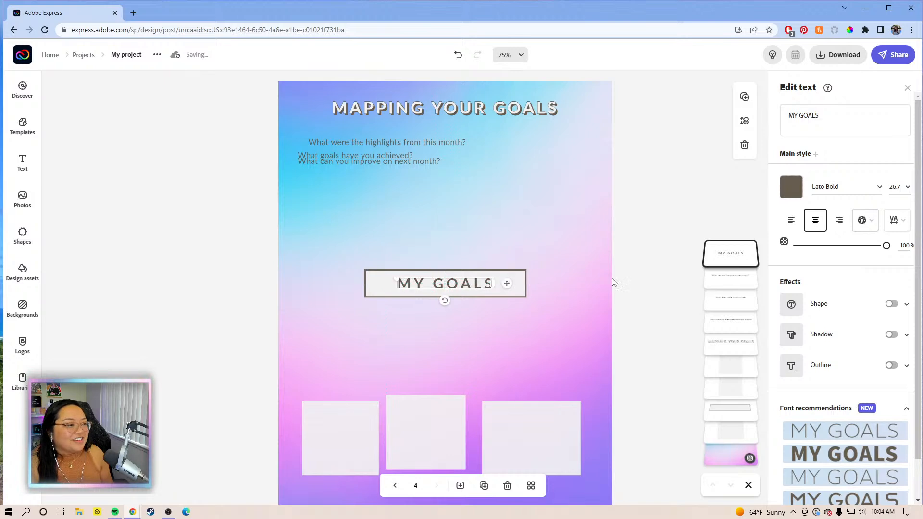
pyautogui.click(602, 301)
# - Delete the left and middle boxes from the row near the page's lower edge
pyautogui.click(544, 440)
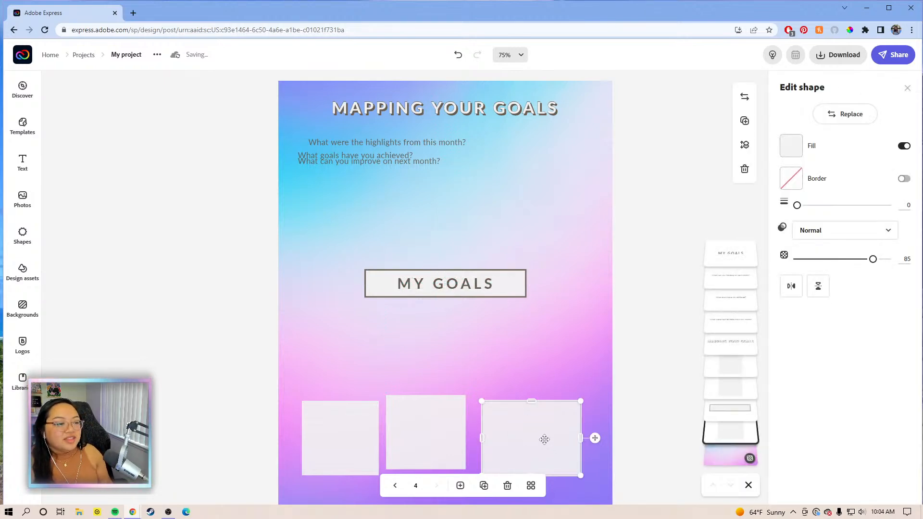
pyautogui.click(416, 441)
pyautogui.press('Delete')
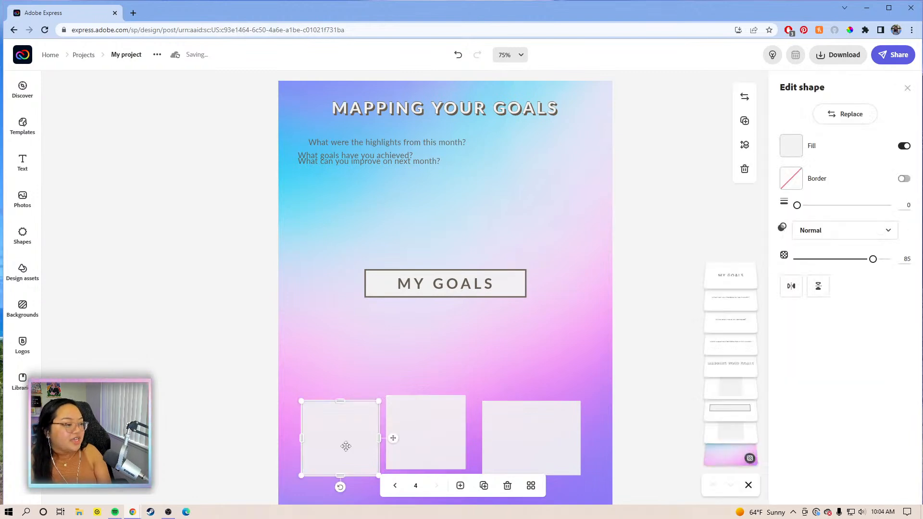
pyautogui.click(346, 447)
pyautogui.press('Delete')
# - Move the remaining borderless box to the page's upper right and give it a #675D50 border with a thickness of 4
pyautogui.moveTo(523, 434); pyautogui.dragTo(533, 212)
pyautogui.click(902, 180)
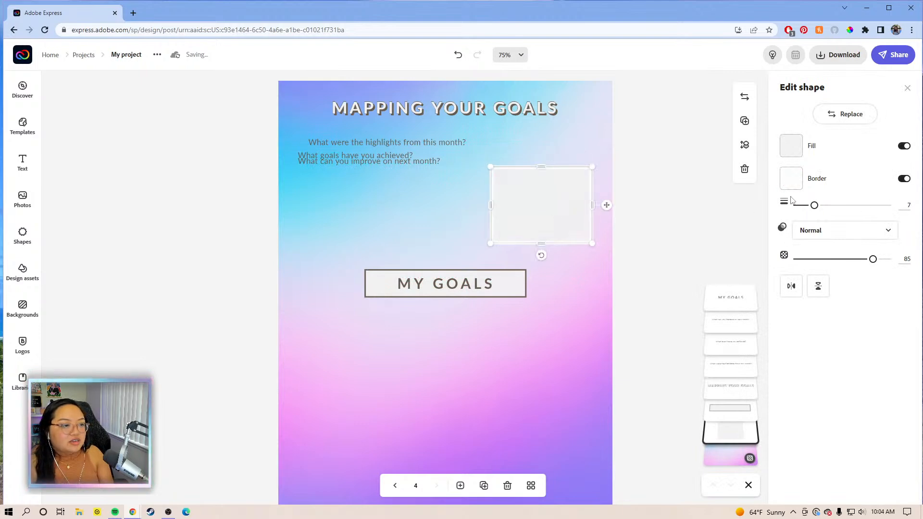
pyautogui.click(791, 179)
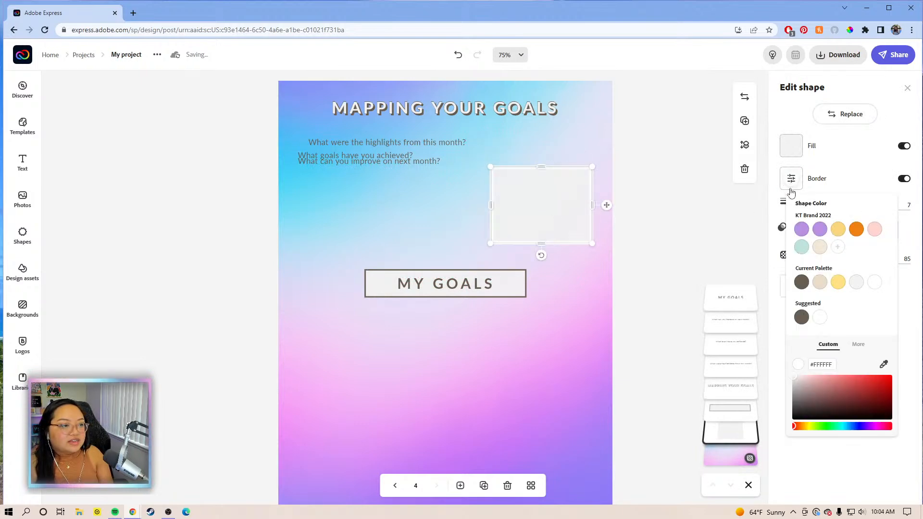
pyautogui.click(802, 283)
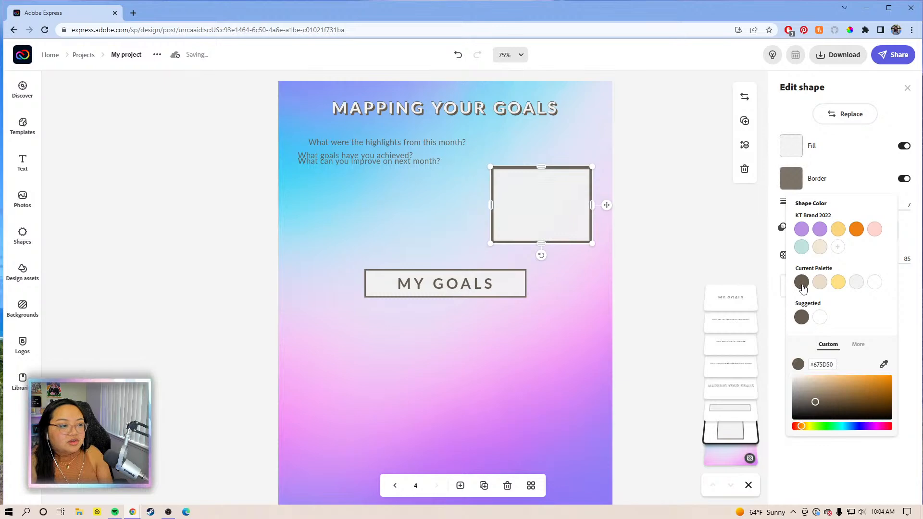
pyautogui.click(909, 205)
pyautogui.write('4')
pyautogui.press('Return')
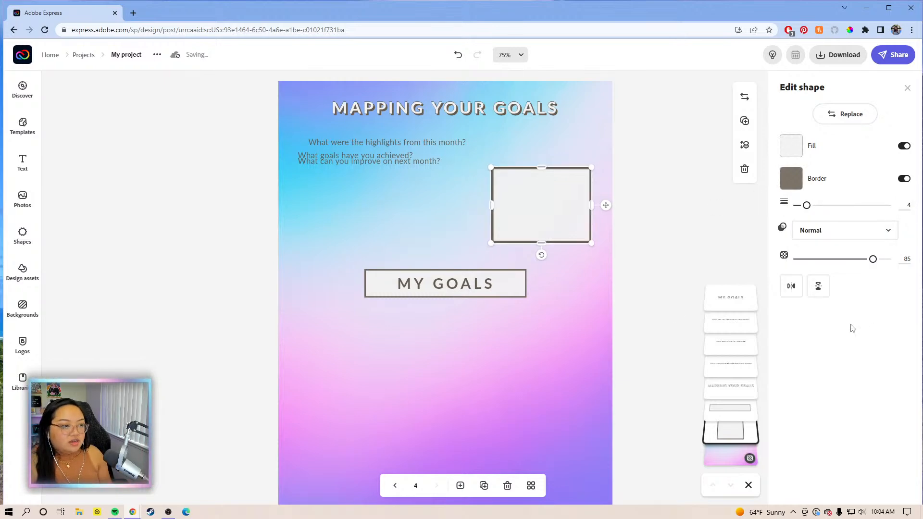
# - Enlarge the upper-right box by extending its top edge upward and its left edge outward
pyautogui.moveTo(541, 167); pyautogui.dragTo(542, 153)
pyautogui.moveTo(490, 198); pyautogui.dragTo(470, 197)
pyautogui.click(534, 196)
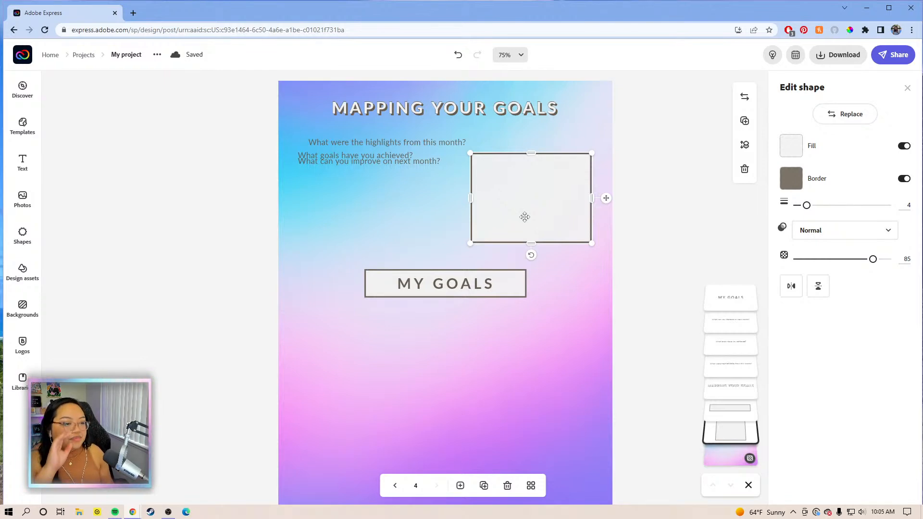
# - Examine the preset page sizes available for resizing the design, including the landscape and portrait formats
pyautogui.click(674, 216)
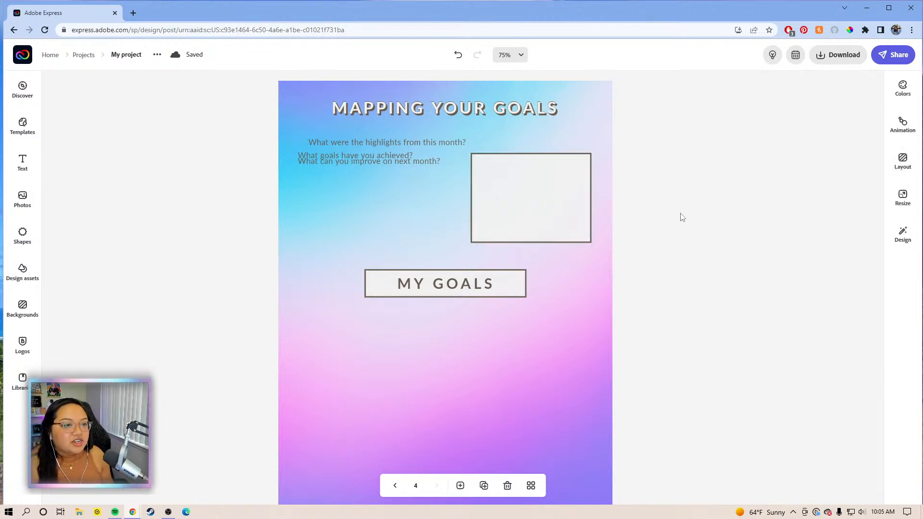
pyautogui.click(903, 197)
pyautogui.scroll(-4, 818, 284)
pyautogui.scroll(-15, 819, 284)
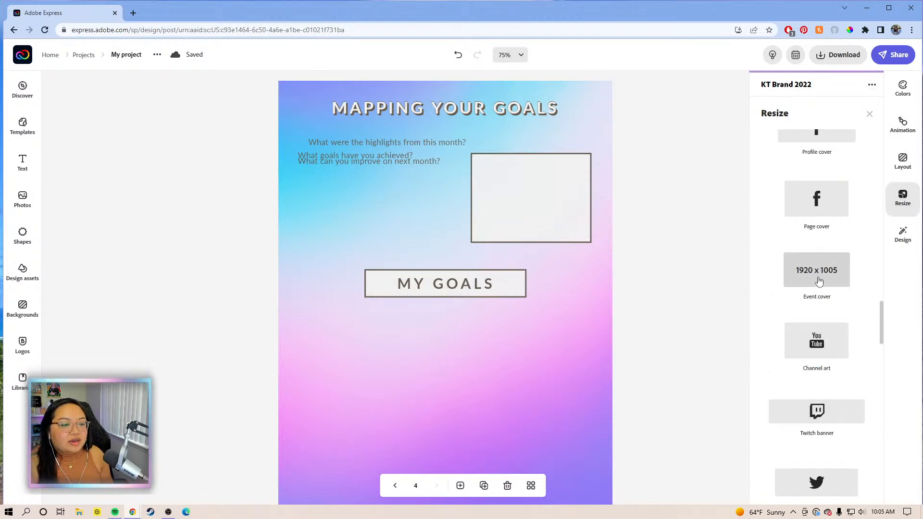
pyautogui.scroll(-5, 820, 275)
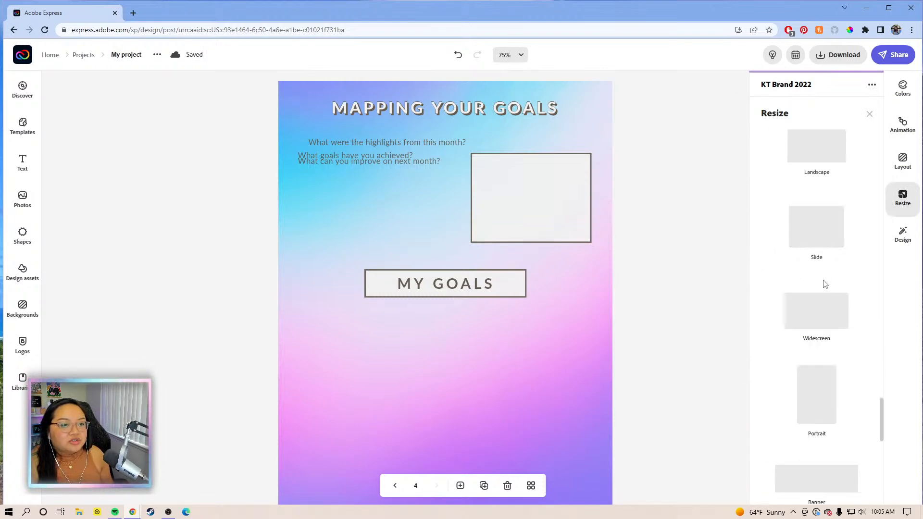
pyautogui.scroll(2, 806, 240)
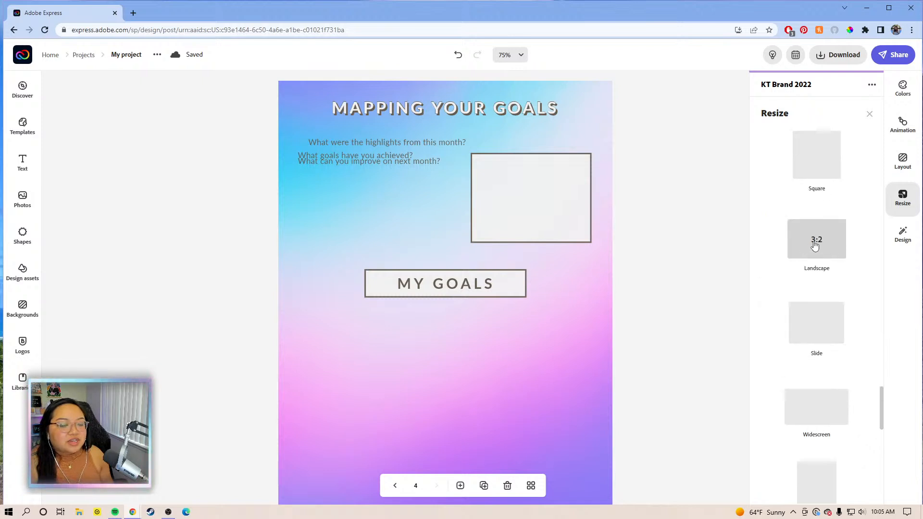
pyautogui.scroll(-3, 824, 269)
pyautogui.scroll(3, 851, 347)
pyautogui.moveTo(882, 432); pyautogui.dragTo(885, 124)
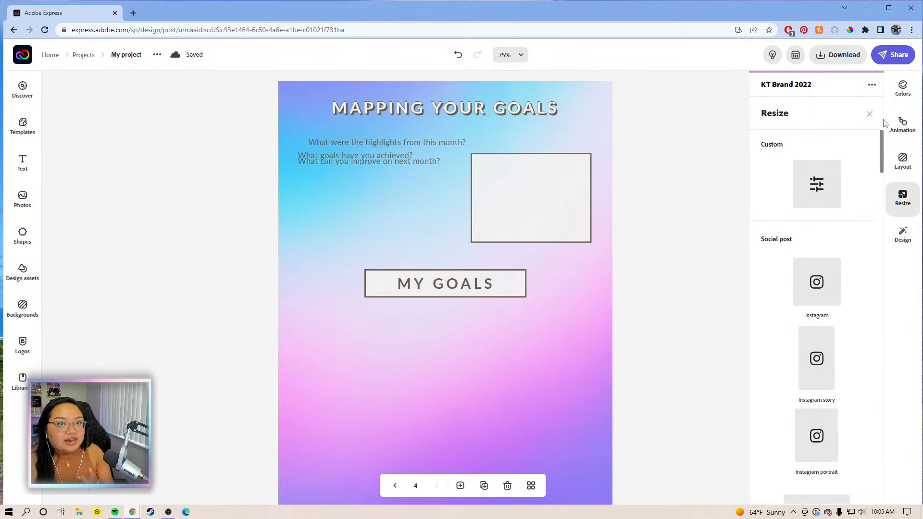
pyautogui.click(830, 176)
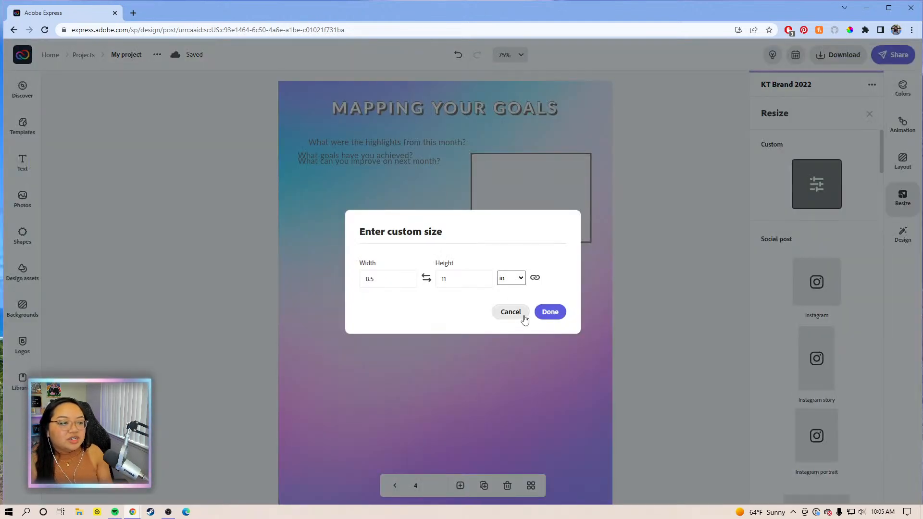
pyautogui.click(365, 283)
pyautogui.click(458, 285)
pyautogui.click(426, 281)
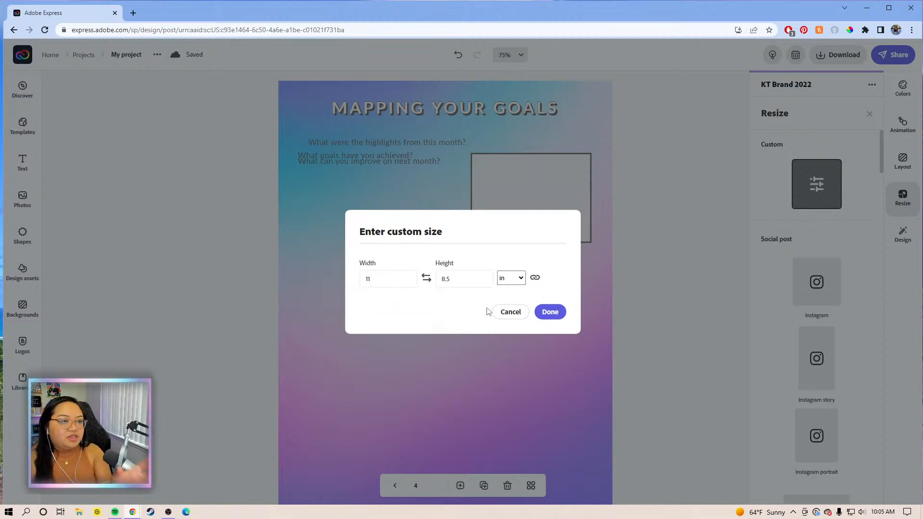
pyautogui.click(523, 311)
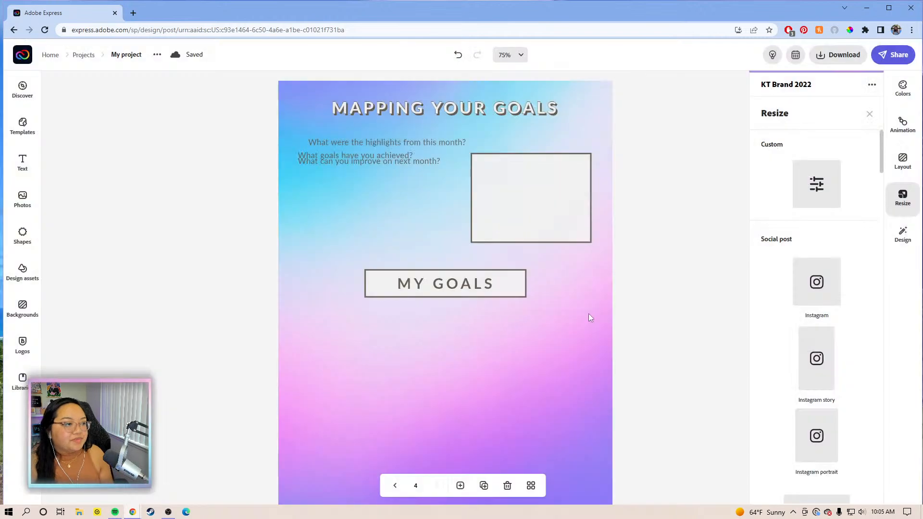
# - Duplicate the upper-right box and arrange the copies into a two-by-two grid around the MY GOALS box
pyautogui.click(542, 199)
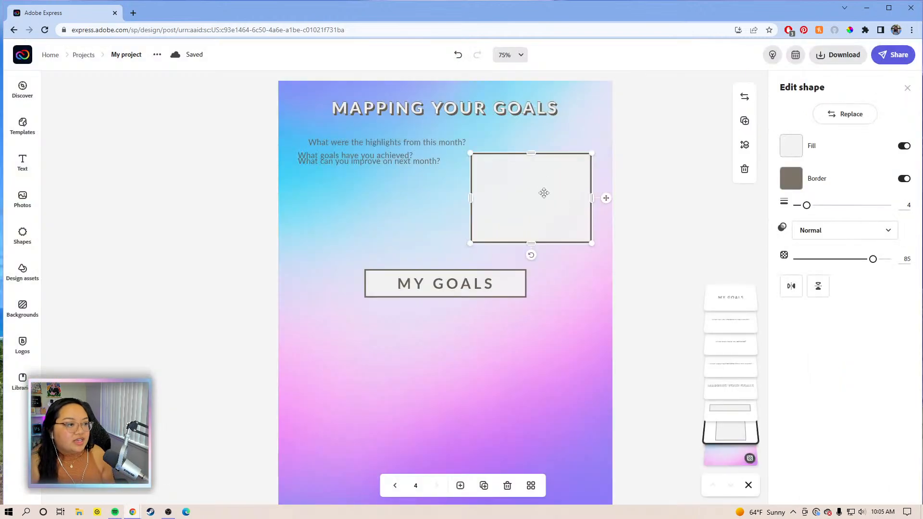
pyautogui.click(745, 120)
pyautogui.moveTo(537, 202); pyautogui.dragTo(372, 198)
pyautogui.click(745, 121)
pyautogui.moveTo(384, 202); pyautogui.dragTo(546, 364)
pyautogui.click(745, 121)
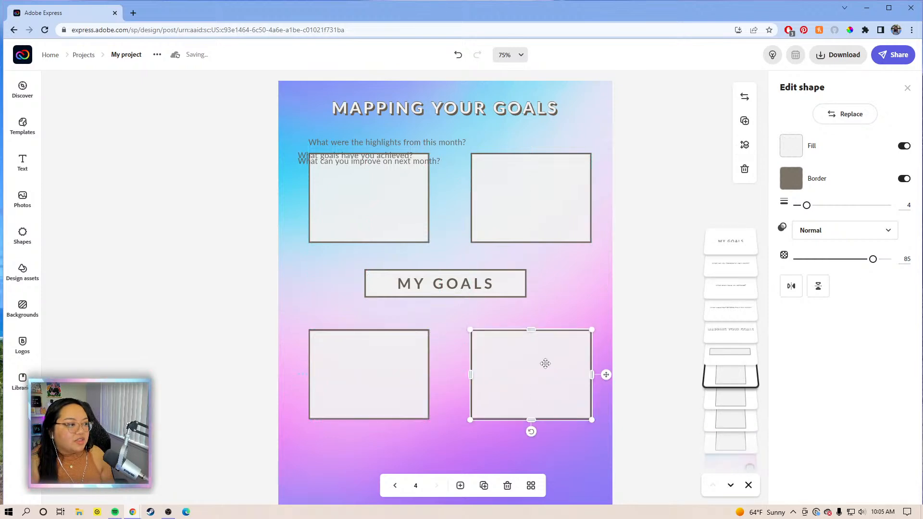
# - Replace the question about this month's highlights with 1 YEAR and position it just above the upper-left box
pyautogui.click(434, 143)
pyautogui.click(832, 123)
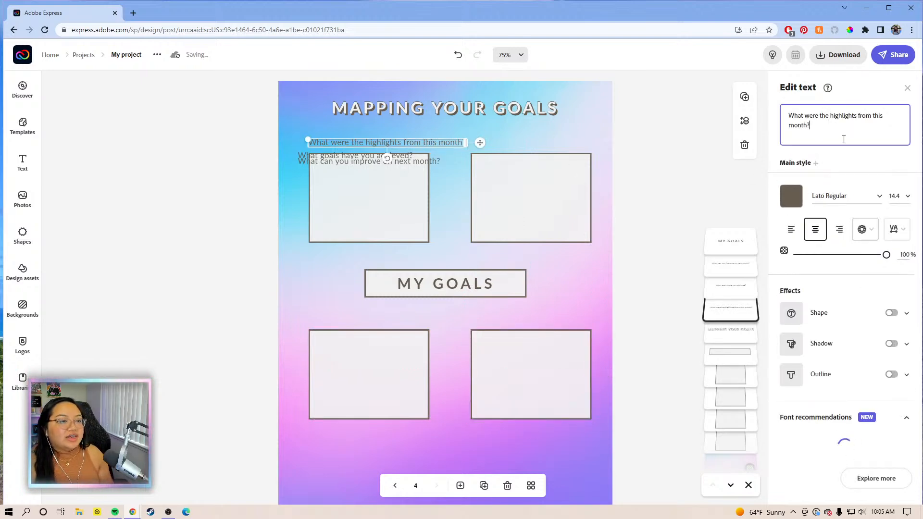
pyautogui.moveTo(830, 135); pyautogui.dragTo(773, 118)
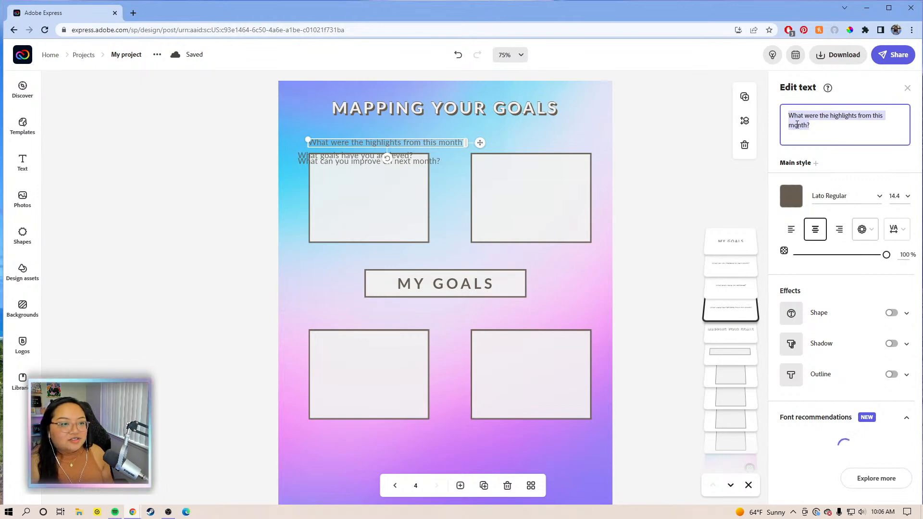
pyautogui.press('BackSpace')
pyautogui.write('1 year')
pyautogui.press('BackSpace')
pyautogui.press('BackSpace')
pyautogui.press('BackSpace')
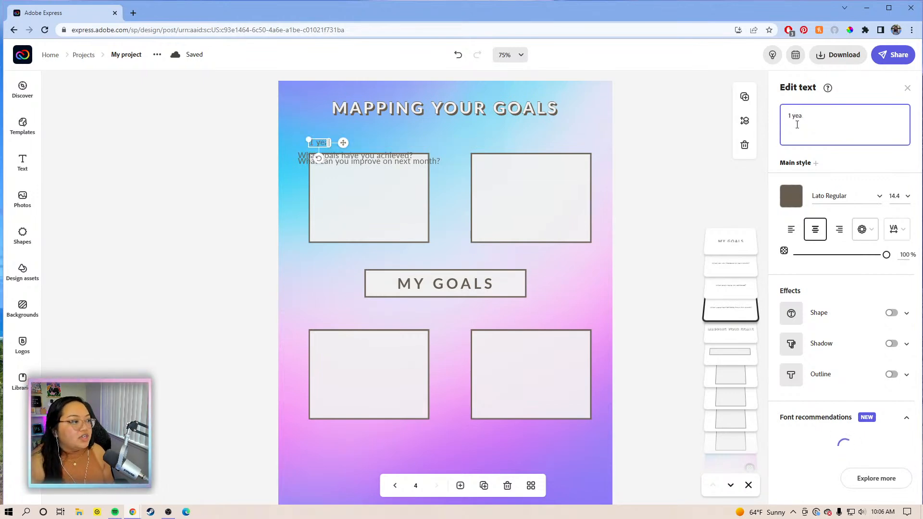
pyautogui.press('BackSpace')
pyautogui.write('YEAR')
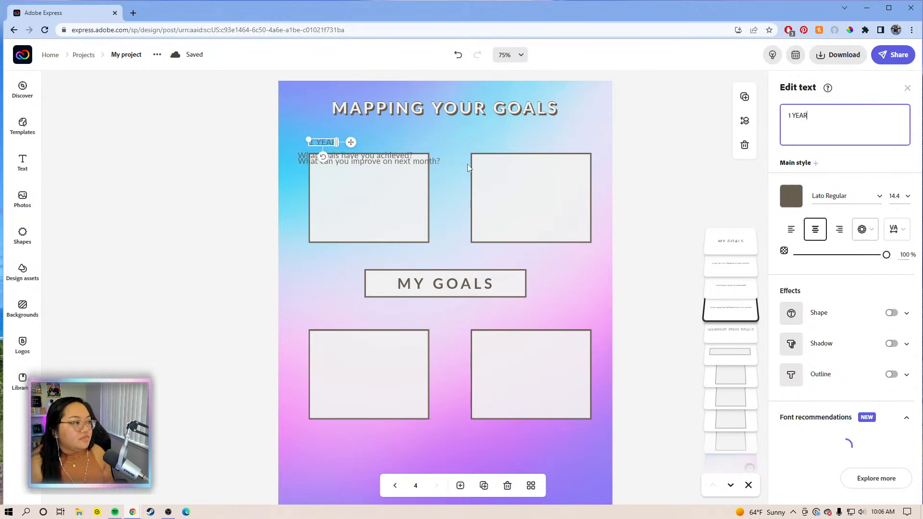
pyautogui.click(352, 146)
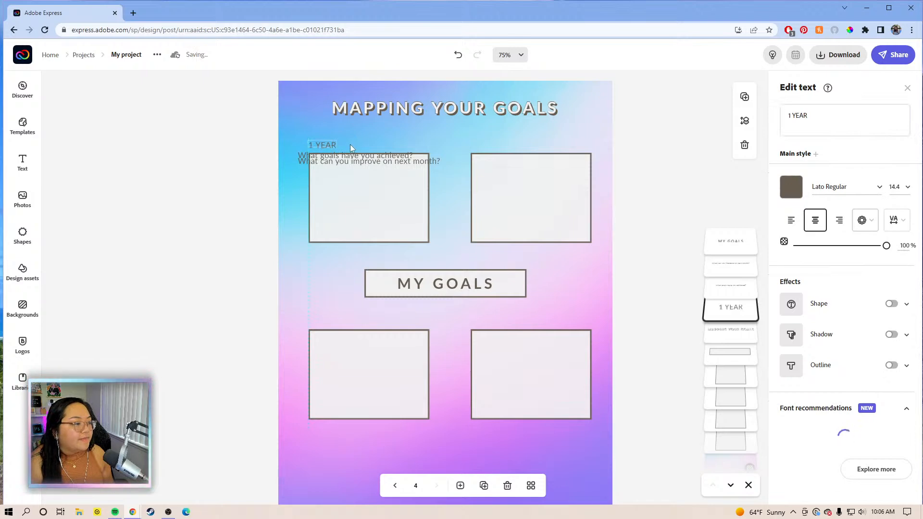
pyautogui.click(327, 143)
# - Delete the leftover questions about achieved goals and next month's improvements from the upper-left box
pyautogui.click(306, 160)
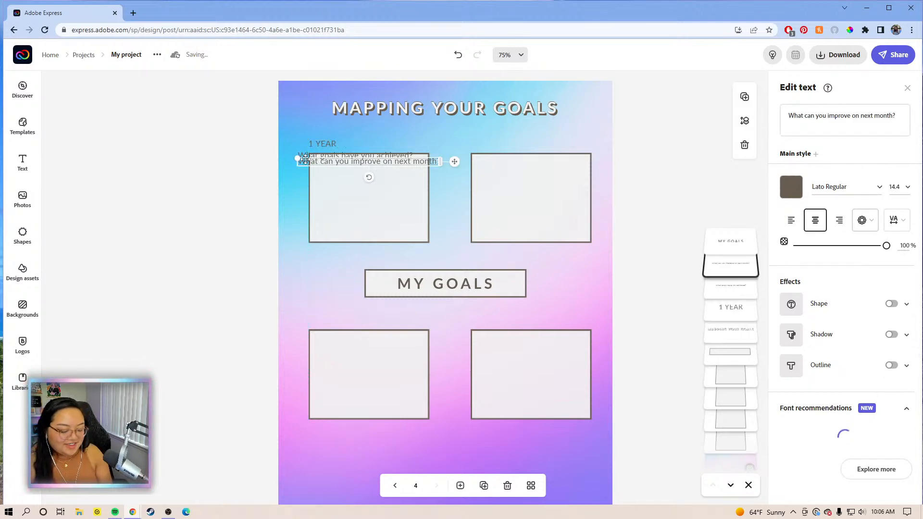
pyautogui.click(302, 155)
pyautogui.press('Delete')
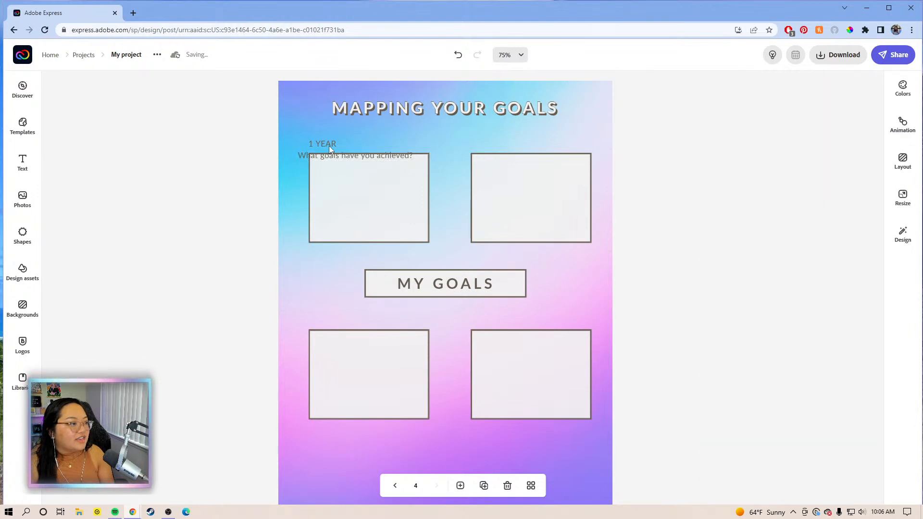
# - Place a copy of the 1 YEAR label above the upper-right box and change it to 2 YEARS on one line
pyautogui.click(329, 145)
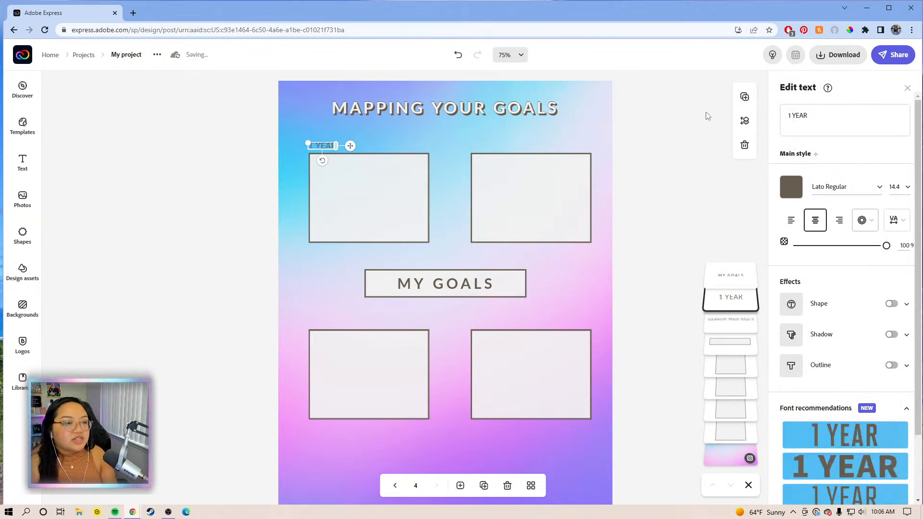
pyautogui.moveTo(360, 155); pyautogui.dragTo(515, 146)
pyautogui.click(794, 116)
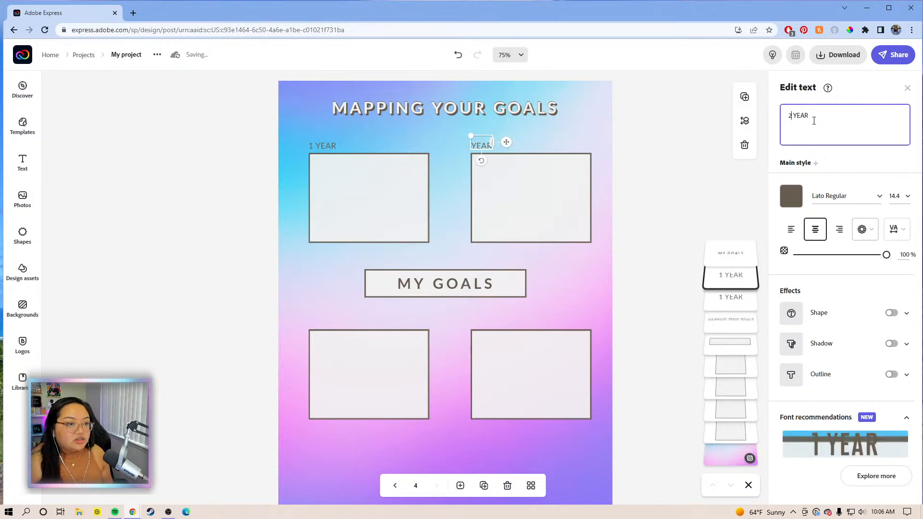
pyautogui.write('S')
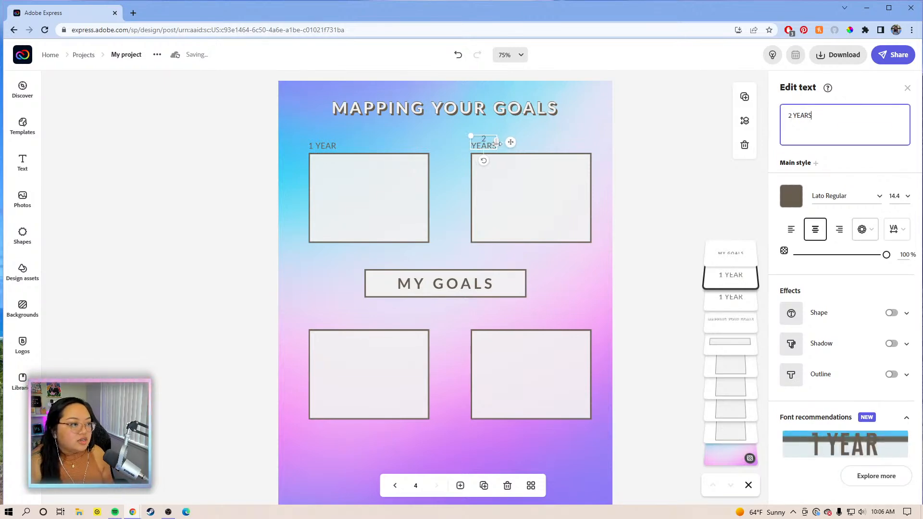
pyautogui.moveTo(511, 142); pyautogui.dragTo(524, 146)
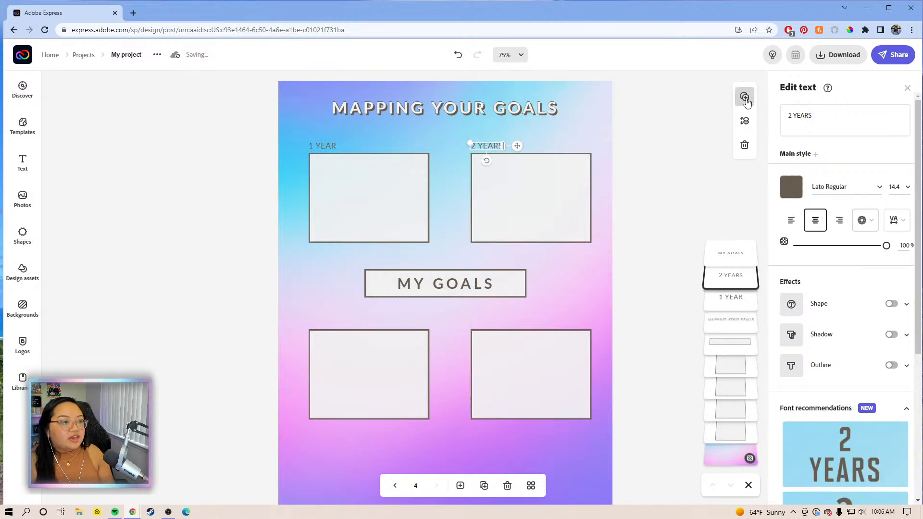
# - Place a copy of the 2 YEARS label above the lower-left box and change it to 5 YEARS on one line
pyautogui.moveTo(529, 156); pyautogui.dragTo(362, 318)
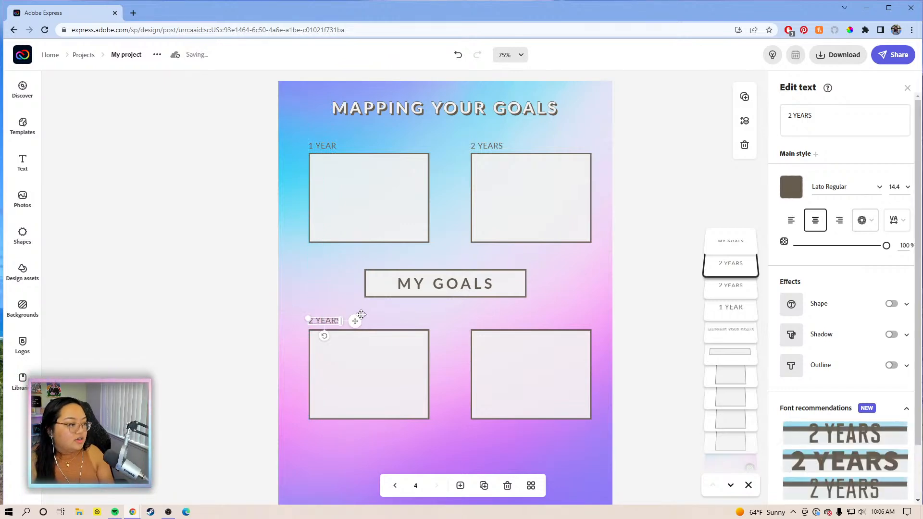
pyautogui.click(812, 121)
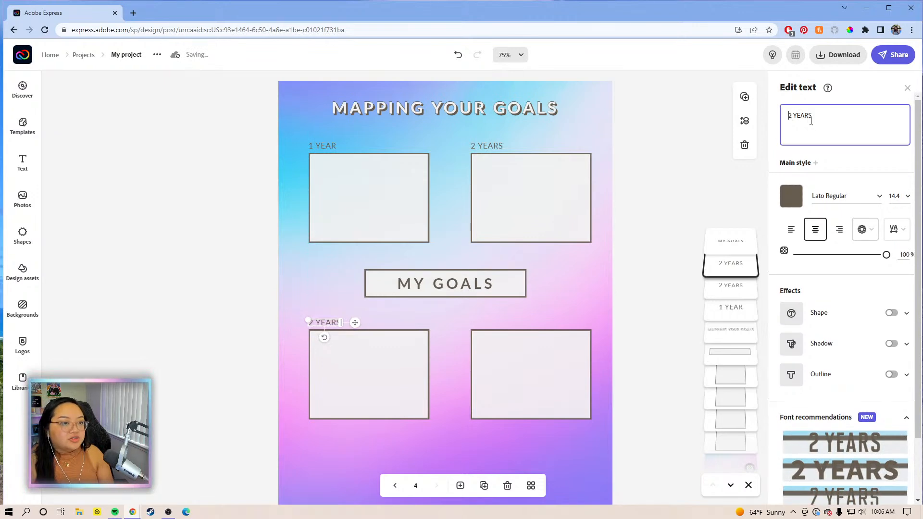
pyautogui.press('BackSpace')
pyautogui.write('5')
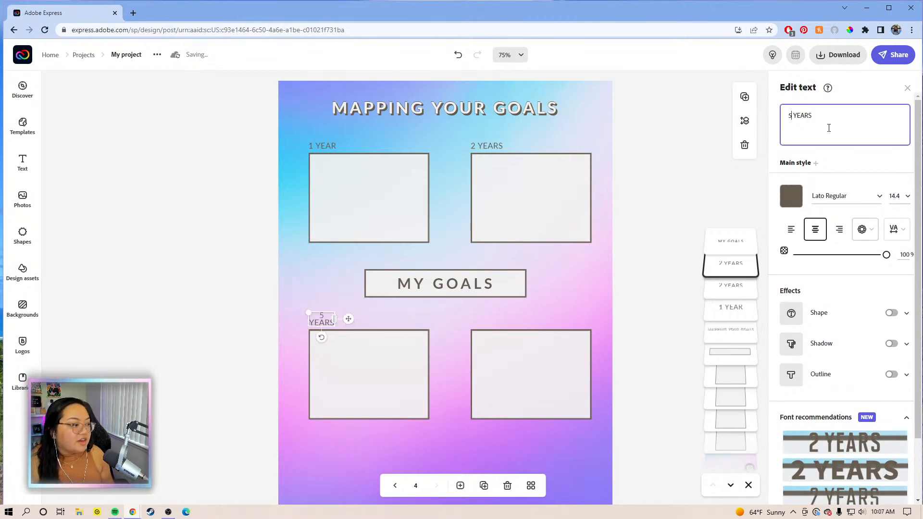
pyautogui.moveTo(334, 319); pyautogui.dragTo(358, 321)
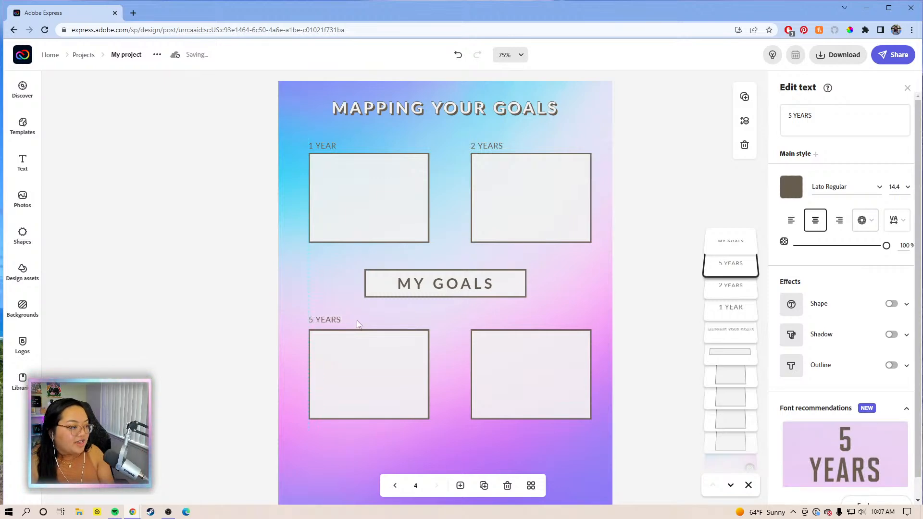
pyautogui.moveTo(357, 321); pyautogui.dragTo(357, 320)
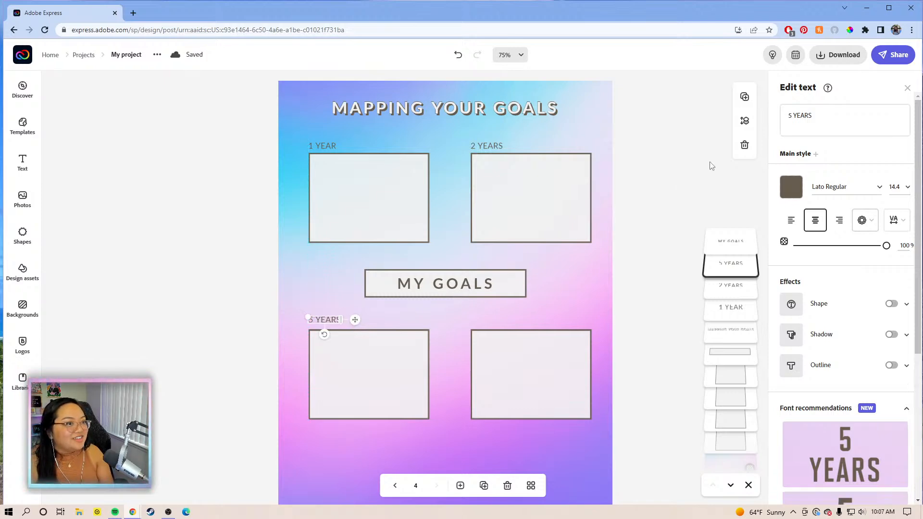
# - Place a copy of the 5 YEARS label above the lower-right box and change it to 10 YEARS on one line
pyautogui.click(745, 96)
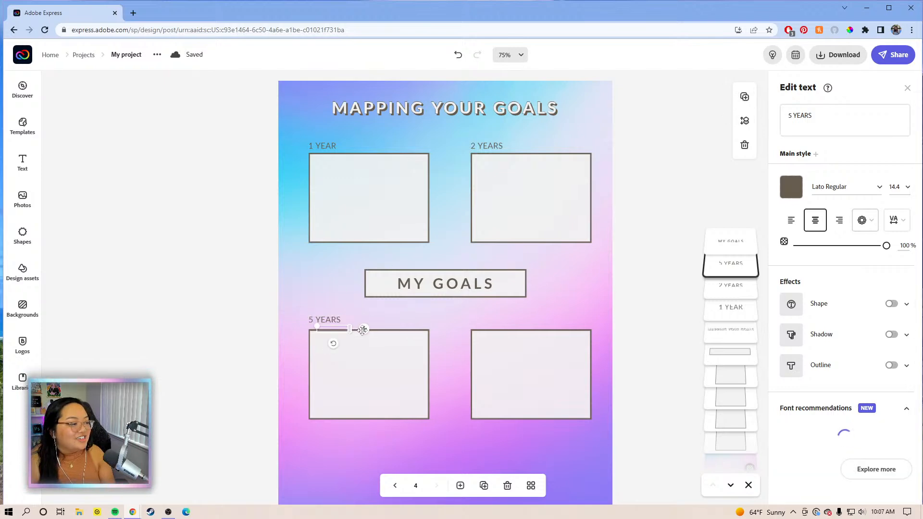
pyautogui.moveTo(362, 329); pyautogui.dragTo(519, 325)
pyautogui.click(808, 114)
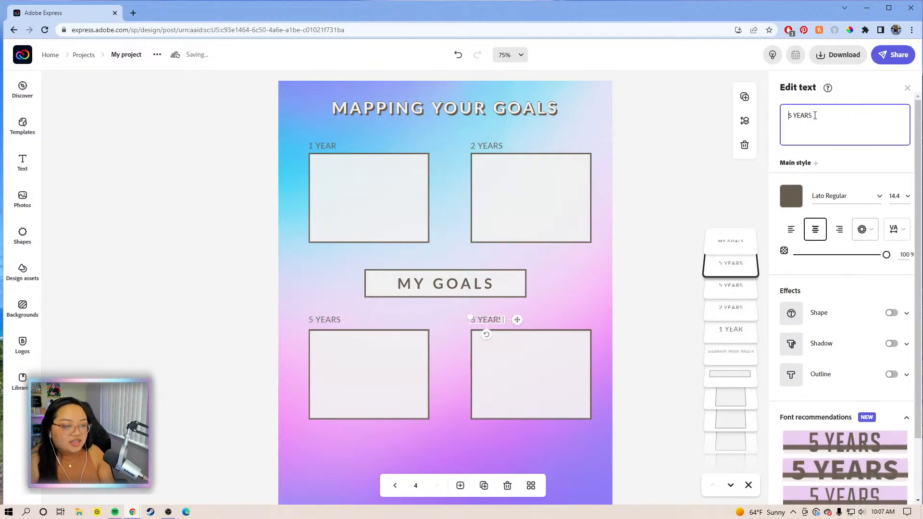
pyautogui.write('10')
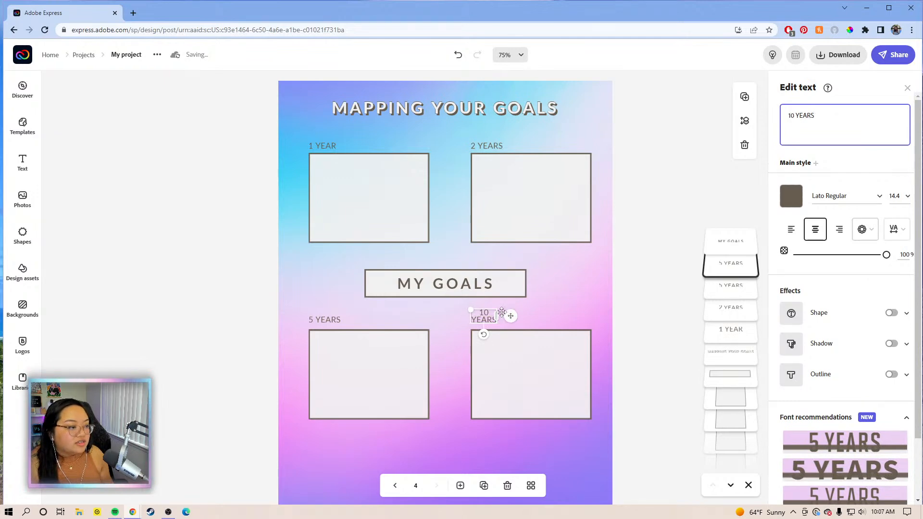
pyautogui.moveTo(496, 316); pyautogui.dragTo(526, 324)
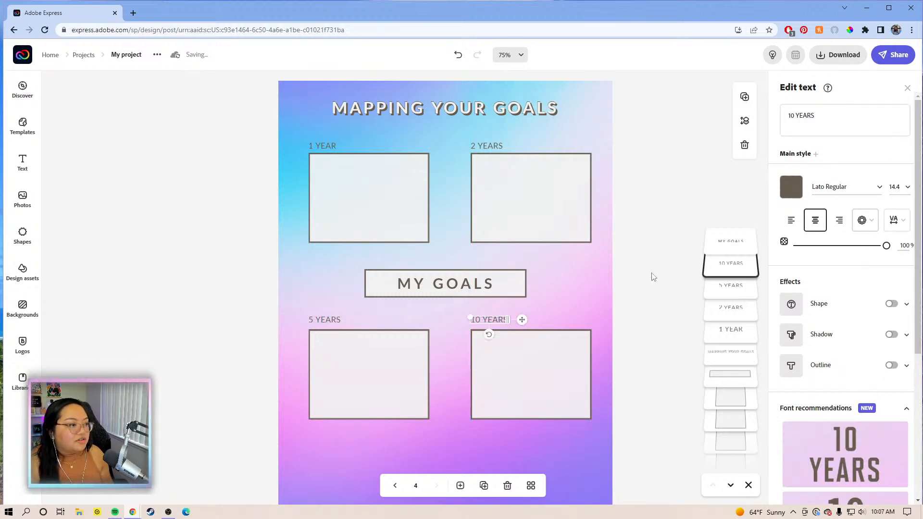
pyautogui.click(620, 272)
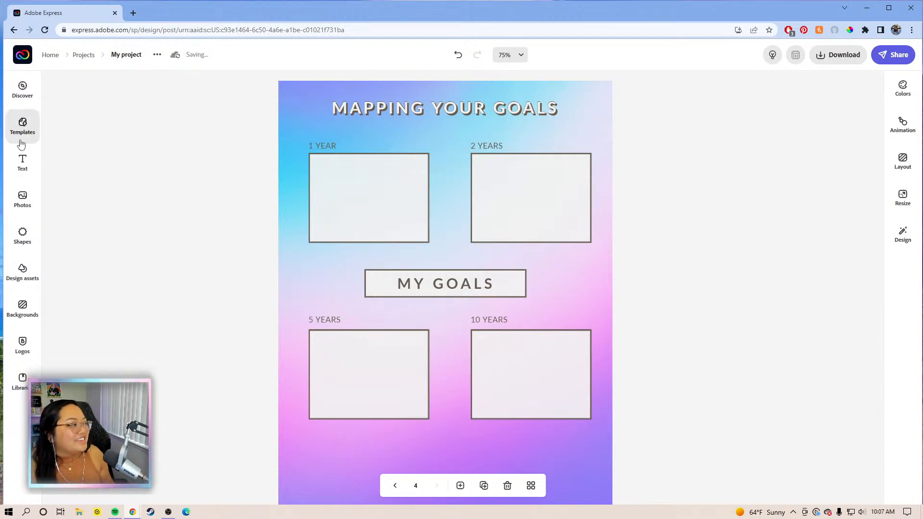
# - Add a basic line shape just above the MY GOALS box and set its thickness to 4
pyautogui.click(22, 234)
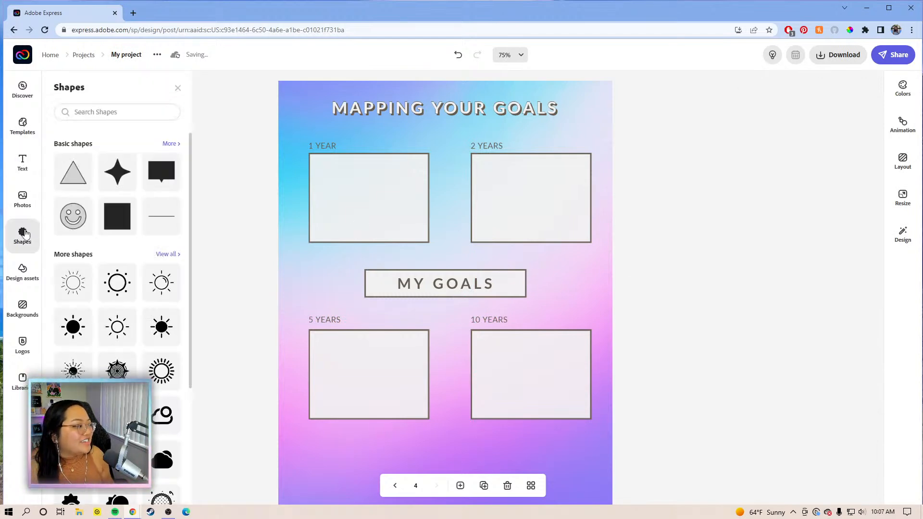
pyautogui.click(170, 213)
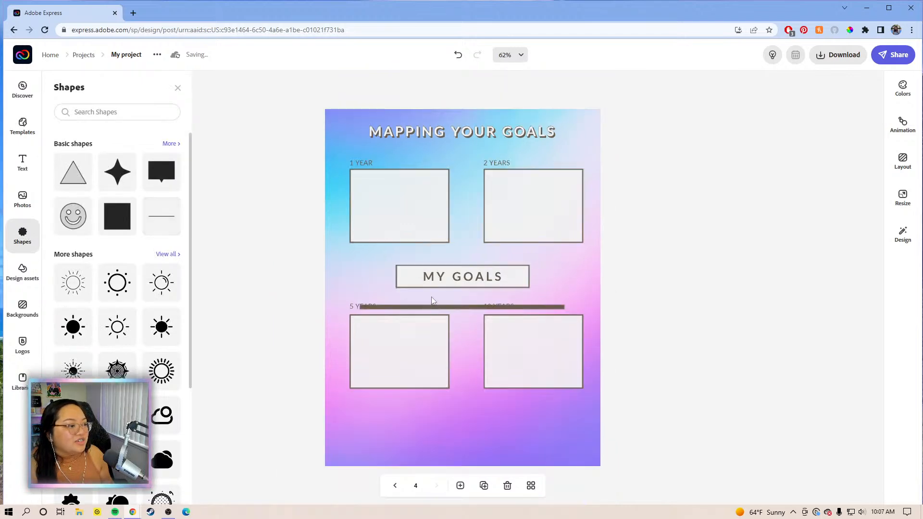
pyautogui.moveTo(434, 312); pyautogui.dragTo(443, 251)
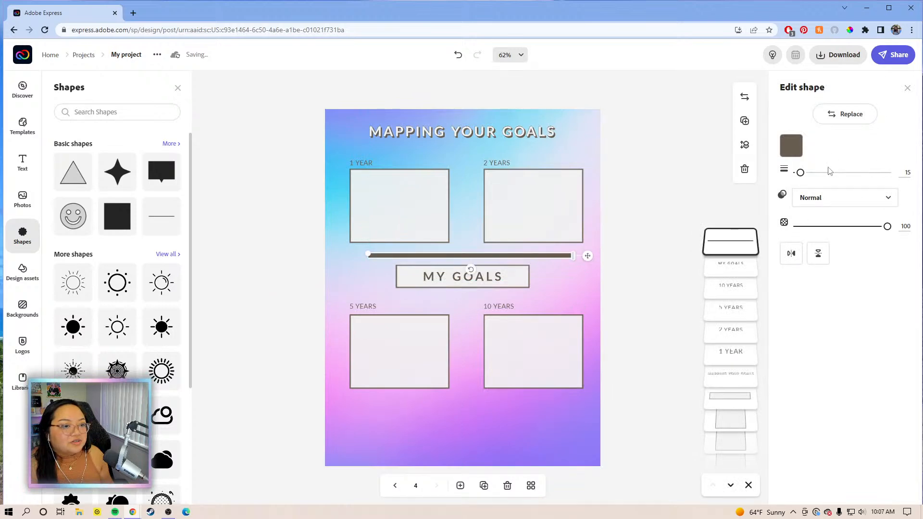
pyautogui.press('Return')
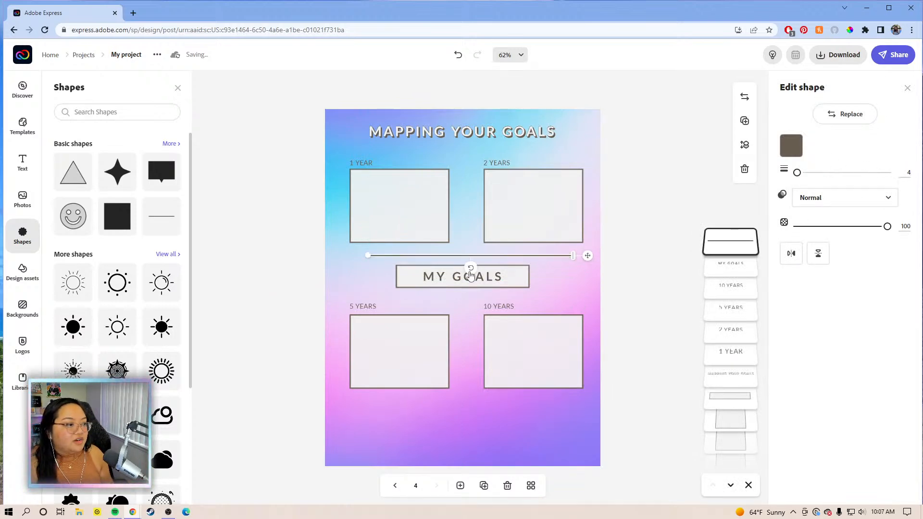
# - Rotate and shorten the line to run diagonally from the 1 YEAR box to the MY GOALS box, and send it to the back
pyautogui.moveTo(470, 269); pyautogui.dragTo(435, 285)
pyautogui.moveTo(510, 289); pyautogui.dragTo(480, 300)
pyautogui.moveTo(524, 334); pyautogui.dragTo(458, 286)
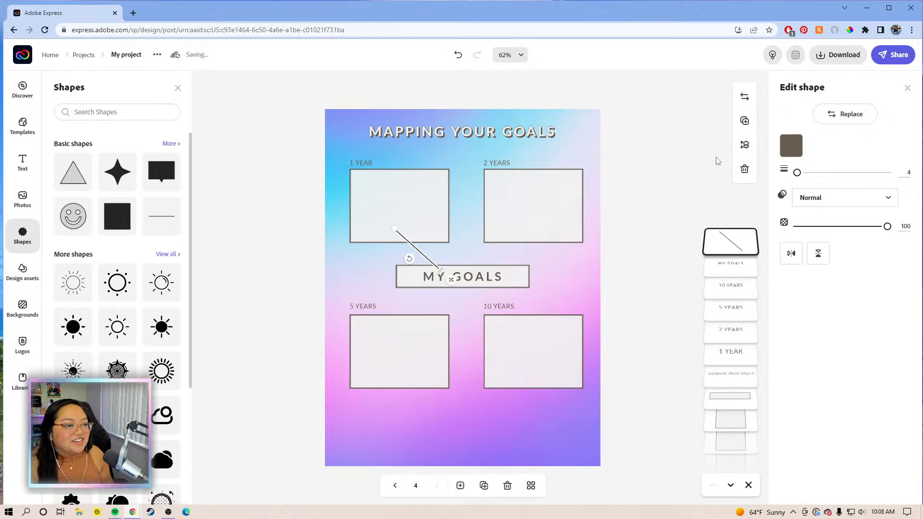
pyautogui.click(745, 145)
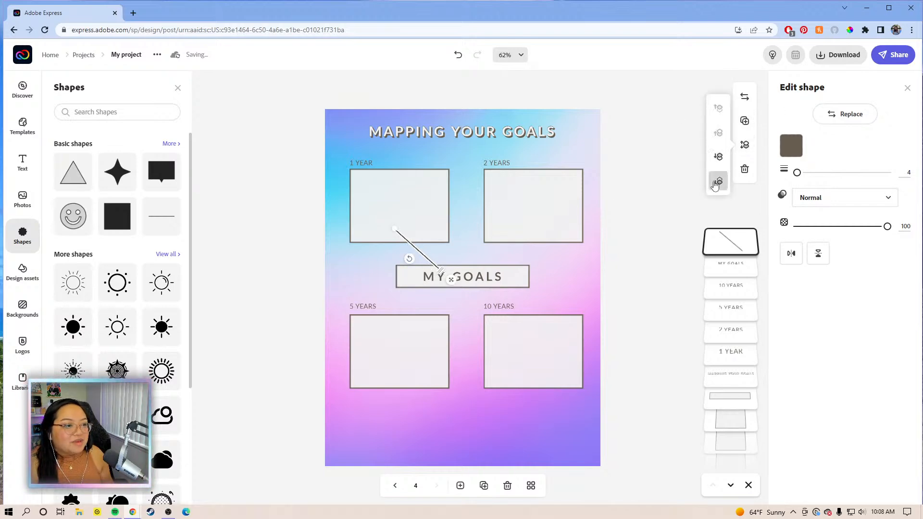
pyautogui.click(718, 182)
pyautogui.click(611, 154)
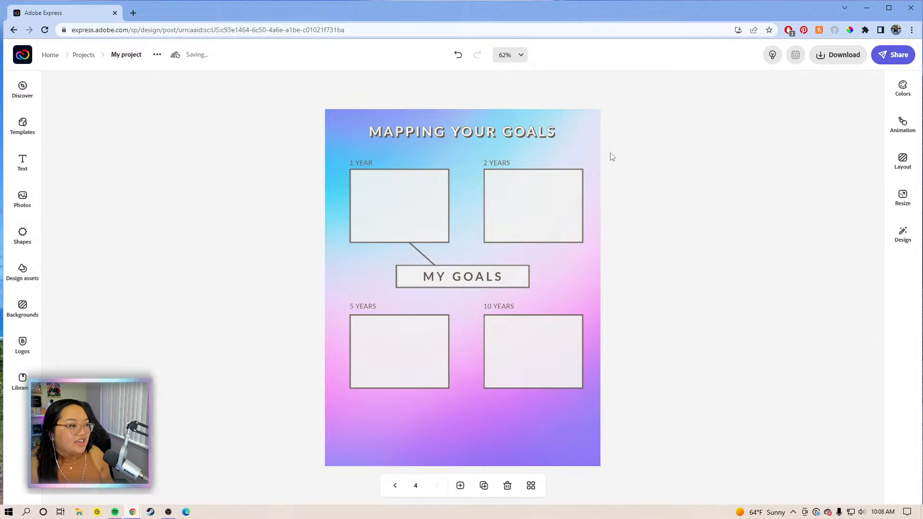
# - Raise the opacity of the 1 YEAR, 2 YEARS, 5 YEARS and 10 YEARS boxes to the maximum
pyautogui.click(402, 206)
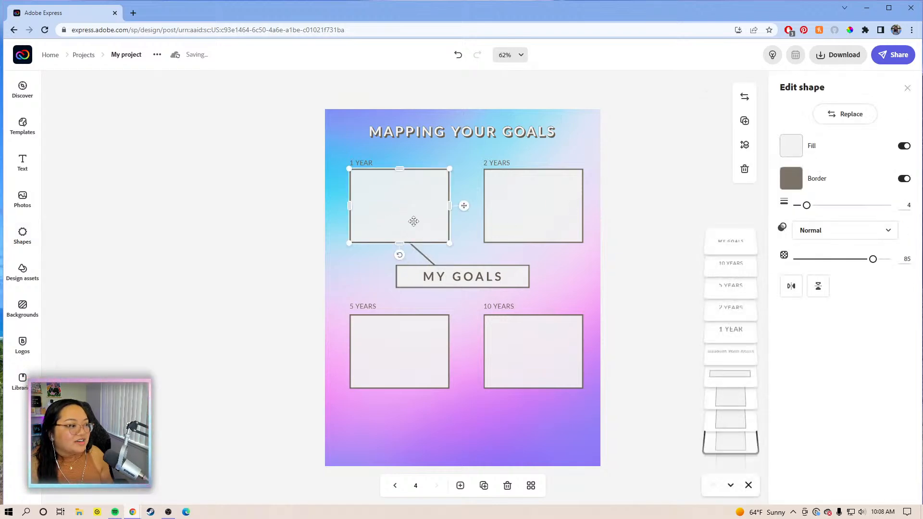
pyautogui.click(426, 259)
pyautogui.click(427, 260)
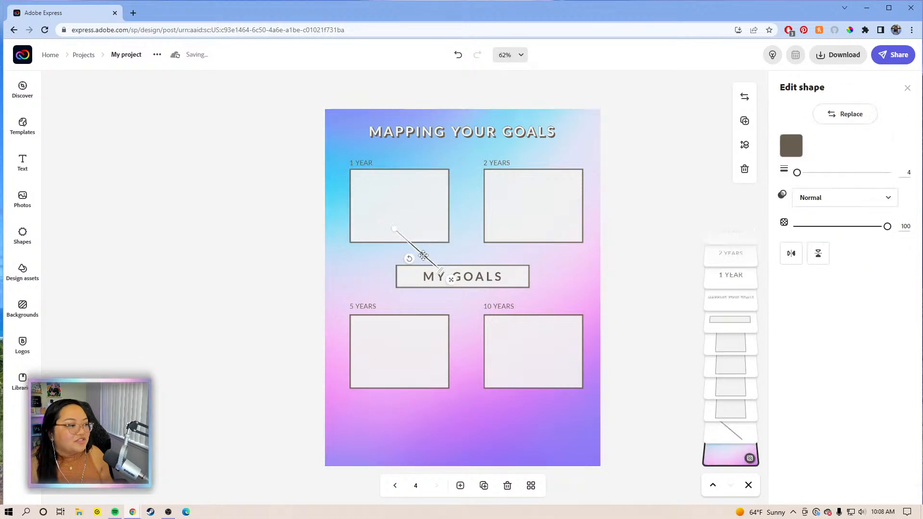
pyautogui.click(417, 208)
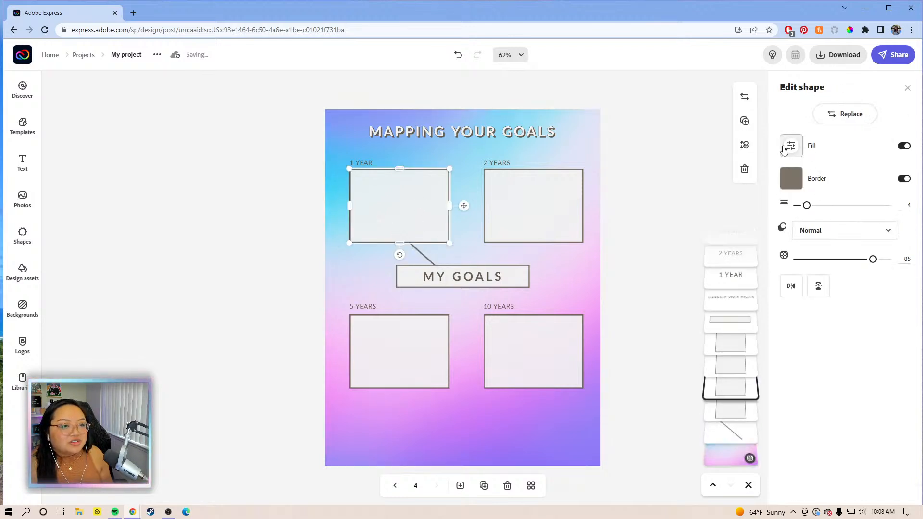
pyautogui.moveTo(871, 259); pyautogui.dragTo(918, 267)
pyautogui.click(577, 223)
pyautogui.click(533, 337)
pyautogui.click(365, 368)
pyautogui.click(622, 283)
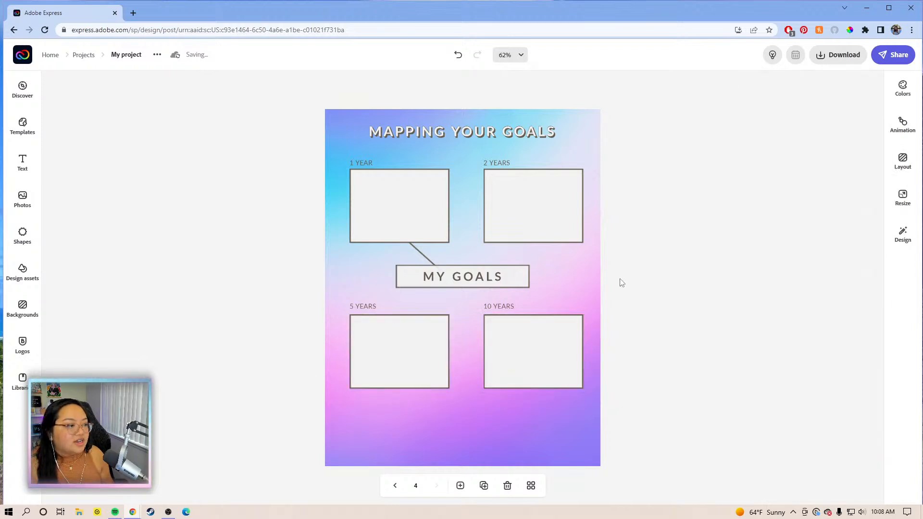
# - Duplicate the 1 YEAR connector line, flip it horizontally and place it between the 2 YEARS box and the MY GOALS box
pyautogui.click(423, 254)
pyautogui.click(420, 252)
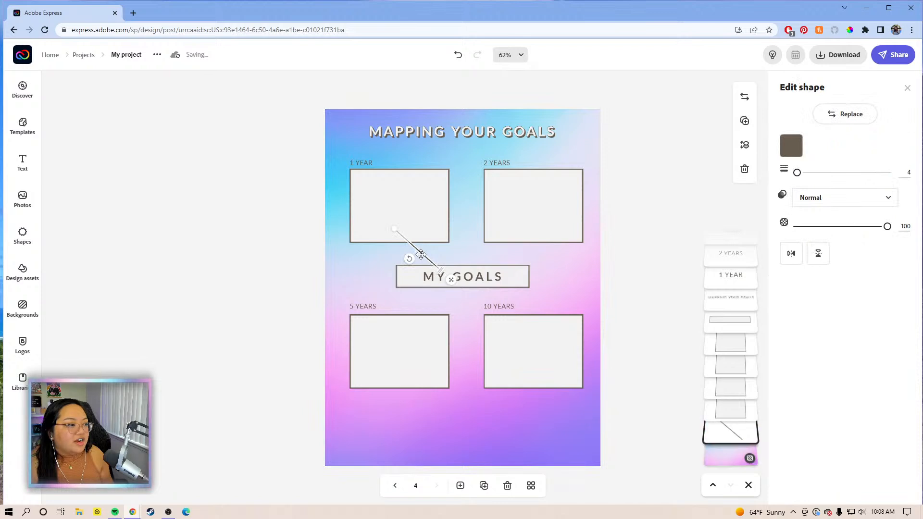
pyautogui.click(744, 120)
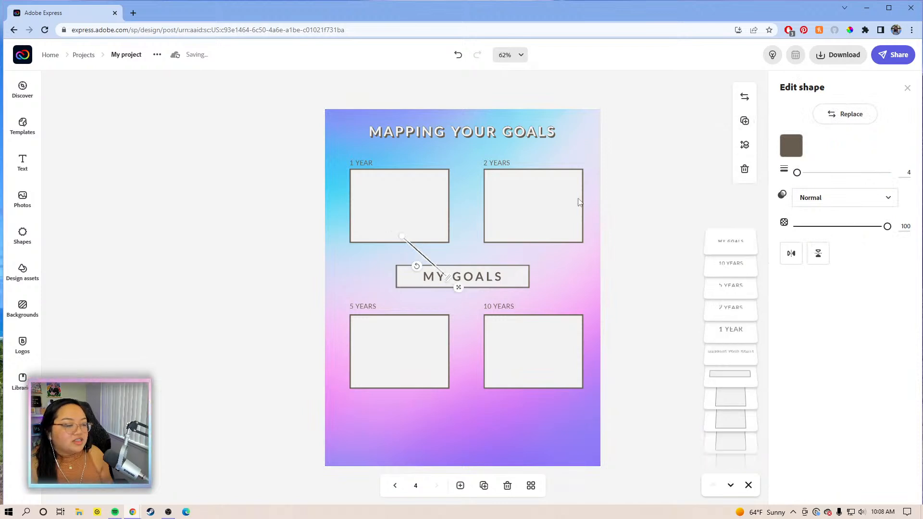
pyautogui.click(791, 253)
pyautogui.moveTo(431, 278); pyautogui.dragTo(482, 282)
pyautogui.click(551, 212)
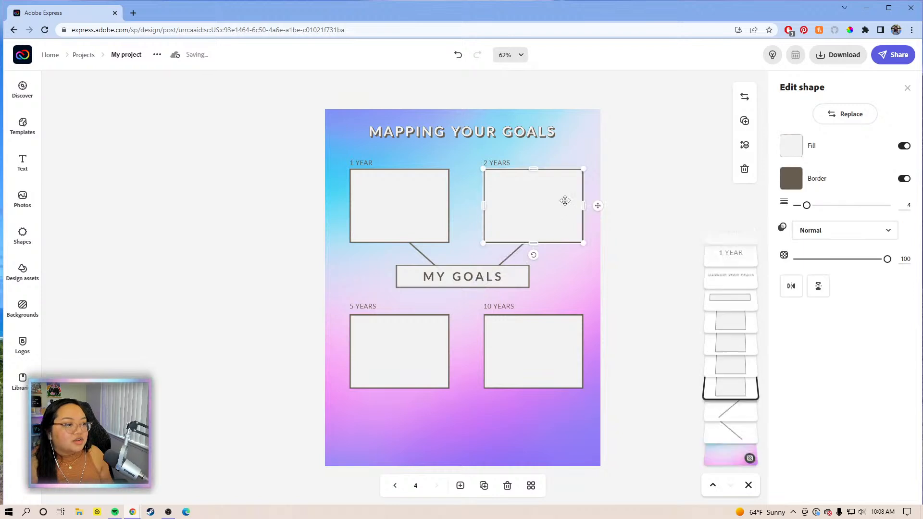
pyautogui.click(657, 257)
# - Raise the MY GOALS box's opacity to 100
pyautogui.click(524, 282)
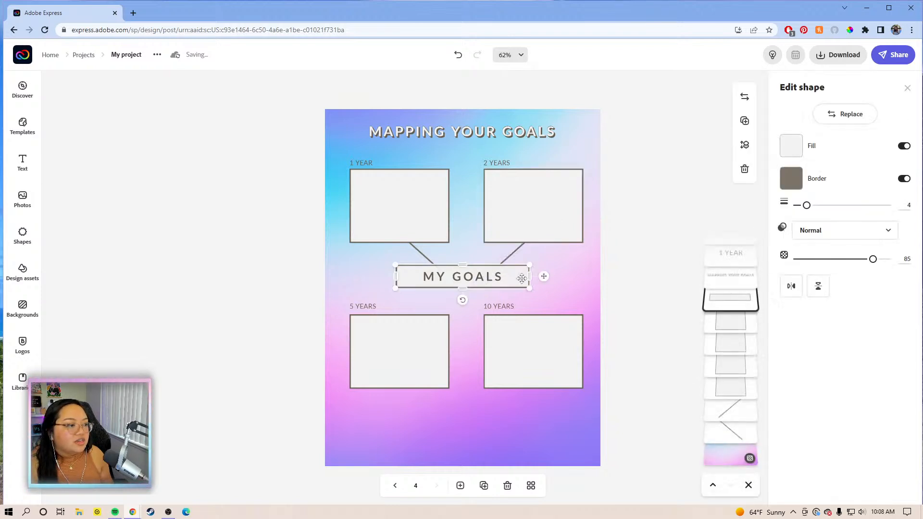
pyautogui.moveTo(878, 266); pyautogui.dragTo(900, 264)
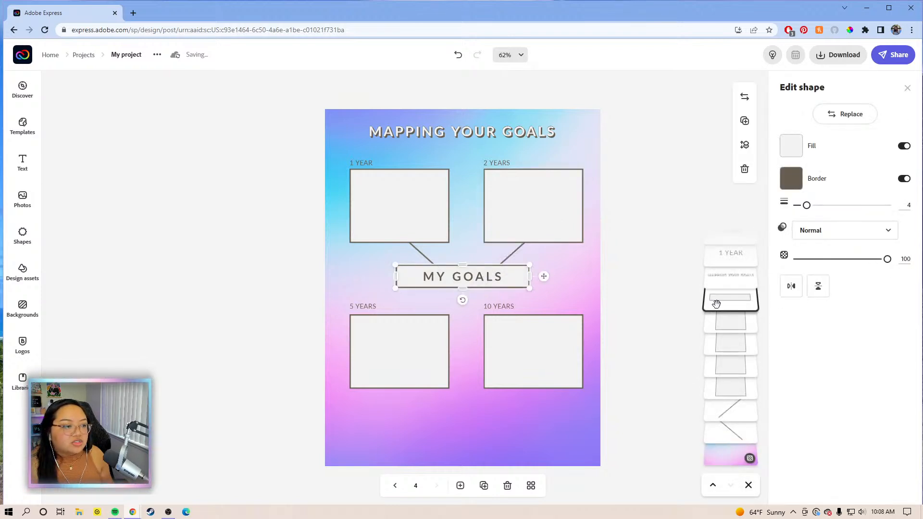
pyautogui.click(648, 265)
# - Nudge the connector line between the 2 YEARS and MY GOALS boxes slightly to the left
pyautogui.click(507, 257)
pyautogui.click(511, 256)
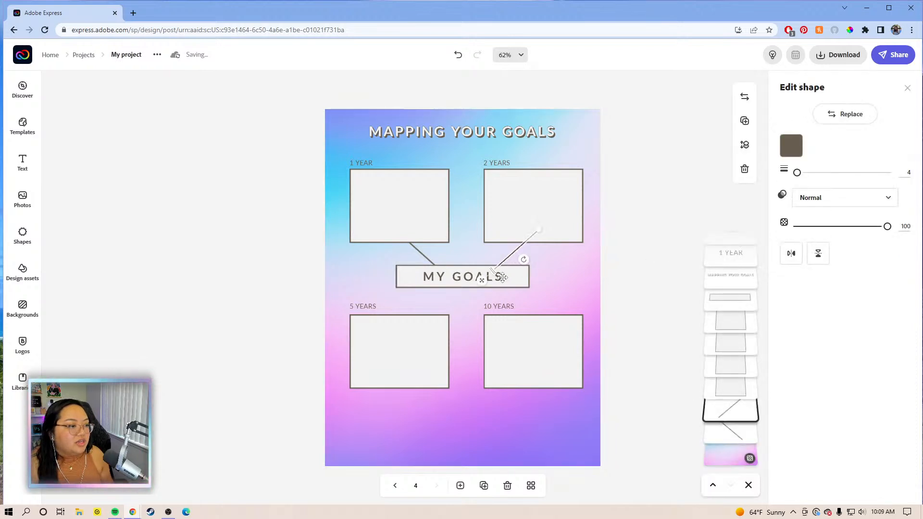
pyautogui.moveTo(483, 283); pyautogui.dragTo(481, 283)
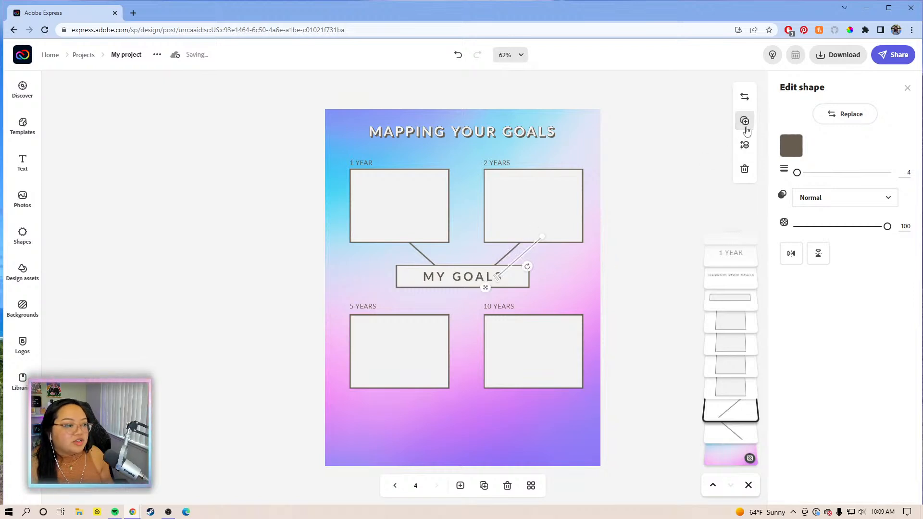
# - Duplicate the 2 YEARS connector line, flip it vertically and place it between the MY GOALS box and the 10 YEARS box
pyautogui.click(745, 121)
pyautogui.click(819, 255)
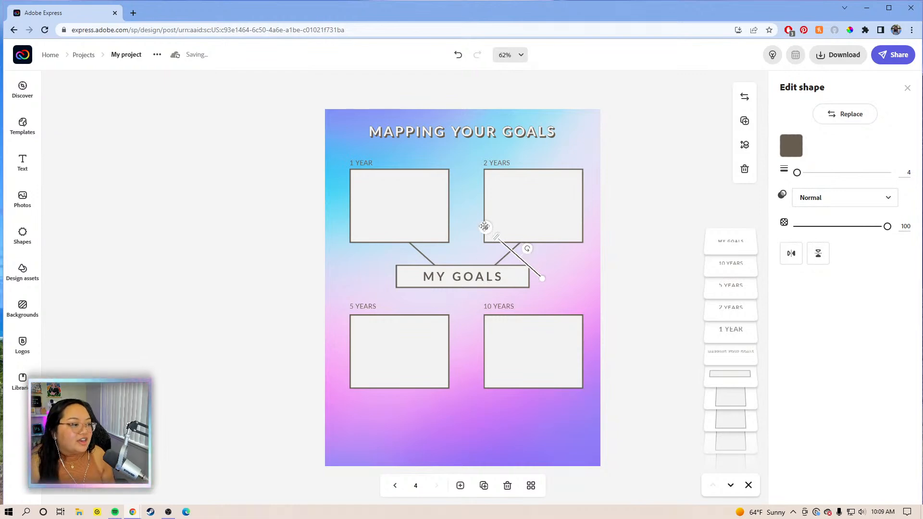
pyautogui.click(487, 235)
pyautogui.moveTo(482, 249); pyautogui.dragTo(499, 286)
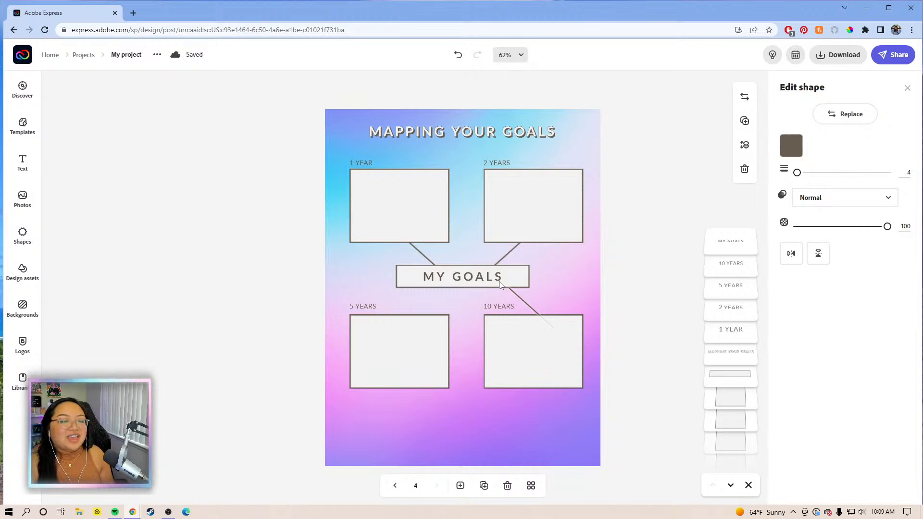
pyautogui.click(500, 286)
pyautogui.click(612, 266)
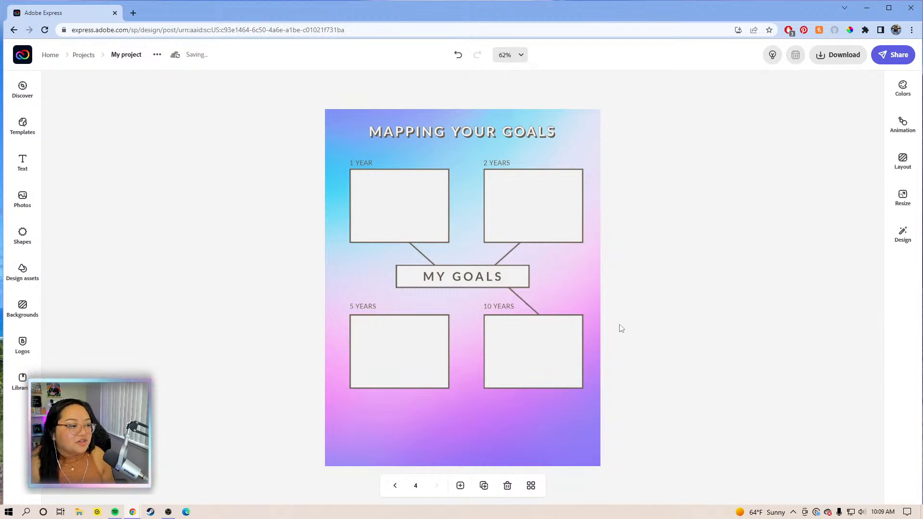
# - Duplicate the 10 YEARS connector line, flip it horizontally and place it between the MY GOALS box and the 5 YEARS box
pyautogui.click(523, 305)
pyautogui.click(524, 303)
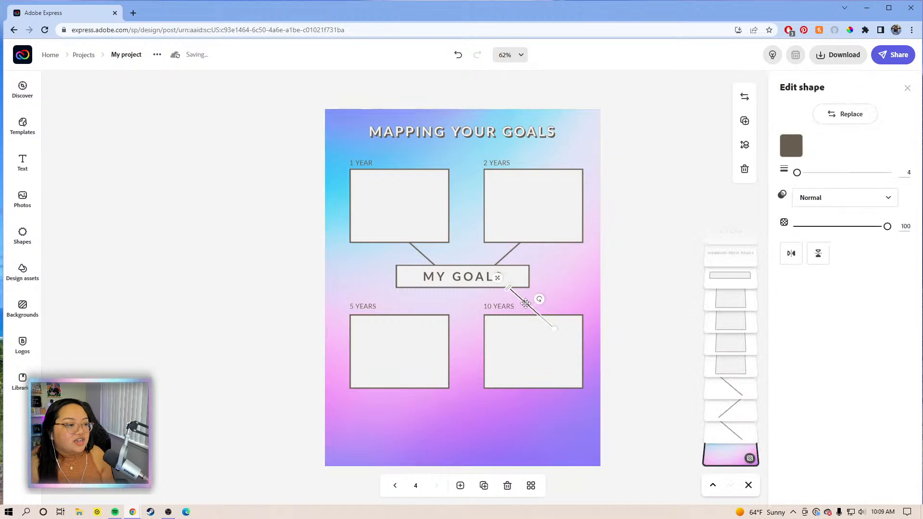
pyautogui.click(744, 120)
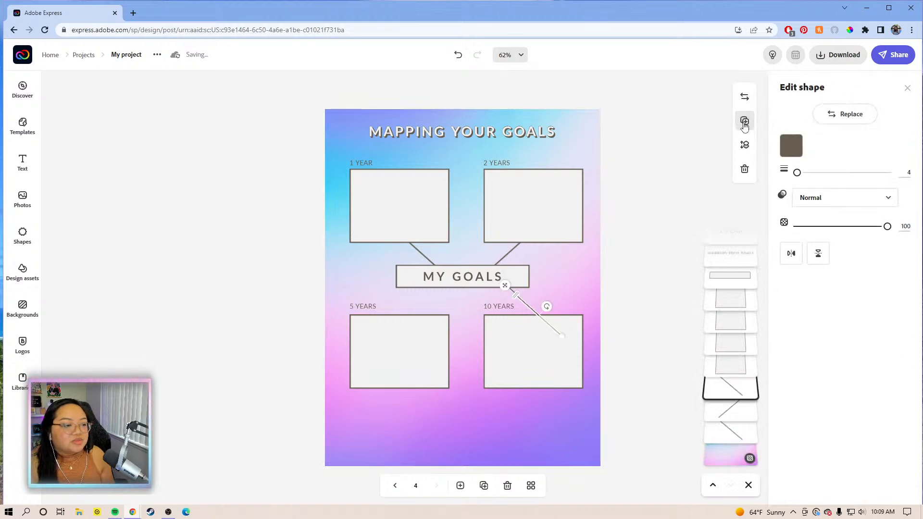
pyautogui.click(791, 253)
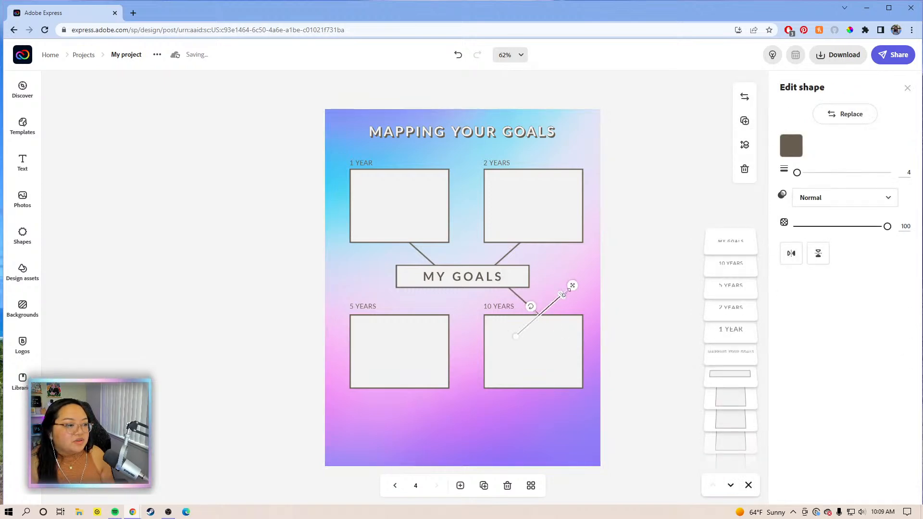
pyautogui.moveTo(573, 289); pyautogui.dragTo(435, 283)
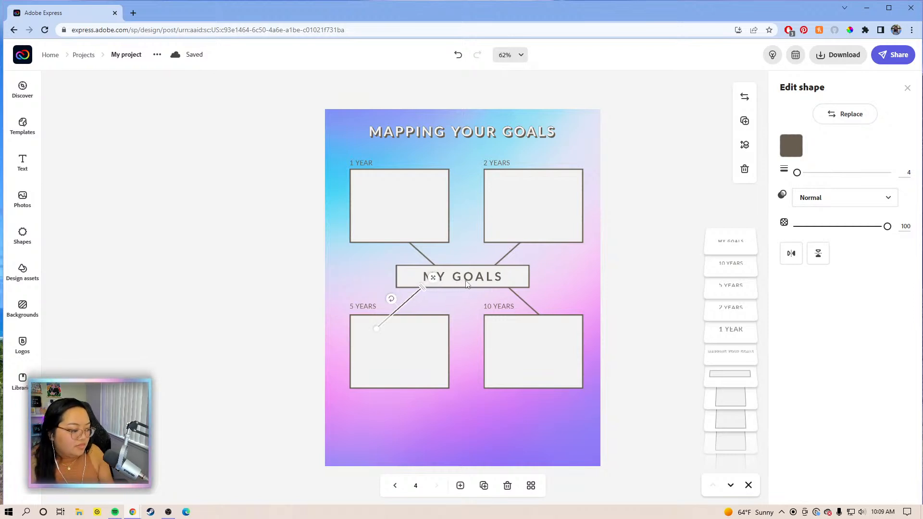
pyautogui.click(626, 297)
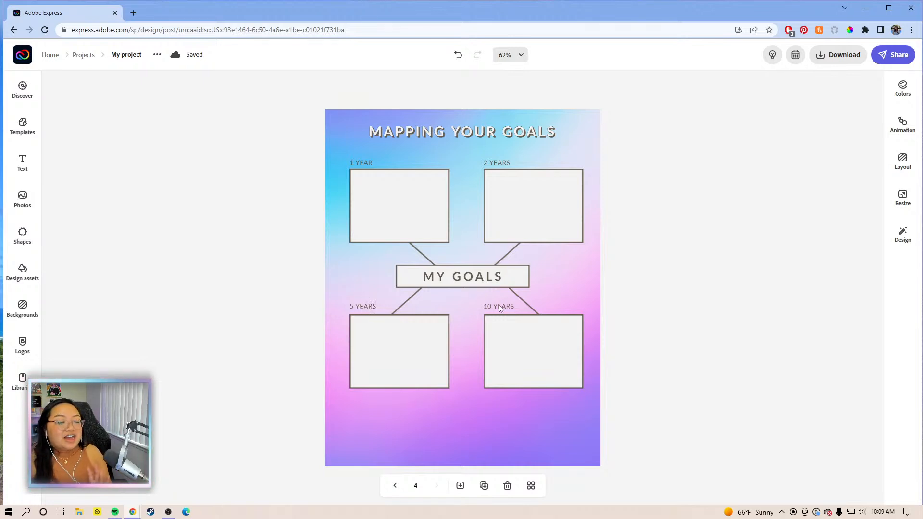
pyautogui.click(367, 310)
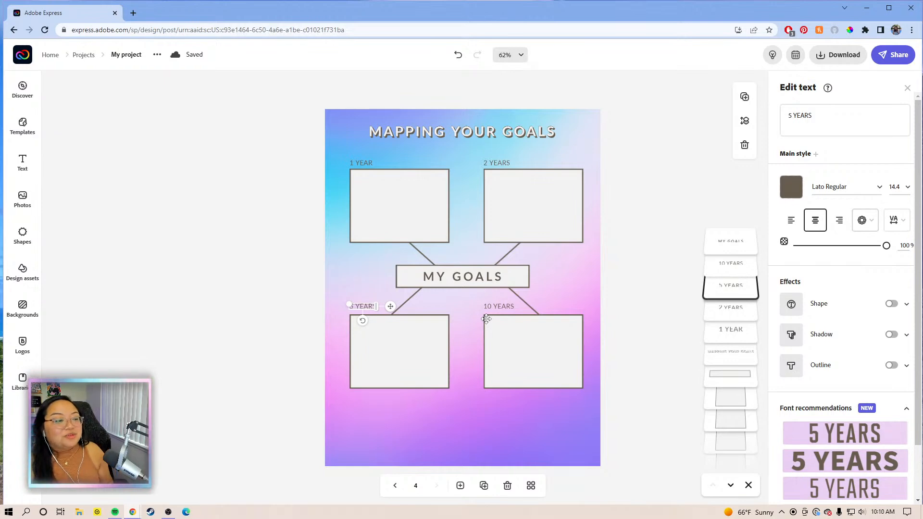
pyautogui.click(618, 304)
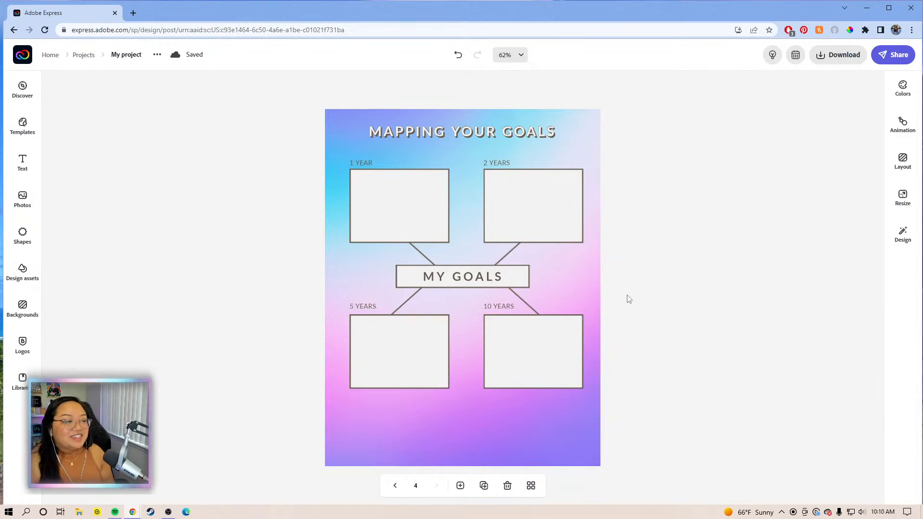
# - Select all the goal boxes, labels and connector lines together and move them slightly down the page, below the title
pyautogui.moveTo(657, 365); pyautogui.dragTo(324, 180)
pyautogui.click(634, 340)
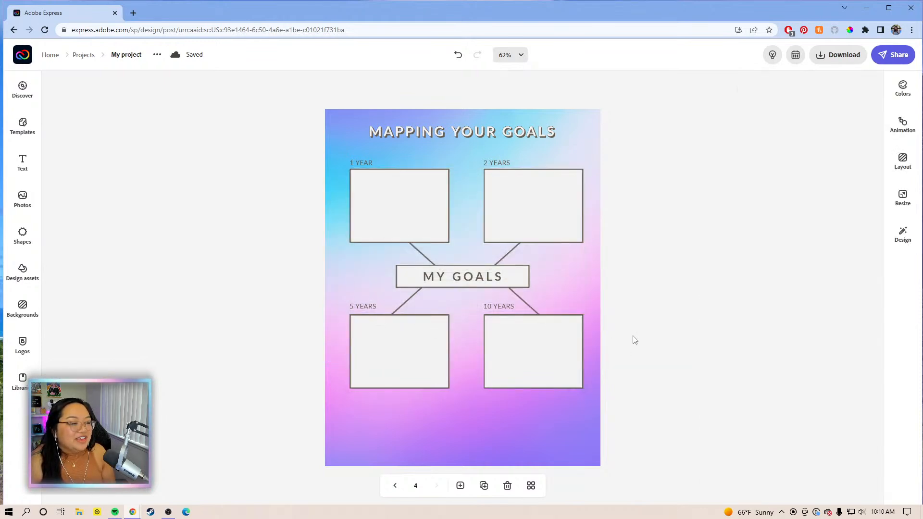
pyautogui.moveTo(676, 391); pyautogui.dragTo(288, 149)
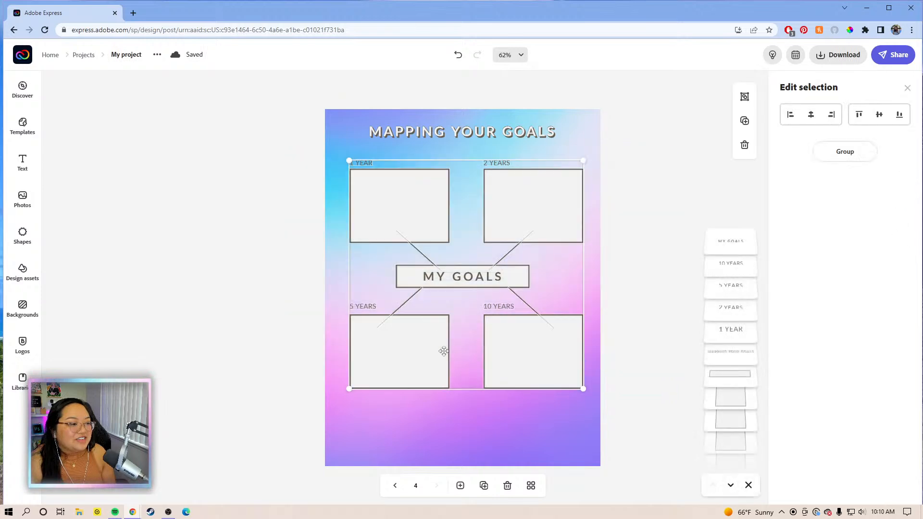
pyautogui.moveTo(406, 351); pyautogui.dragTo(409, 359)
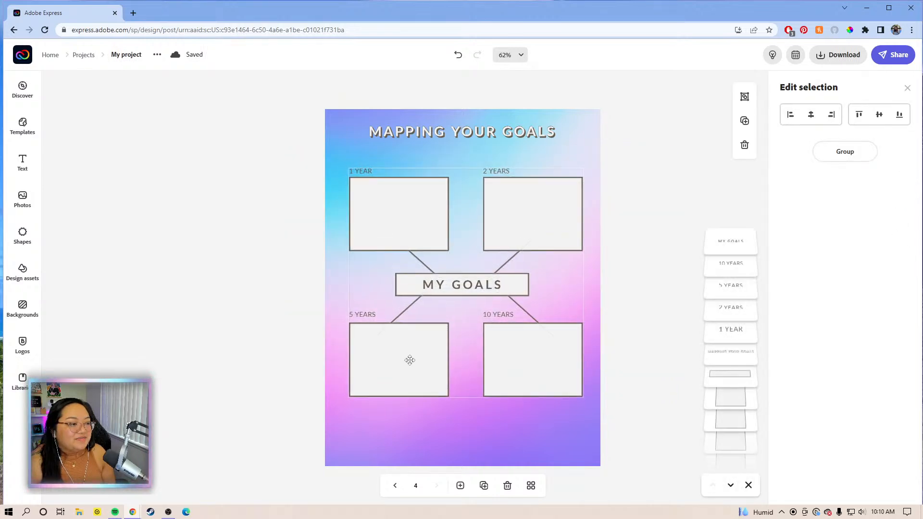
pyautogui.moveTo(410, 363); pyautogui.dragTo(409, 364)
pyautogui.click(644, 347)
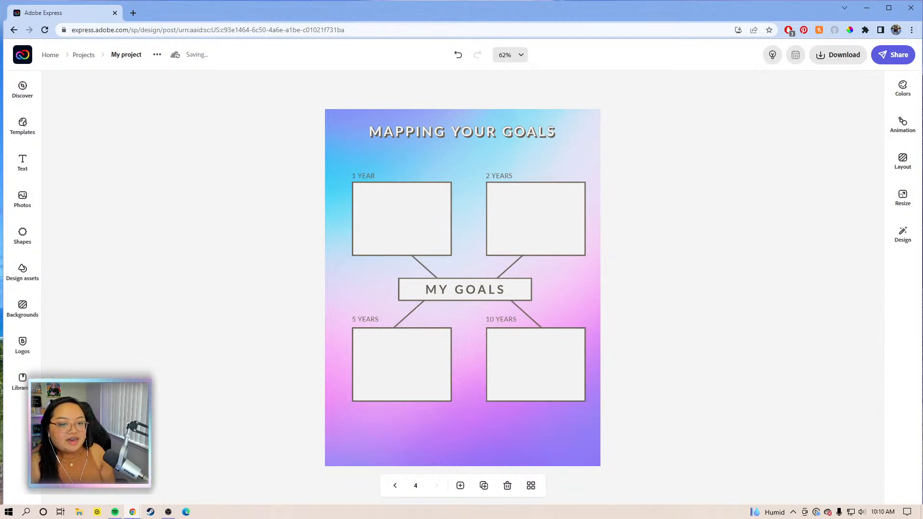
# - Duplicate the Mapping Your Goals page and delete everything on the copy except the title and background
pyautogui.click(531, 488)
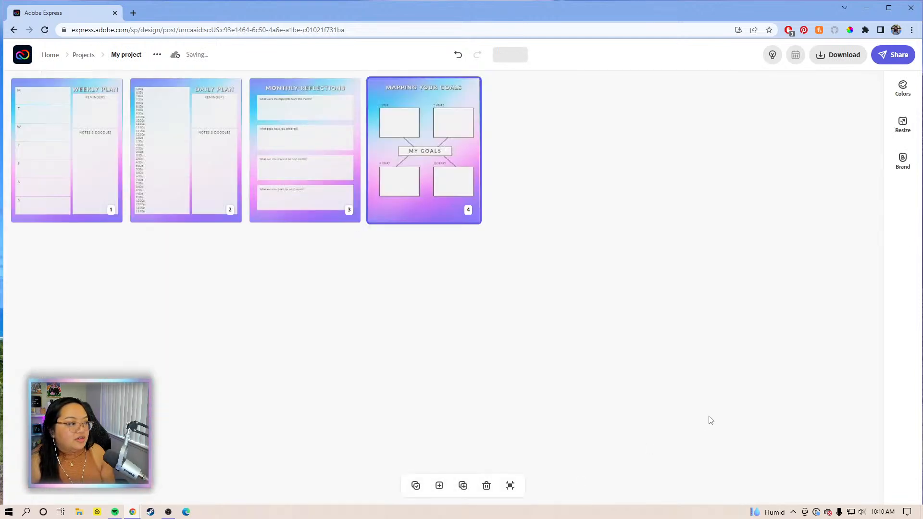
pyautogui.click(510, 486)
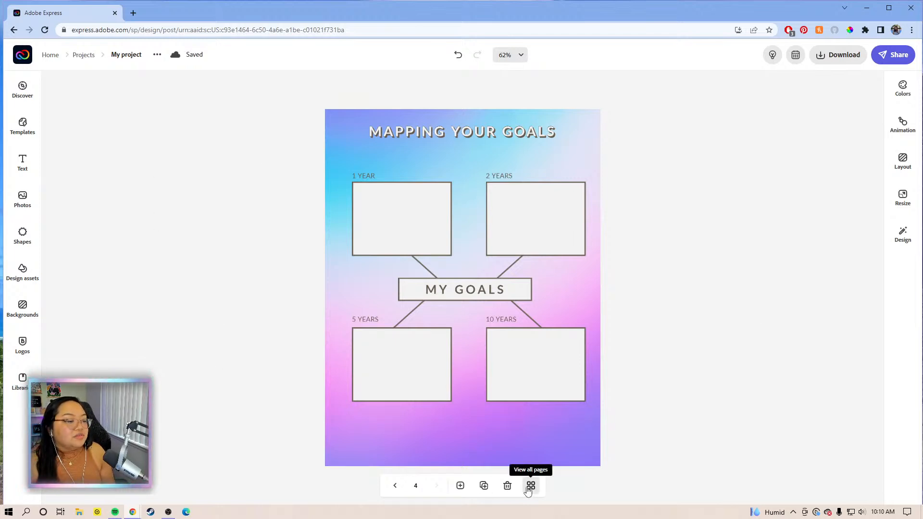
pyautogui.click(485, 487)
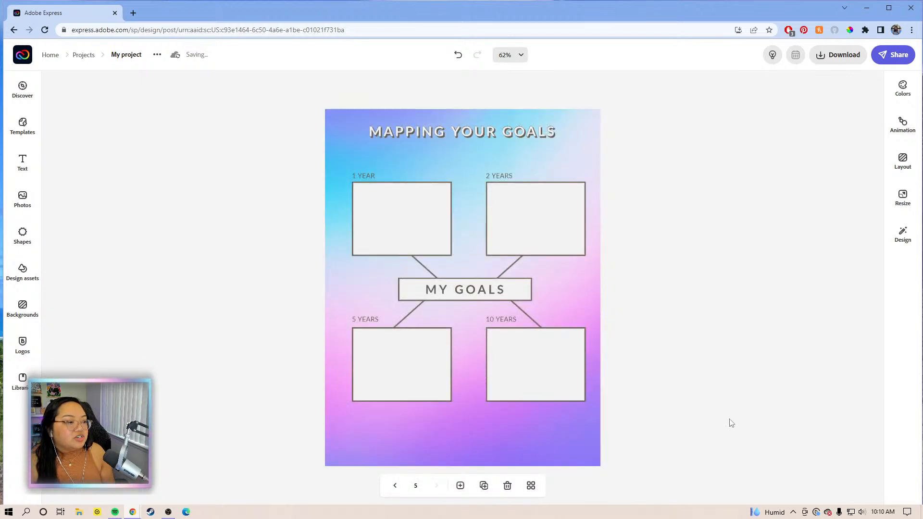
pyautogui.moveTo(728, 421); pyautogui.dragTo(226, 154)
pyautogui.press('Delete')
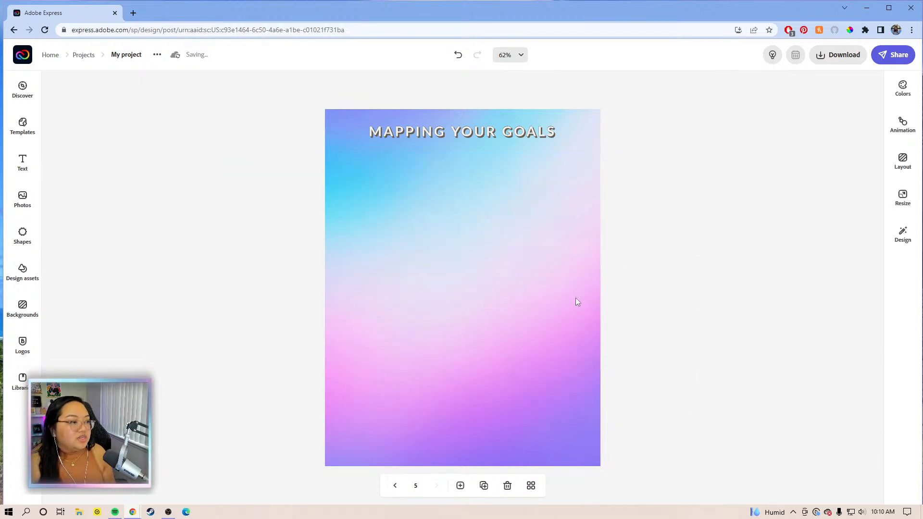
# - Replace the copied page's title with 2022 and move it down to the middle of the page
pyautogui.click(440, 137)
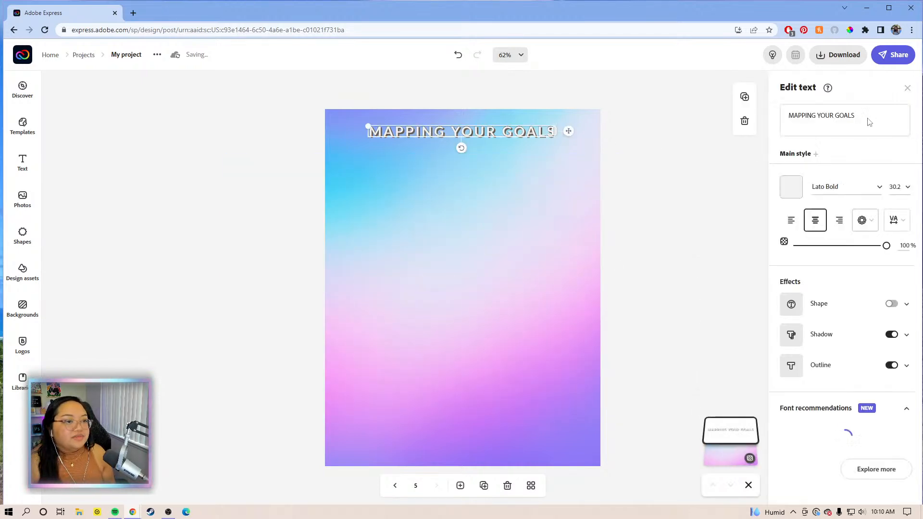
pyautogui.click(844, 119)
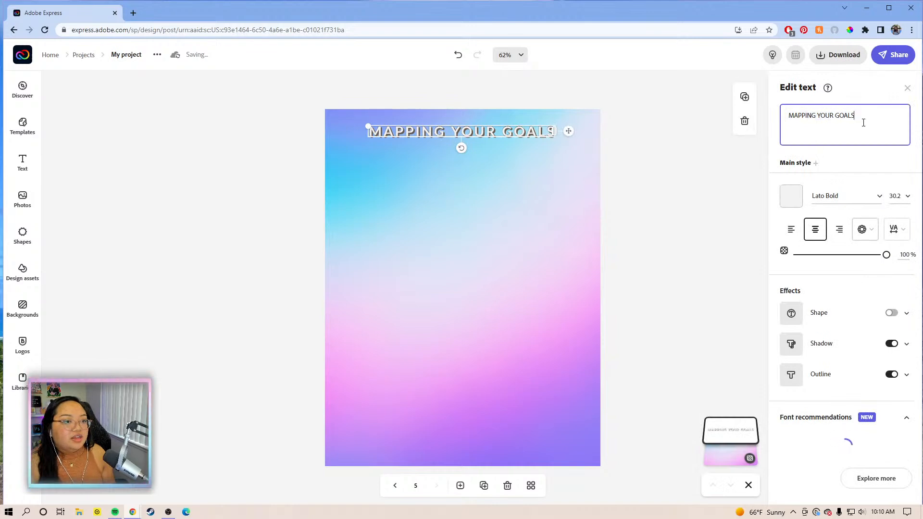
pyautogui.moveTo(864, 123); pyautogui.dragTo(797, 119)
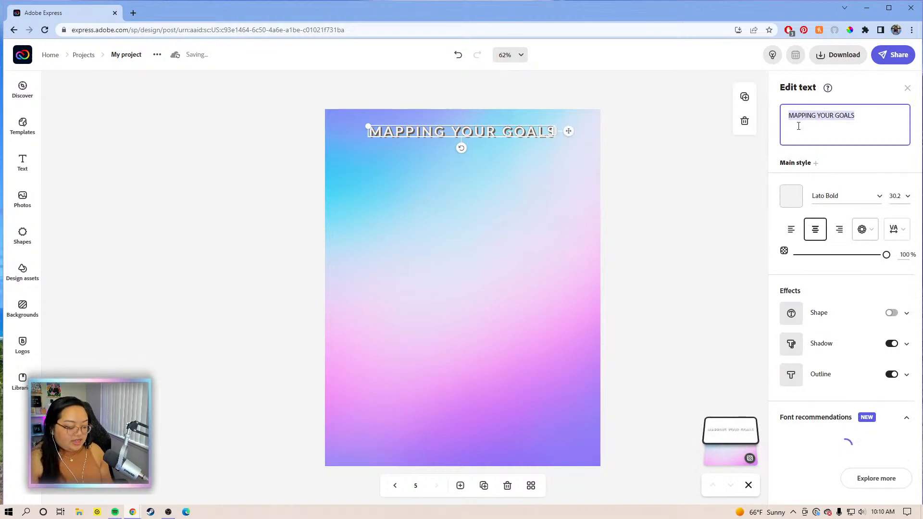
pyautogui.write('2022')
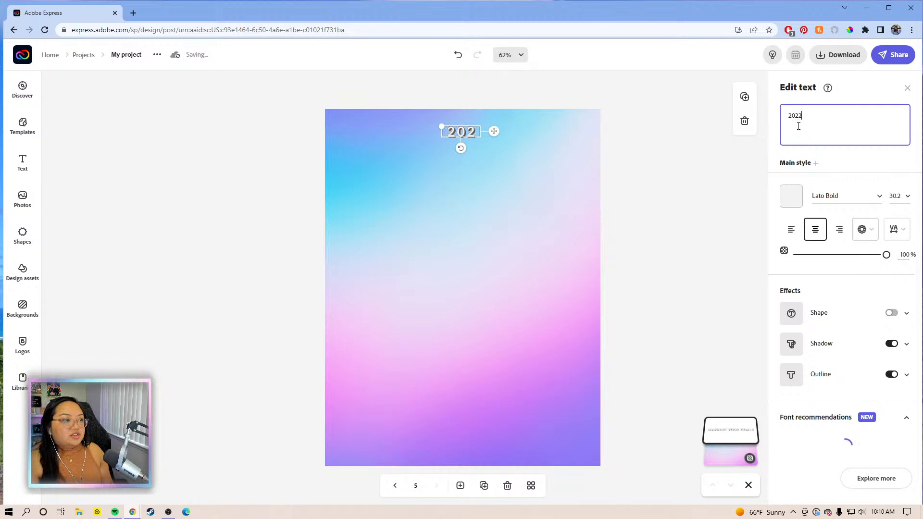
pyautogui.moveTo(493, 131); pyautogui.dragTo(511, 215)
pyautogui.moveTo(520, 279); pyautogui.dragTo(520, 278)
# - Change the year text to 2023 and enlarge it to size 120.3, centred across the middle of the page
pyautogui.click(806, 118)
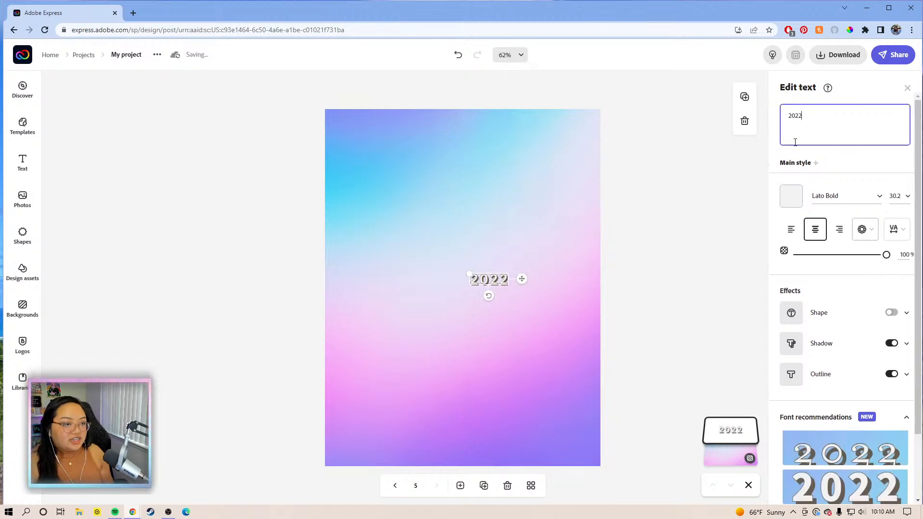
pyautogui.press('BackSpace')
pyautogui.write('3')
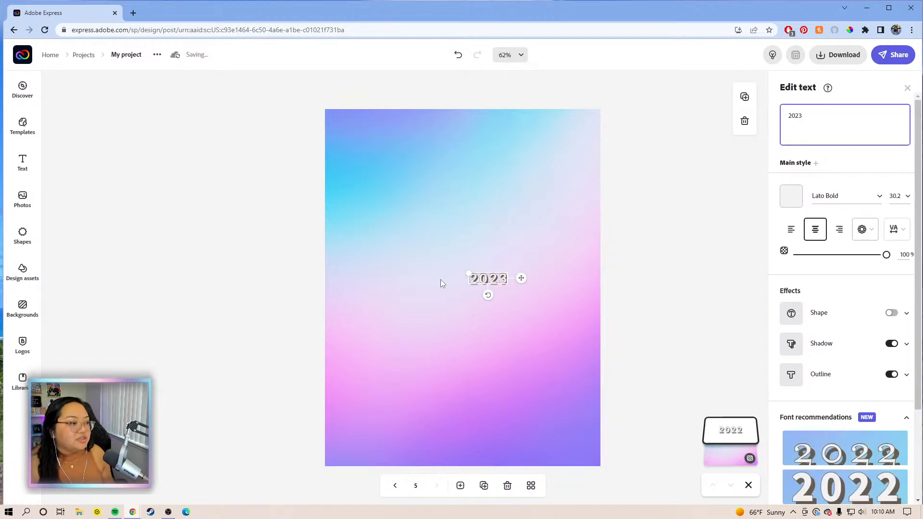
pyautogui.moveTo(465, 272); pyautogui.dragTo(366, 244)
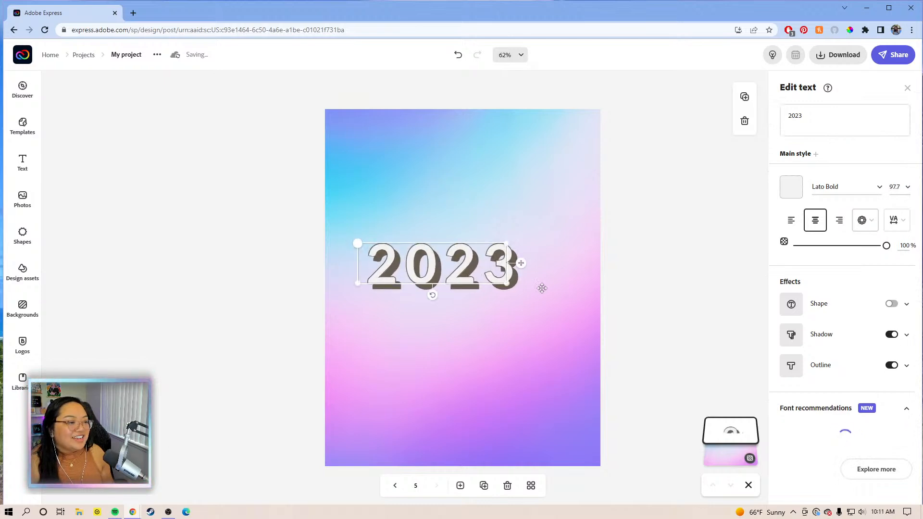
pyautogui.moveTo(509, 262); pyautogui.dragTo(529, 267)
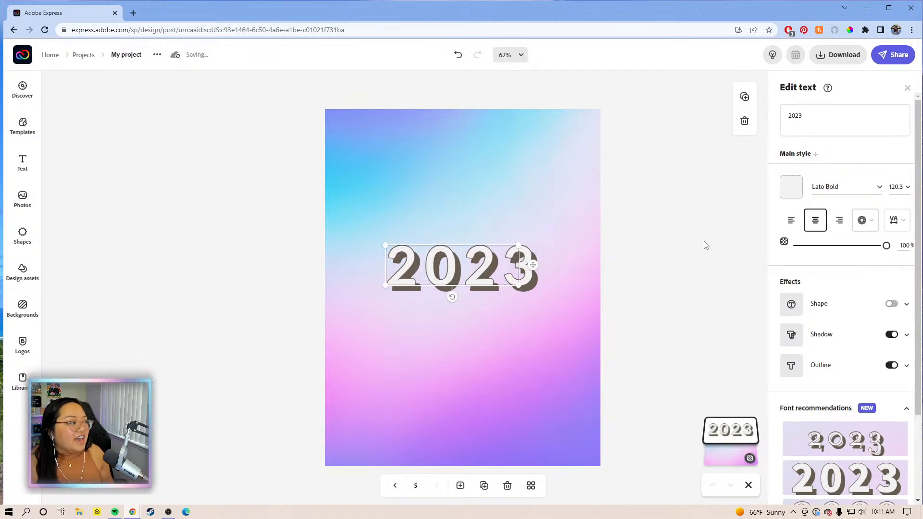
# - Add a text above 2023 with shadow and outline turned off, reading the planner owner's first name in possessive form
pyautogui.click(24, 166)
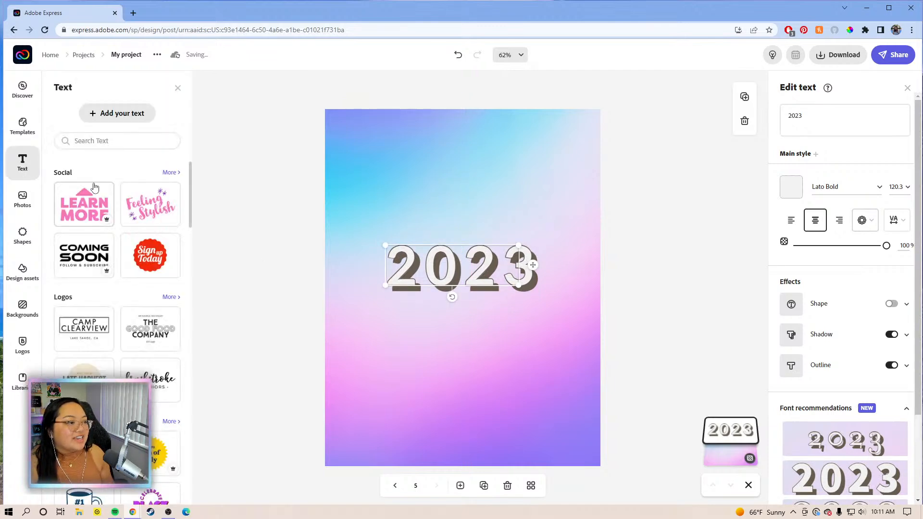
pyautogui.click(138, 120)
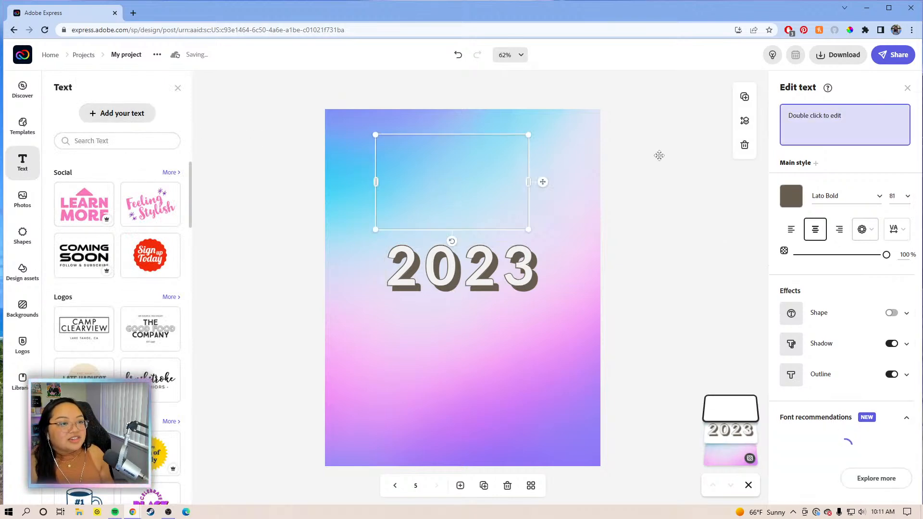
pyautogui.click(892, 343)
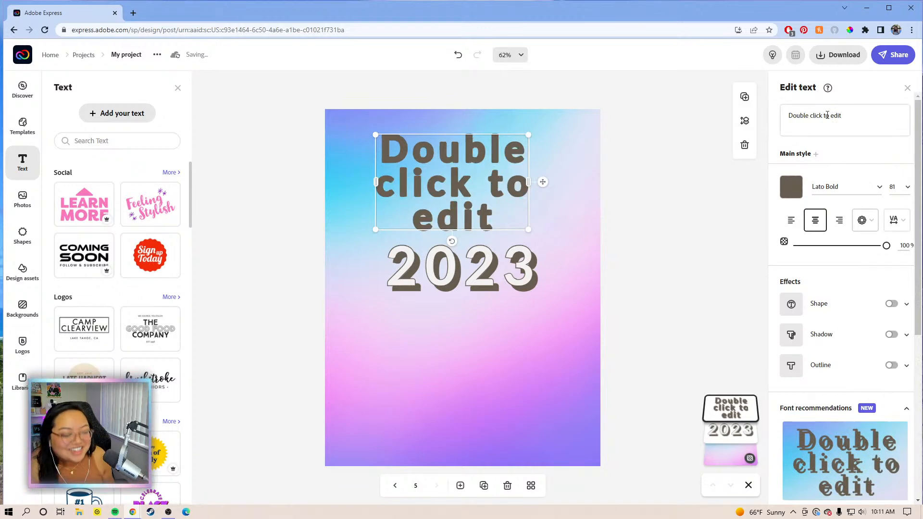
pyautogui.click(834, 117)
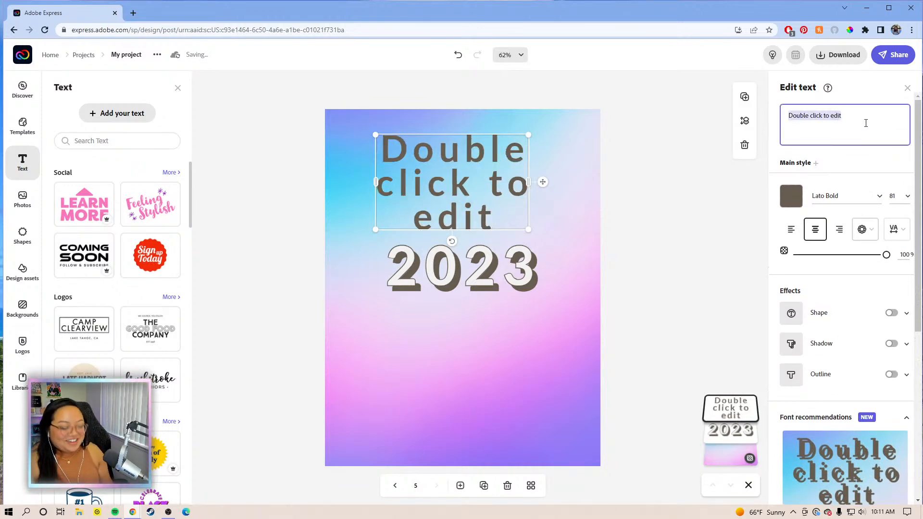
pyautogui.press('BackSpace')
pyautogui.write('kd')
pyautogui.press('BackSpace')
pyautogui.press('BackSpace')
pyautogui.write("Katrina's ")
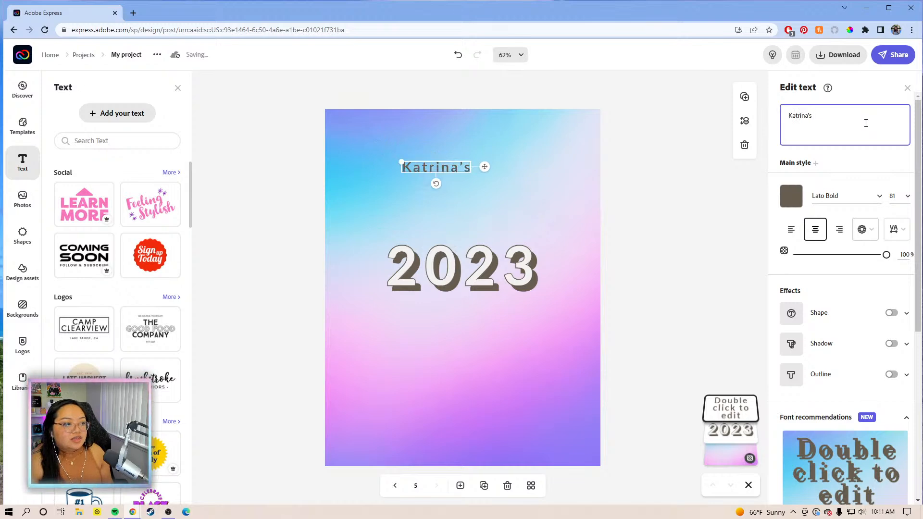
pyautogui.write('p')
pyautogui.press('BackSpace')
pyautogui.write('Plann')
pyautogui.press('BackSpace')
pyautogui.press('BackSpace')
pyautogui.press('BackSpace')
pyautogui.press('BackSpace')
pyautogui.press('BackSpace')
pyautogui.press('BackSpace')
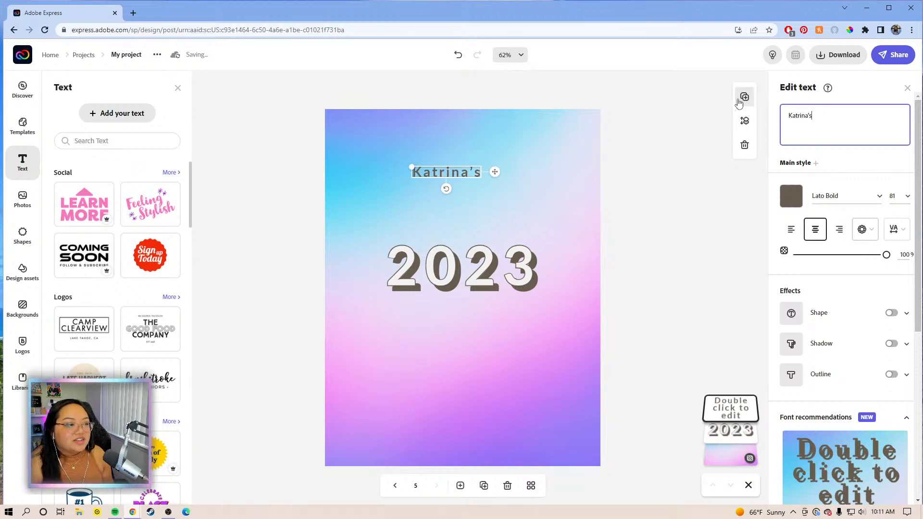
# - Duplicate the name text, placing one copy below the right end of 2023 and the other just above its left end
pyautogui.moveTo(480, 177); pyautogui.dragTo(557, 315)
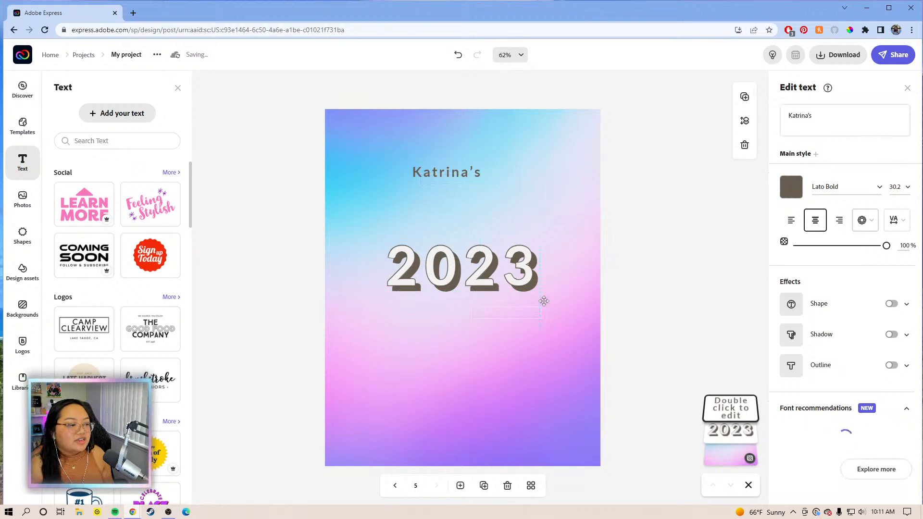
pyautogui.click(471, 173)
pyautogui.moveTo(497, 172); pyautogui.dragTo(473, 229)
# - Replace the text of the copy below 2023 with Planner
pyautogui.click(512, 312)
pyautogui.moveTo(832, 122); pyautogui.dragTo(787, 123)
pyautogui.write('P')
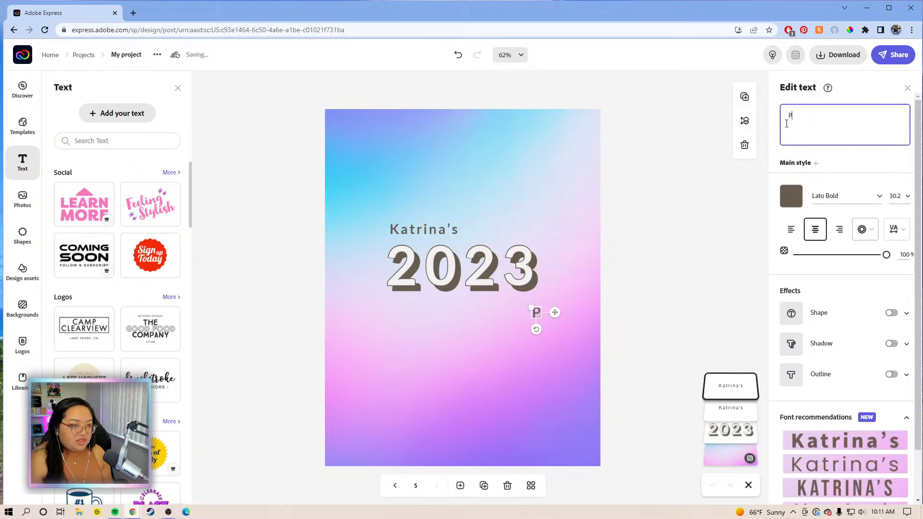
pyautogui.write('lanner')
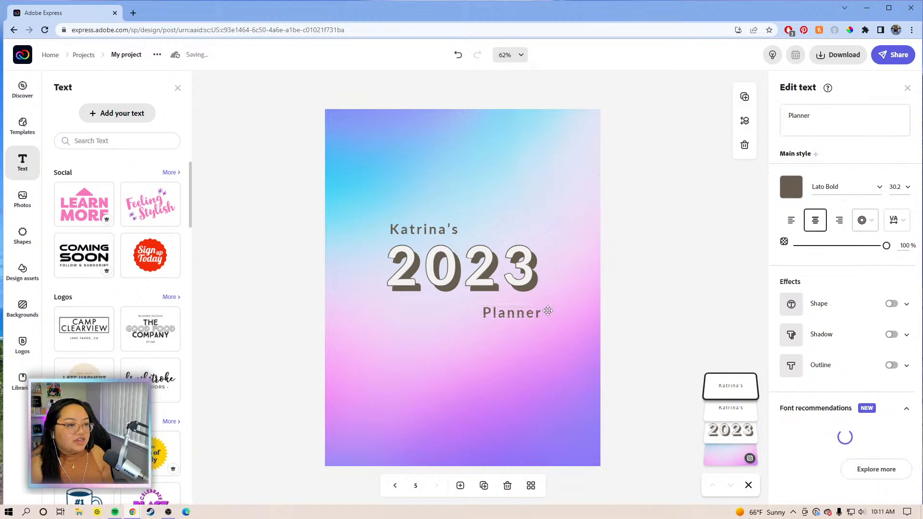
# - Set the font of the Planner text to Goovy Modice Regular from the brand fonts
pyautogui.click(863, 187)
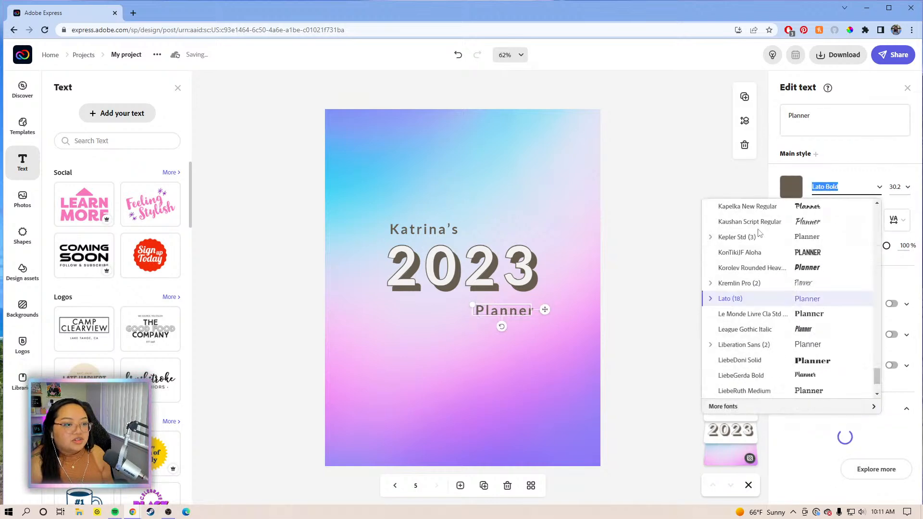
pyautogui.click(760, 223)
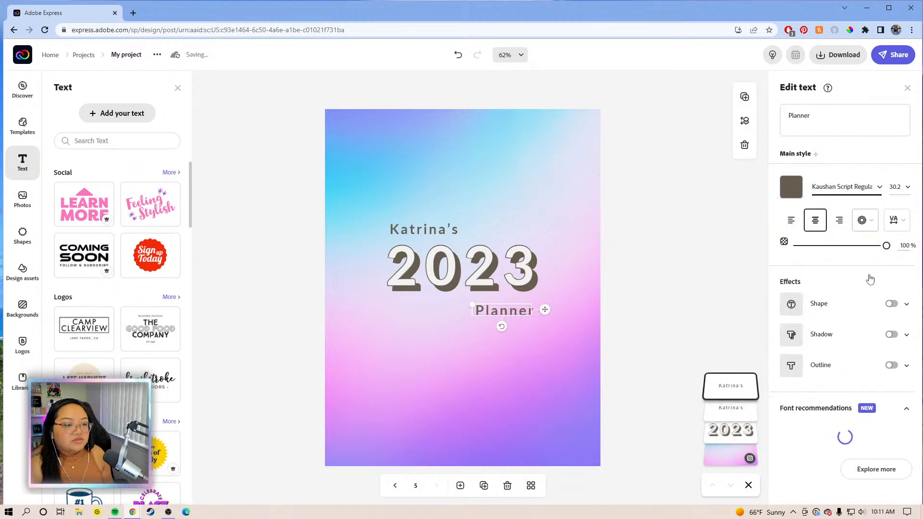
pyautogui.click(878, 193)
pyautogui.scroll(10, 879, 227)
pyautogui.scroll(10, 879, 226)
pyautogui.click(817, 222)
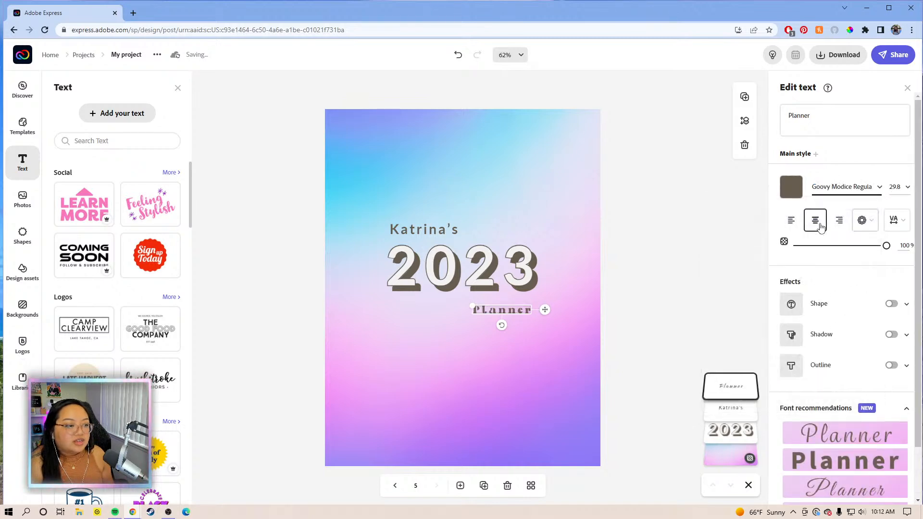
# - Reduce the Planner text's letter spacing to 0, then enlarge it to size 44 and tuck it under the right end of 2023
pyautogui.click(895, 221)
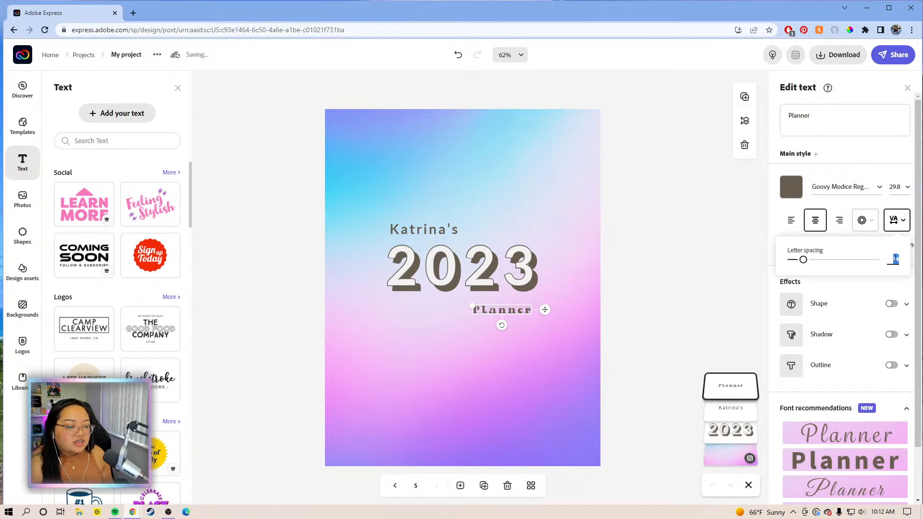
pyautogui.moveTo(800, 264); pyautogui.dragTo(787, 263)
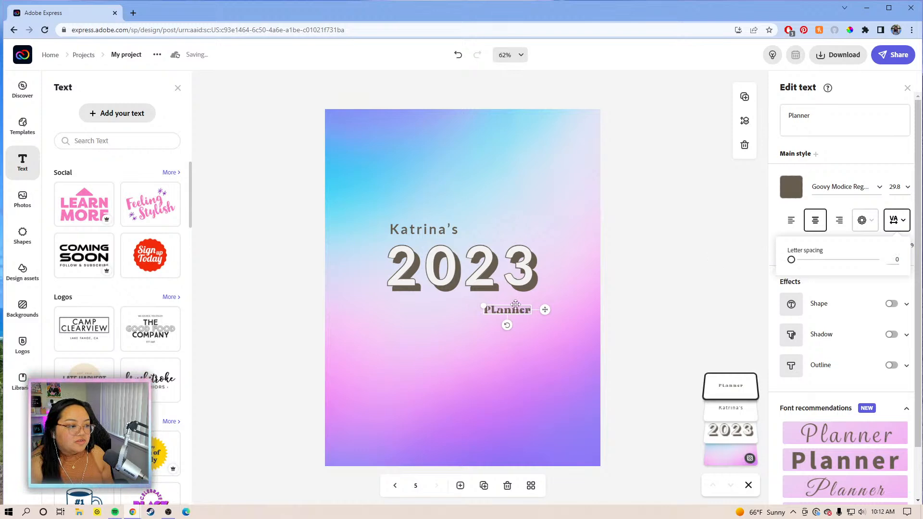
pyautogui.moveTo(484, 309); pyautogui.dragTo(462, 303)
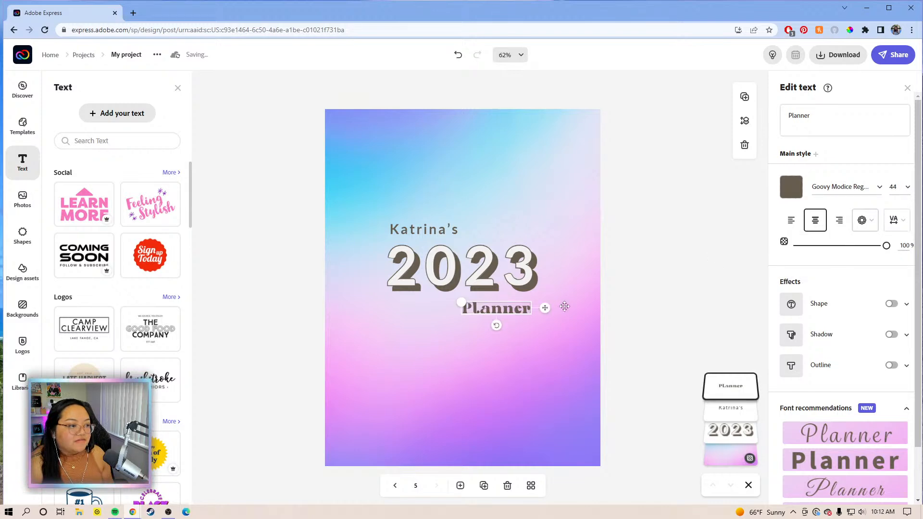
pyautogui.moveTo(545, 310); pyautogui.dragTo(550, 305)
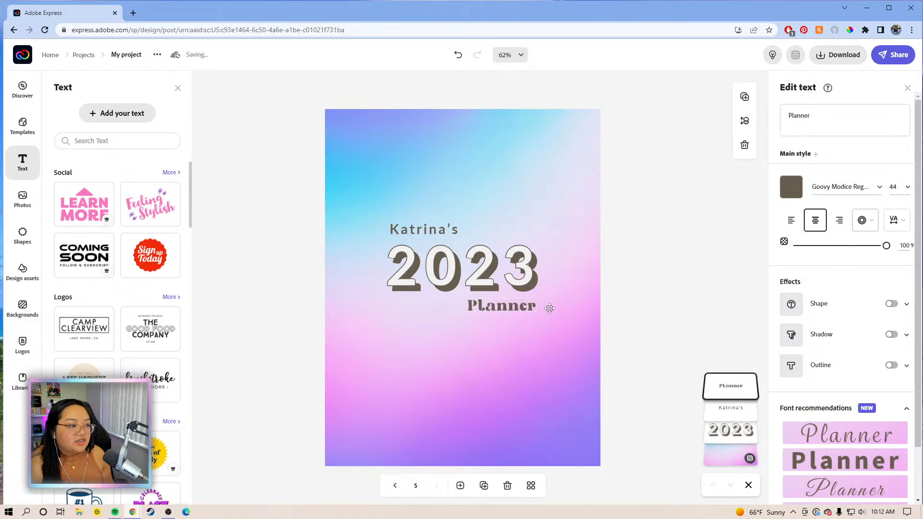
# - Give the name text the Goovy Modice Regular font with letter spacing 0 and move it close above 2023
pyautogui.click(420, 229)
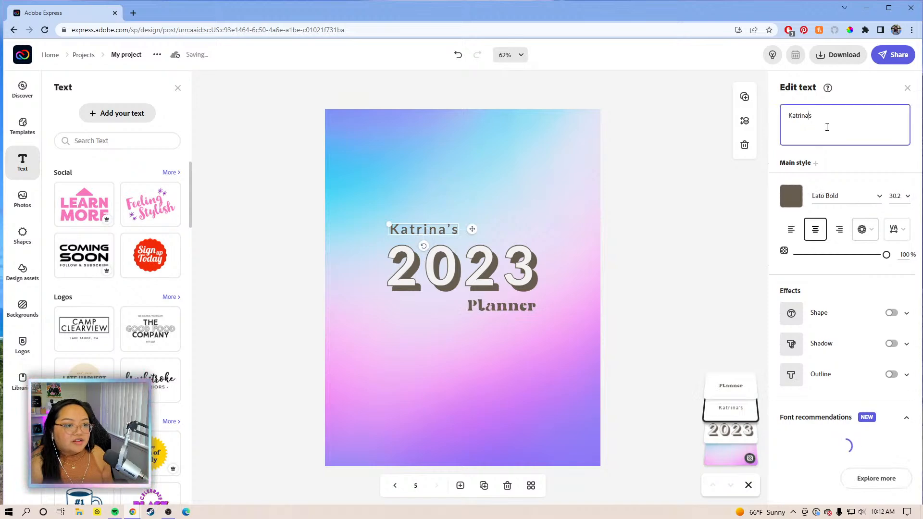
pyautogui.click(879, 202)
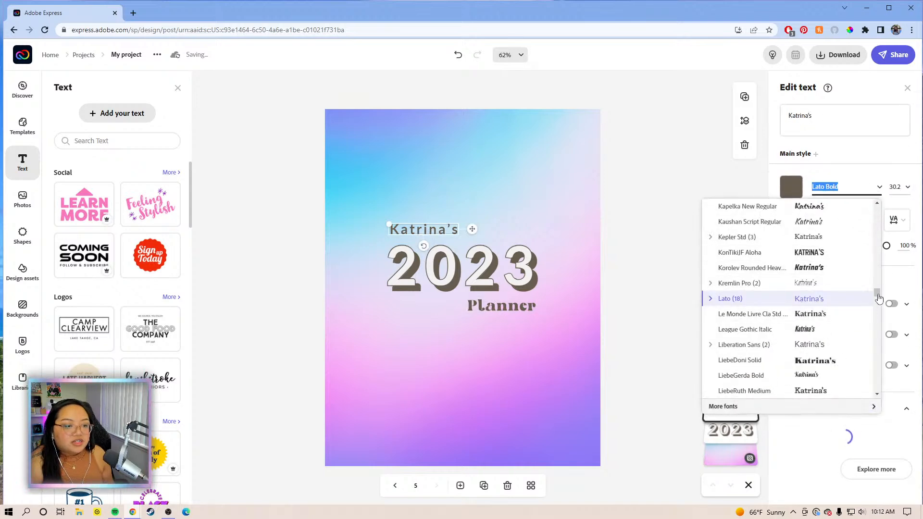
pyautogui.moveTo(878, 292); pyautogui.dragTo(878, 208)
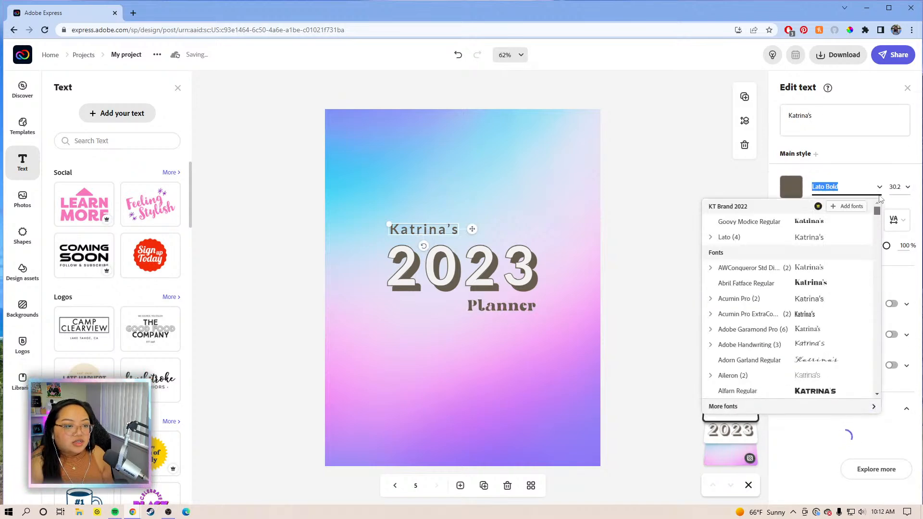
pyautogui.click(832, 227)
pyautogui.click(897, 220)
pyautogui.moveTo(807, 261); pyautogui.dragTo(749, 258)
pyautogui.click(461, 234)
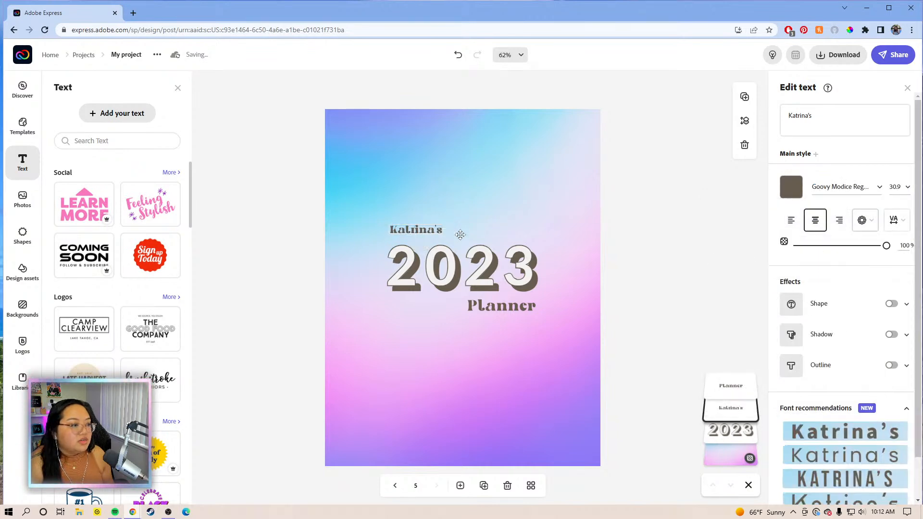
pyautogui.moveTo(460, 234); pyautogui.dragTo(464, 241)
# - Set the name text's size to 44 and position it just above the left end of 2023
pyautogui.click(516, 311)
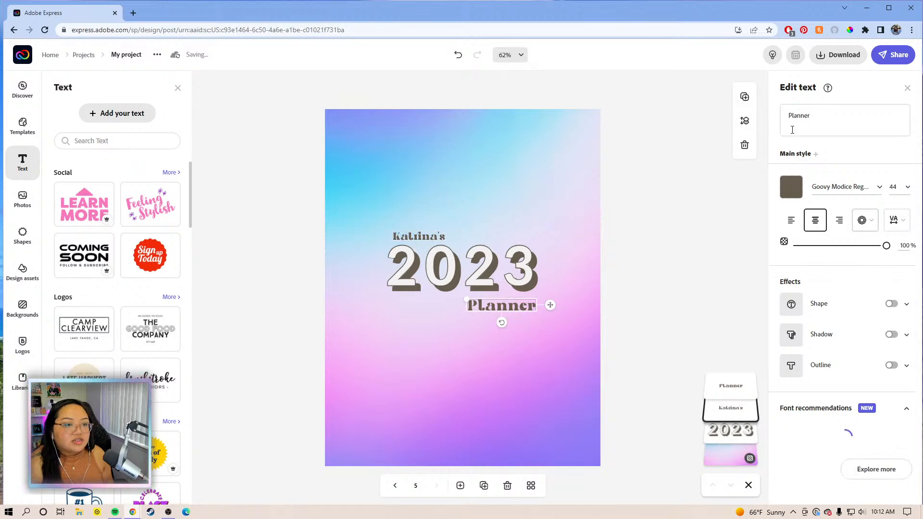
pyautogui.click(431, 244)
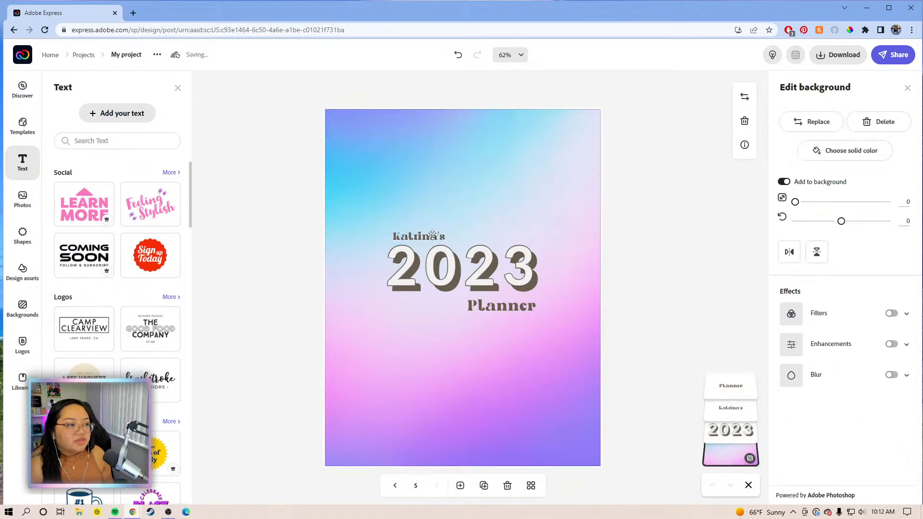
pyautogui.click(432, 235)
pyautogui.click(893, 186)
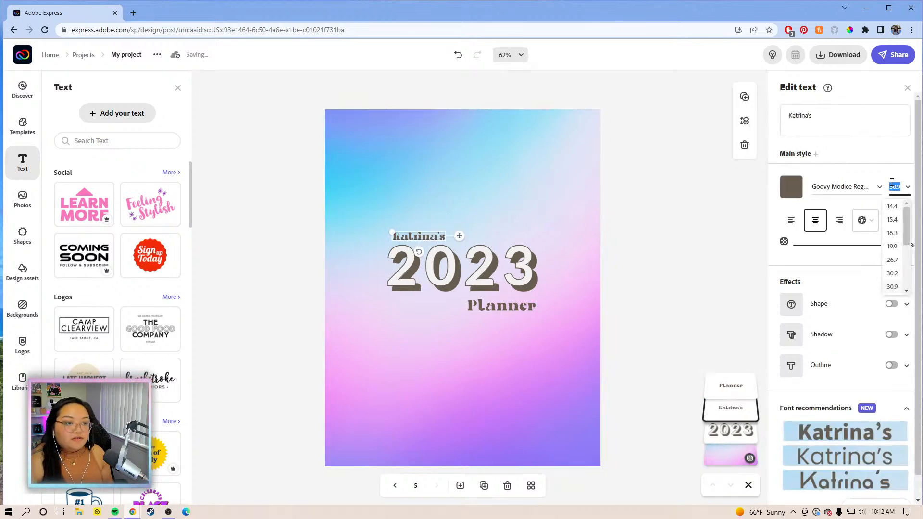
pyautogui.scroll(-2, 893, 259)
pyautogui.click(893, 265)
pyautogui.moveTo(473, 236); pyautogui.dragTo(475, 232)
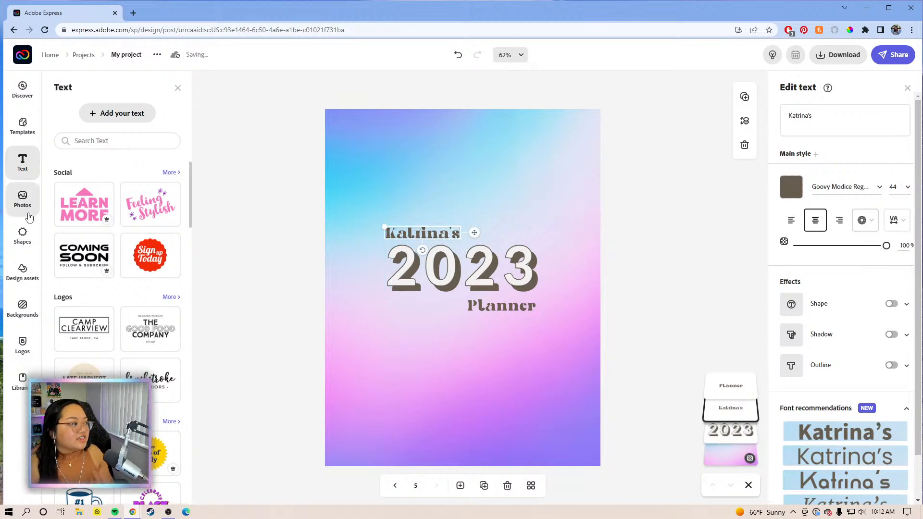
# - Search the design assets for space
pyautogui.click(24, 236)
pyautogui.click(18, 269)
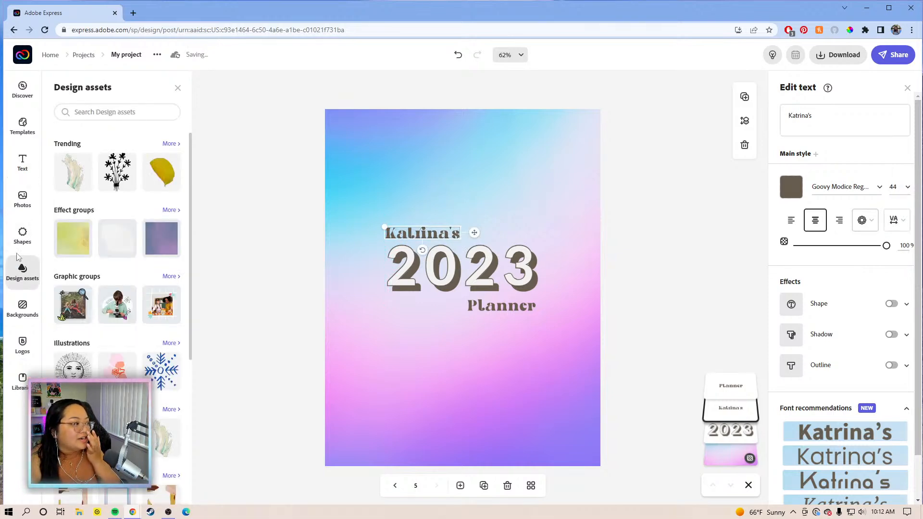
pyautogui.click(125, 113)
pyautogui.write('space')
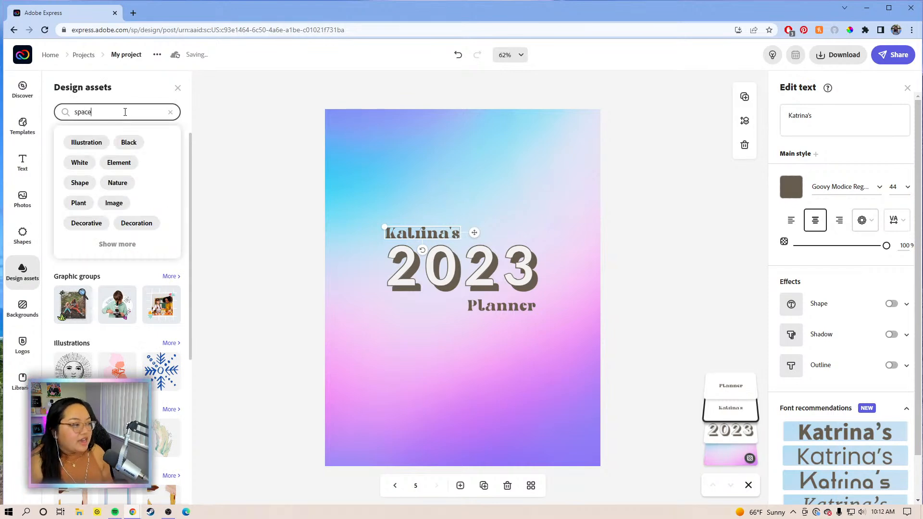
pyautogui.press('Return')
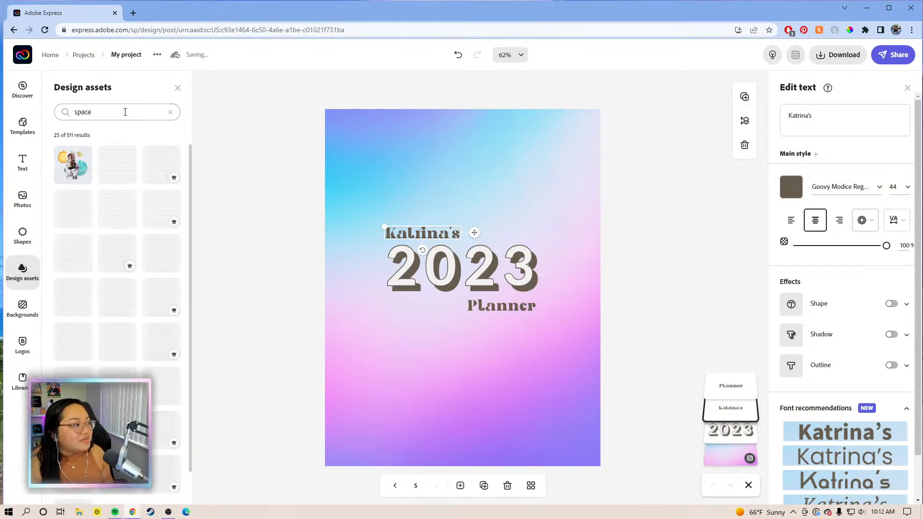
# - Look through the space design assets for an illustration that suits the planner cover
pyautogui.scroll(-1, 114, 228)
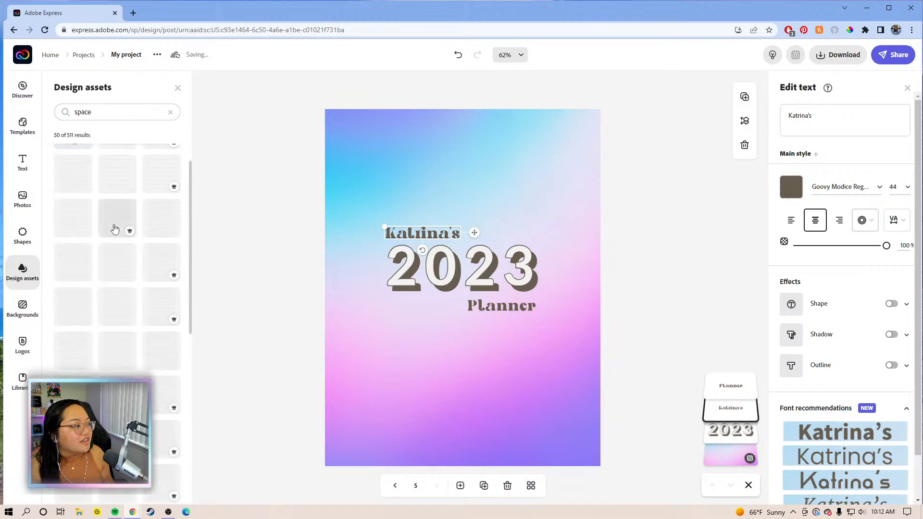
pyautogui.scroll(1, 101, 240)
pyautogui.scroll(-5, 98, 245)
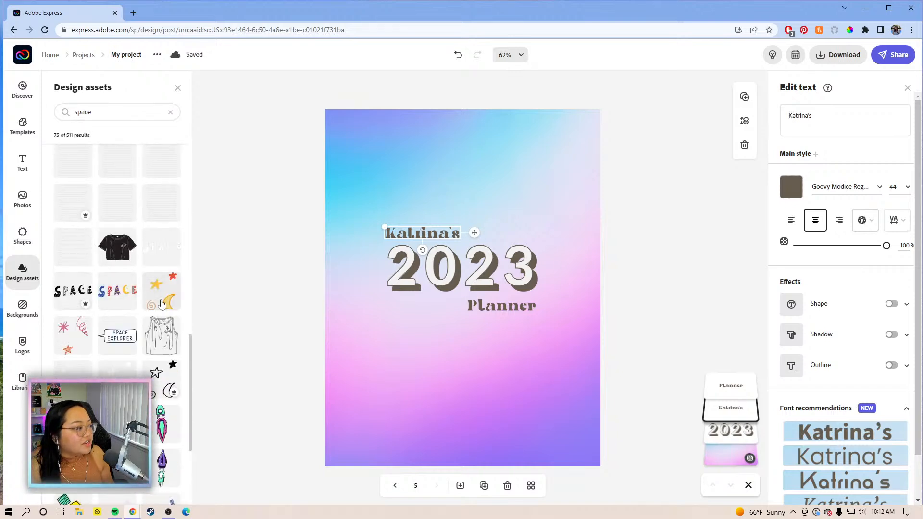
pyautogui.scroll(-2, 93, 376)
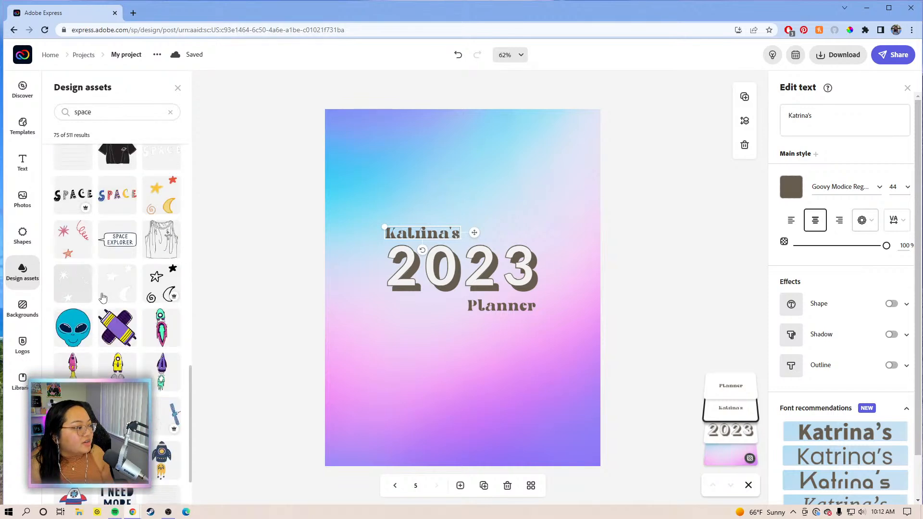
pyautogui.scroll(-5, 118, 323)
pyautogui.scroll(-4, 137, 353)
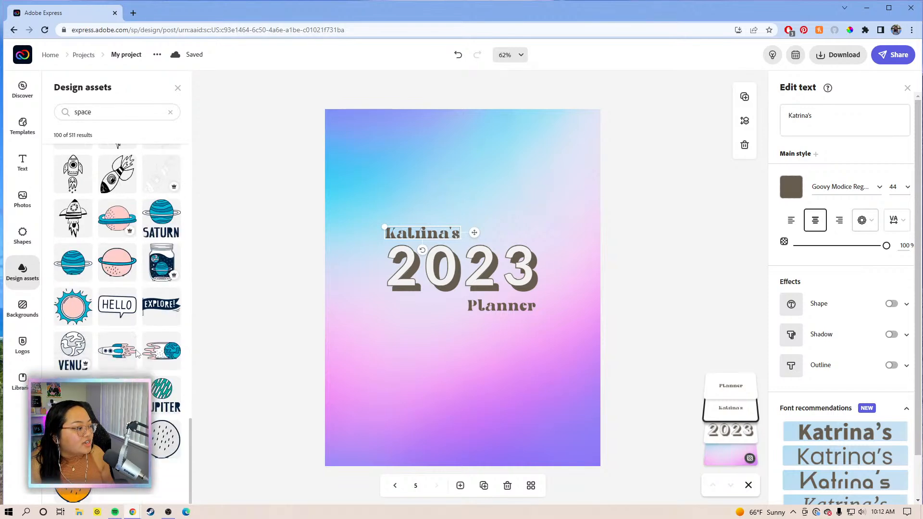
pyautogui.scroll(5, 130, 318)
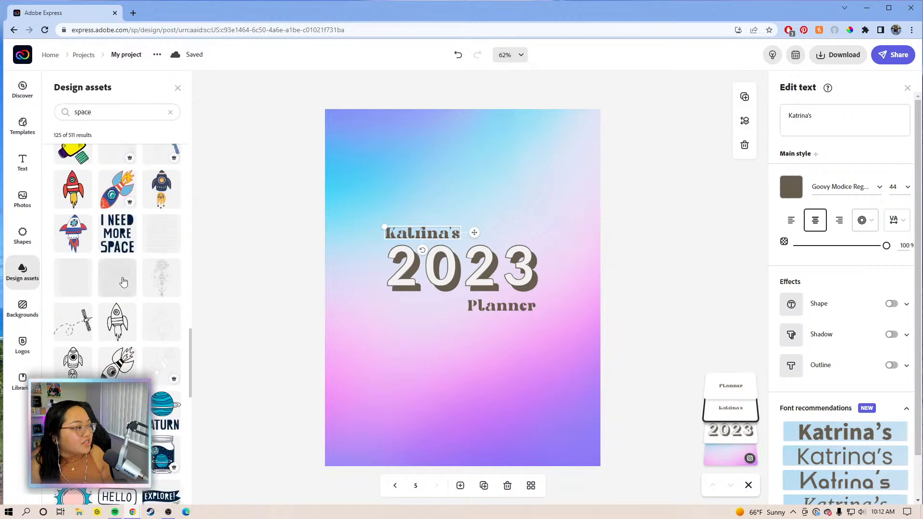
pyautogui.scroll(7, 126, 280)
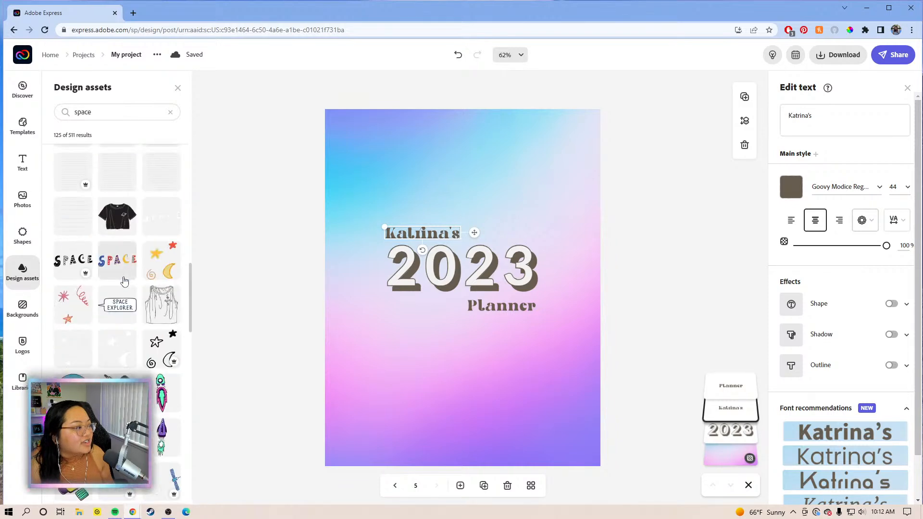
pyautogui.scroll(-2, 90, 273)
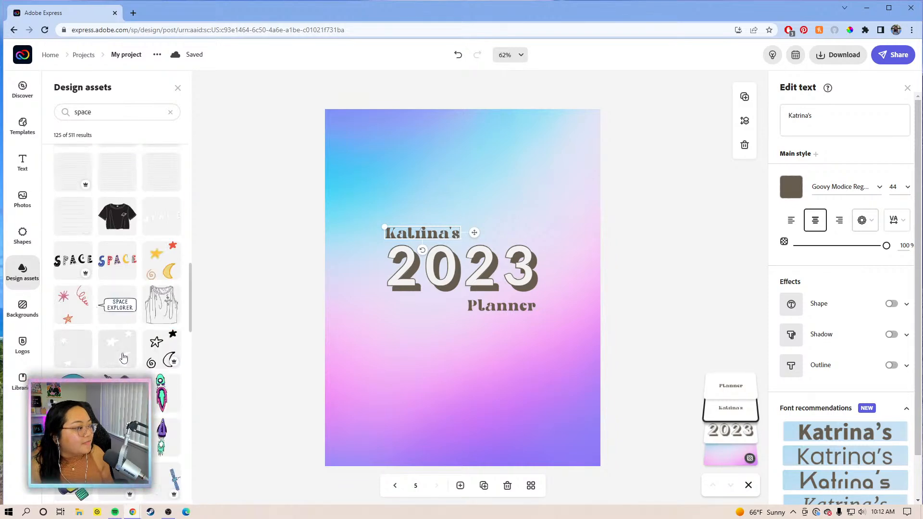
pyautogui.scroll(-10, 129, 362)
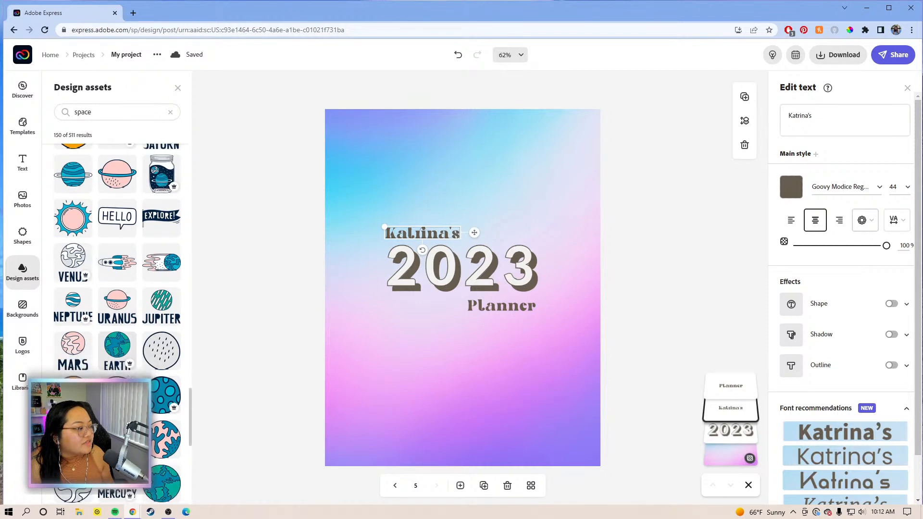
# - Add the round waving-astronaut badge, shrink it and place it under the left end of 2023, beside Planner
pyautogui.scroll(-10, 117, 259)
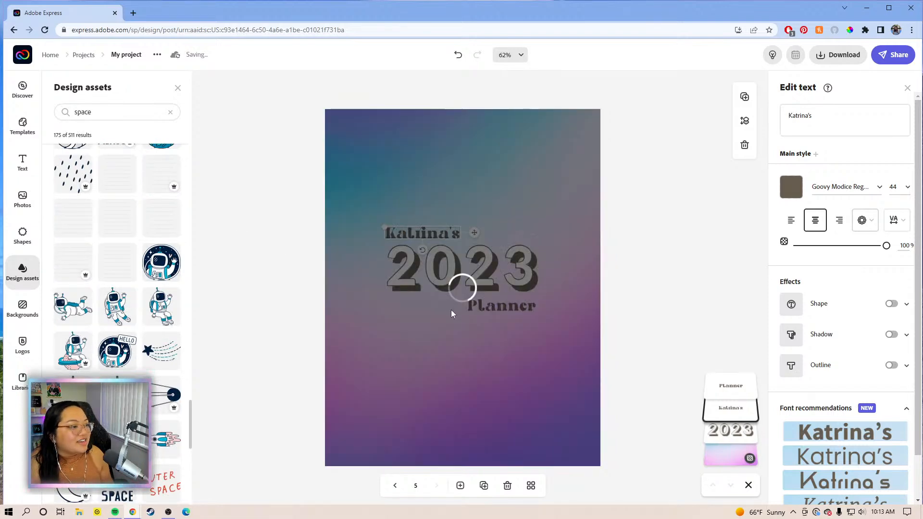
pyautogui.click(452, 182)
pyautogui.moveTo(508, 111); pyautogui.dragTo(457, 170)
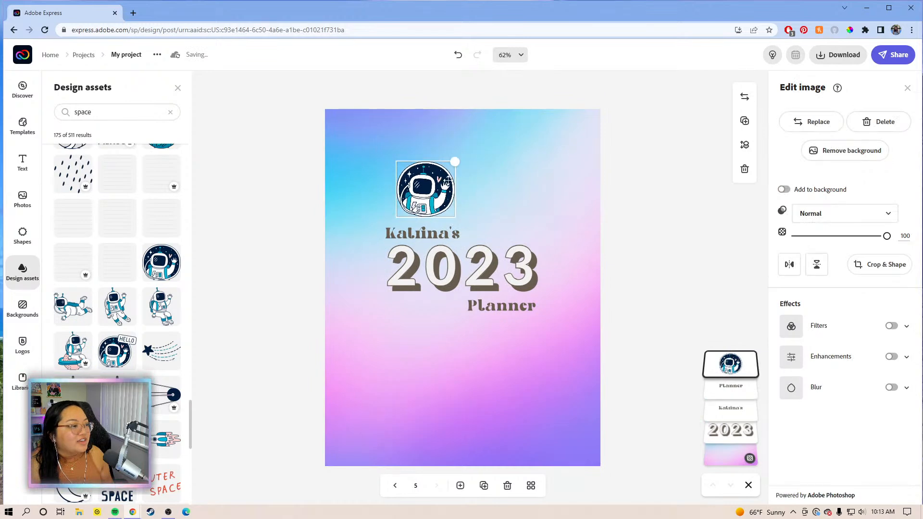
pyautogui.moveTo(429, 213); pyautogui.dragTo(504, 223)
pyautogui.moveTo(532, 178); pyautogui.dragTo(538, 170)
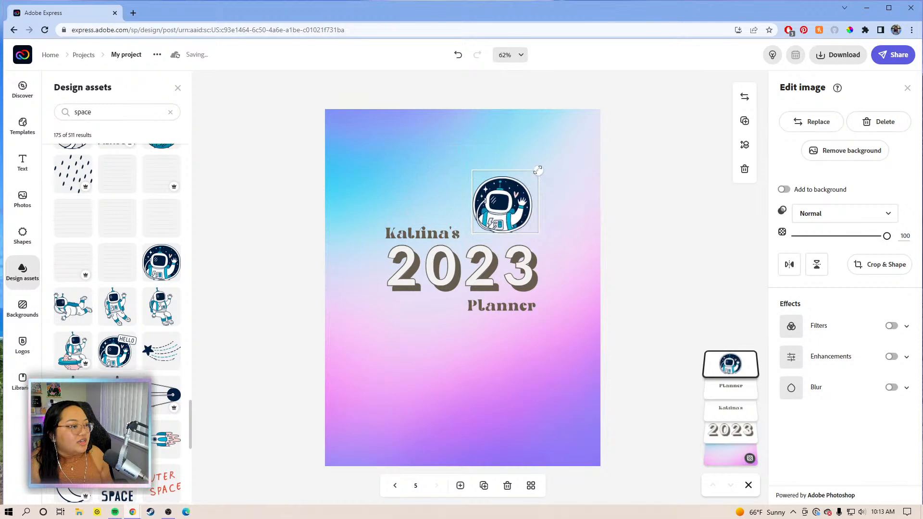
pyautogui.moveTo(505, 207); pyautogui.dragTo(426, 328)
# - Search the shapes for sparkles
pyautogui.click(23, 236)
pyautogui.click(141, 112)
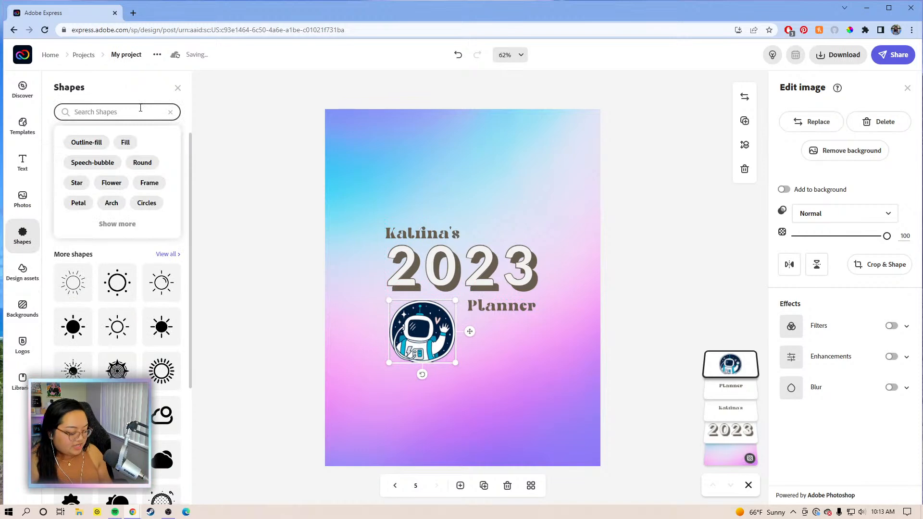
pyautogui.write('spar')
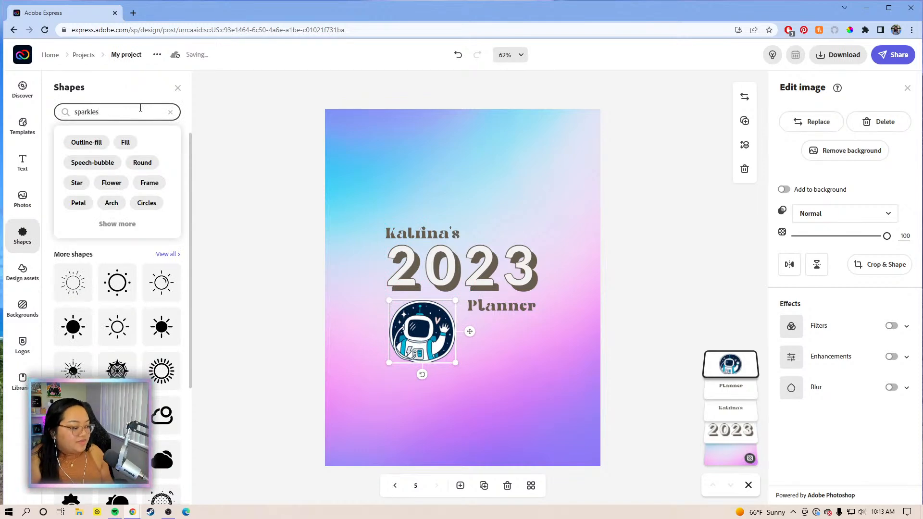
pyautogui.write('kles')
pyautogui.press('Return')
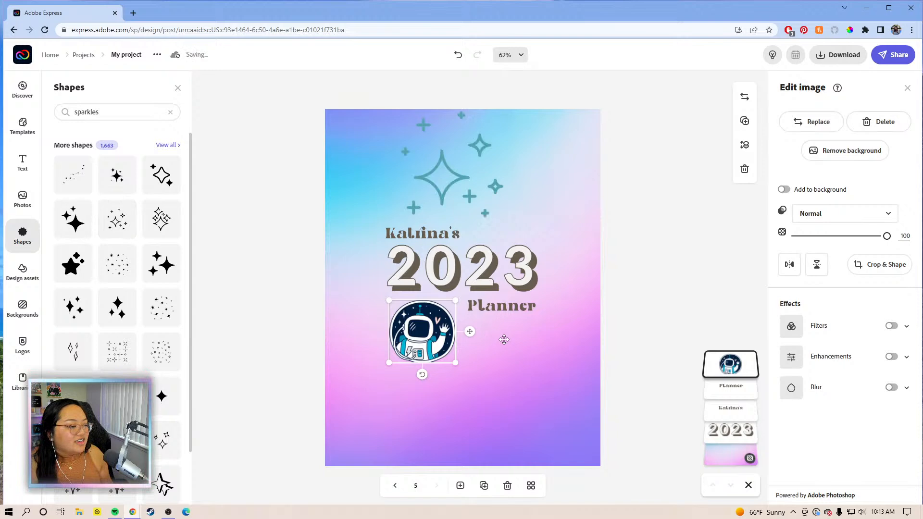
# - Delete the outlined sparkle cluster, add the solid three-sparkle shape instead and shrink it above the right half of 2023
pyautogui.click(457, 164)
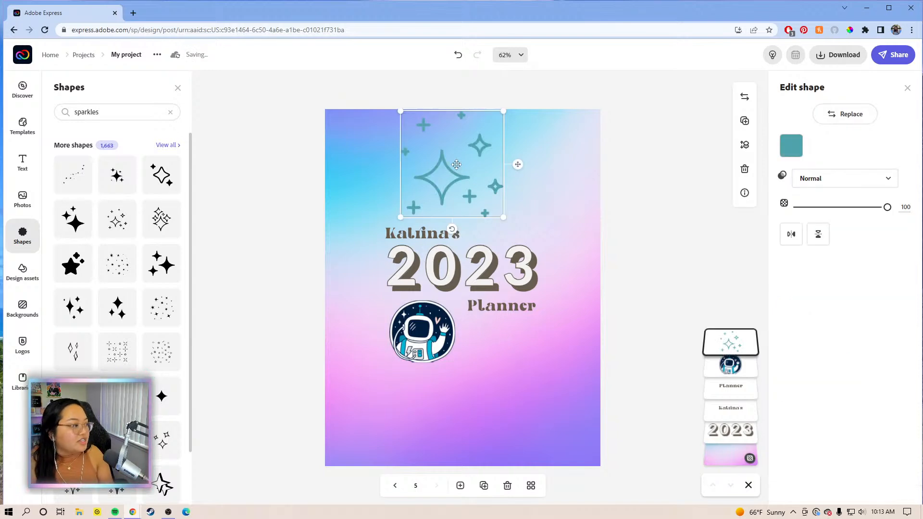
pyautogui.press('Delete')
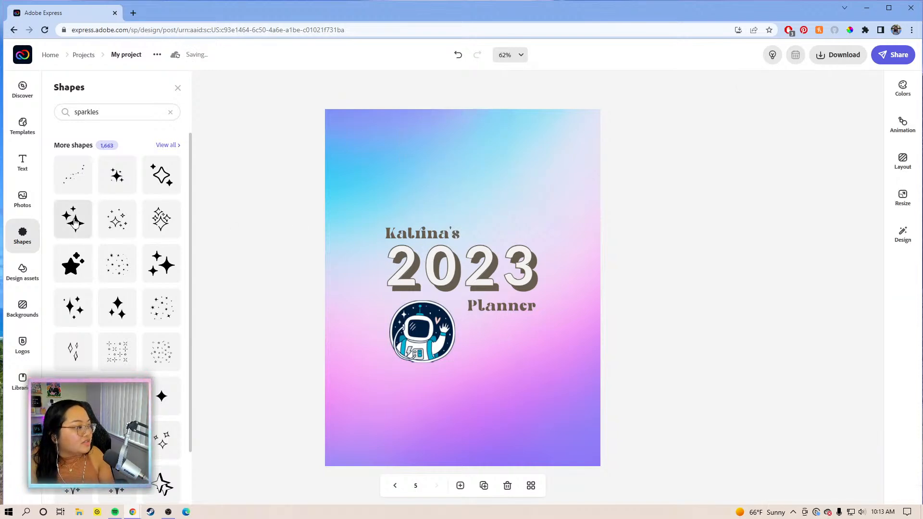
pyautogui.click(78, 225)
pyautogui.click(517, 207)
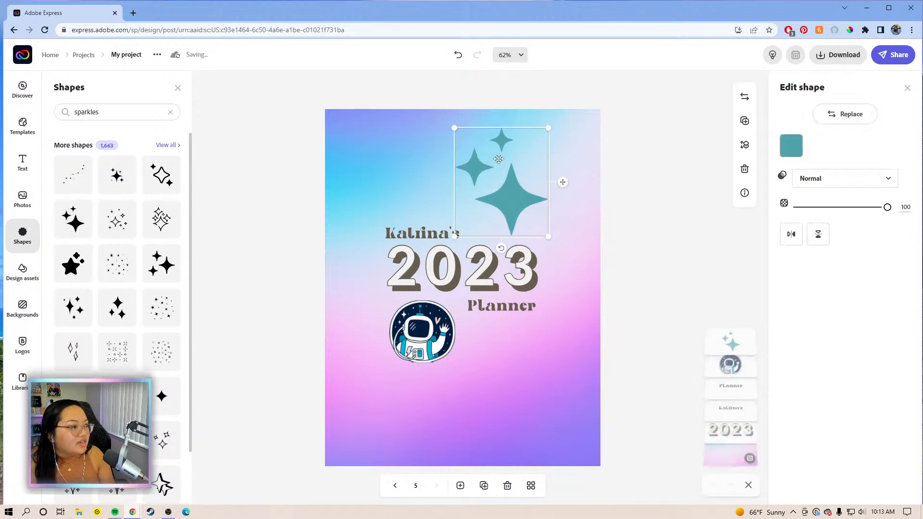
pyautogui.moveTo(537, 173); pyautogui.dragTo(500, 234)
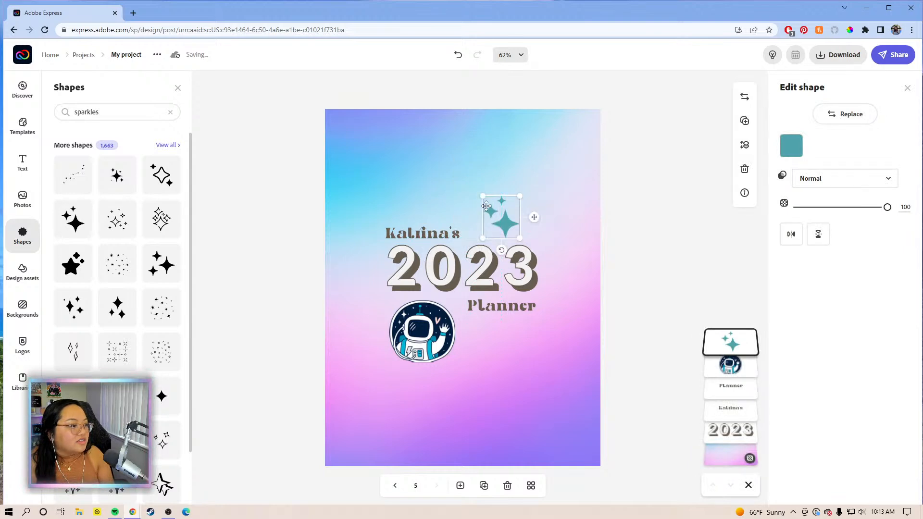
# - Tilt the three-sparkle shape slightly counterclockwise just above 2023 and colour it white
pyautogui.moveTo(485, 198); pyautogui.dragTo(481, 194)
pyautogui.moveTo(508, 232); pyautogui.dragTo(514, 255)
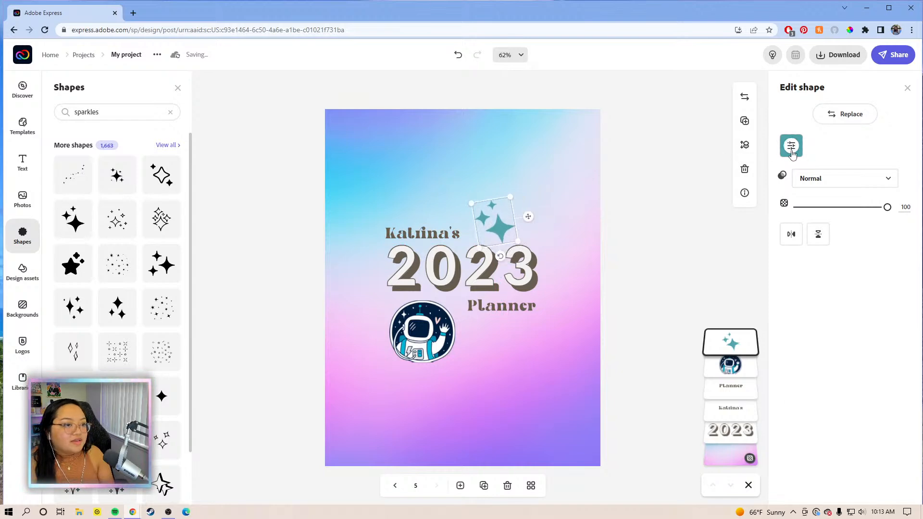
pyautogui.click(791, 146)
pyautogui.click(876, 250)
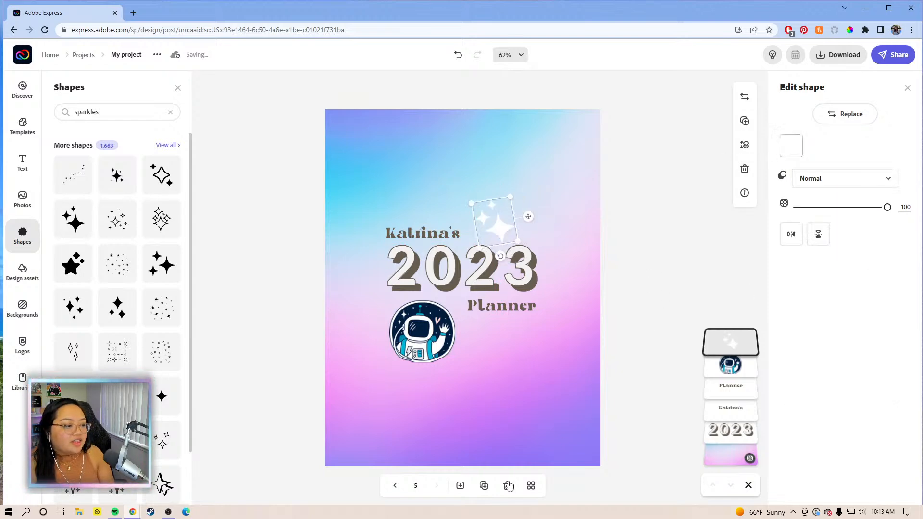
# - Show all pages as a grid and move the 2023 Planner cover to the first position
pyautogui.click(531, 485)
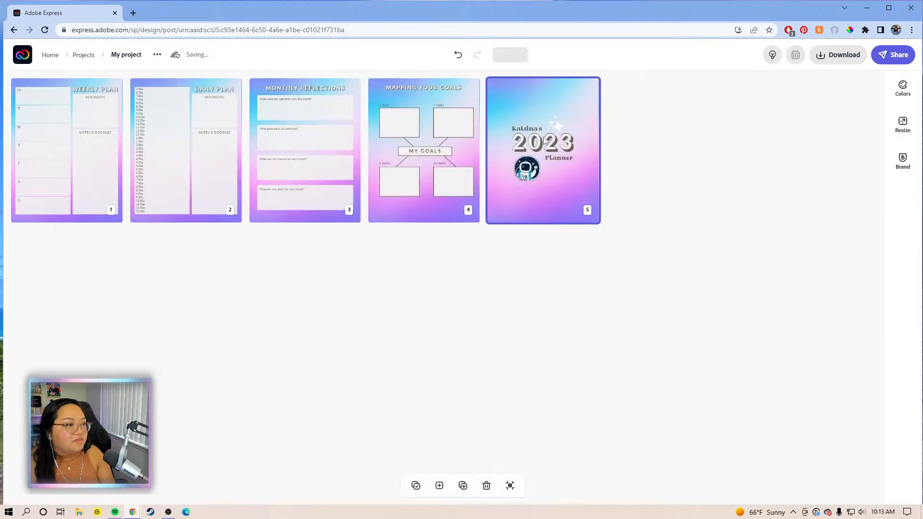
pyautogui.moveTo(574, 106); pyautogui.dragTo(43, 143)
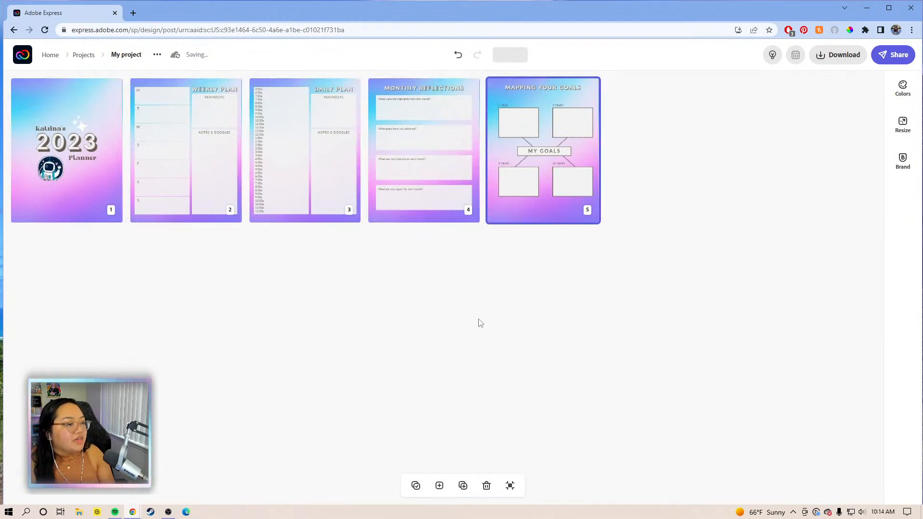
pyautogui.click(170, 188)
pyautogui.click(295, 183)
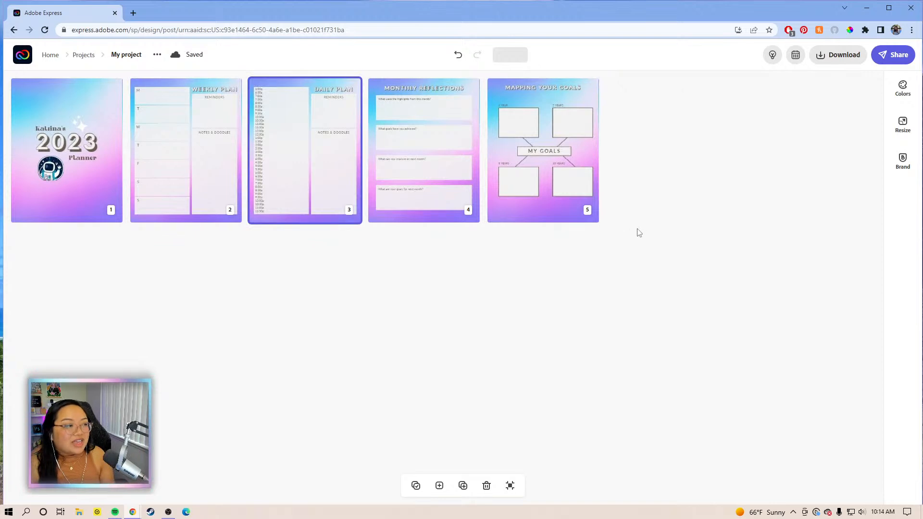
# - Duplicate the Weekly Plan page three times
pyautogui.click(188, 174)
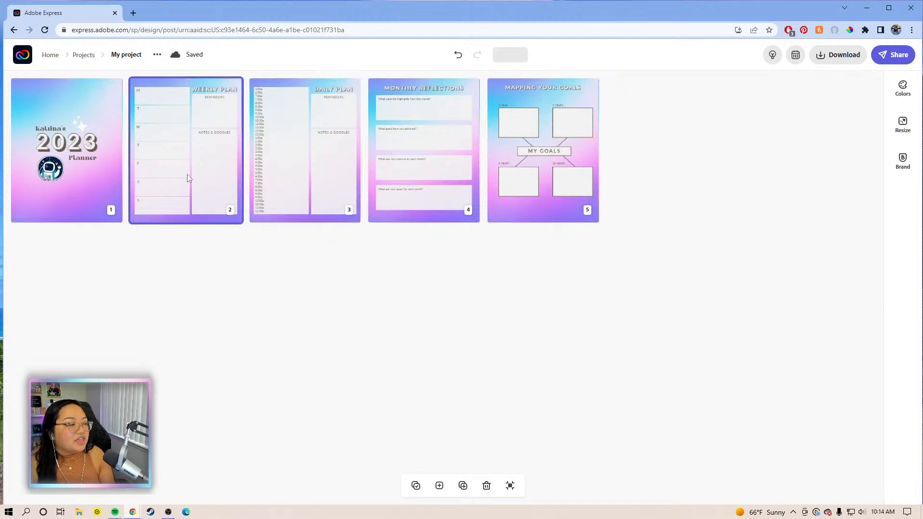
pyautogui.click(335, 170)
pyautogui.click(216, 185)
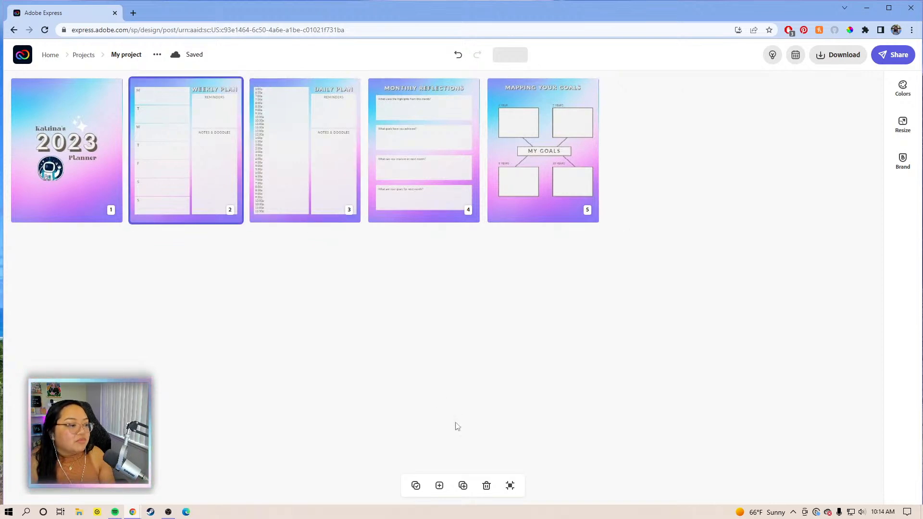
pyautogui.click(462, 486)
pyautogui.click(462, 486)
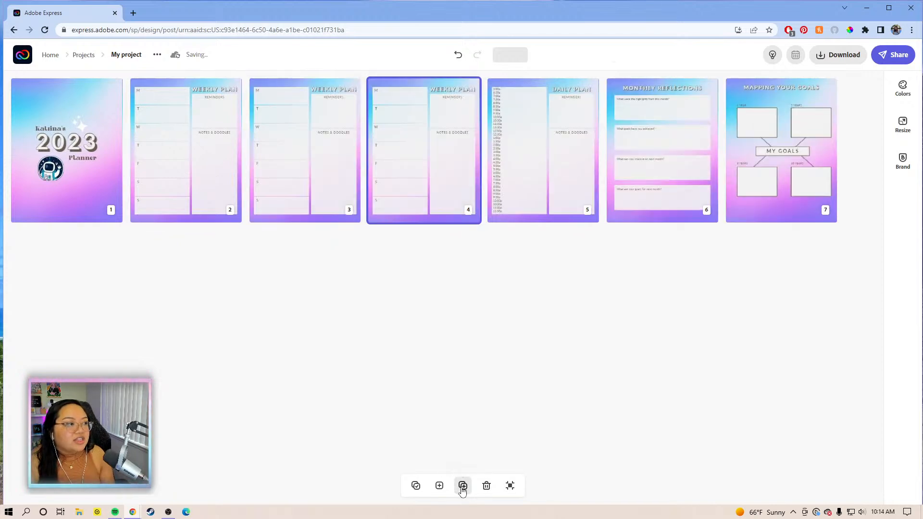
pyautogui.click(463, 486)
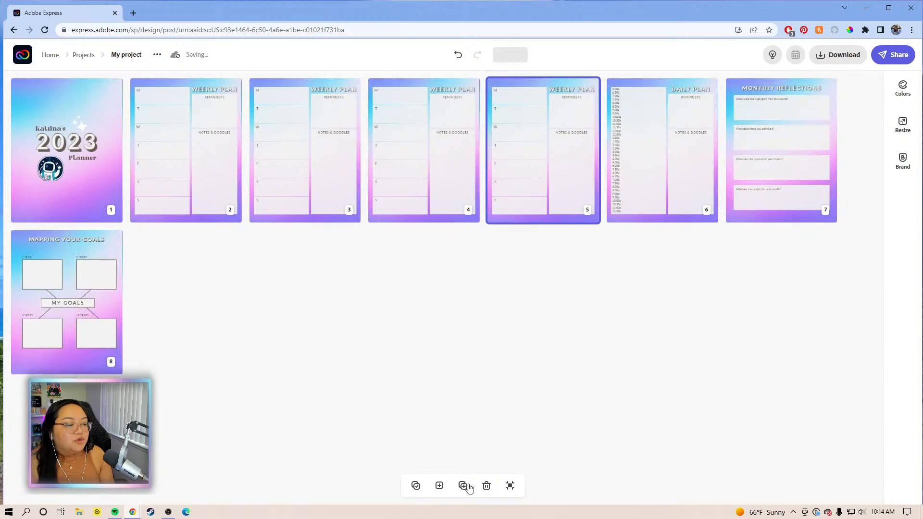
# - Duplicate the Daily Plan page five times and check the copies
pyautogui.click(671, 179)
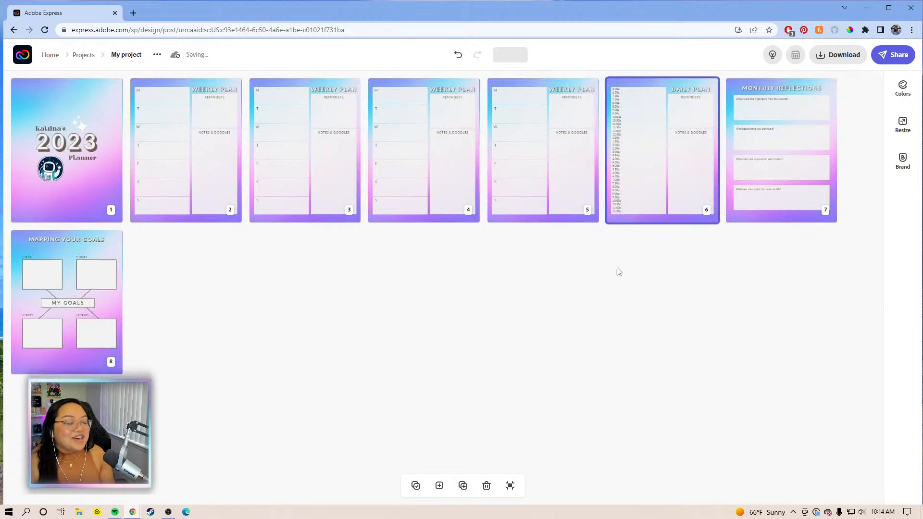
pyautogui.click(463, 486)
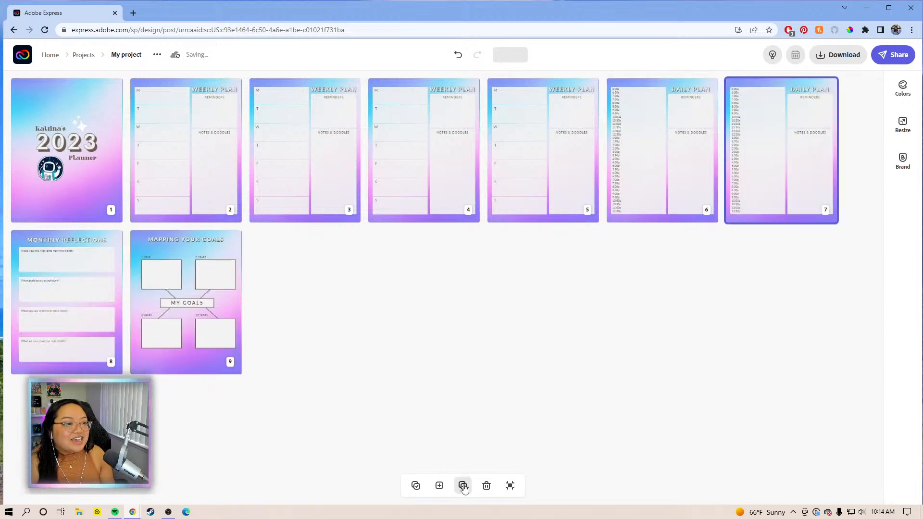
pyautogui.click(463, 486)
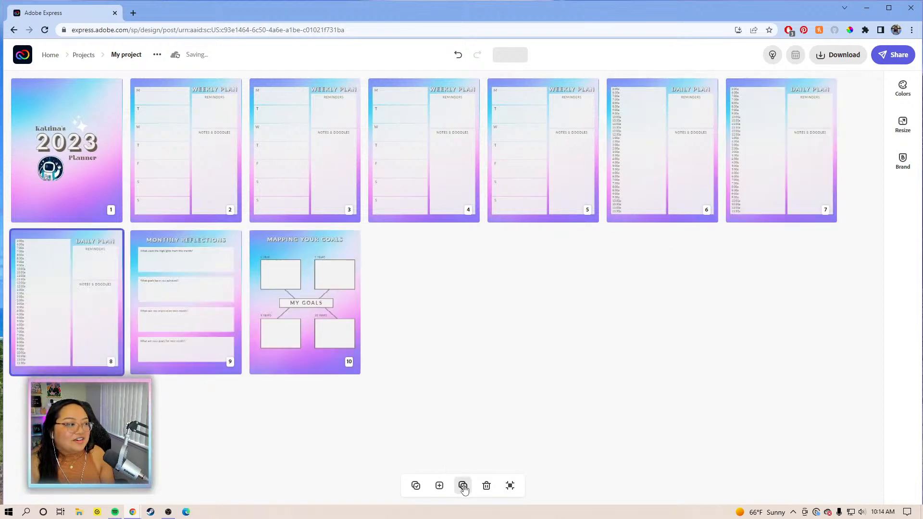
pyautogui.click(463, 486)
pyautogui.click(463, 486)
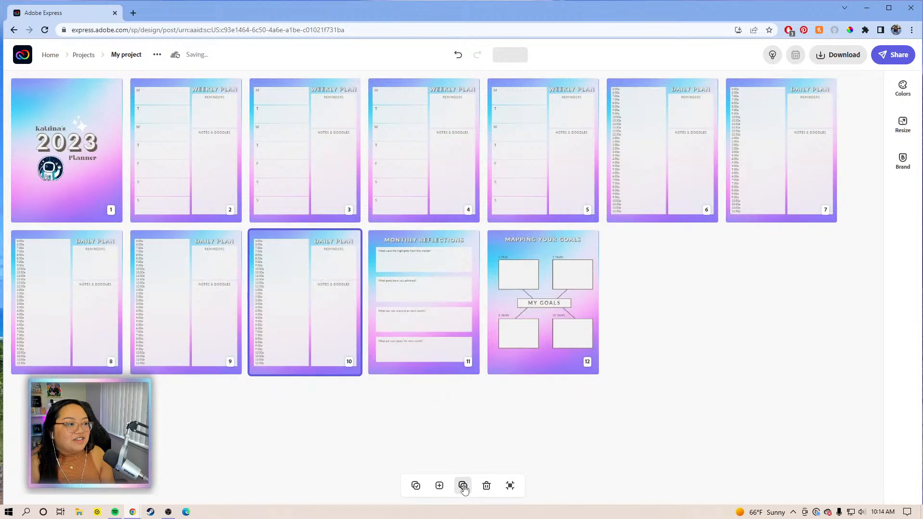
pyautogui.click(463, 486)
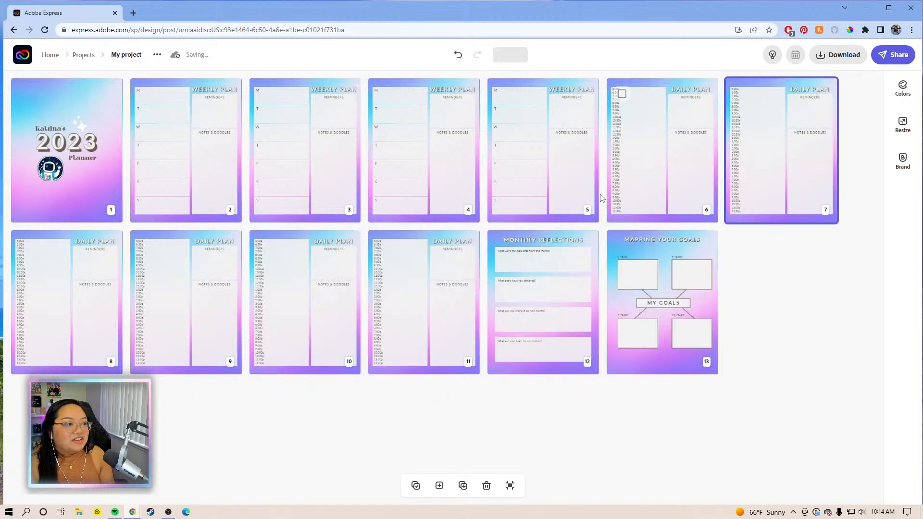
pyautogui.click(261, 331)
pyautogui.click(192, 327)
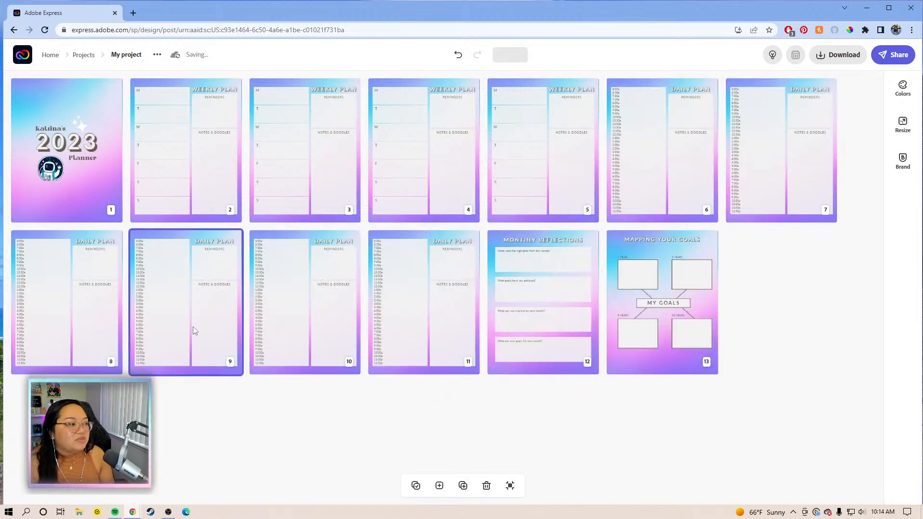
pyautogui.click(114, 322)
# - Duplicate the Monthly Reflections page twice
pyautogui.click(539, 349)
pyautogui.click(464, 486)
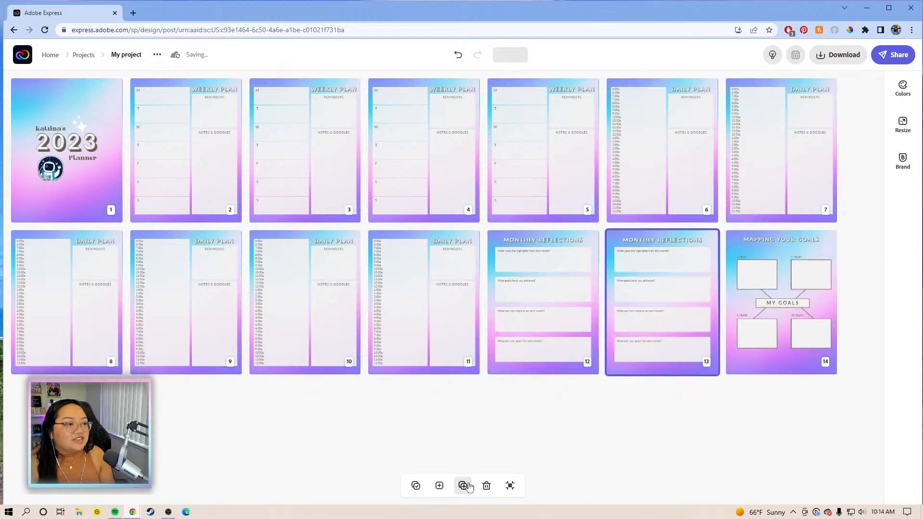
pyautogui.click(465, 486)
pyautogui.click(469, 487)
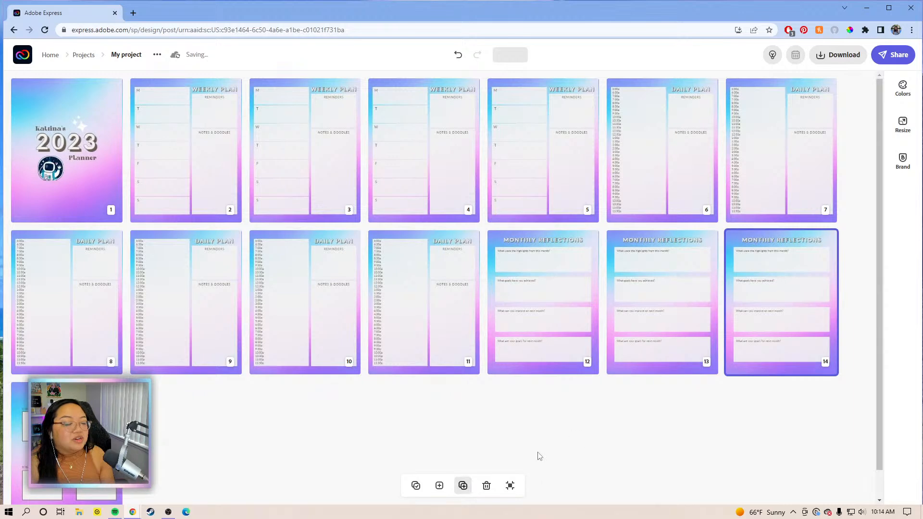
# - Look over the remaining pages in the grid and open the 2023 Planner cover for editing
pyautogui.scroll(-1, 611, 347)
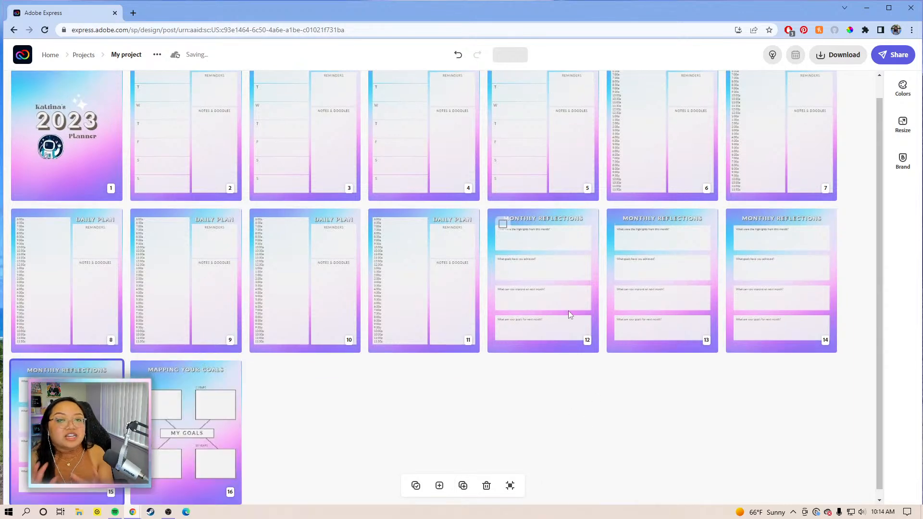
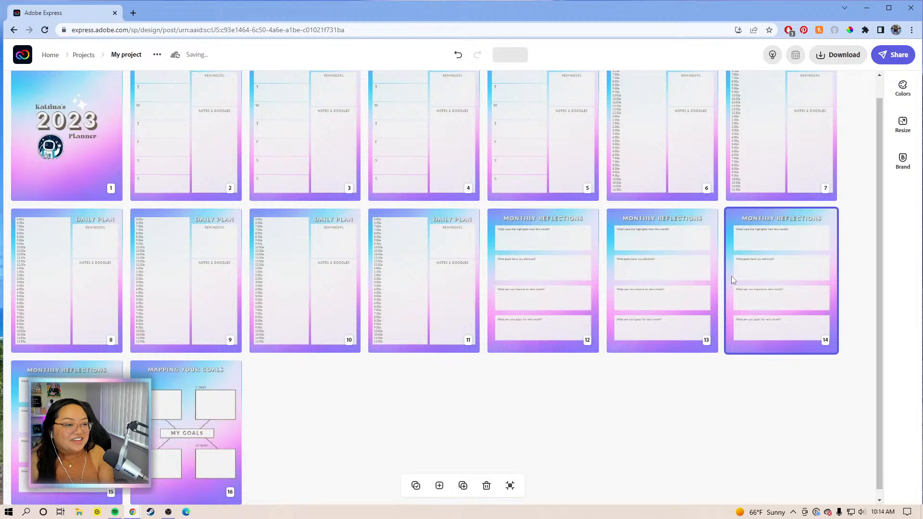
pyautogui.click(180, 438)
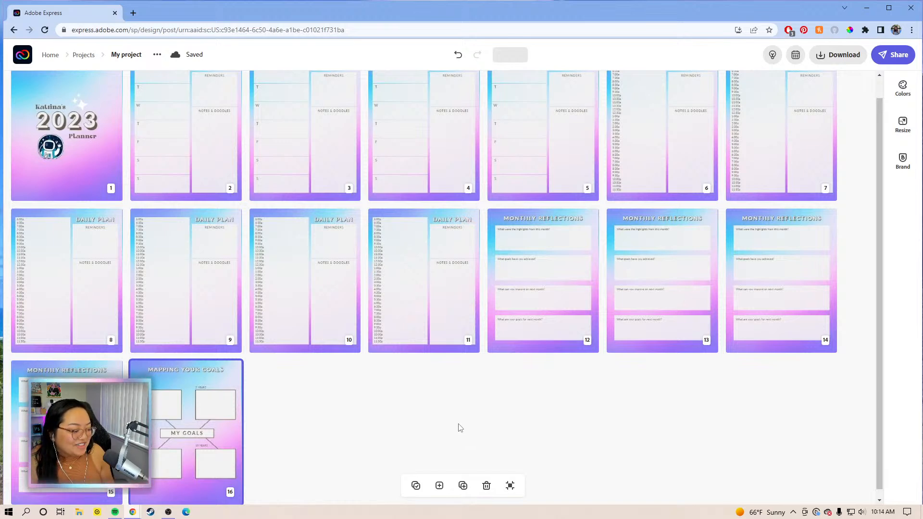
pyautogui.click(203, 173)
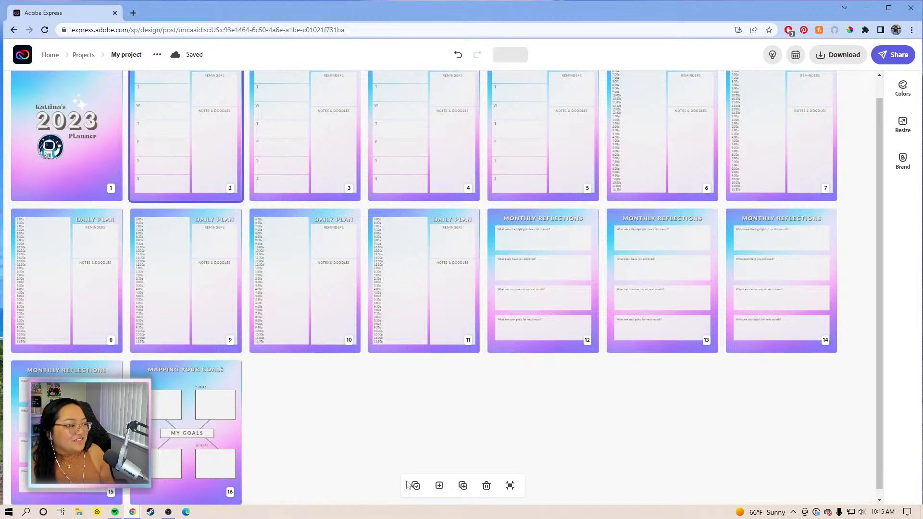
pyautogui.click(47, 184)
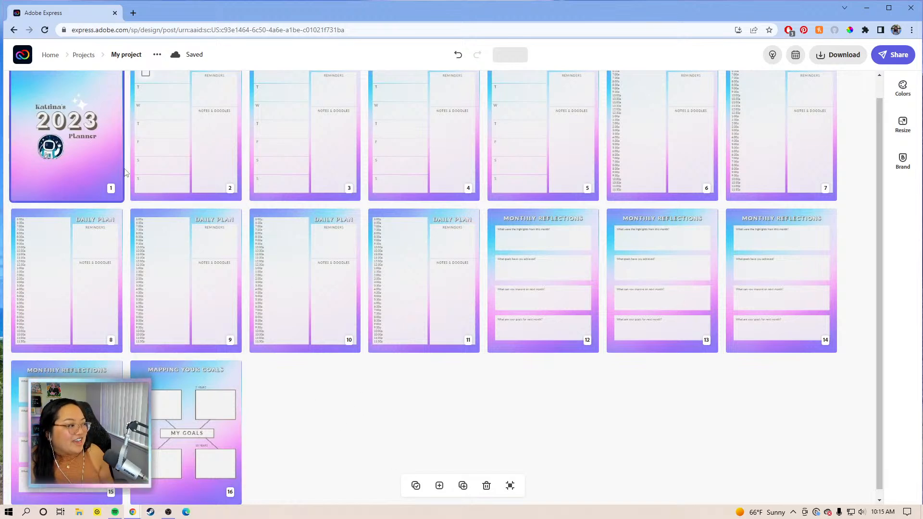
pyautogui.doubleClick(100, 172)
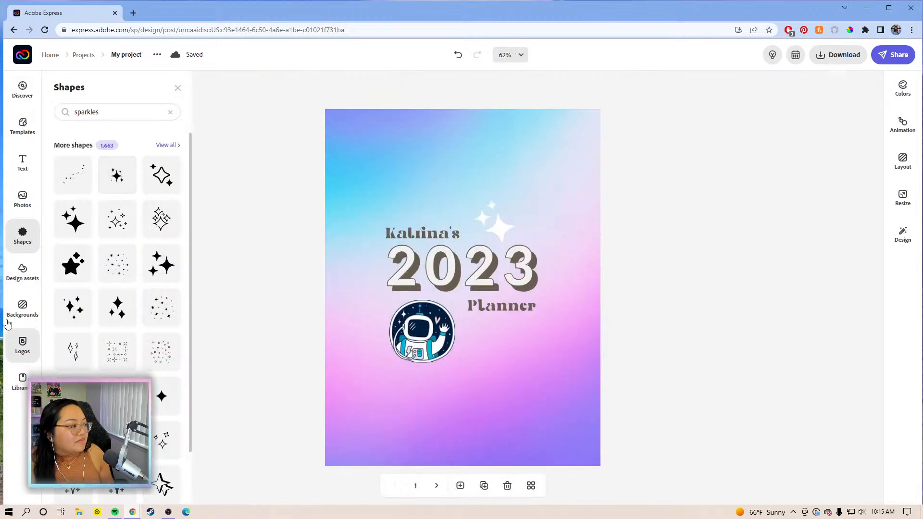
# - Add the pink swirled planet from the space design assets and place it in the cover's upper-left corner
pyautogui.click(25, 274)
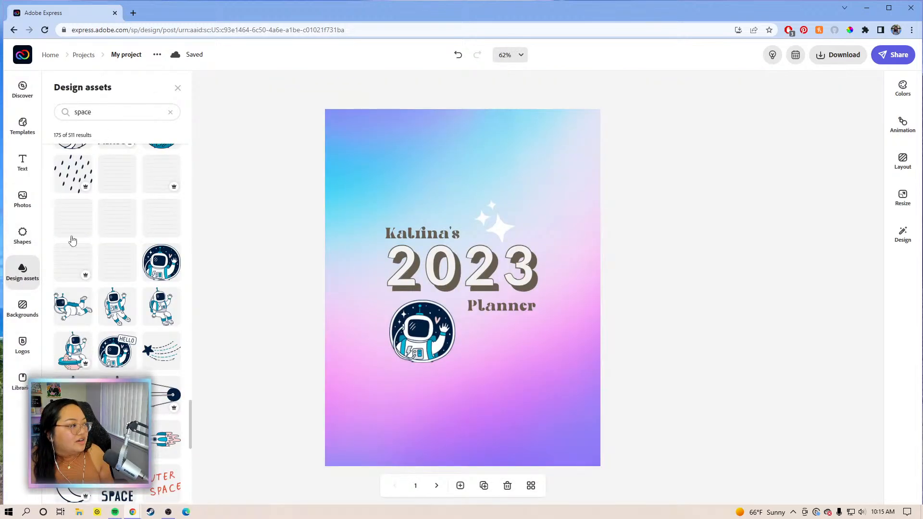
pyautogui.scroll(10, 151, 200)
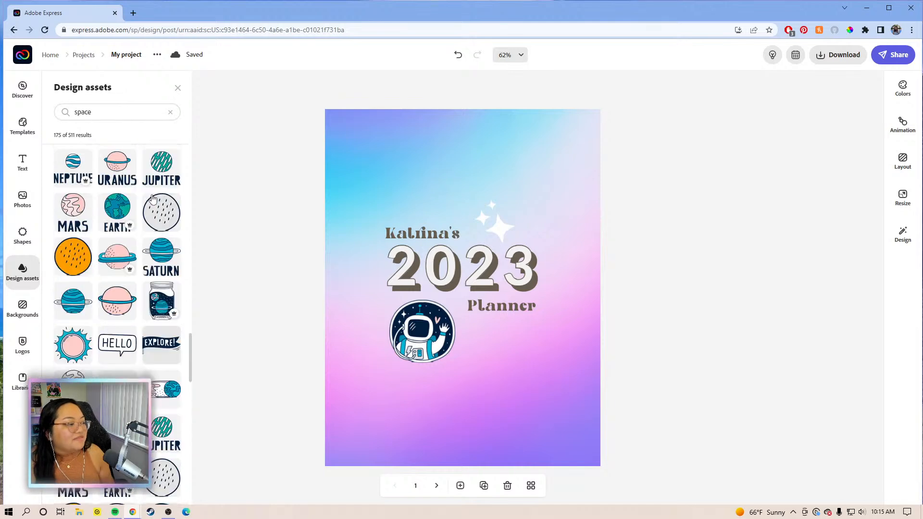
pyautogui.scroll(2, 151, 199)
pyautogui.scroll(-6, 150, 199)
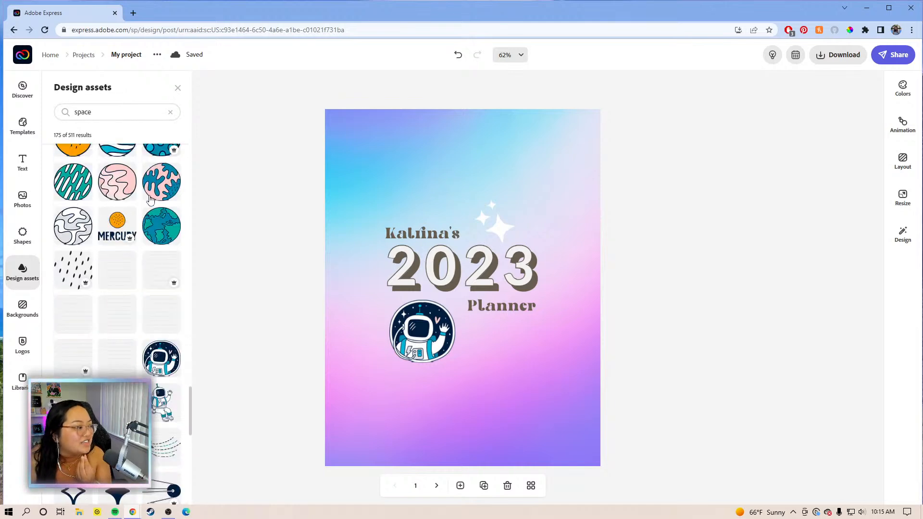
pyautogui.scroll(2, 151, 200)
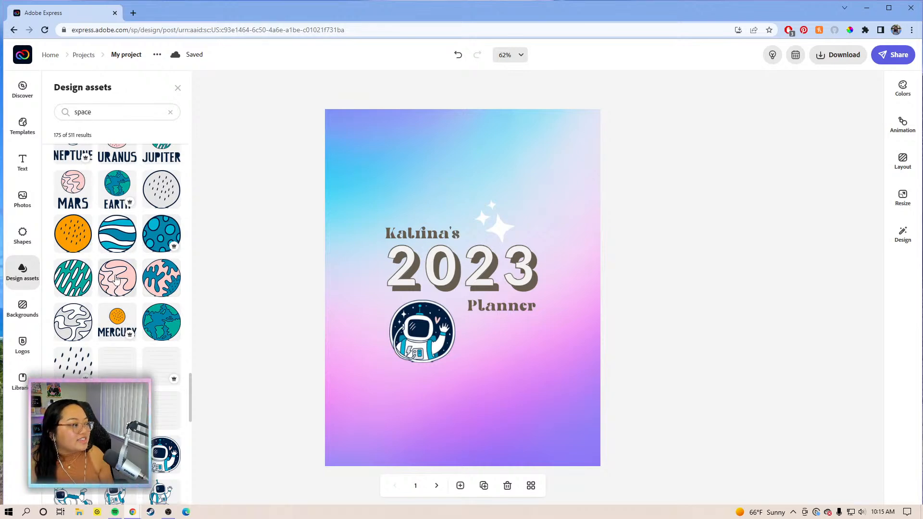
pyautogui.scroll(1, 134, 317)
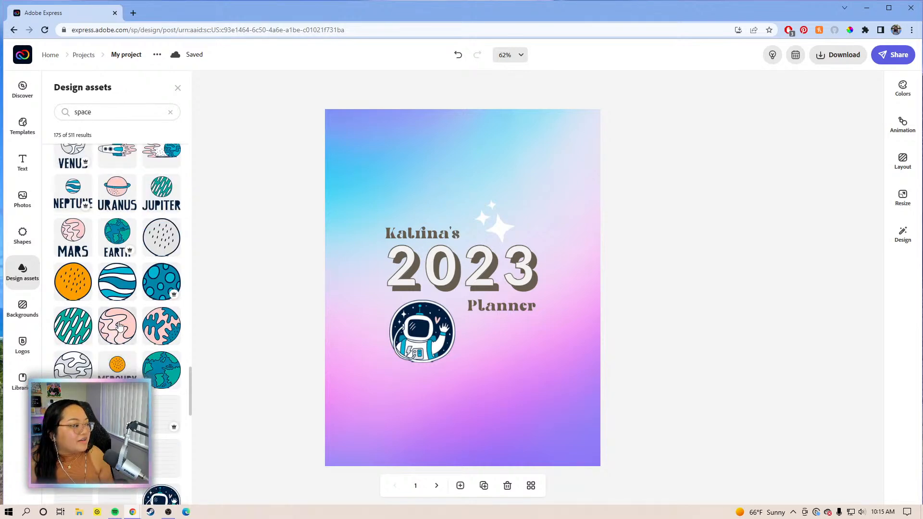
pyautogui.scroll(1, 120, 326)
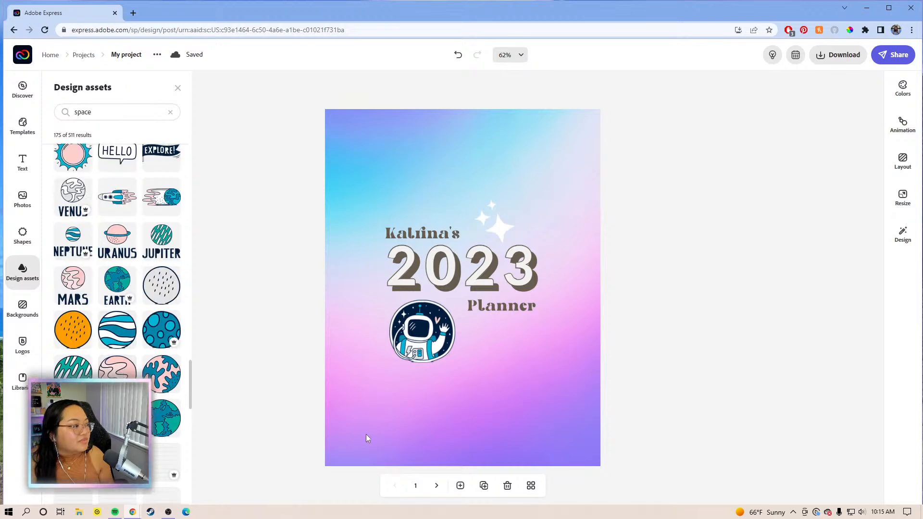
pyautogui.click(117, 372)
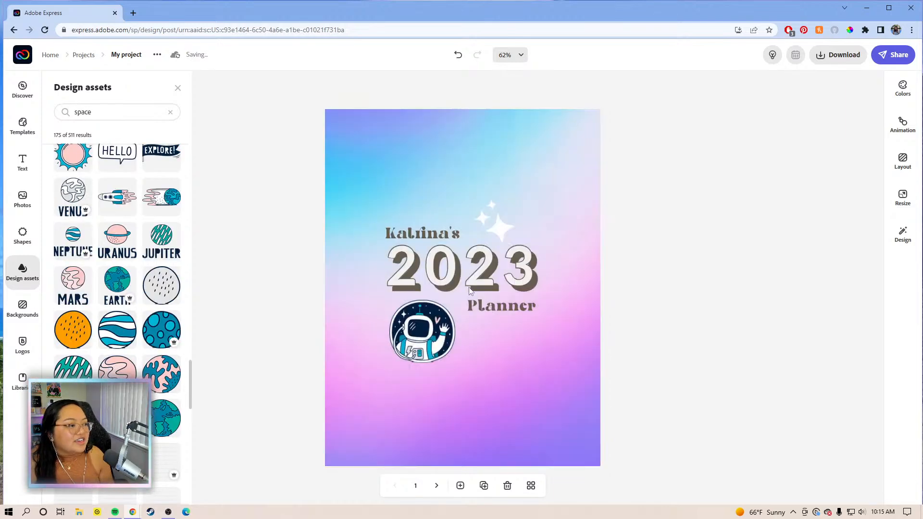
pyautogui.click(414, 160)
pyautogui.moveTo(415, 160); pyautogui.dragTo(397, 176)
pyautogui.moveTo(441, 207); pyautogui.dragTo(375, 157)
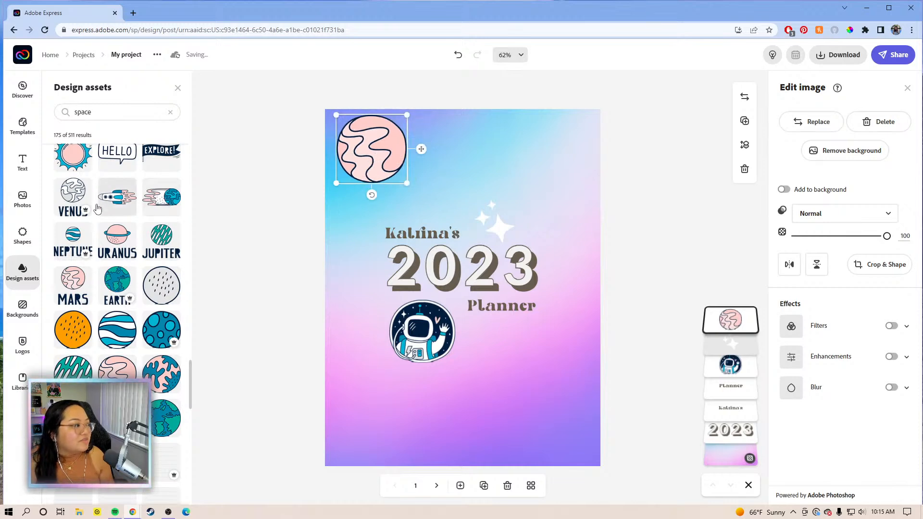
# - Add the rocket illustration to the cover's lower-right corner, flip it horizontally and tilt it to fly towards the upper right
pyautogui.click(133, 197)
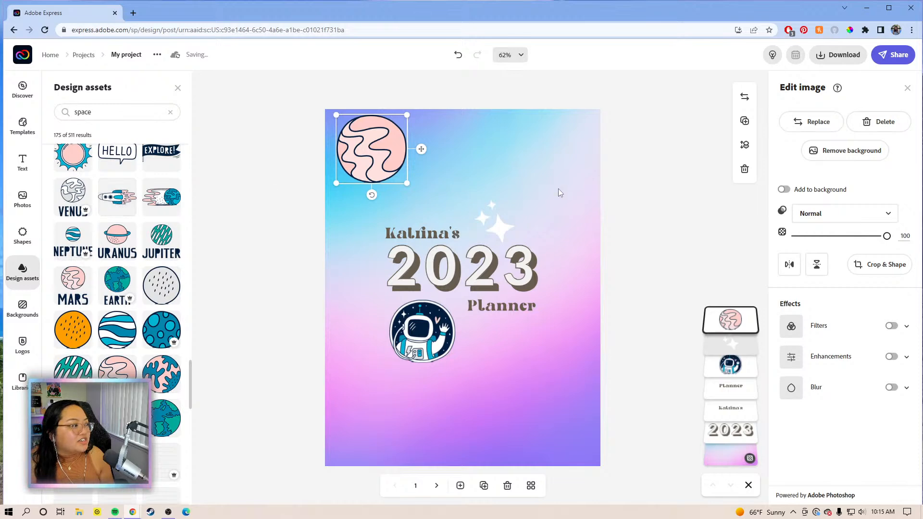
pyautogui.click(455, 432)
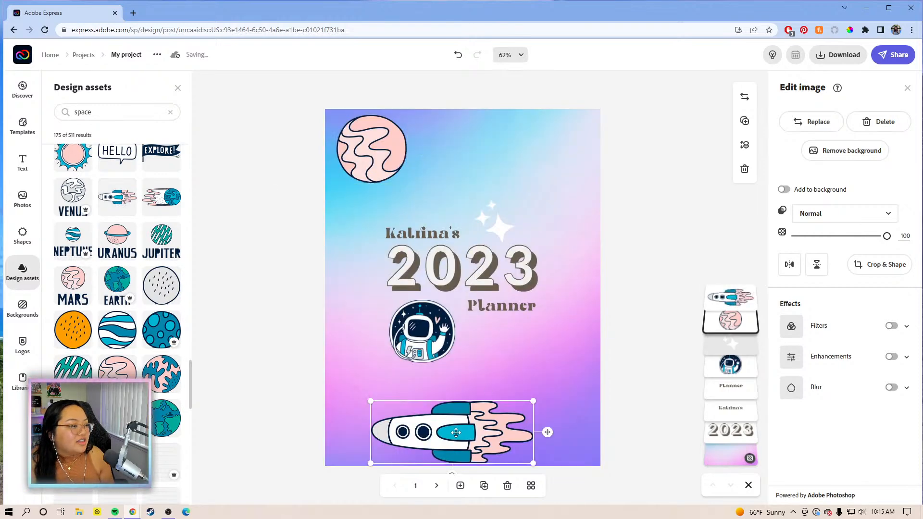
pyautogui.moveTo(499, 413); pyautogui.dragTo(542, 395)
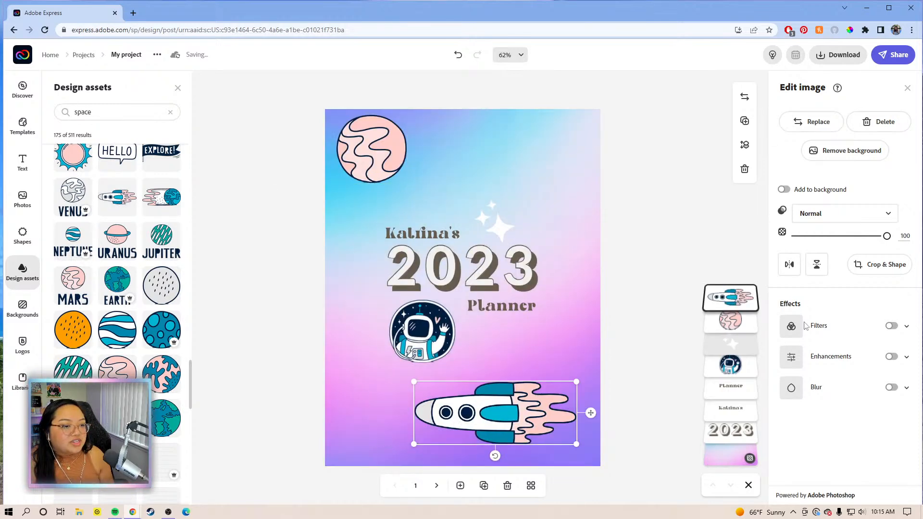
pyautogui.click(789, 264)
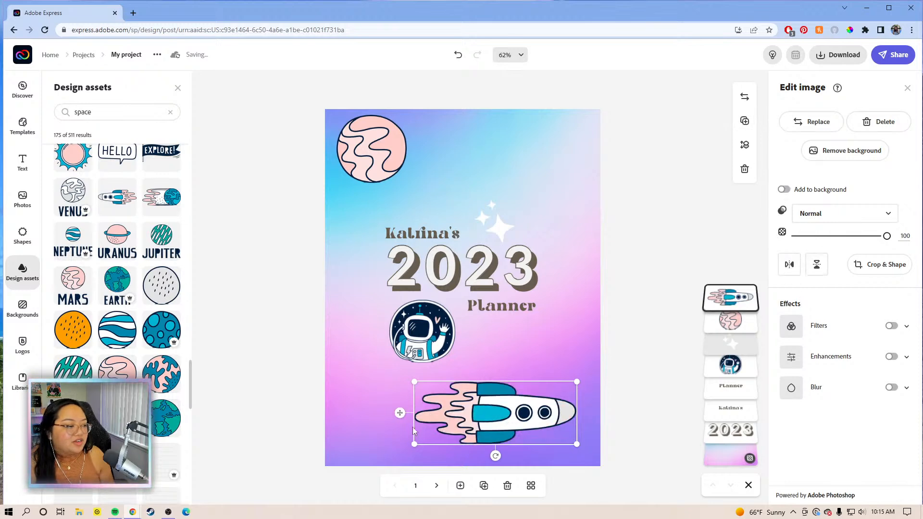
pyautogui.moveTo(496, 456); pyautogui.dragTo(536, 474)
pyautogui.moveTo(511, 417); pyautogui.dragTo(528, 416)
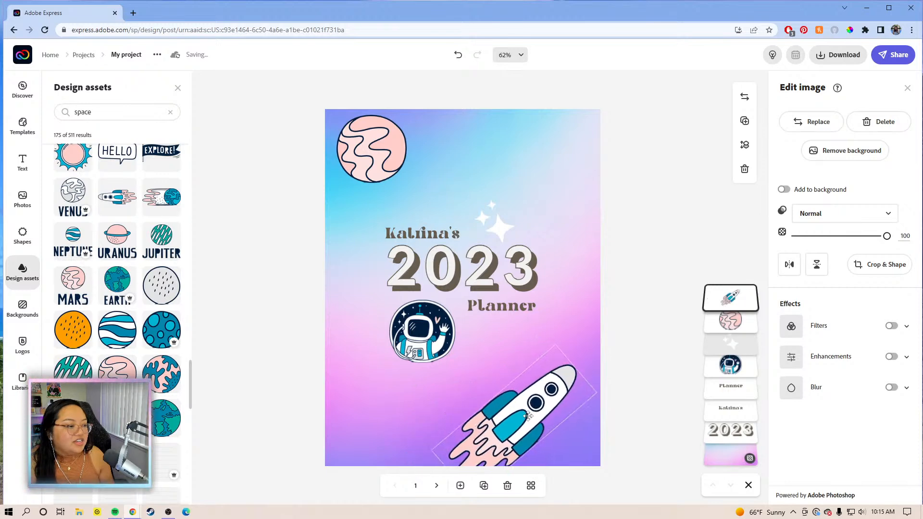
# - Search the design assets for "dust" and add a pale dust texture to the cover
pyautogui.click(170, 113)
pyautogui.scroll(-5, 97, 280)
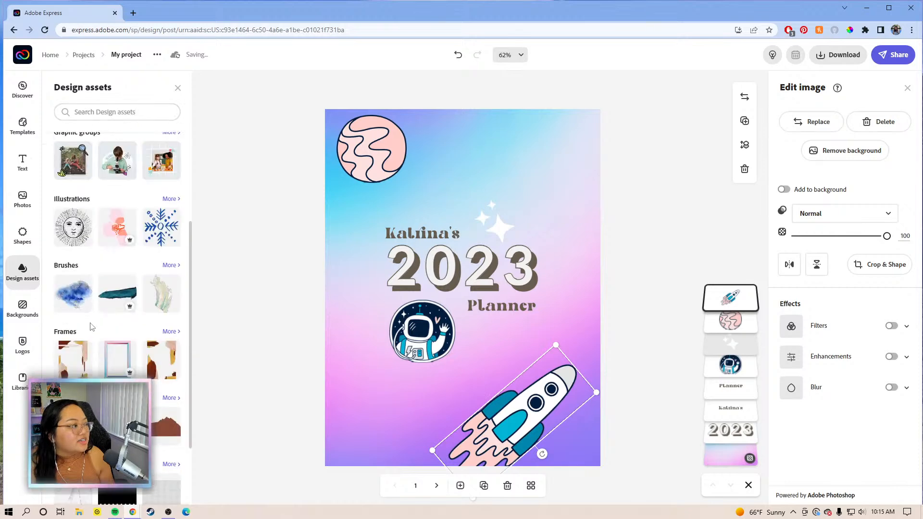
pyautogui.click(123, 112)
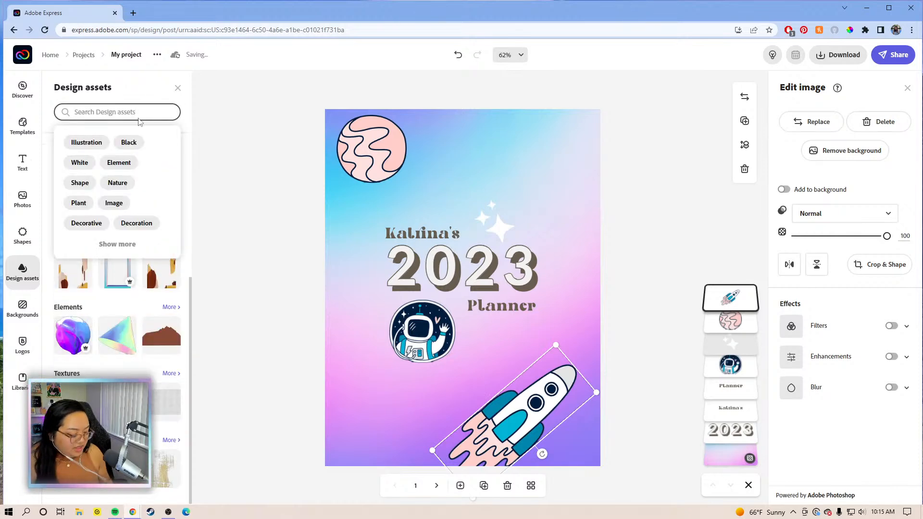
pyautogui.write('dust')
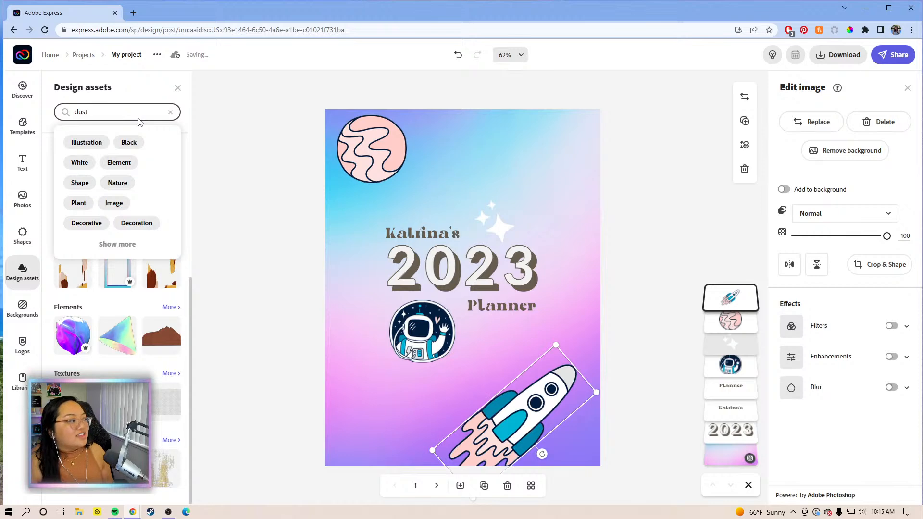
pyautogui.press('Return')
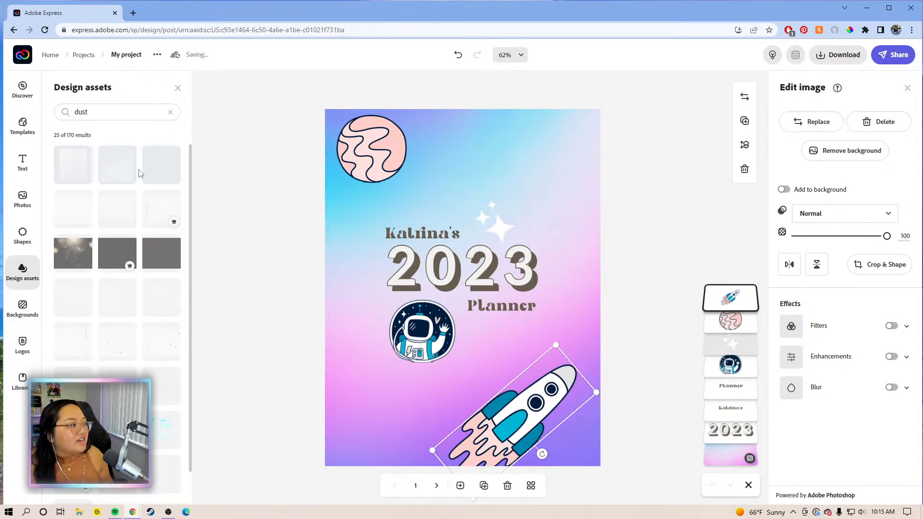
pyautogui.click(139, 172)
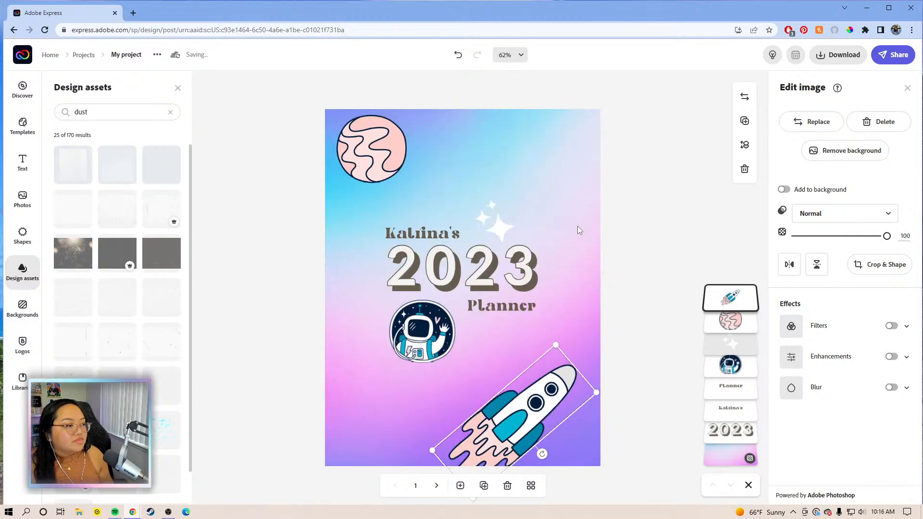
# - Enlarge the dust texture to cover the whole page and place its layer directly above the background
pyautogui.moveTo(458, 151); pyautogui.dragTo(371, 159)
pyautogui.moveTo(418, 218); pyautogui.dragTo(641, 440)
pyautogui.moveTo(650, 509); pyautogui.dragTo(658, 513)
pyautogui.moveTo(571, 158); pyautogui.dragTo(555, 156)
pyautogui.moveTo(728, 287); pyautogui.dragTo(705, 446)
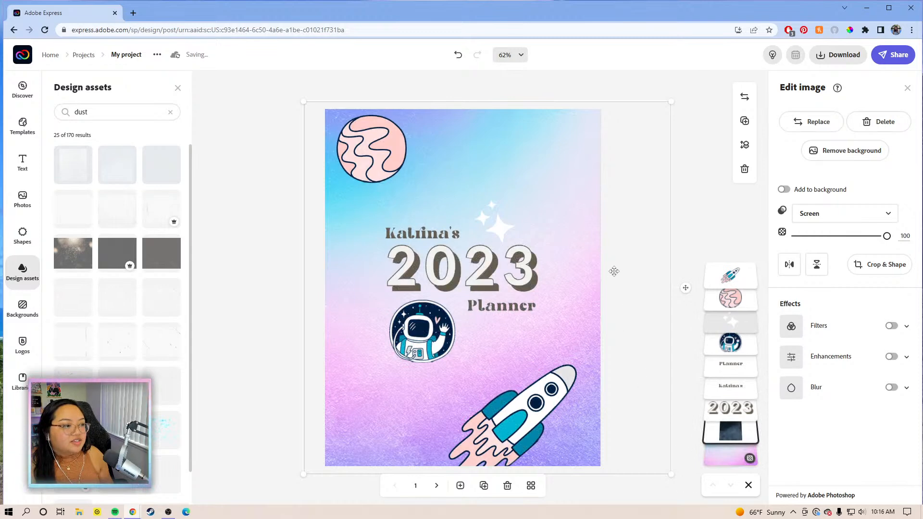
pyautogui.moveTo(613, 260); pyautogui.dragTo(608, 264)
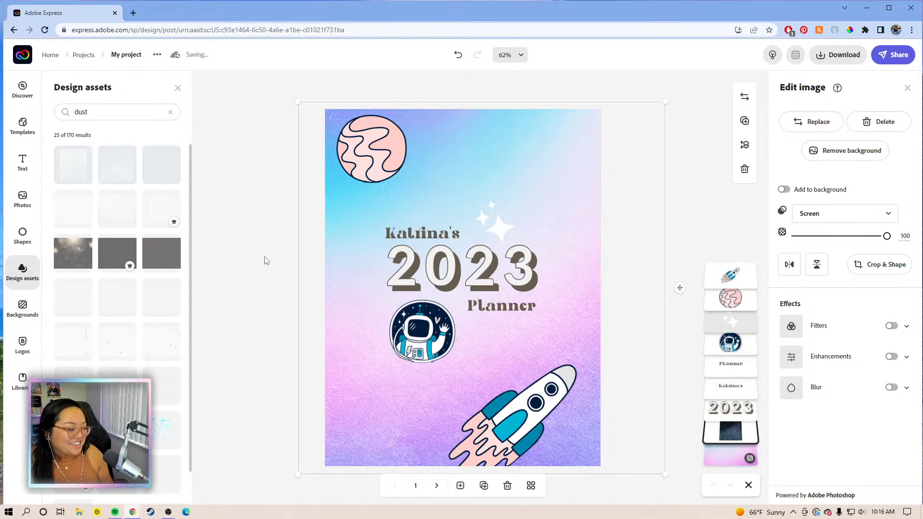
pyautogui.click(230, 171)
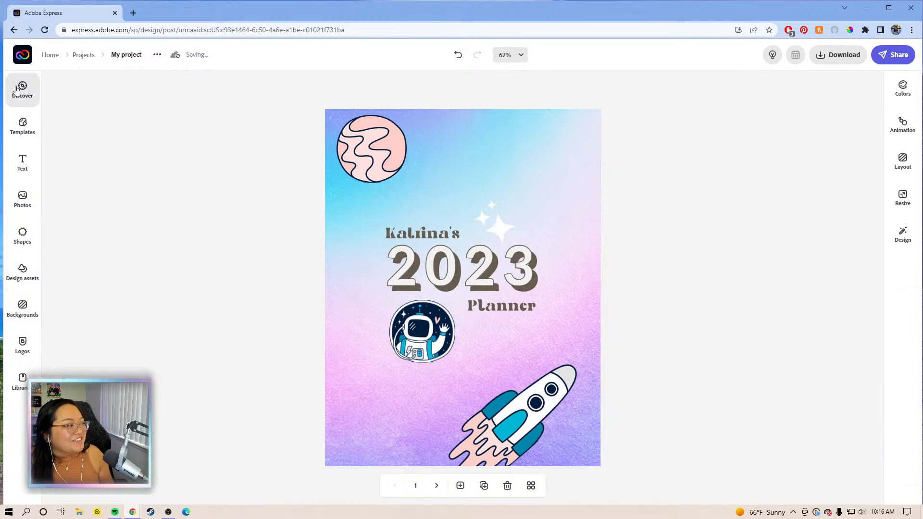
# - Add the three-star sparkle shape to the first Weekly Plan page
pyautogui.click(437, 485)
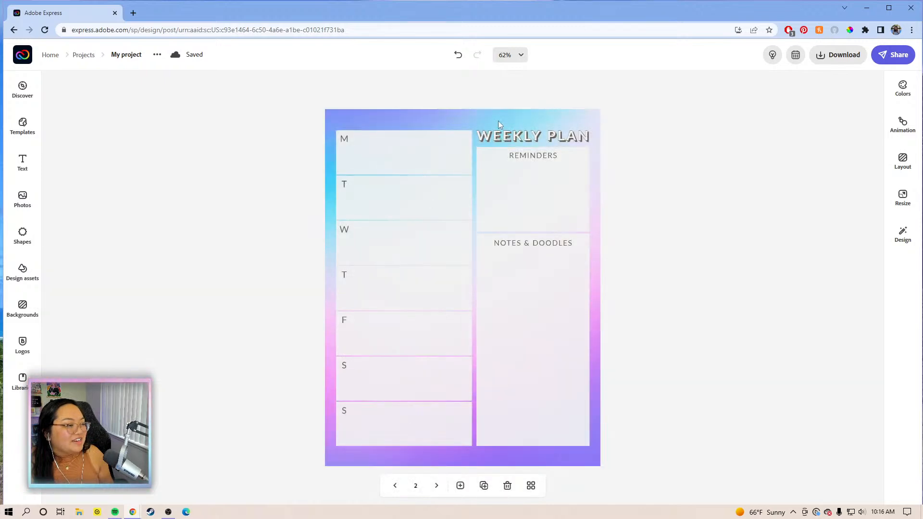
pyautogui.click(486, 123)
pyautogui.click(195, 224)
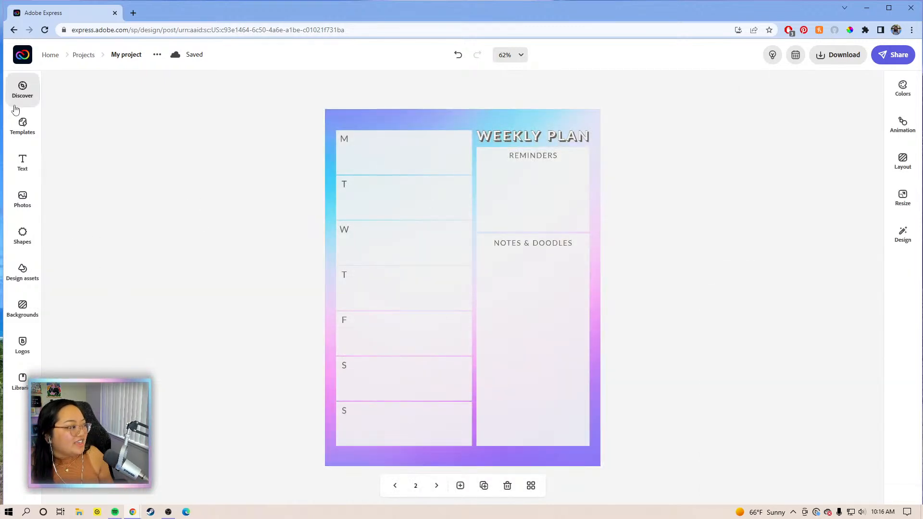
pyautogui.click(22, 233)
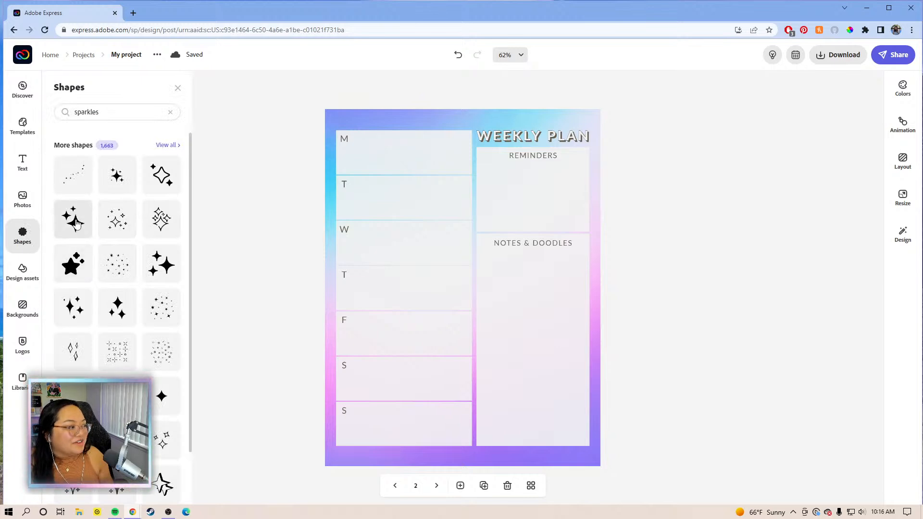
pyautogui.click(77, 223)
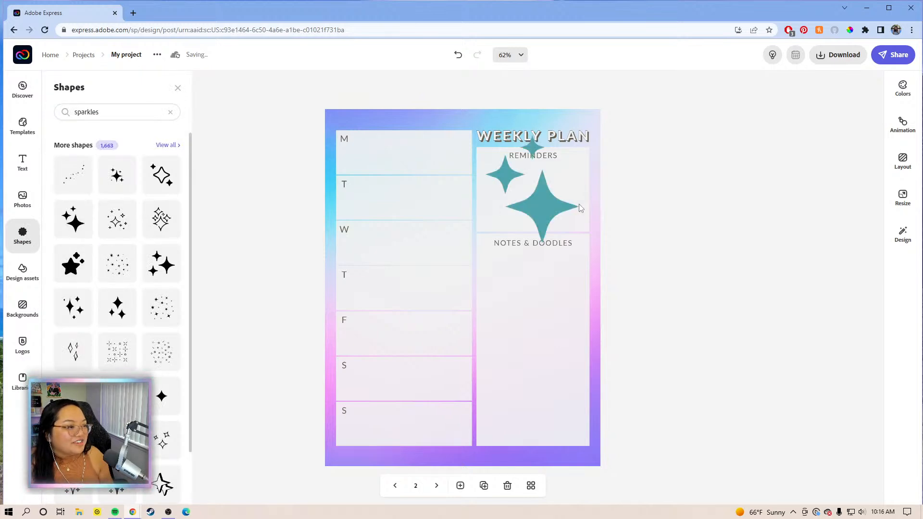
# - Shrink the sparkle shape and recolour it, trying light grey #F2F2F2 before settling on the brand yellow #FCD67D
pyautogui.click(790, 147)
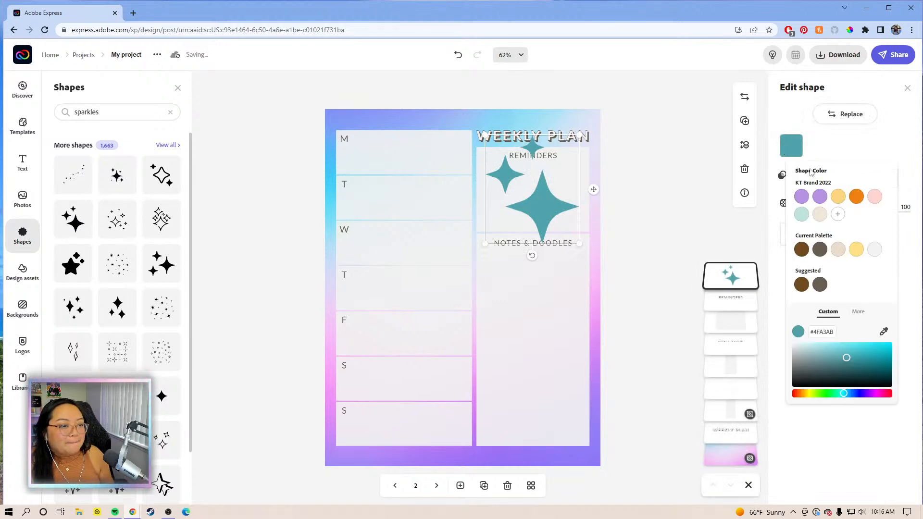
pyautogui.click(875, 250)
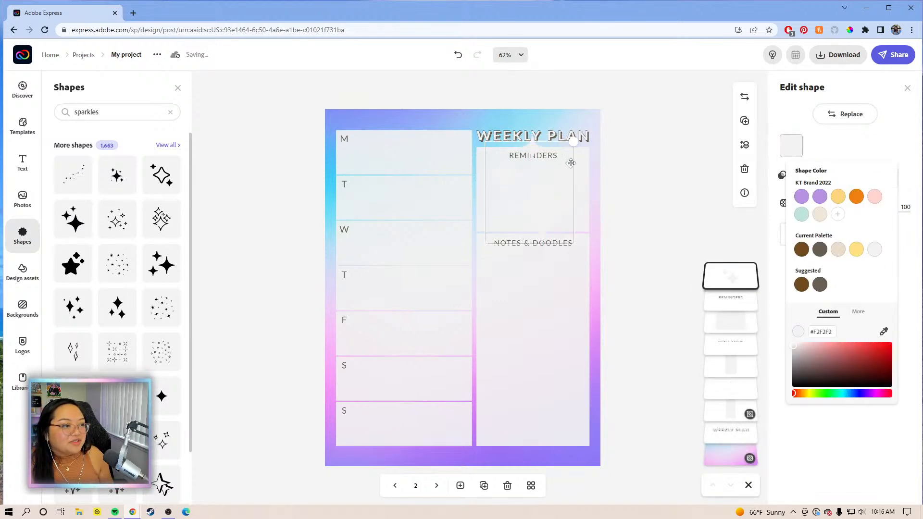
pyautogui.click(612, 184)
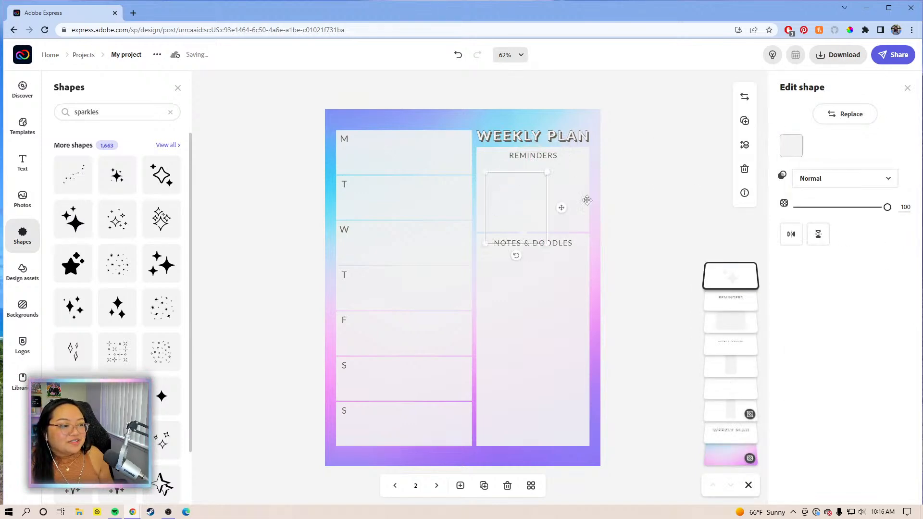
pyautogui.click(791, 148)
pyautogui.click(838, 196)
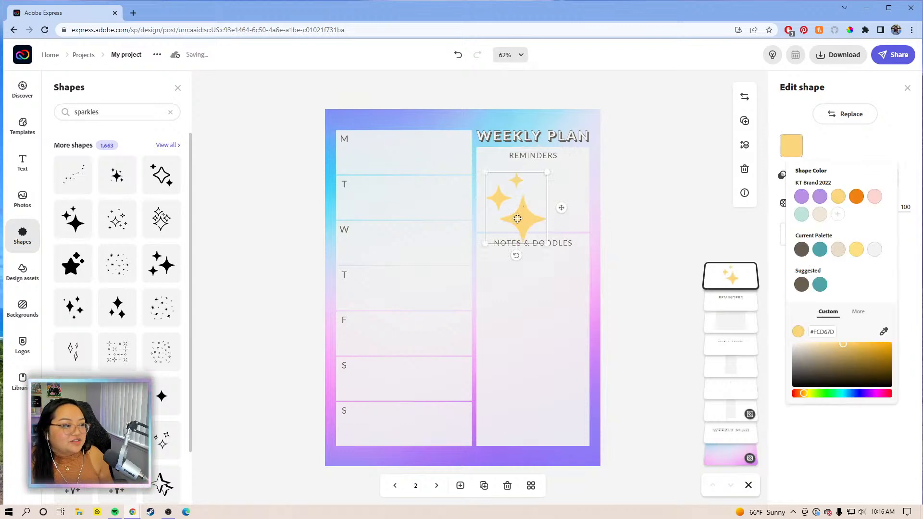
# - Place the small yellow sparkle at the lower-right corner of the Reminders box and a duplicate at the page's lower-left corner
pyautogui.moveTo(581, 217); pyautogui.dragTo(598, 206)
pyautogui.moveTo(614, 163); pyautogui.dragTo(351, 449)
pyautogui.click(744, 122)
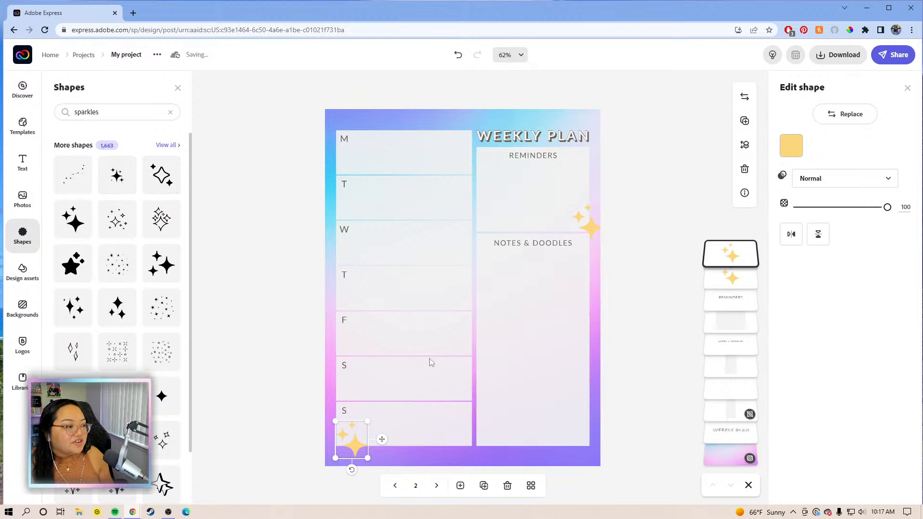
# - Recolour the newly added five-star sparkle cluster brand yellow, shrink it and place it just before the WEEKLY PLAN title
pyautogui.click(534, 426)
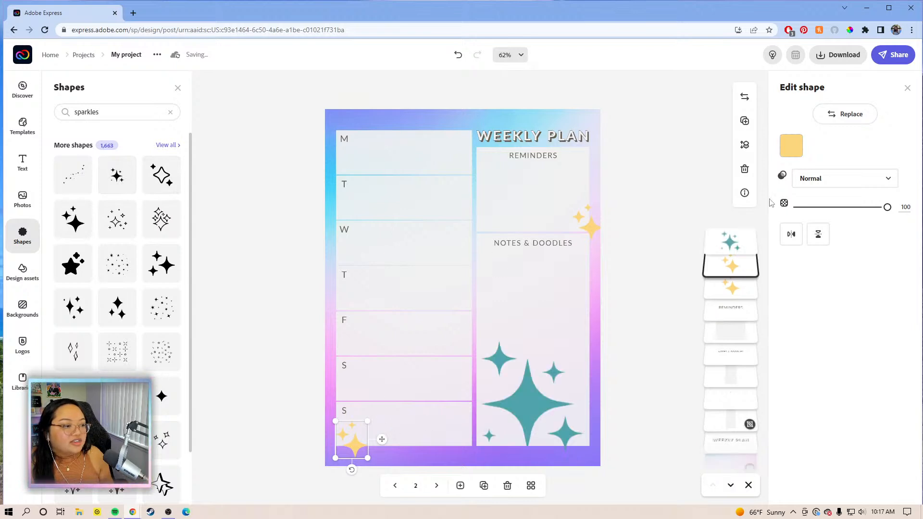
pyautogui.click(792, 146)
pyautogui.click(838, 196)
pyautogui.moveTo(582, 346); pyautogui.dragTo(486, 141)
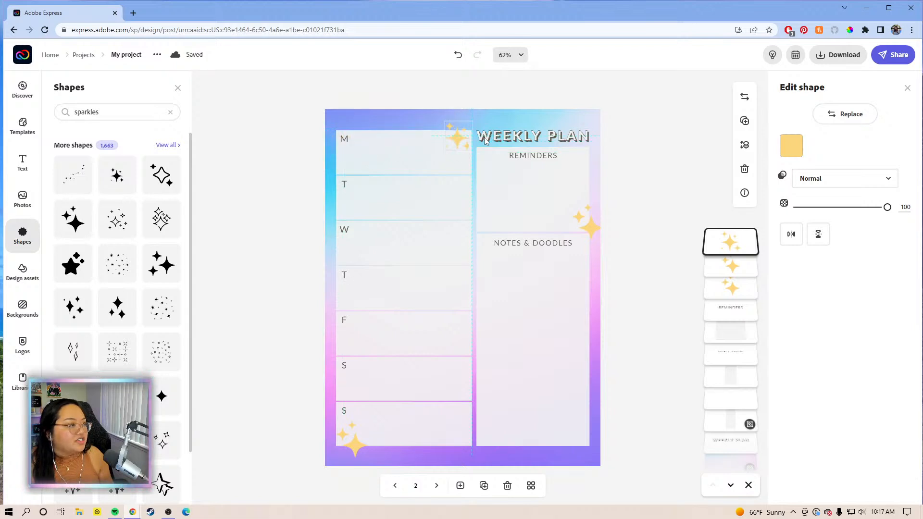
# - Replace the sparkles search in the shapes library with a search for "planet"
pyautogui.click(170, 112)
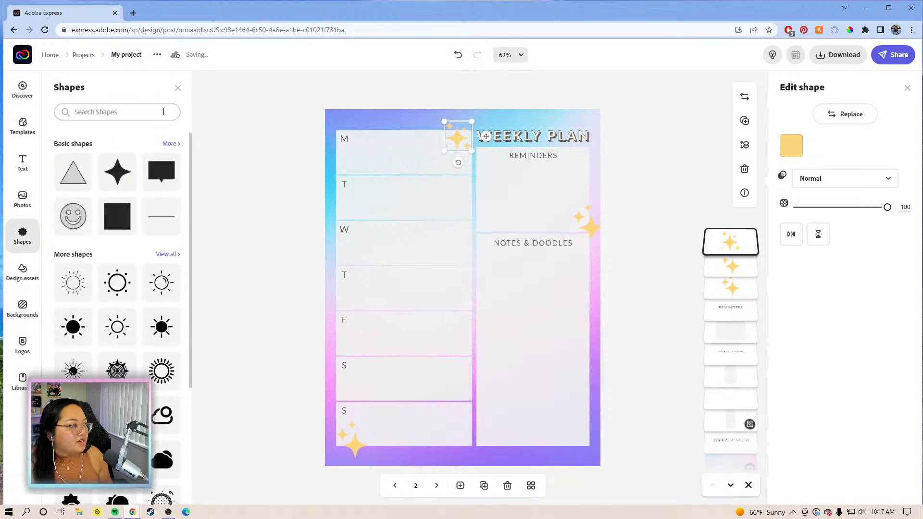
pyautogui.write('pla')
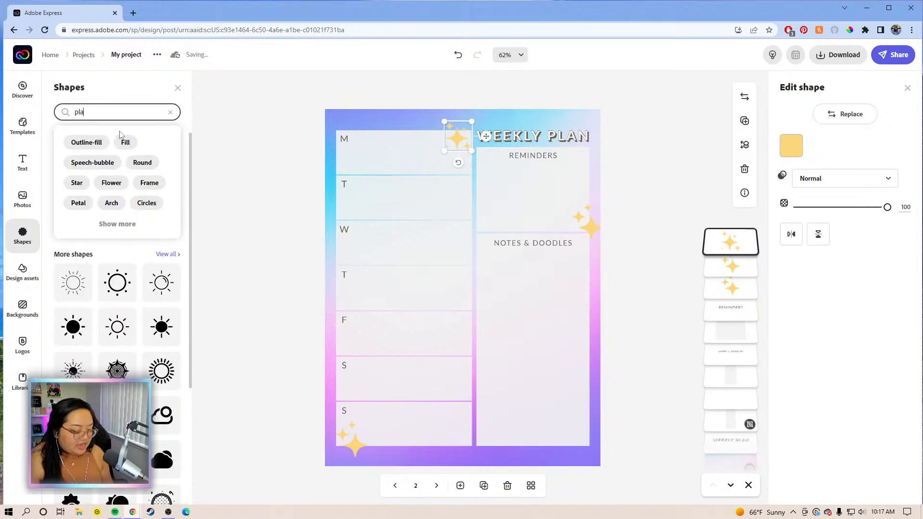
pyautogui.write('net')
pyautogui.press('Return')
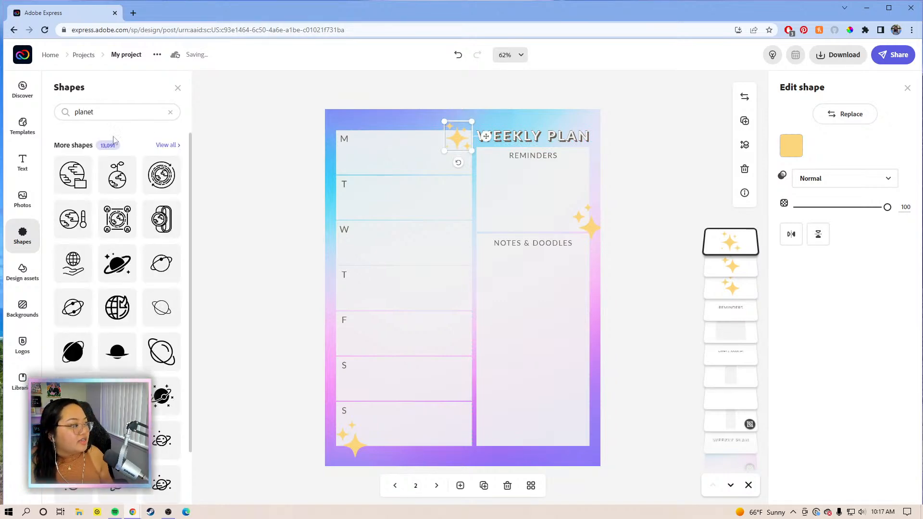
# - Add the solid ringed planet shape and shrink it into the lower-right corner of the Notes & Doodles box
pyautogui.scroll(-2, 120, 239)
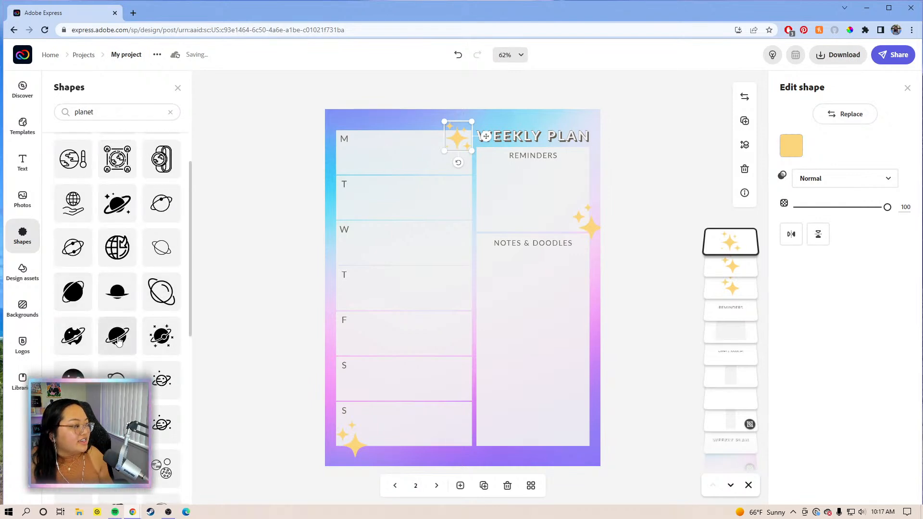
pyautogui.click(118, 336)
pyautogui.scroll(-5, 121, 288)
pyautogui.click(494, 400)
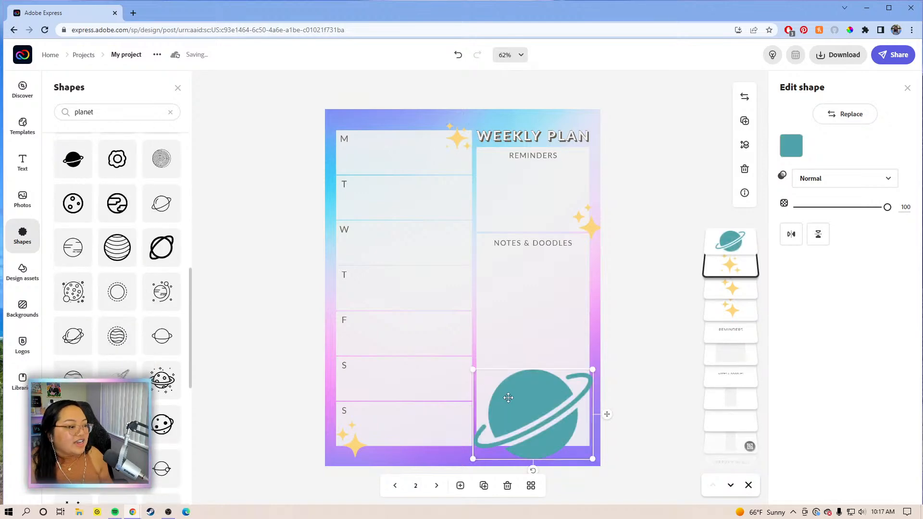
pyautogui.moveTo(594, 368); pyautogui.dragTo(568, 444)
# - Fine-tune the ringed planet's size and recolour it, trying brand orange #F08111 before settling on light teal #70C3CA
pyautogui.click(791, 146)
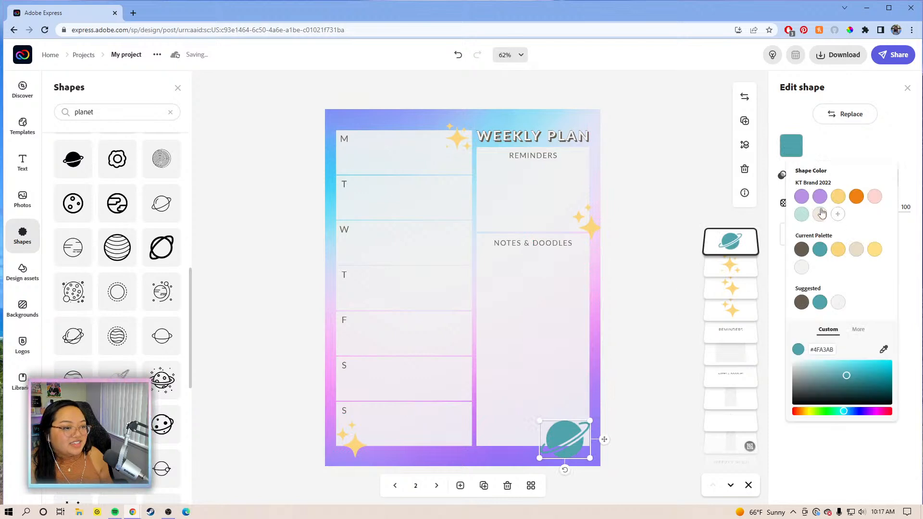
pyautogui.click(856, 198)
pyautogui.moveTo(590, 421); pyautogui.dragTo(584, 443)
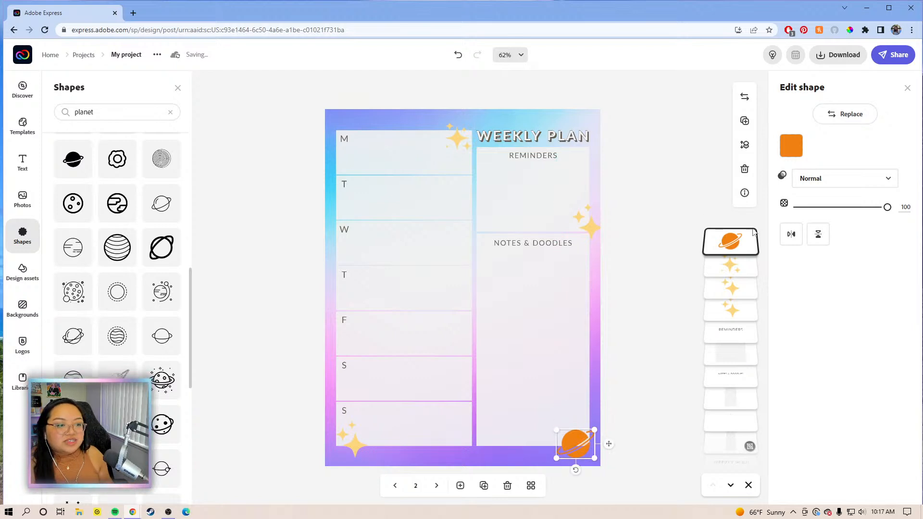
pyautogui.moveTo(556, 430); pyautogui.dragTo(550, 425)
pyautogui.click(791, 146)
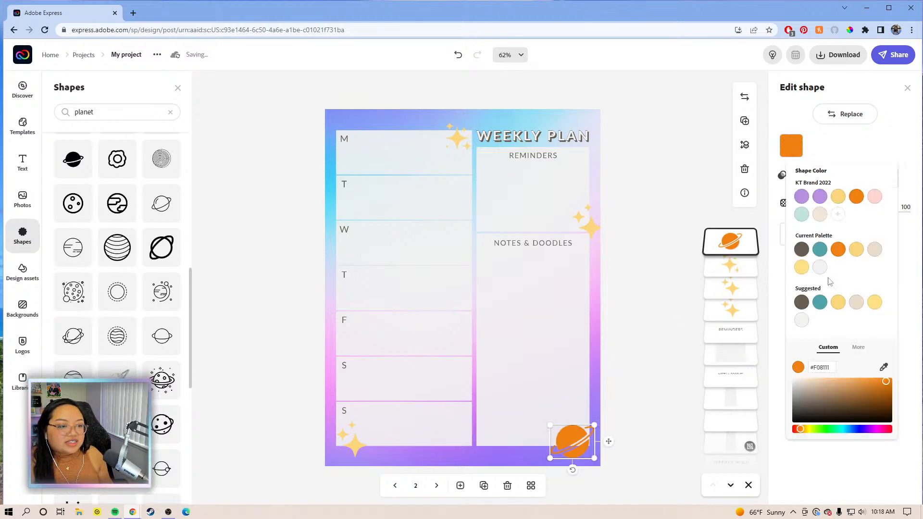
pyautogui.click(820, 251)
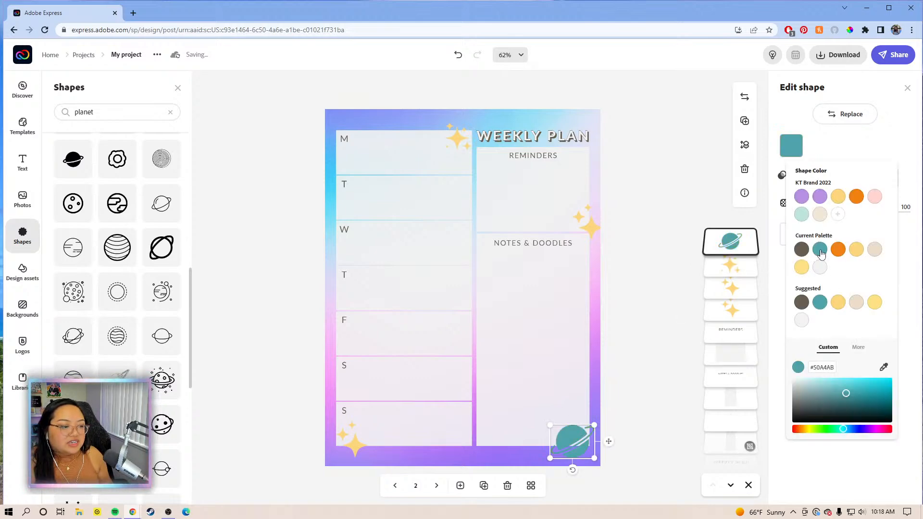
pyautogui.moveTo(840, 393); pyautogui.dragTo(837, 391)
# - Add the outlined ringed planet with stars, shrink it, place it between the Tuesday and Wednesday rows and flip it horizontally
pyautogui.scroll(-6, 96, 313)
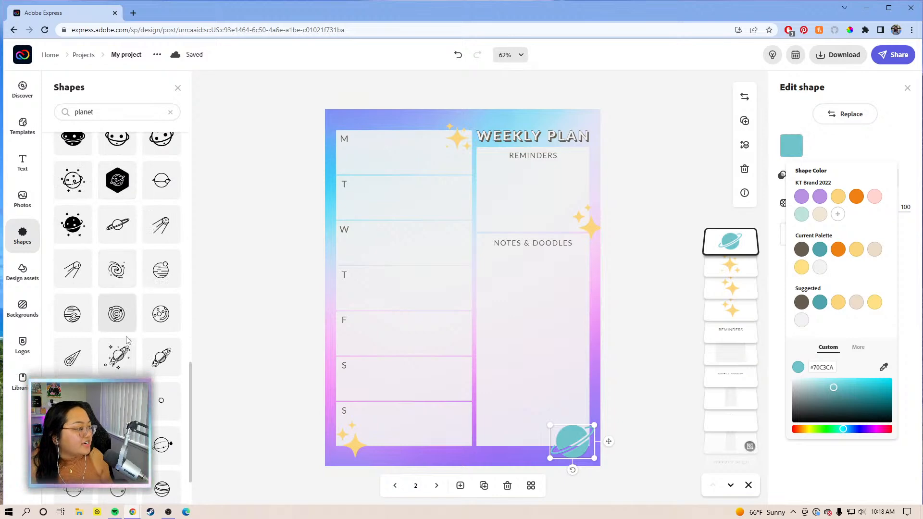
pyautogui.click(119, 360)
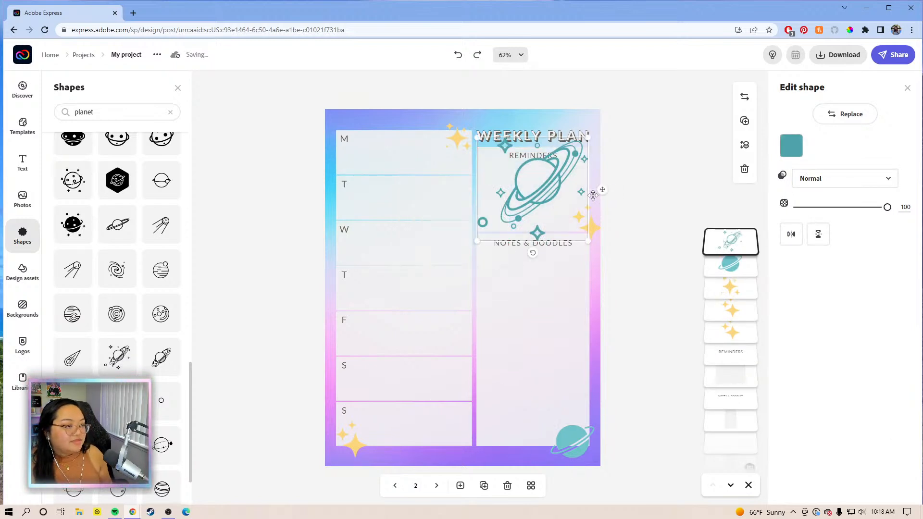
pyautogui.moveTo(578, 212); pyautogui.dragTo(529, 315)
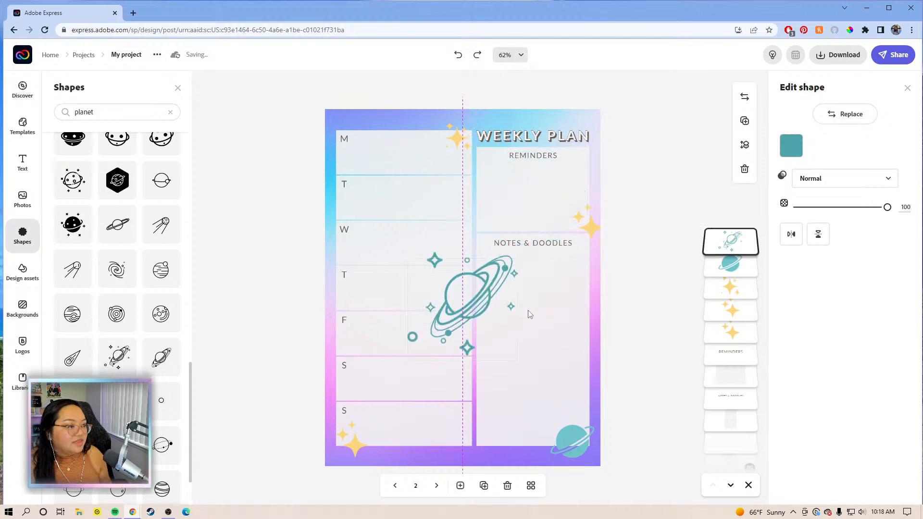
pyautogui.moveTo(524, 252); pyautogui.dragTo(378, 220)
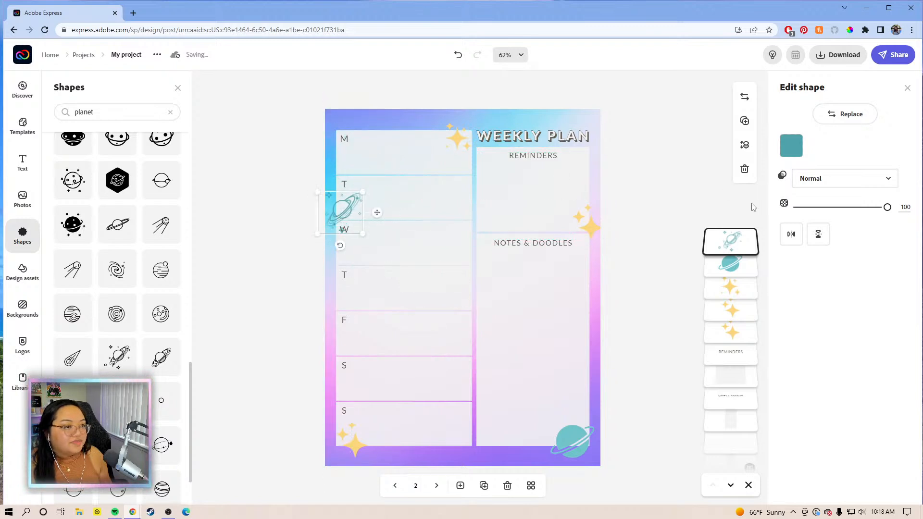
pyautogui.click(791, 235)
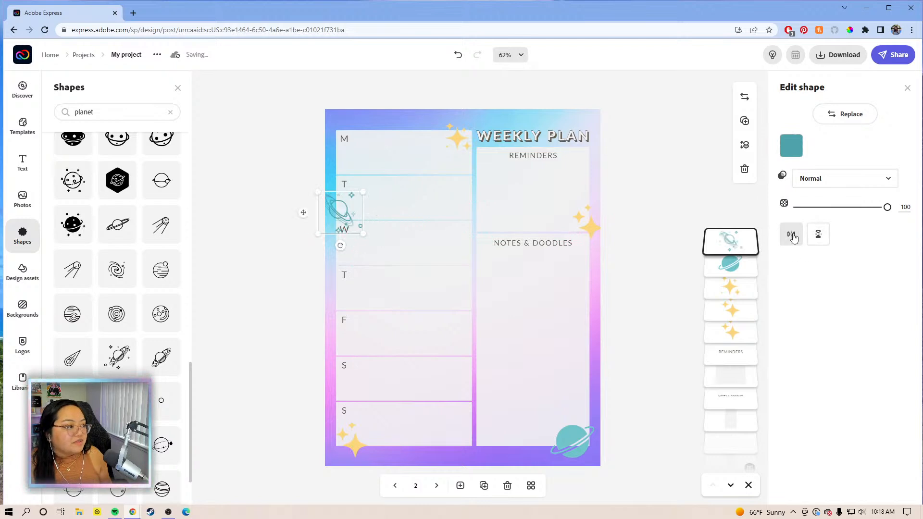
pyautogui.moveTo(304, 213); pyautogui.dragTo(309, 219)
# - Recolour the outlined planet, trying yellow and pale pink #FFD4CF before settling on magenta #C722AA
pyautogui.click(791, 146)
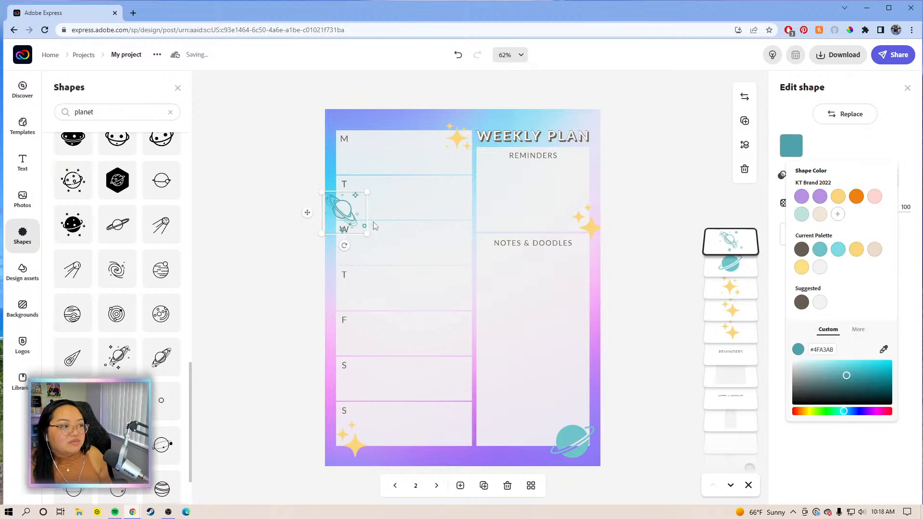
pyautogui.click(856, 253)
pyautogui.click(873, 199)
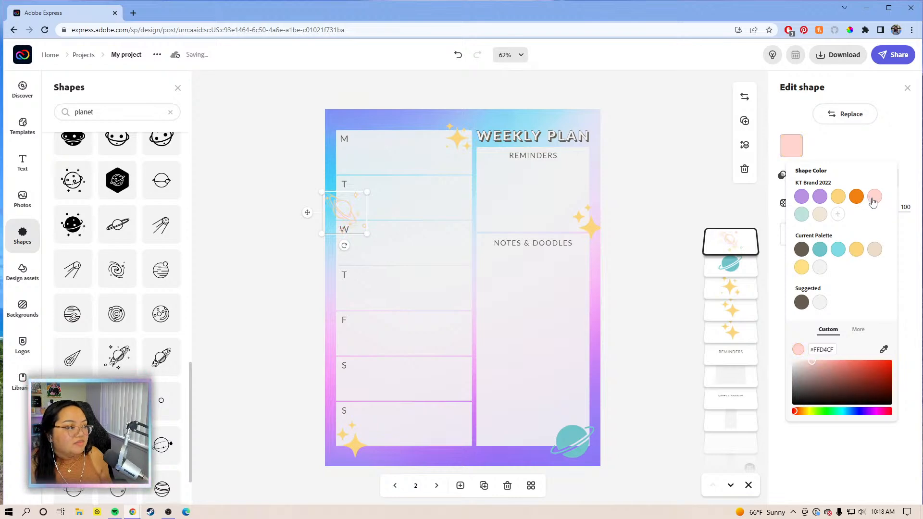
pyautogui.click(879, 412)
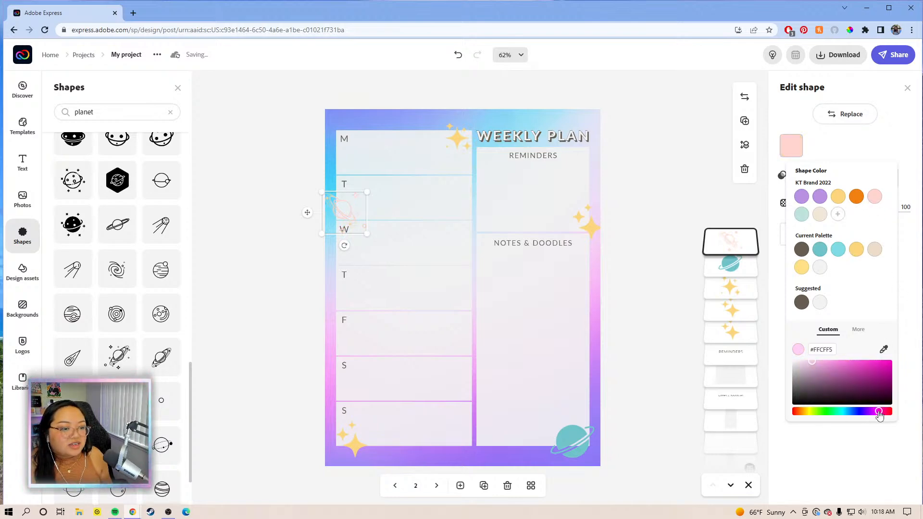
pyautogui.click(870, 369)
pyautogui.moveTo(871, 369); pyautogui.dragTo(874, 370)
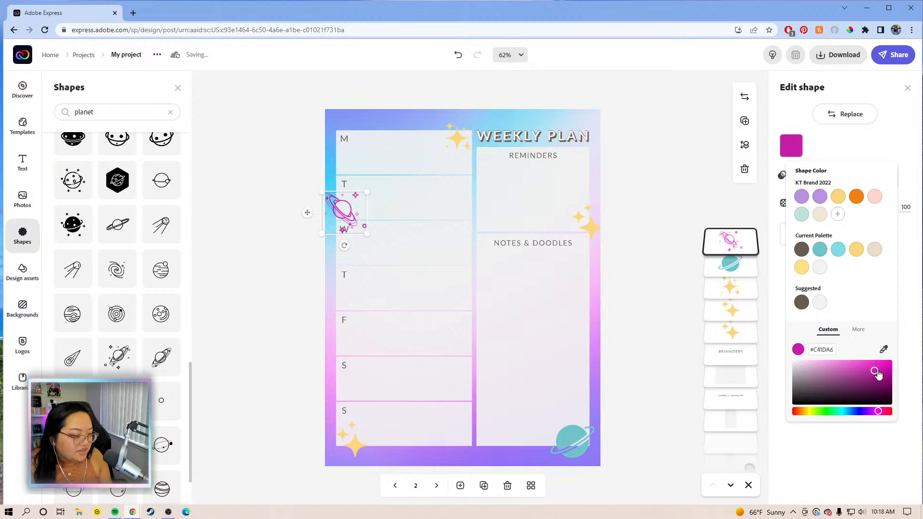
pyautogui.moveTo(875, 371); pyautogui.dragTo(875, 372)
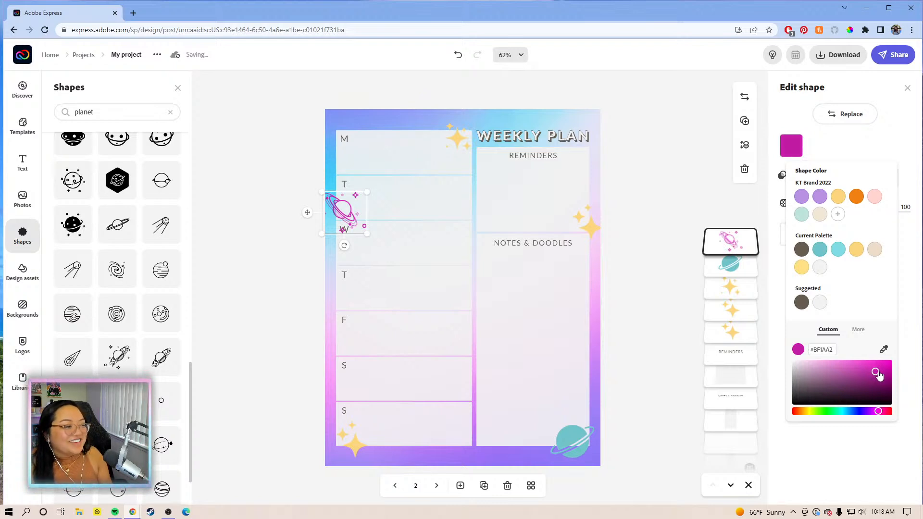
pyautogui.moveTo(876, 373); pyautogui.dragTo(872, 371)
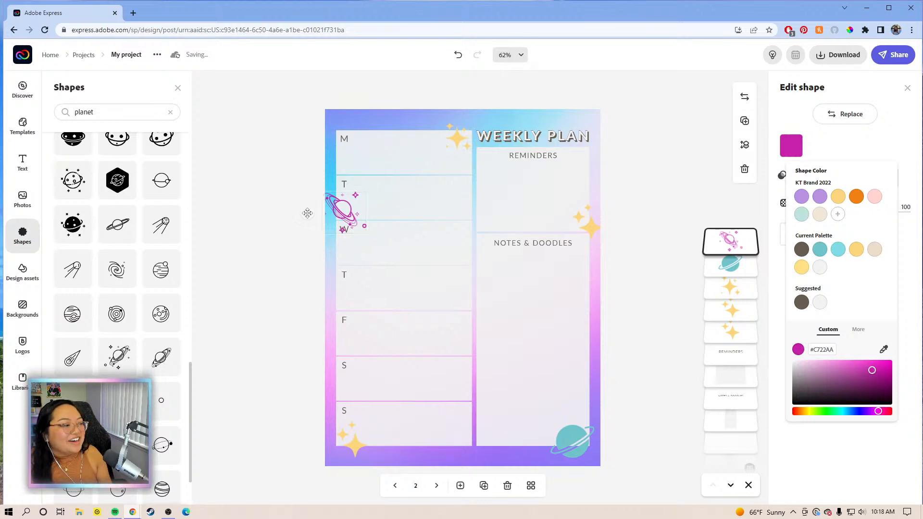
# - Move the outlined planet inside the weekday column's left edge and soften its colour to pink #CA59B6
pyautogui.moveTo(304, 213); pyautogui.dragTo(320, 222)
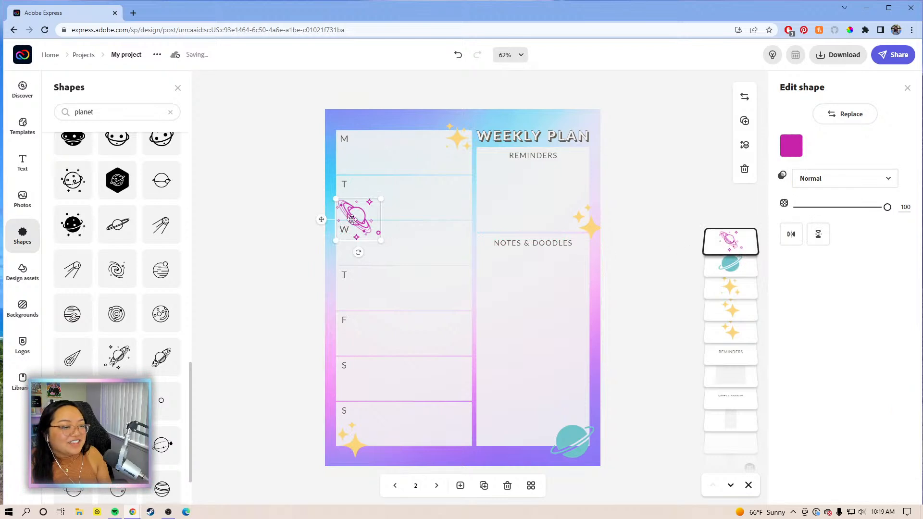
pyautogui.moveTo(856, 371); pyautogui.dragTo(848, 373)
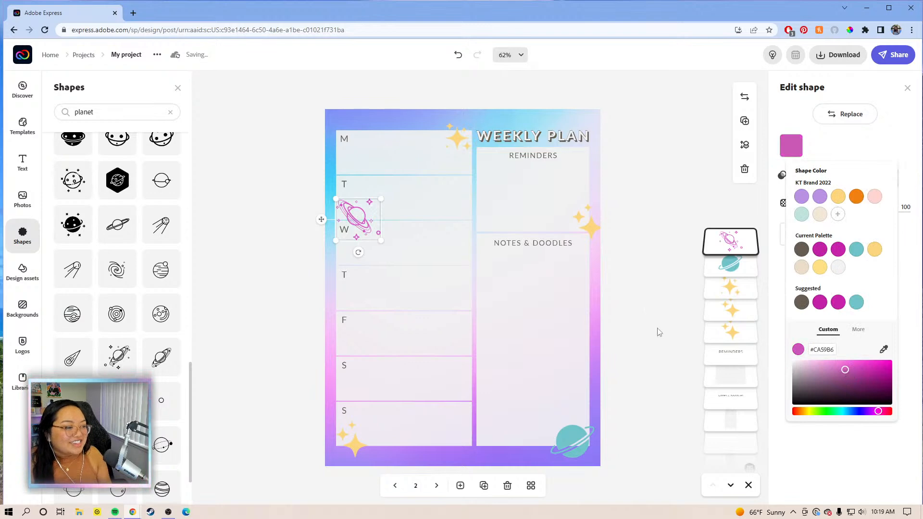
pyautogui.click(634, 310)
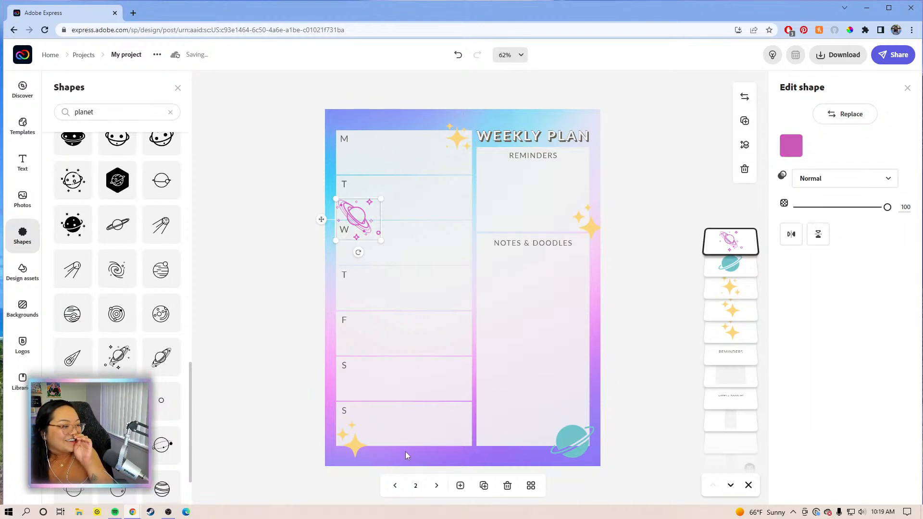
# - Add the outlined striped planet to the second Weekly Plan page and shrink it into the Reminders box's lower-right corner
pyautogui.click(436, 485)
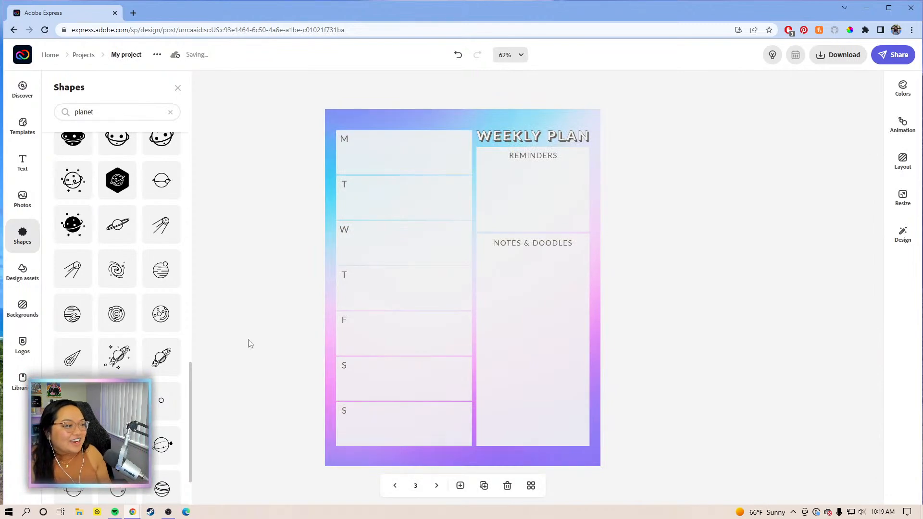
pyautogui.scroll(-7, 145, 269)
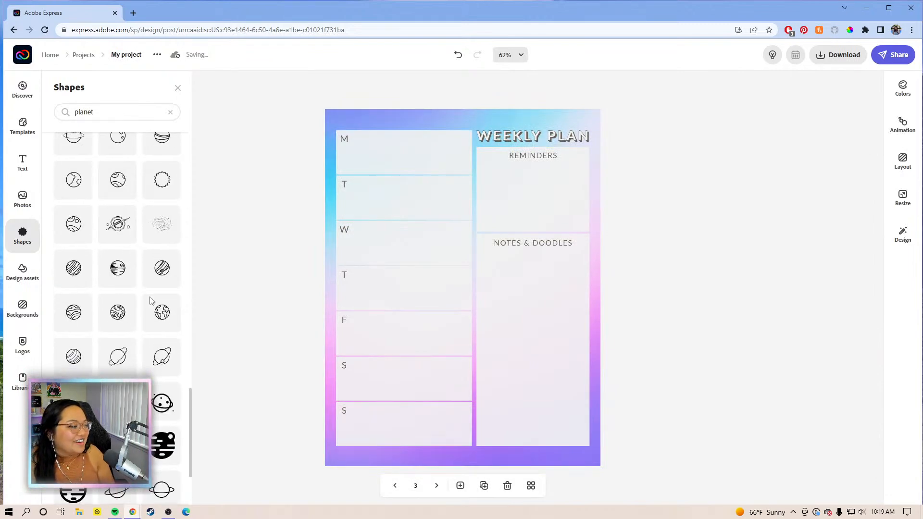
pyautogui.scroll(1, 96, 317)
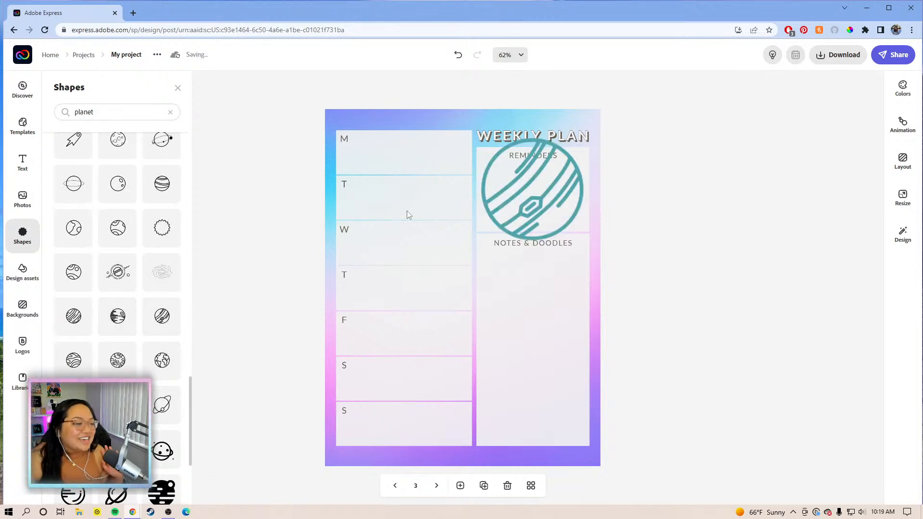
pyautogui.click(547, 154)
pyautogui.moveTo(575, 142); pyautogui.dragTo(610, 226)
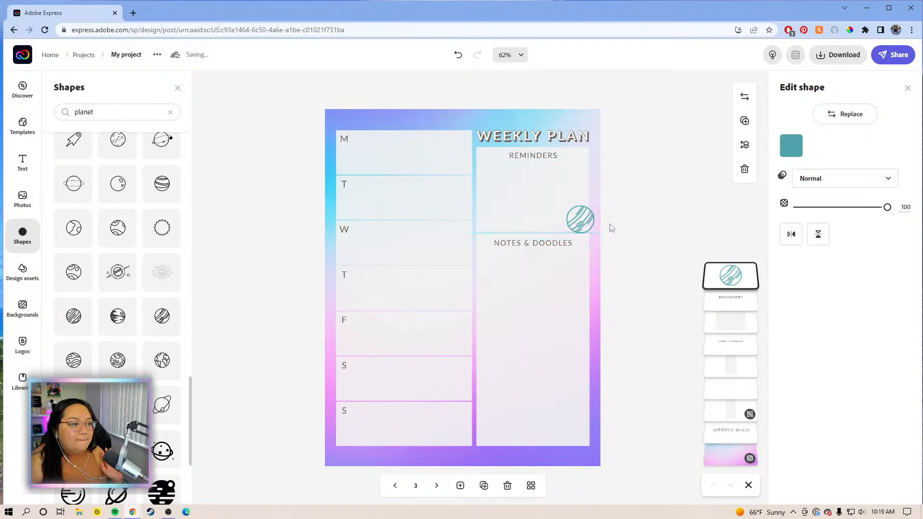
# - Recolour the striped planet brand purple #B891E3 and nudge it slightly upward in the Reminders box
pyautogui.click(791, 147)
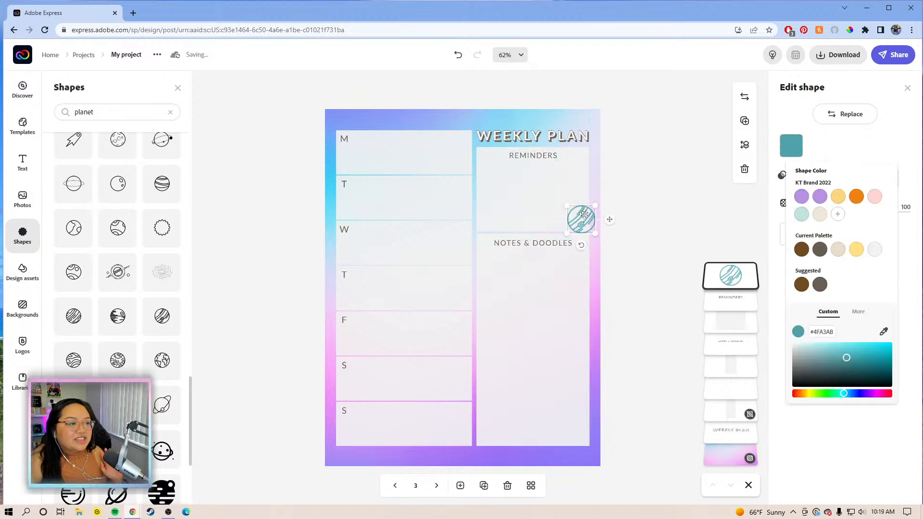
pyautogui.click(820, 196)
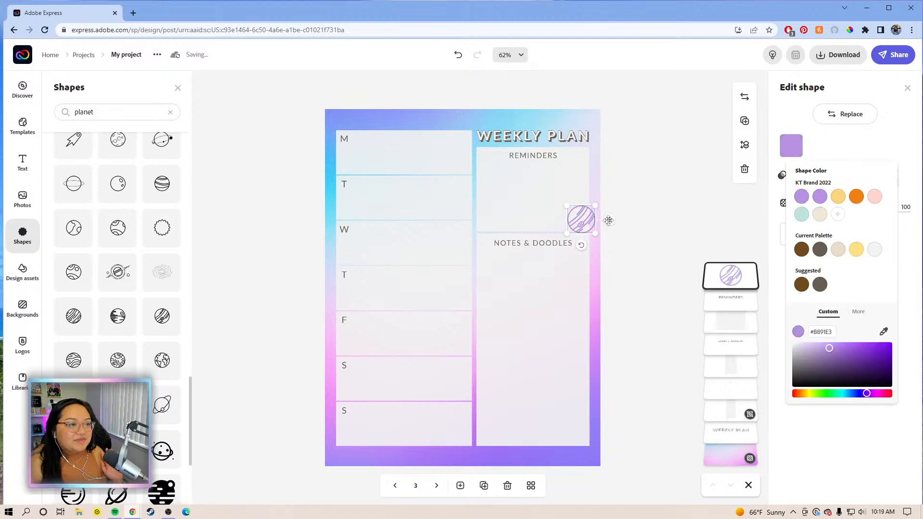
pyautogui.moveTo(610, 220); pyautogui.dragTo(609, 212)
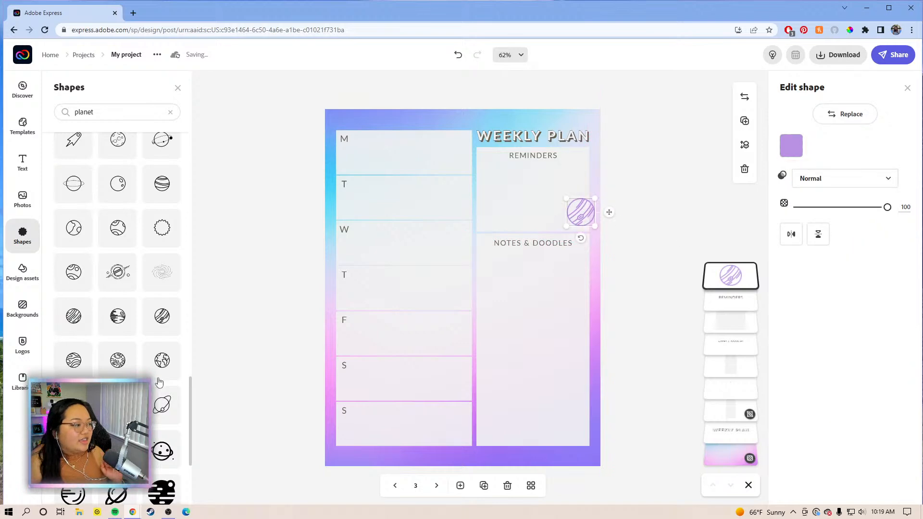
# - Add the outlined ringed planet to the second Weekly Plan page and recolour it brand orange
pyautogui.scroll(-3, 118, 226)
pyautogui.scroll(10, 88, 321)
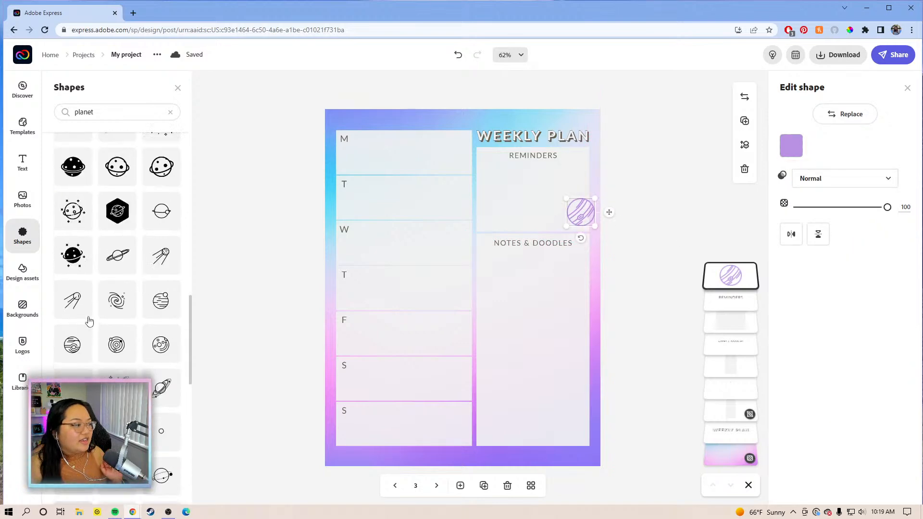
pyautogui.scroll(1, 88, 322)
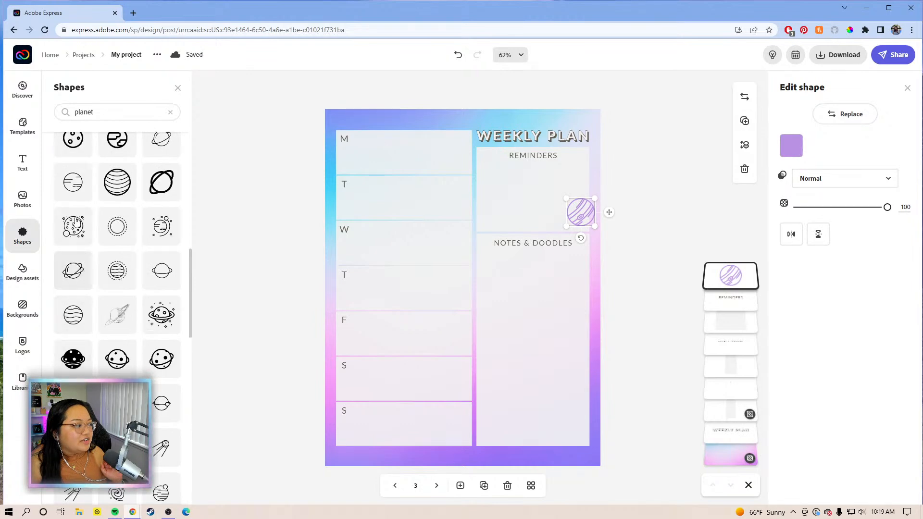
pyautogui.click(73, 270)
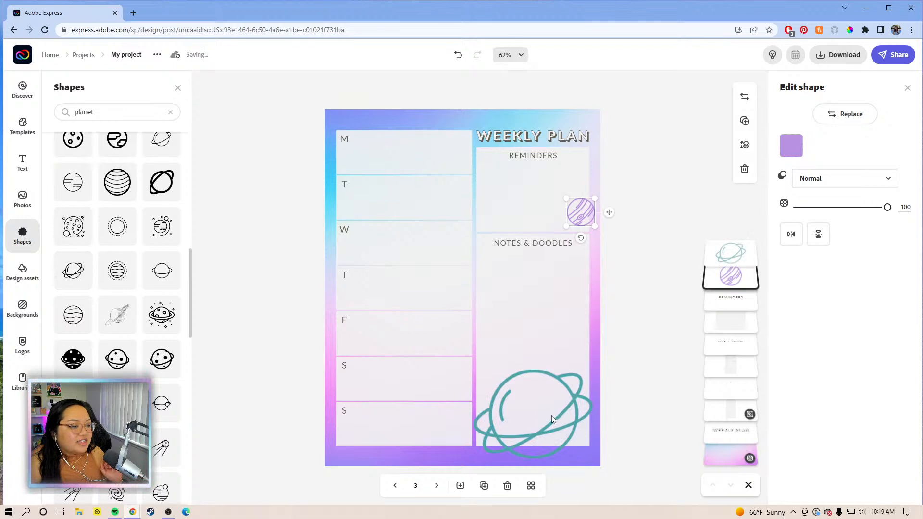
pyautogui.click(553, 420)
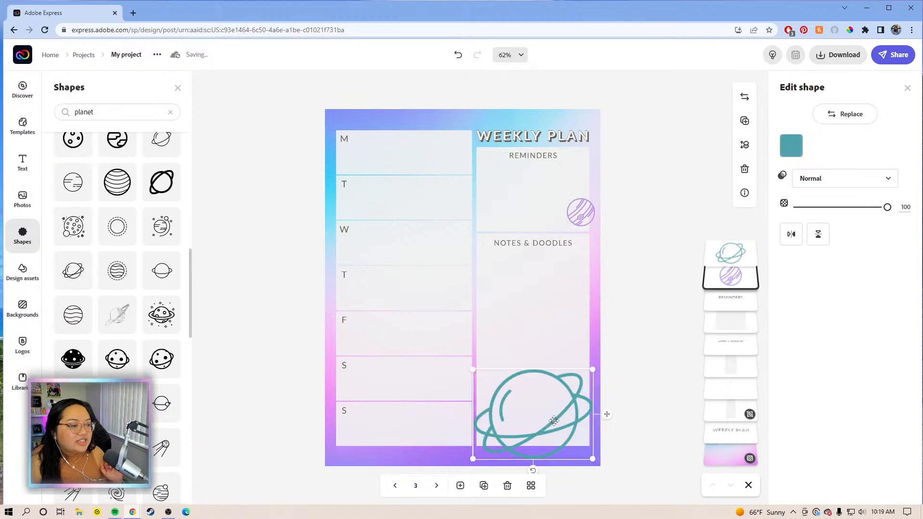
pyautogui.click(791, 146)
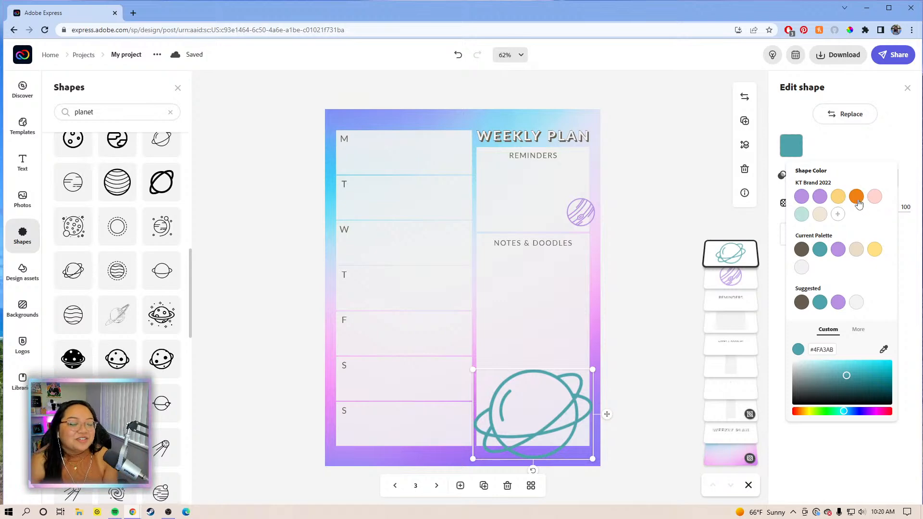
pyautogui.click(857, 198)
# - Tilt the orange ringed planet, shrink it and place it in the lower-left corner of the last weekday box
pyautogui.moveTo(533, 474); pyautogui.dragTo(470, 442)
pyautogui.moveTo(598, 448); pyautogui.dragTo(500, 414)
pyautogui.press('Left')
pyautogui.moveTo(417, 478); pyautogui.dragTo(371, 477)
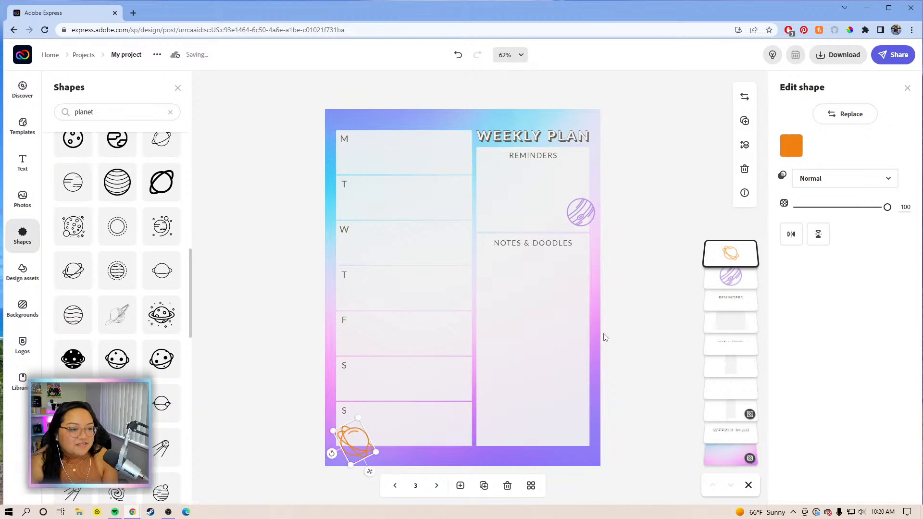
# - Try pale pink #FFD4CF and beige #EBDDCA on the ringed planet and return it to orange
pyautogui.click(791, 145)
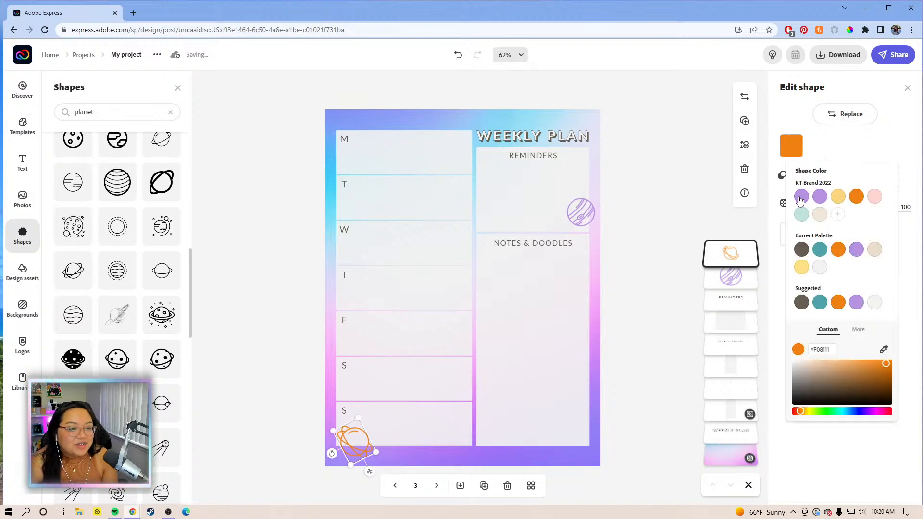
pyautogui.click(875, 199)
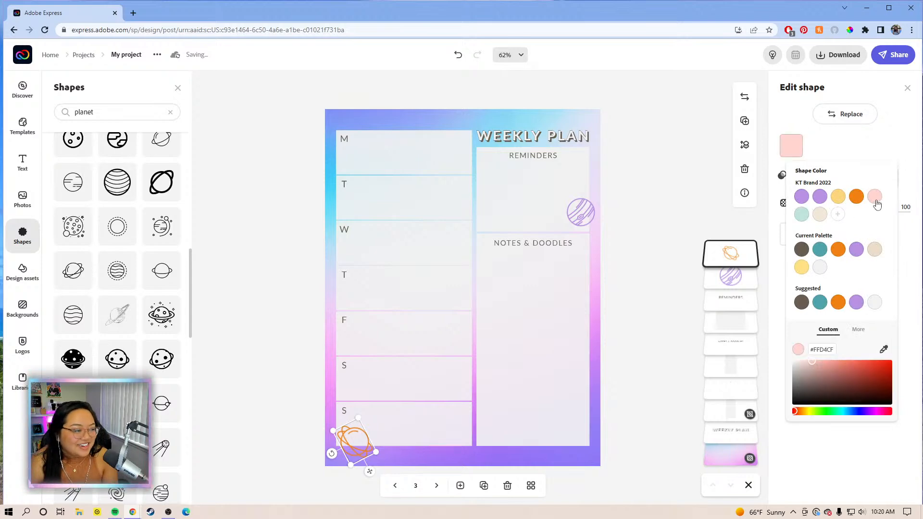
pyautogui.click(873, 253)
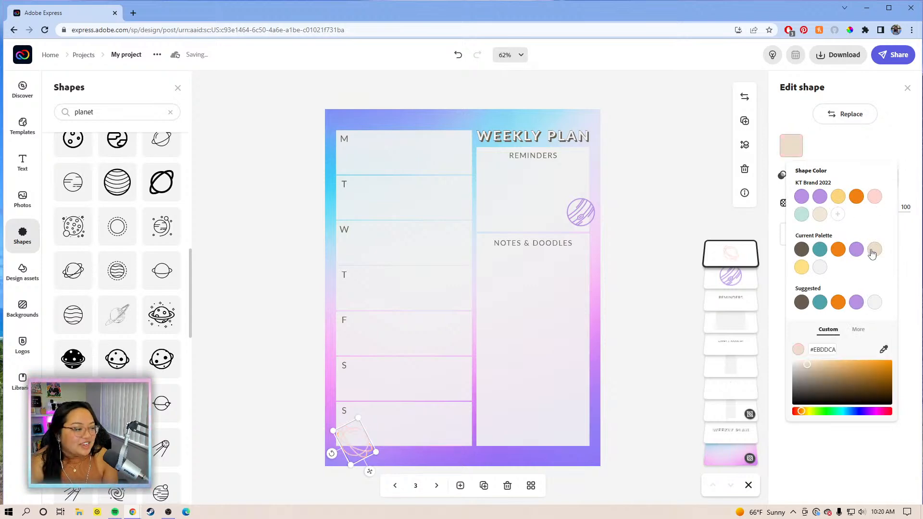
pyautogui.click(839, 303)
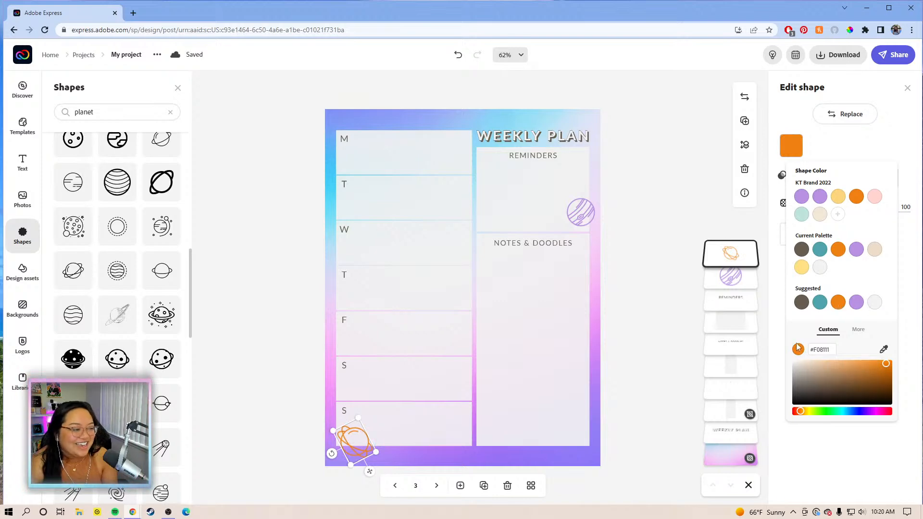
pyautogui.click(634, 344)
# - Search the shape library for stars
pyautogui.scroll(5, 116, 270)
pyautogui.scroll(3, 116, 270)
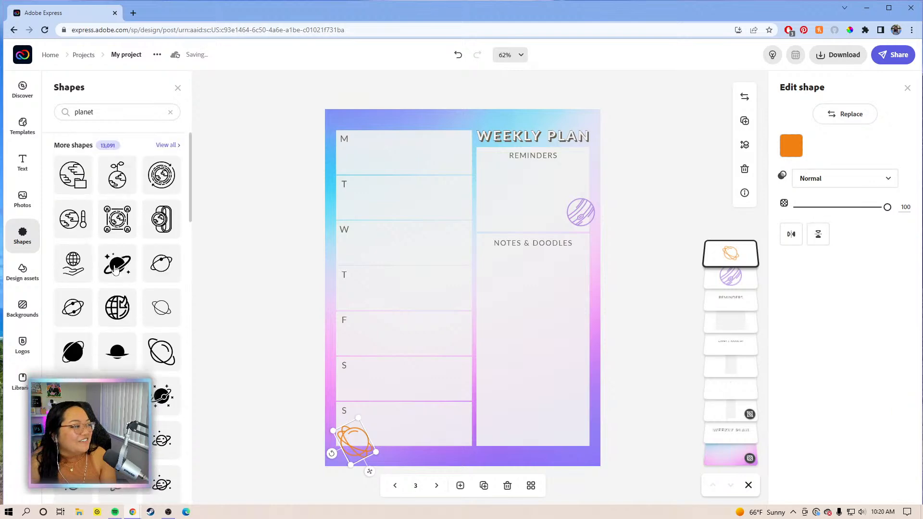
pyautogui.tripleClick(132, 113)
pyautogui.write('stars')
pyautogui.press('Return')
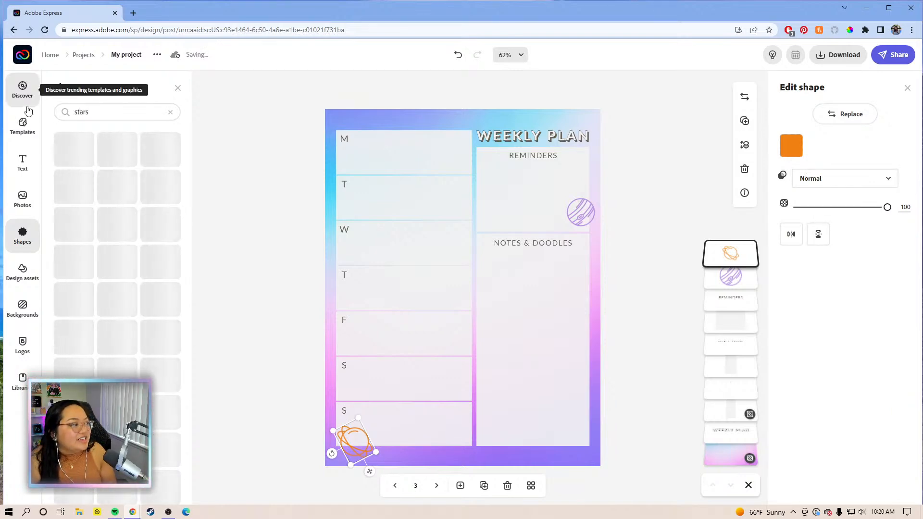
# - Search the shape library for sparkle
pyautogui.click(101, 114)
pyautogui.moveTo(101, 114); pyautogui.dragTo(61, 108)
pyautogui.press('BackSpace')
pyautogui.write('sparkle')
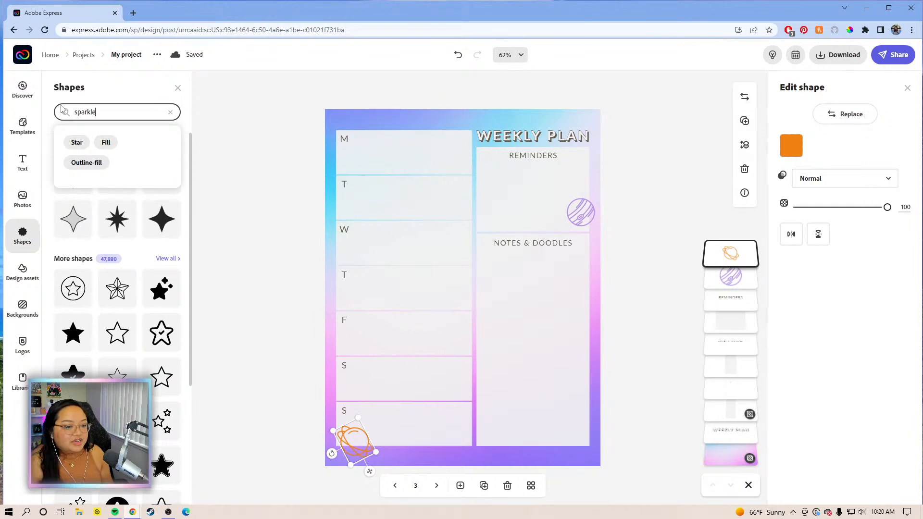
pyautogui.press('Return')
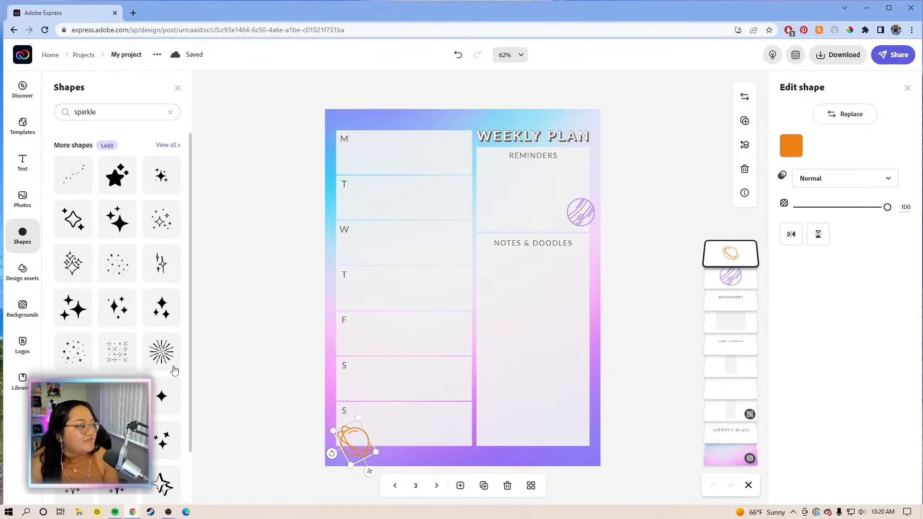
# - Add the solid three-star sparkle twice, near the Monday box and in the Notes & Doodles box's lower-right corner
pyautogui.scroll(-1, 127, 350)
pyautogui.scroll(1, 123, 299)
pyautogui.moveTo(120, 222); pyautogui.dragTo(361, 168)
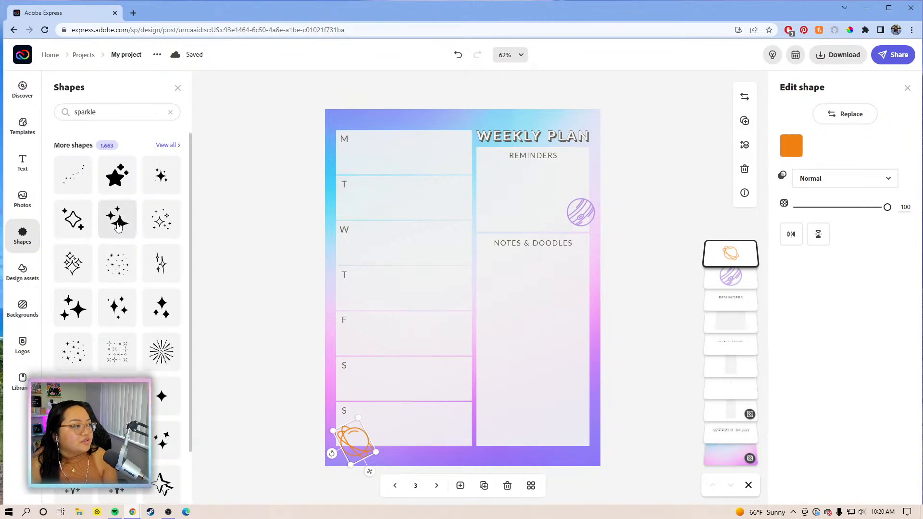
pyautogui.moveTo(127, 217)
pyautogui.mouseDown()
pyautogui.moveTo(256, 201)
pyautogui.moveTo(565, 433)
pyautogui.mouseUp()
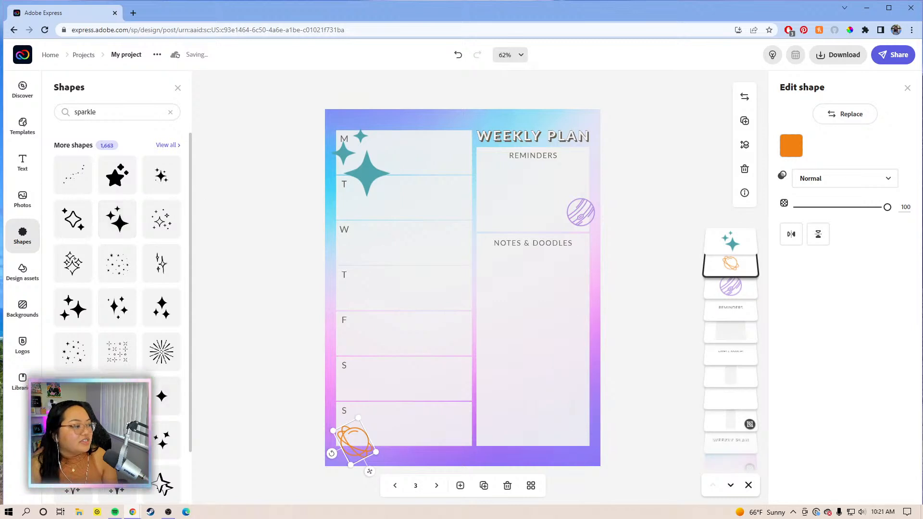
# - Shrink the sparkle near the Monday box to the column's left edge and recolour it brand yellow #FCD67D
pyautogui.click(354, 165)
pyautogui.click(363, 171)
pyautogui.moveTo(392, 128); pyautogui.dragTo(380, 172)
pyautogui.click(791, 146)
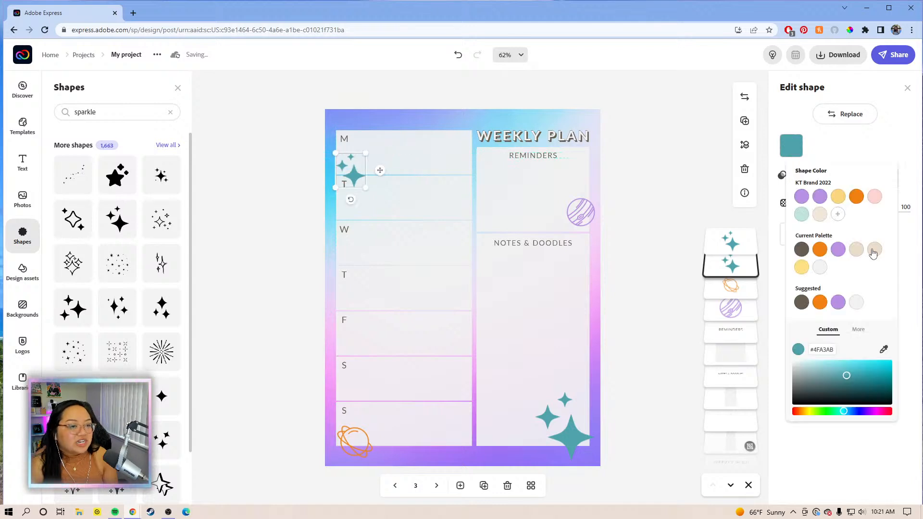
pyautogui.click(838, 196)
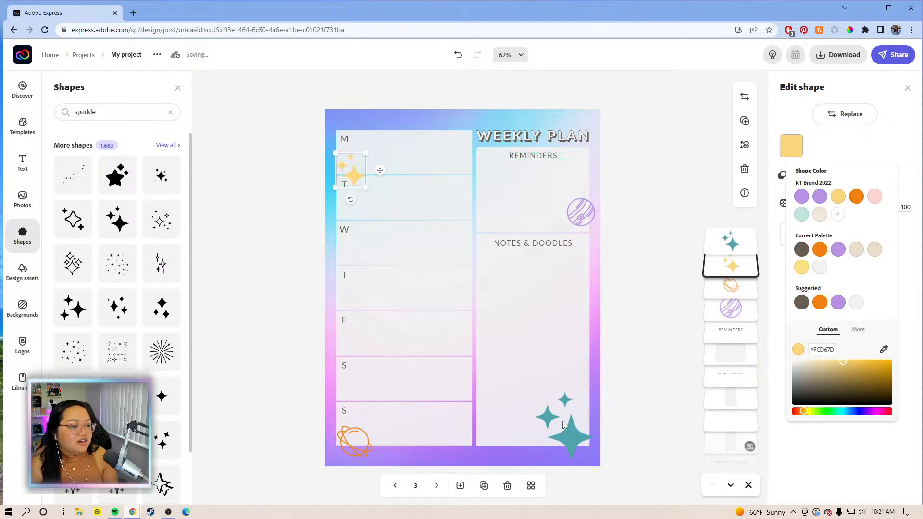
# - Recolour the Notes & Doodles sparkle brand yellow, shrink it and settle it over the box's lower-right corner
pyautogui.click(568, 430)
pyautogui.click(791, 146)
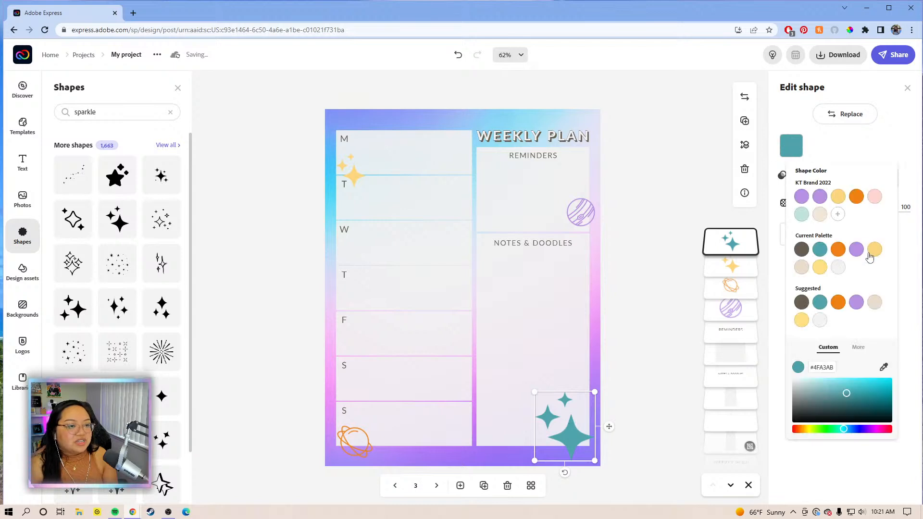
pyautogui.click(843, 197)
pyautogui.moveTo(595, 393); pyautogui.dragTo(592, 426)
pyautogui.moveTo(540, 399); pyautogui.dragTo(551, 417)
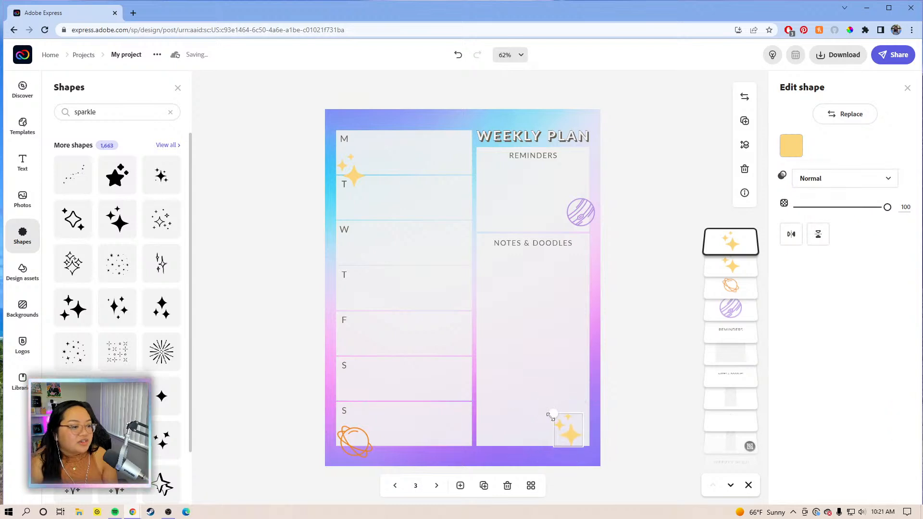
pyautogui.press('Down')
pyautogui.press('Down')
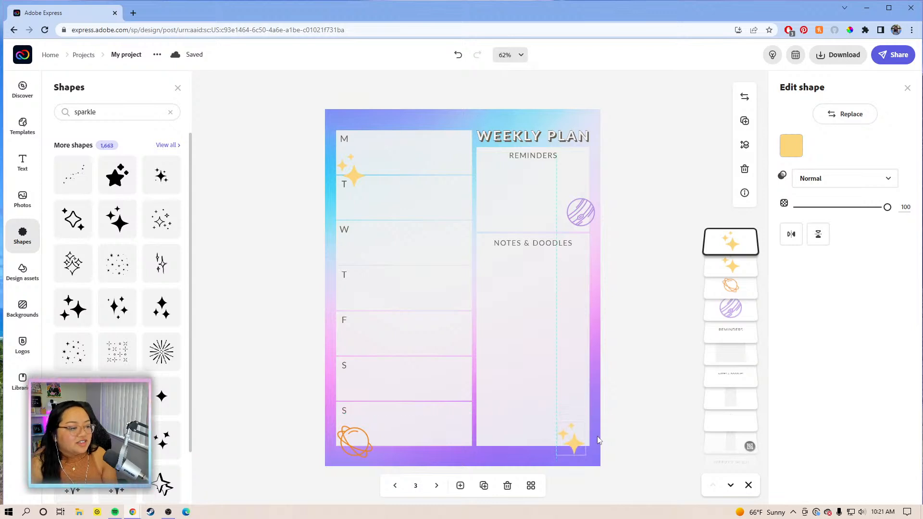
# - Move the upper sparkle slightly higher in the Monday box, aligned with the weekday column's left edge
pyautogui.click(354, 188)
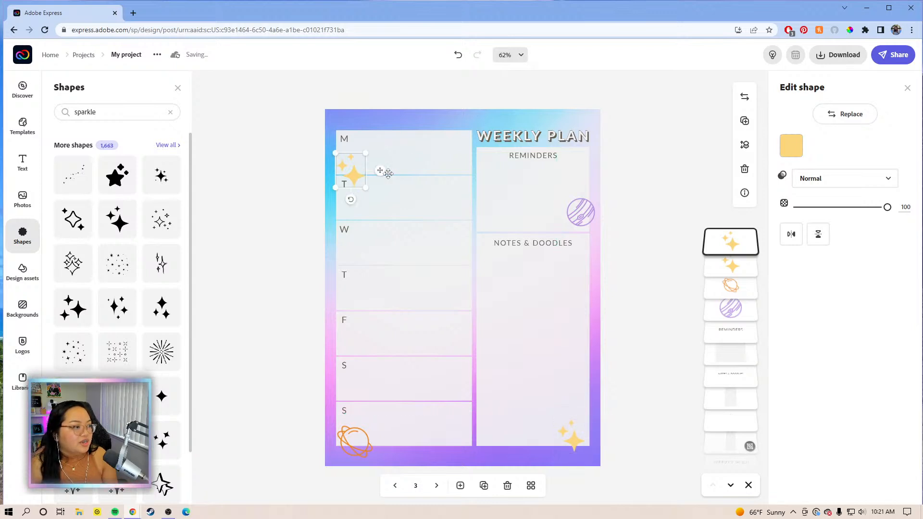
pyautogui.press('Up')
pyautogui.press('Up')
pyautogui.press('Up')
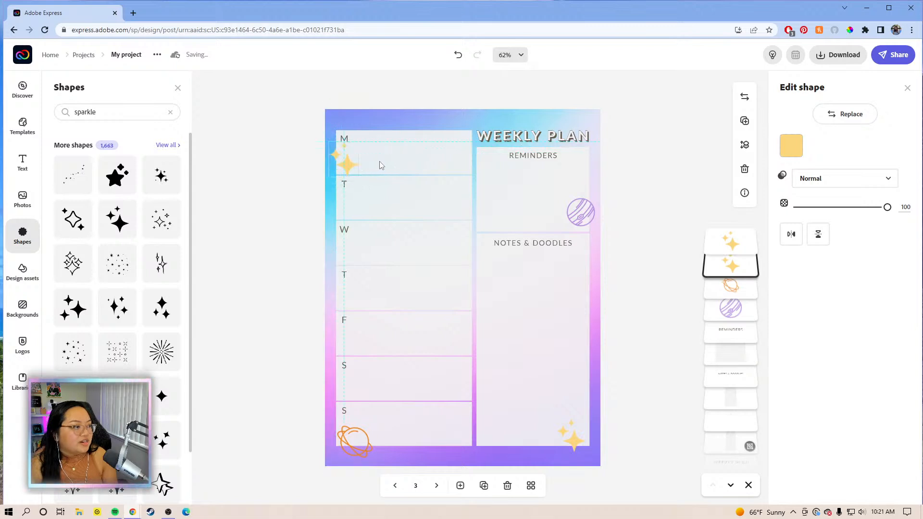
pyautogui.moveTo(382, 164); pyautogui.dragTo(382, 167)
pyautogui.scroll(-5, 97, 292)
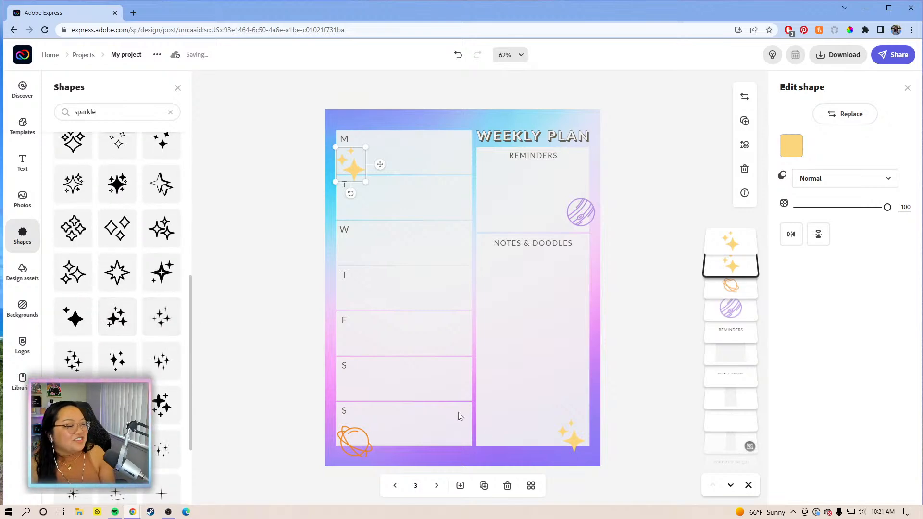
pyautogui.scroll(10, 133, 293)
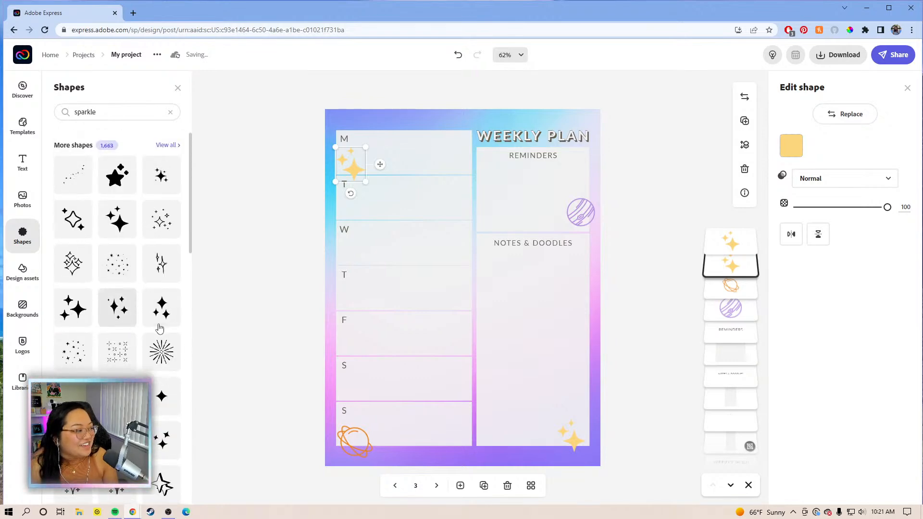
pyautogui.scroll(-3, 128, 317)
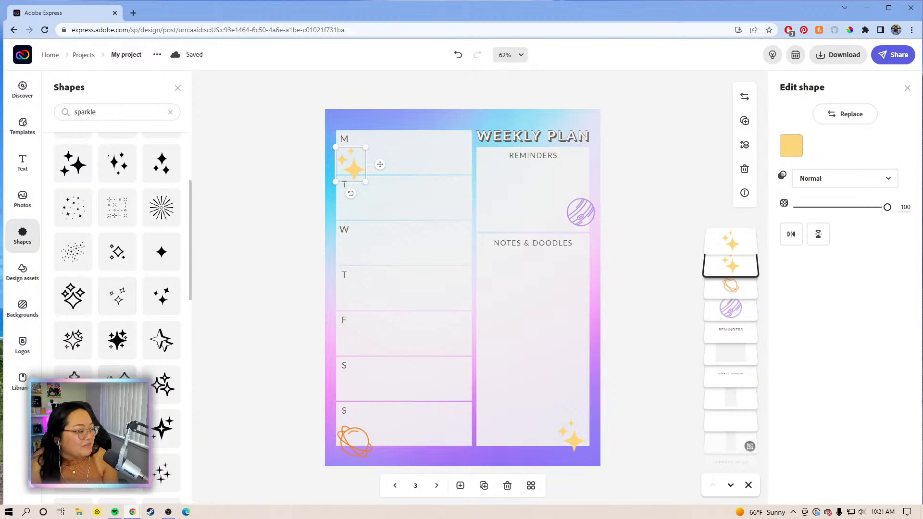
pyautogui.scroll(3, 118, 289)
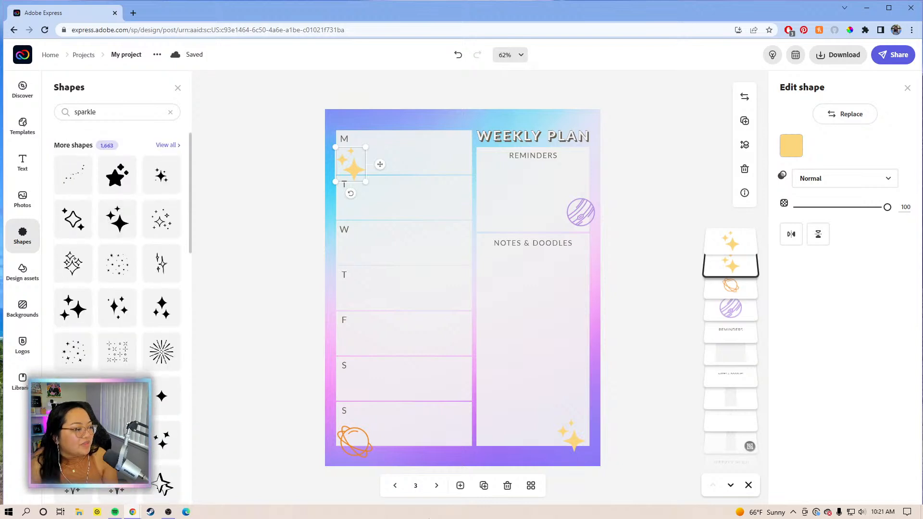
# - Open the first Daily Plan page, page 6, from the overview of all pages
pyautogui.click(437, 486)
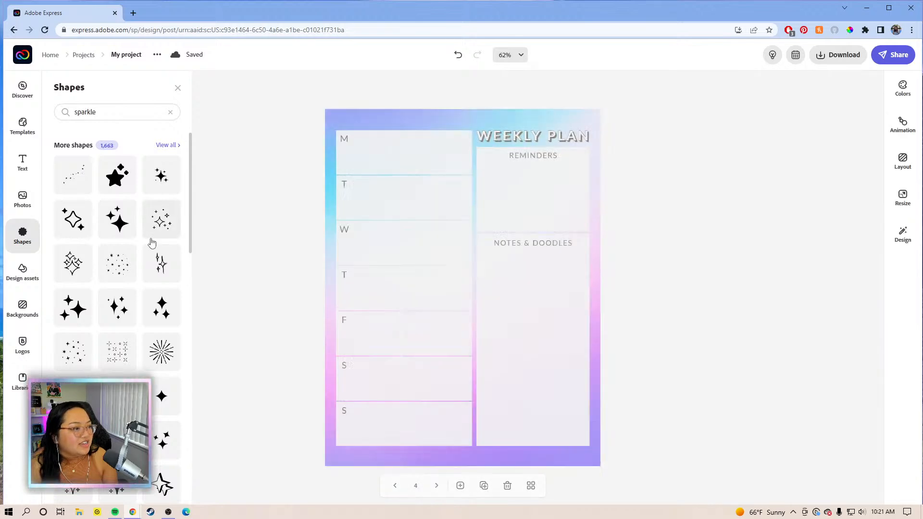
pyautogui.click(530, 486)
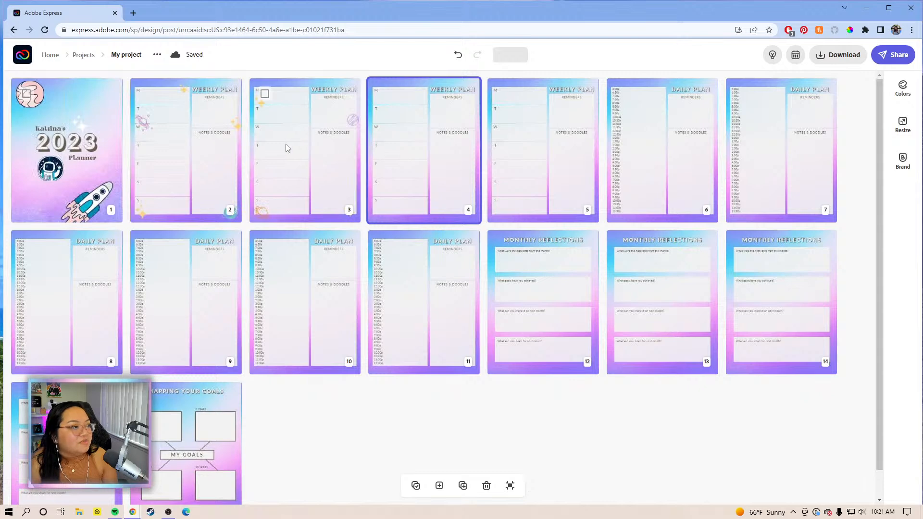
pyautogui.doubleClick(655, 159)
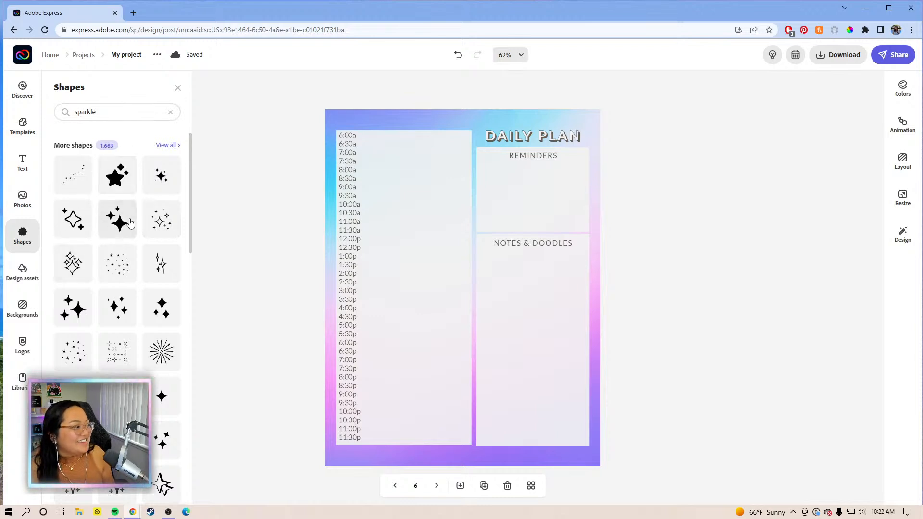
# - Add the solid three-star sparkle at the schedule column's upper-right corner, shrink it and recolour it brand yellow
pyautogui.moveTo(124, 220); pyautogui.dragTo(462, 137)
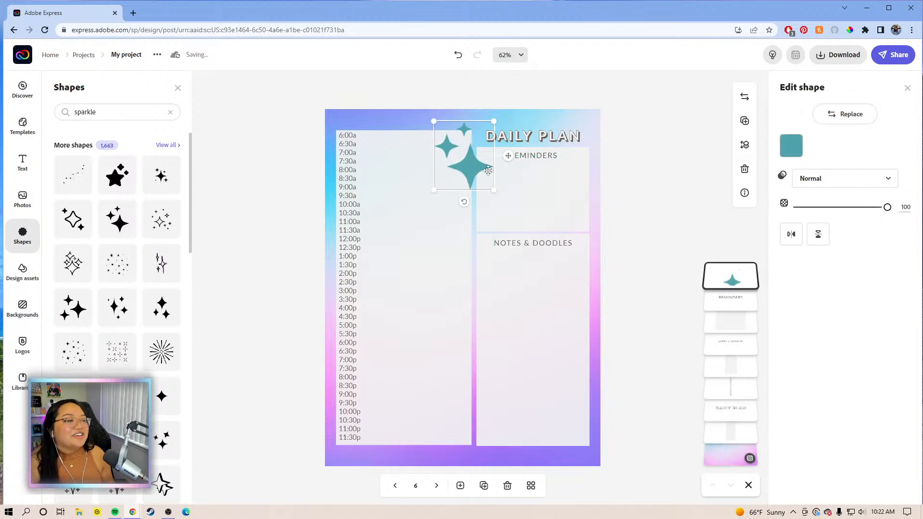
pyautogui.moveTo(494, 191); pyautogui.dragTo(462, 151)
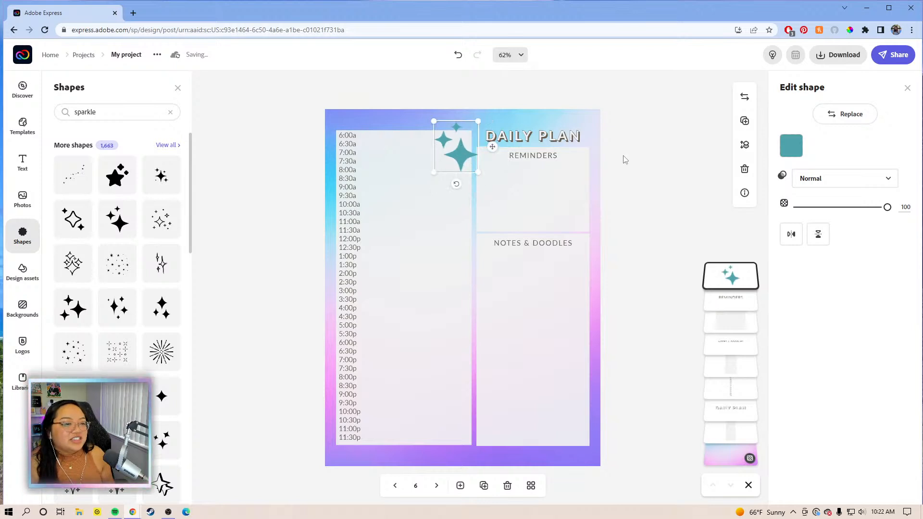
pyautogui.click(791, 146)
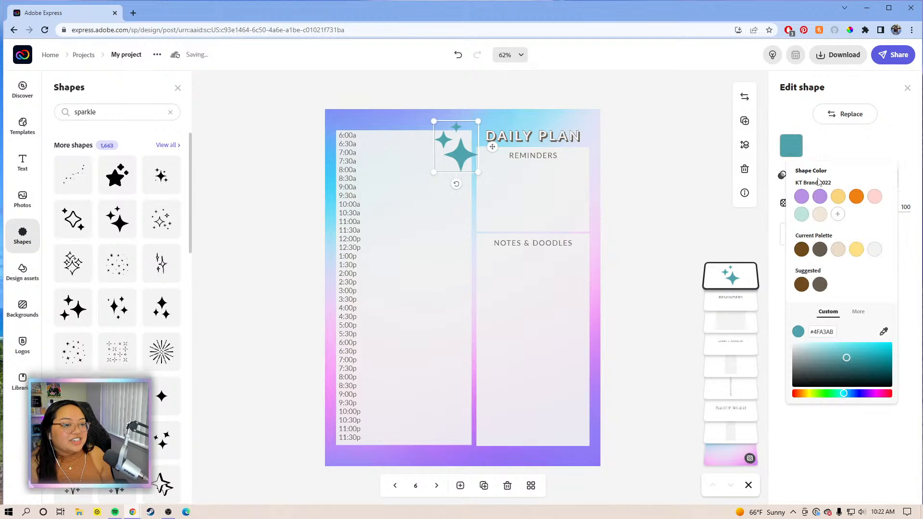
pyautogui.click(838, 197)
pyautogui.moveTo(479, 122); pyautogui.dragTo(494, 145)
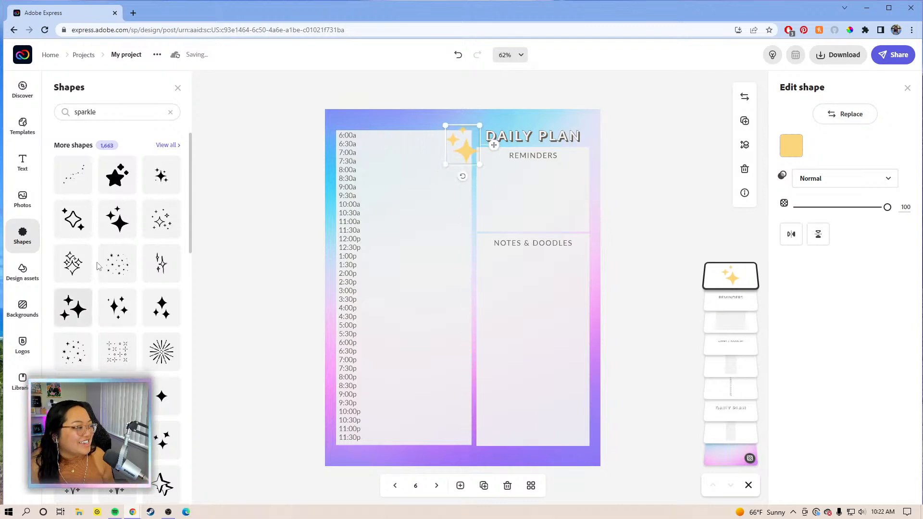
# - Add the four-star sparkle at the Notes & Doodles box's lower-right corner, recolour it brand yellow and shrink it
pyautogui.scroll(-1, 77, 308)
pyautogui.moveTo(116, 262); pyautogui.dragTo(561, 435)
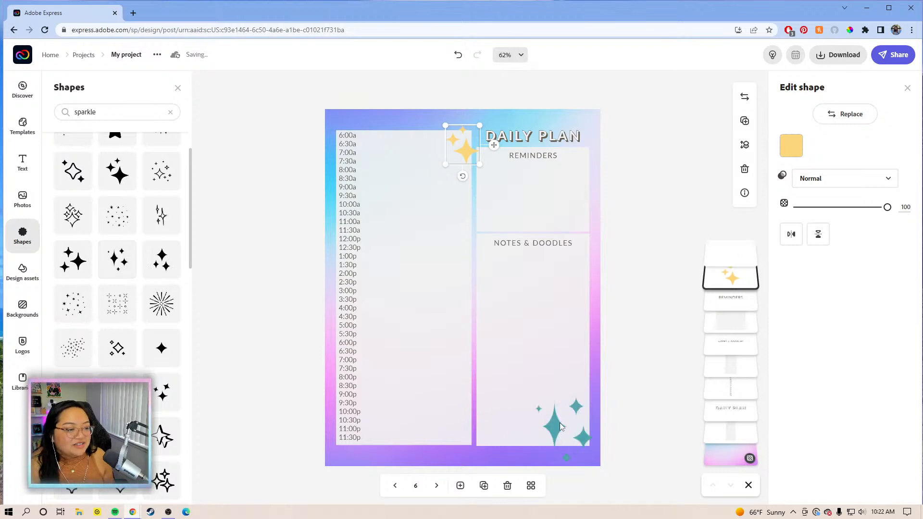
pyautogui.click(791, 146)
pyautogui.click(838, 196)
pyautogui.moveTo(596, 406); pyautogui.dragTo(610, 448)
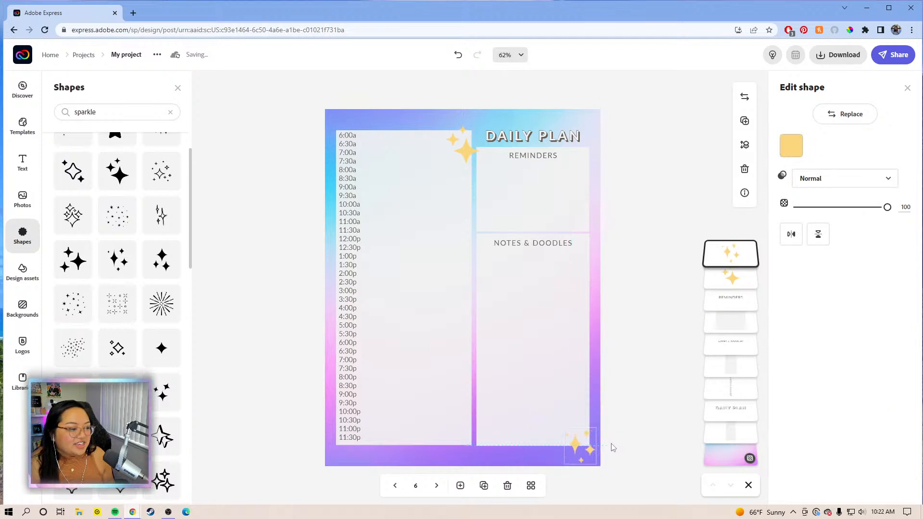
# - Search the shapes for "planets" and place the solar-system orbit shape over the Reminders box
pyautogui.click(122, 111)
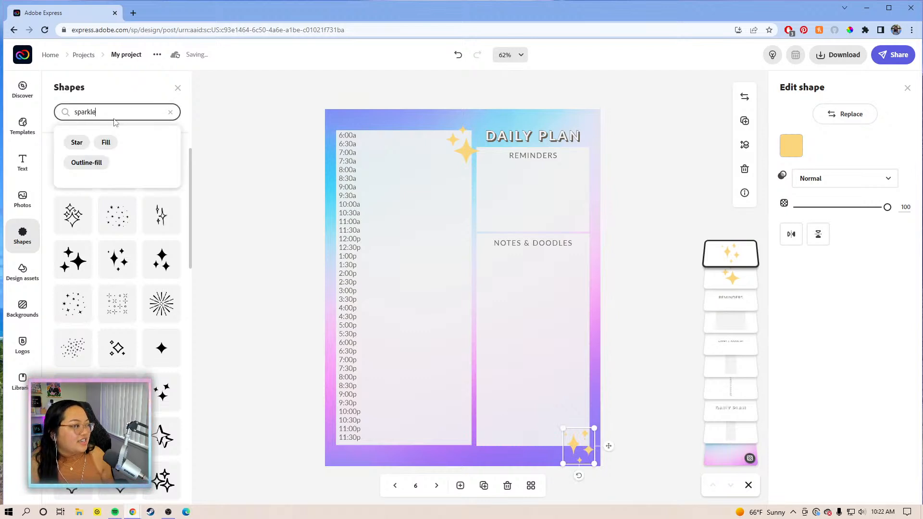
pyautogui.doubleClick(85, 113)
pyautogui.press('BackSpace')
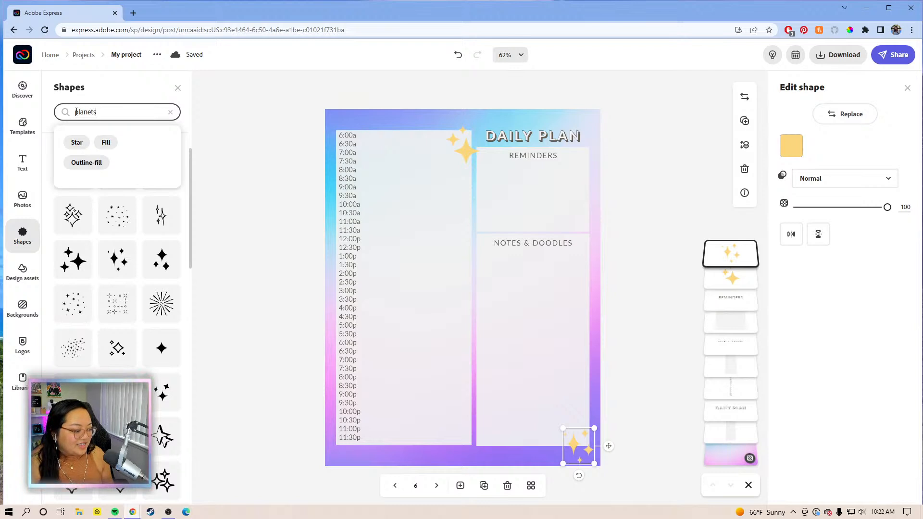
pyautogui.press('Return')
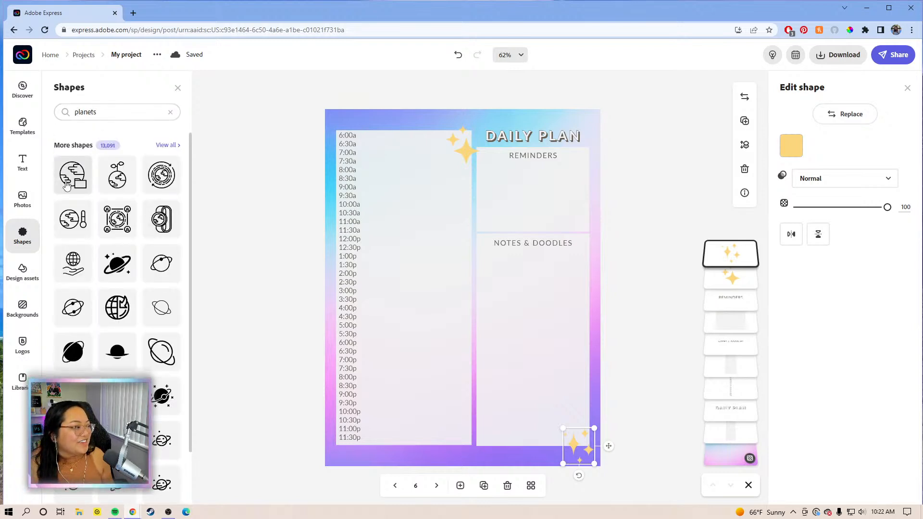
pyautogui.scroll(-1, 115, 298)
pyautogui.scroll(-3, 128, 314)
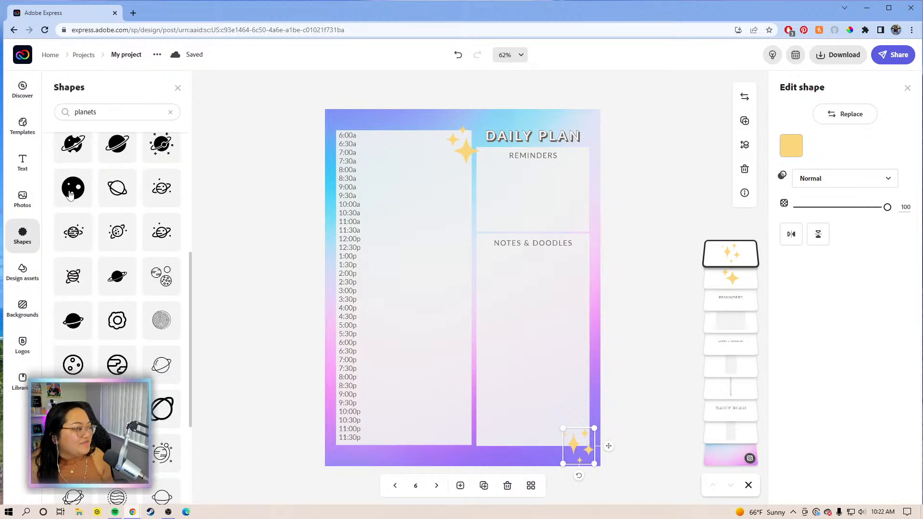
pyautogui.scroll(3, 161, 289)
pyautogui.scroll(-5, 161, 288)
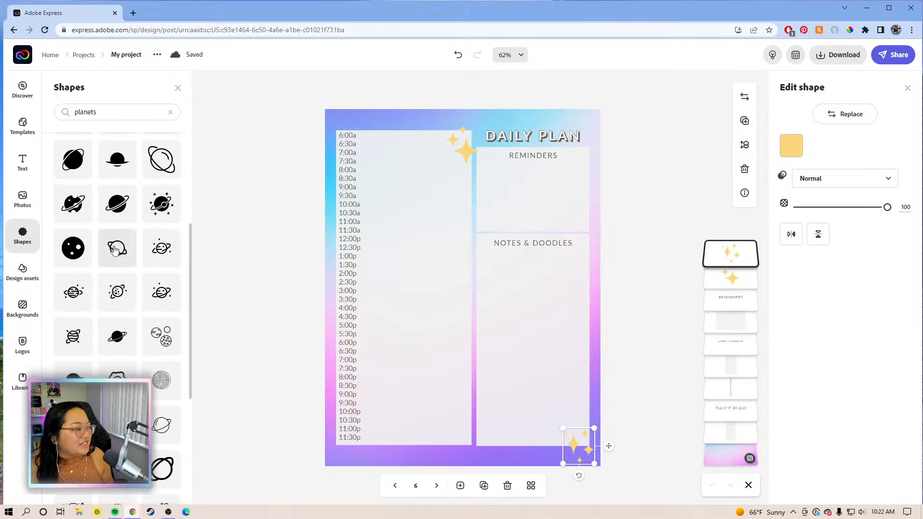
pyautogui.scroll(-6, 121, 260)
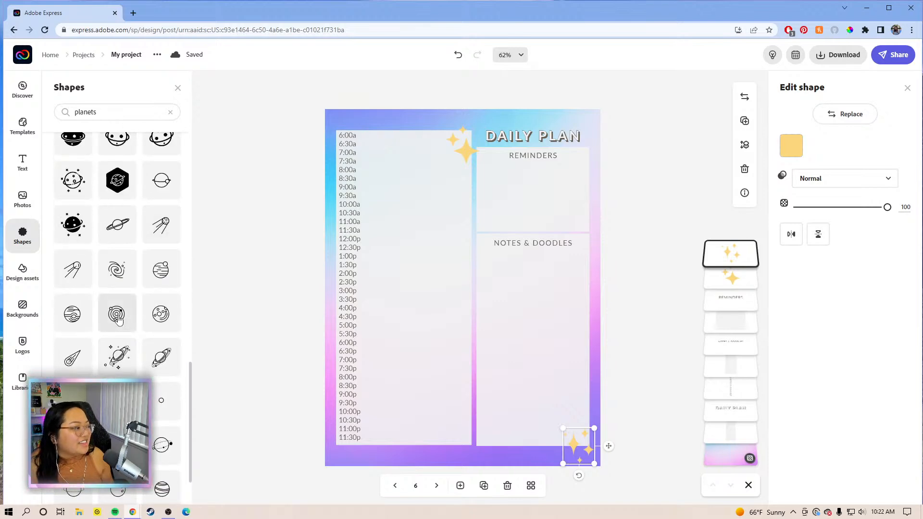
pyautogui.moveTo(118, 319); pyautogui.dragTo(534, 192)
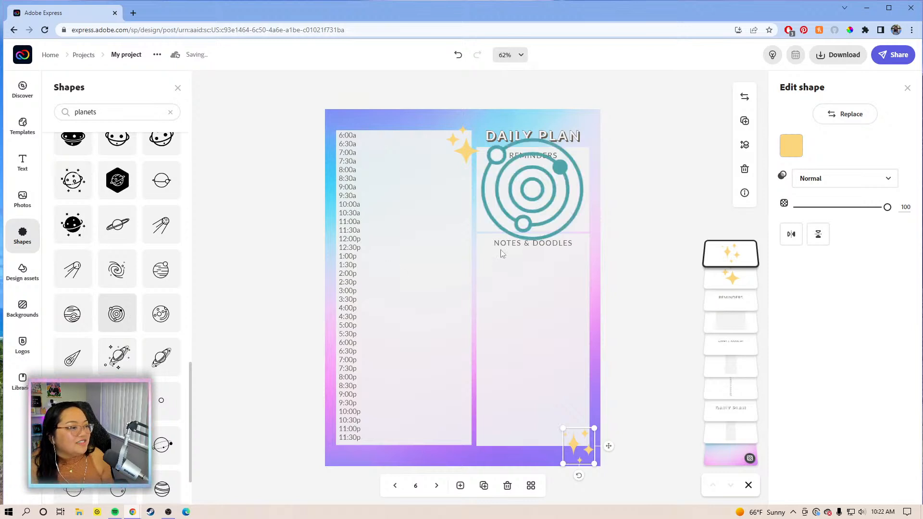
pyautogui.click(560, 171)
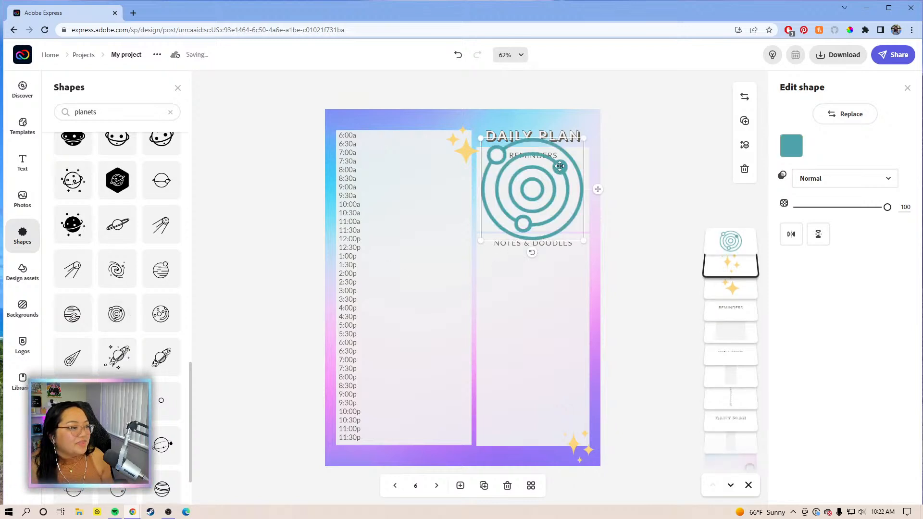
# - Shrink the orbit shape, recolour it brand purple and move it to the lower end of the schedule column
pyautogui.moveTo(522, 225); pyautogui.dragTo(411, 409)
pyautogui.moveTo(472, 322); pyautogui.dragTo(426, 368)
pyautogui.click(791, 146)
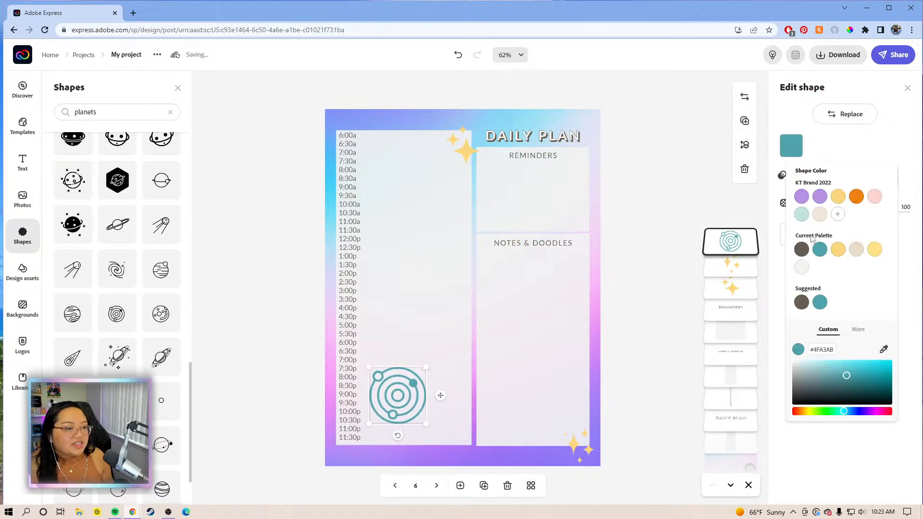
pyautogui.click(819, 196)
pyautogui.moveTo(423, 374); pyautogui.dragTo(430, 441)
# - Move the corner sparkle to the Notes & Doodles box's upper-left corner and resize the orbit shape across the gap between the columns
pyautogui.click(576, 447)
pyautogui.moveTo(576, 447)
pyautogui.mouseDown()
pyautogui.moveTo(504, 275)
pyautogui.moveTo(506, 243)
pyautogui.mouseUp()
pyautogui.click(448, 450)
pyautogui.click(439, 443)
pyautogui.moveTo(439, 442); pyautogui.dragTo(495, 385)
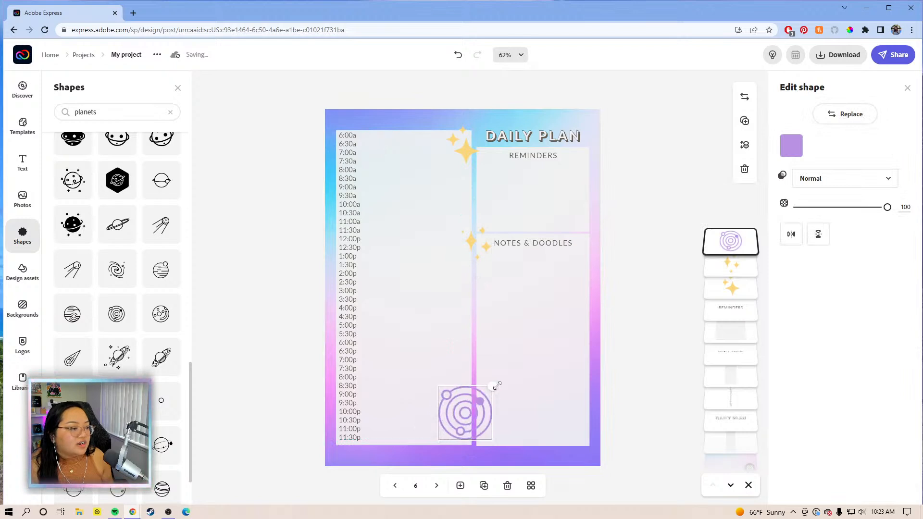
# - Recolour the orbit shape light blue #97DFF7, sampled from the page background, and place it over the Notes & Doodles box's lower-right corner
pyautogui.click(791, 145)
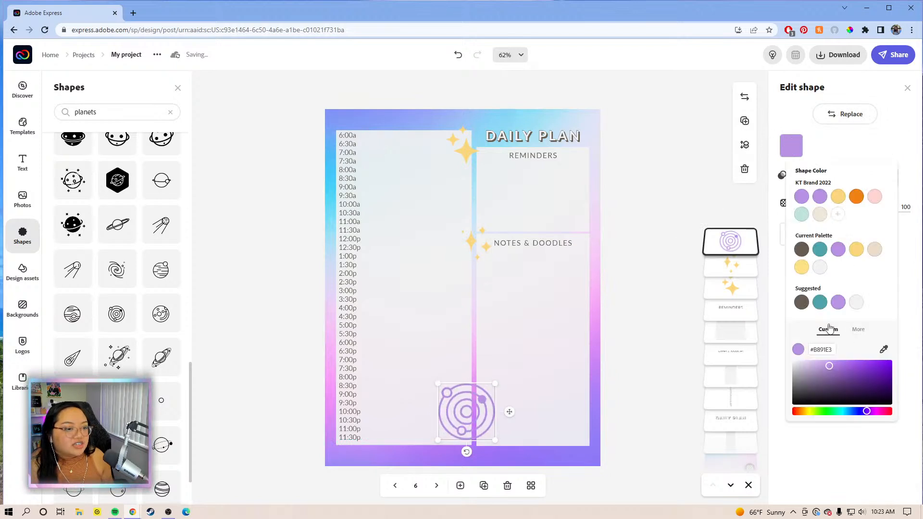
pyautogui.click(819, 304)
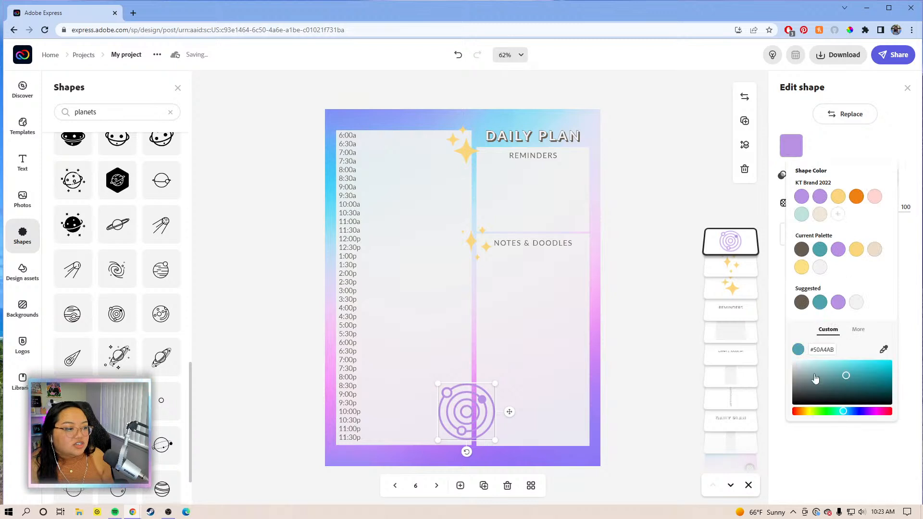
pyautogui.click(845, 363)
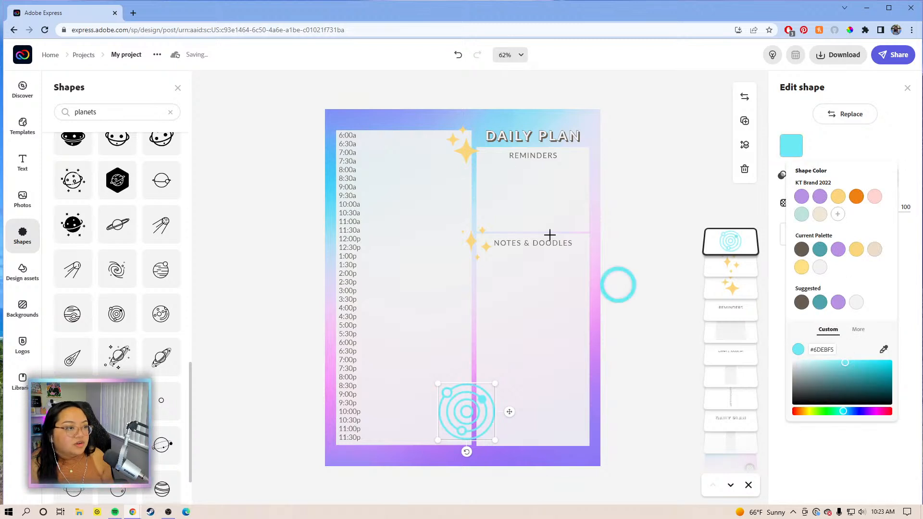
pyautogui.click(524, 118)
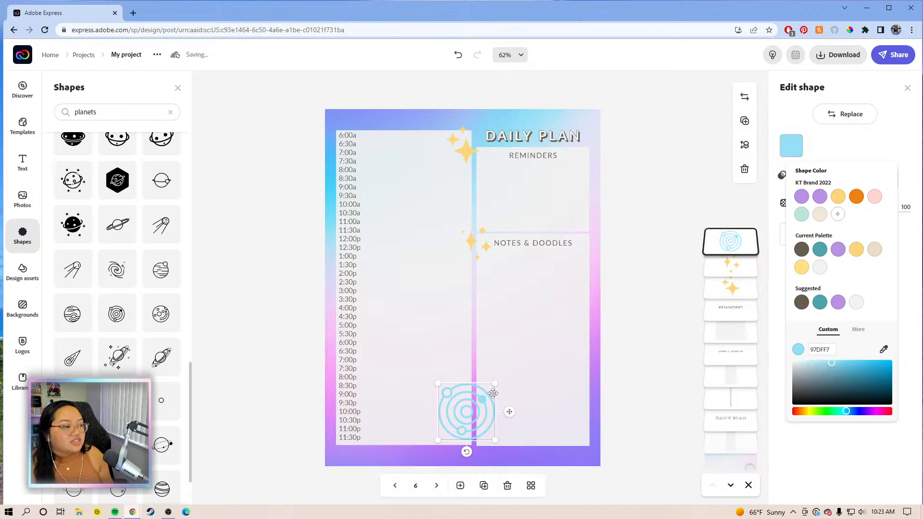
pyautogui.moveTo(509, 411); pyautogui.dragTo(596, 402)
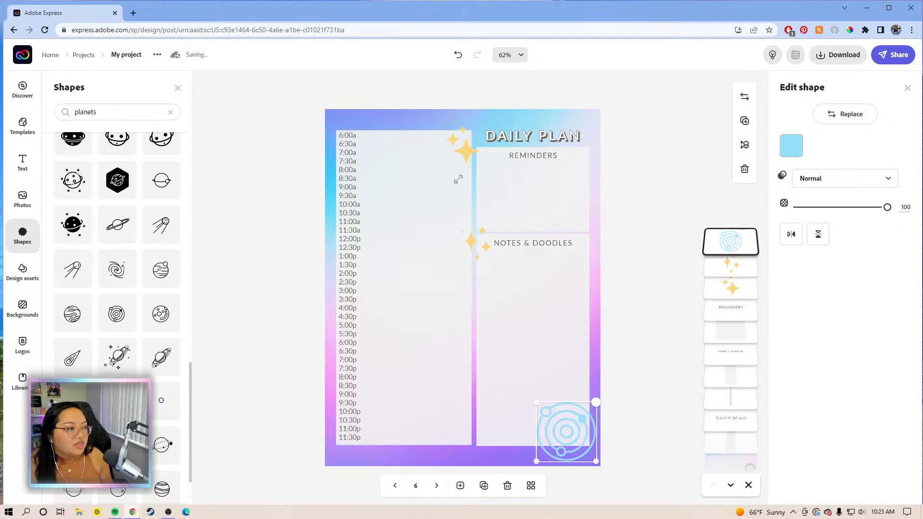
# - Shift the schedule column's sparkle slightly left and move the four-star sparkle to the right edge between the Reminders and Notes & Doodles boxes
pyautogui.click(469, 153)
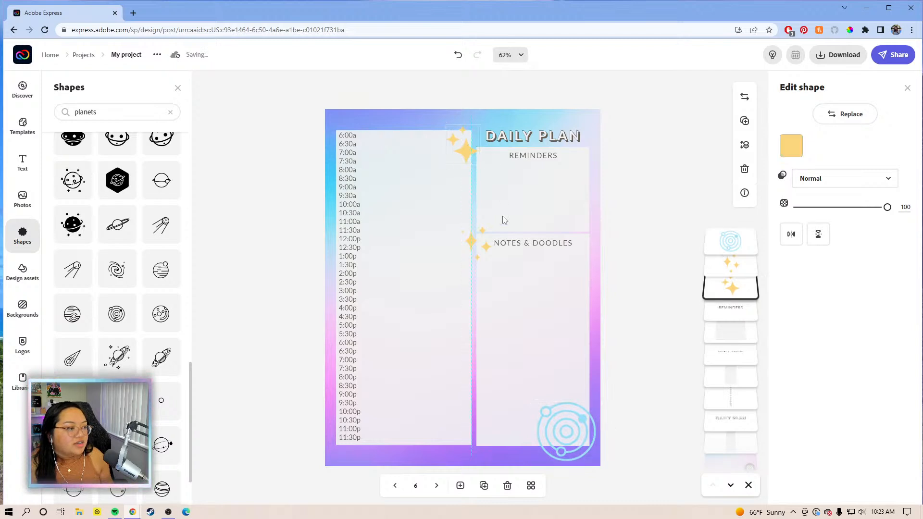
pyautogui.click(474, 241)
pyautogui.moveTo(600, 231); pyautogui.dragTo(613, 239)
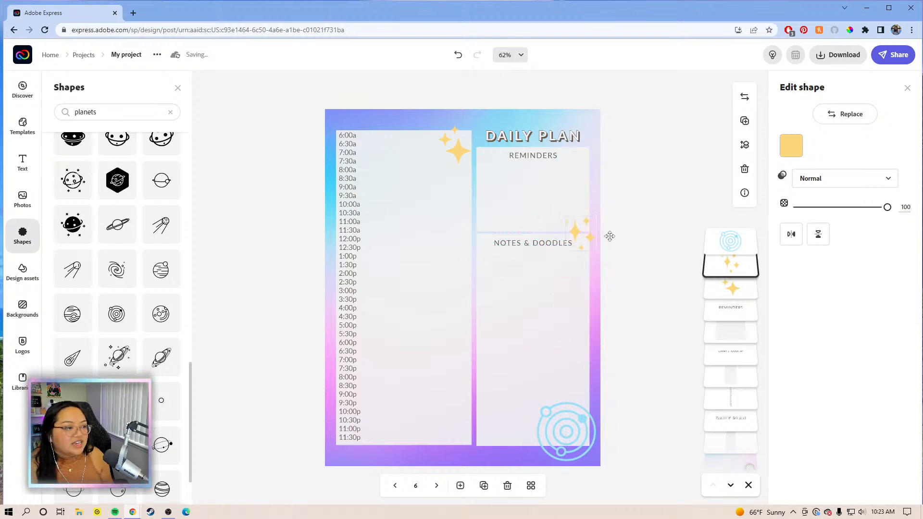
# - Recolour the four-star sparkle beside the Notes & Doodles heading a deeper golden yellow with a custom colour
pyautogui.click(791, 145)
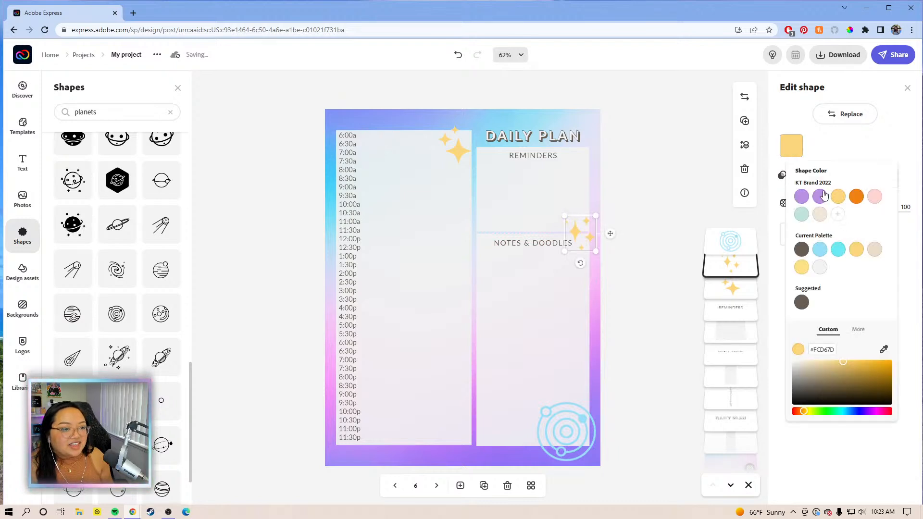
pyautogui.moveTo(824, 372); pyautogui.dragTo(894, 357)
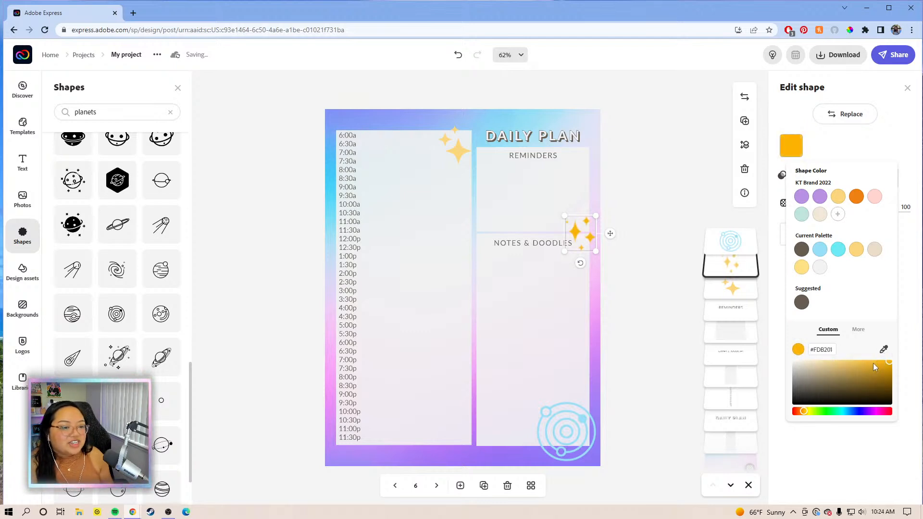
pyautogui.click(618, 342)
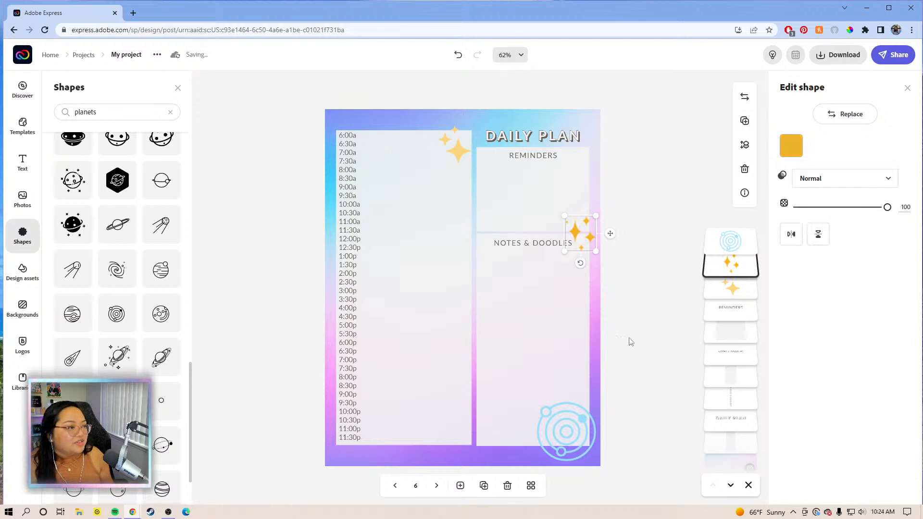
pyautogui.click(631, 342)
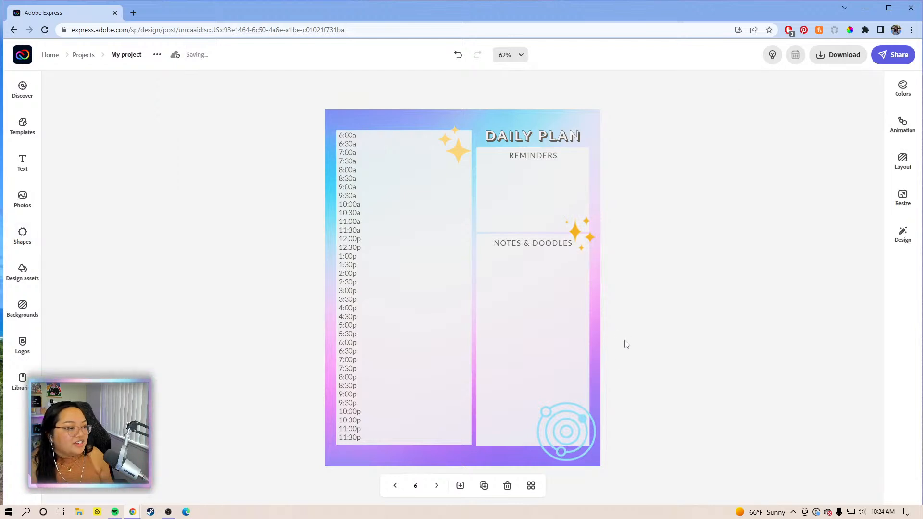
pyautogui.click(569, 415)
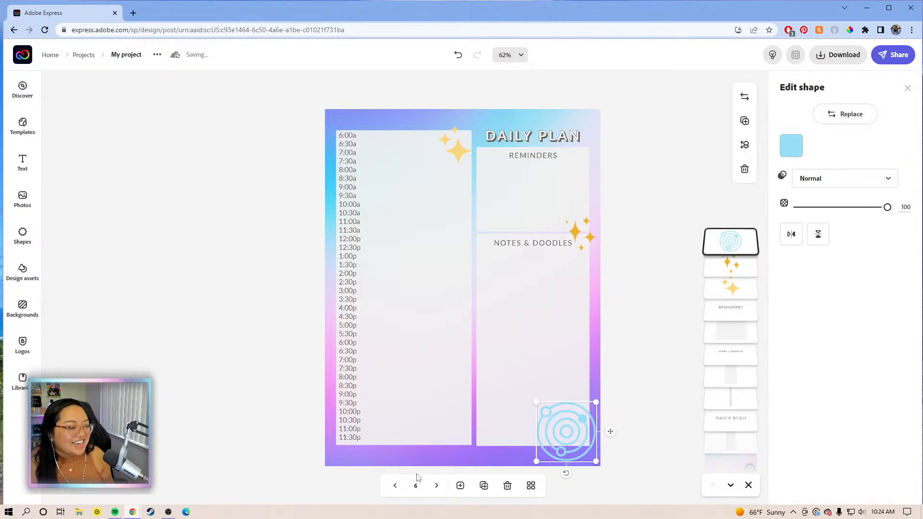
# - Open the first Monthly Reflections page, page 12, from the overview of all pages
pyautogui.click(531, 487)
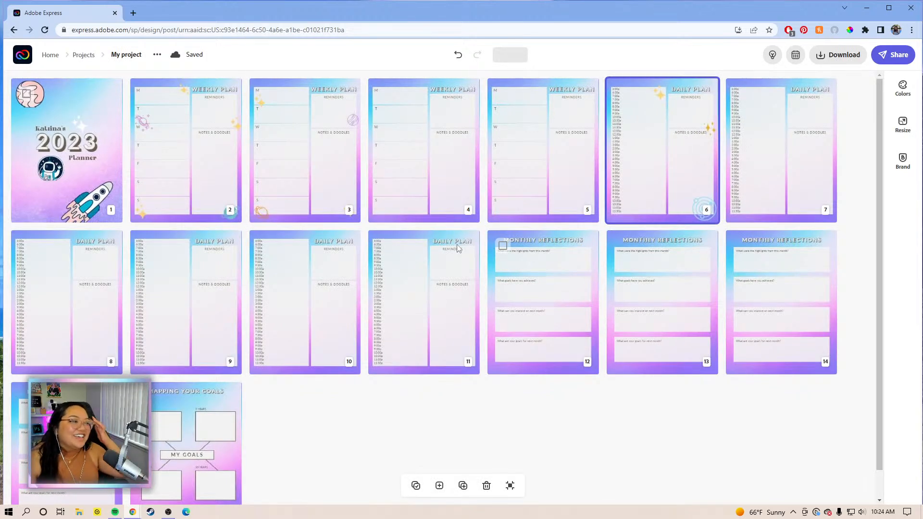
pyautogui.click(546, 288)
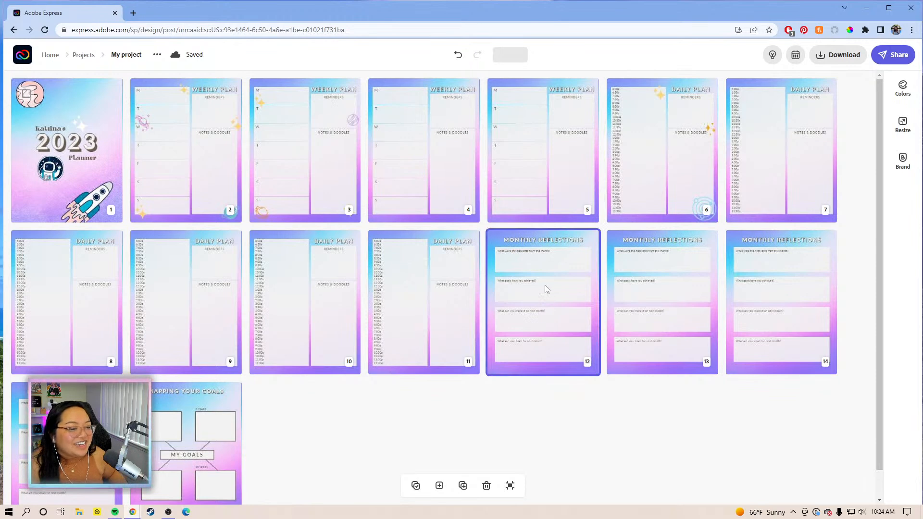
pyautogui.doubleClick(546, 288)
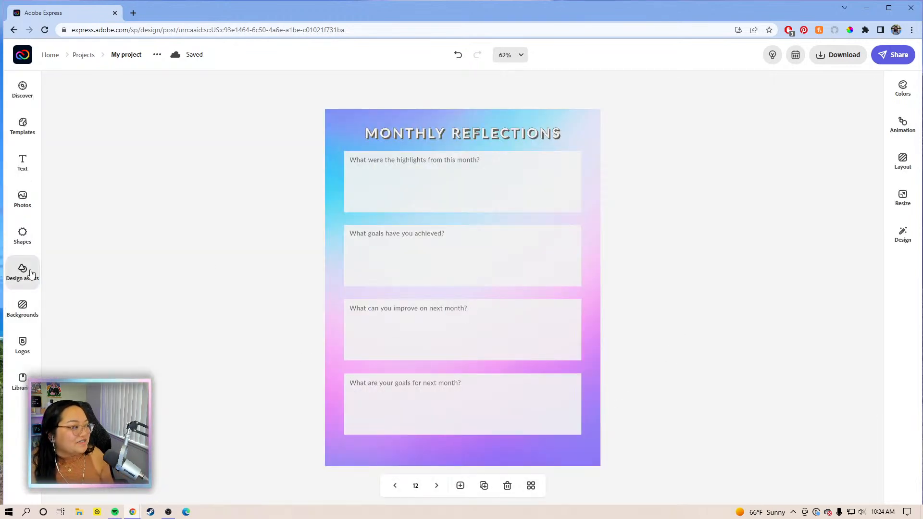
# - Add the solid ringed planet with sparkles from the planet shapes at the page's lower-right corner, overlapping the last question box
pyautogui.click(37, 243)
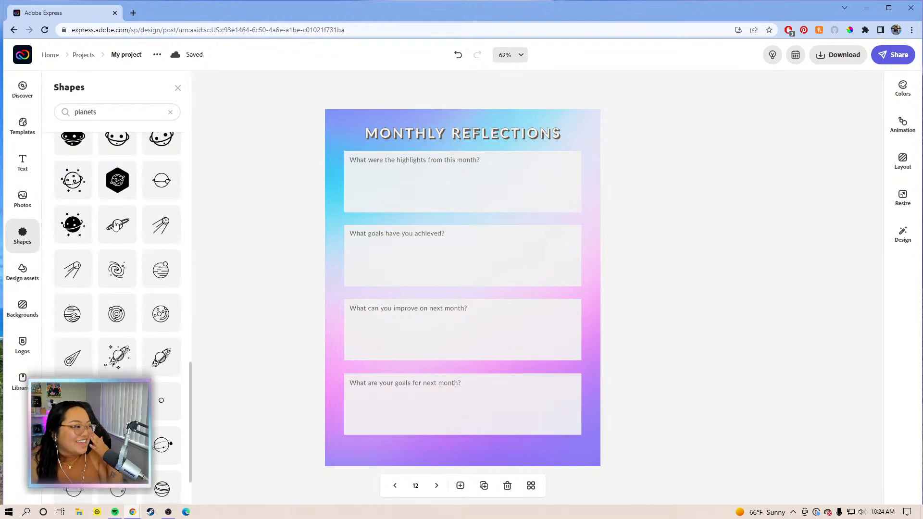
pyautogui.scroll(15, 110, 212)
pyautogui.scroll(-5, 119, 230)
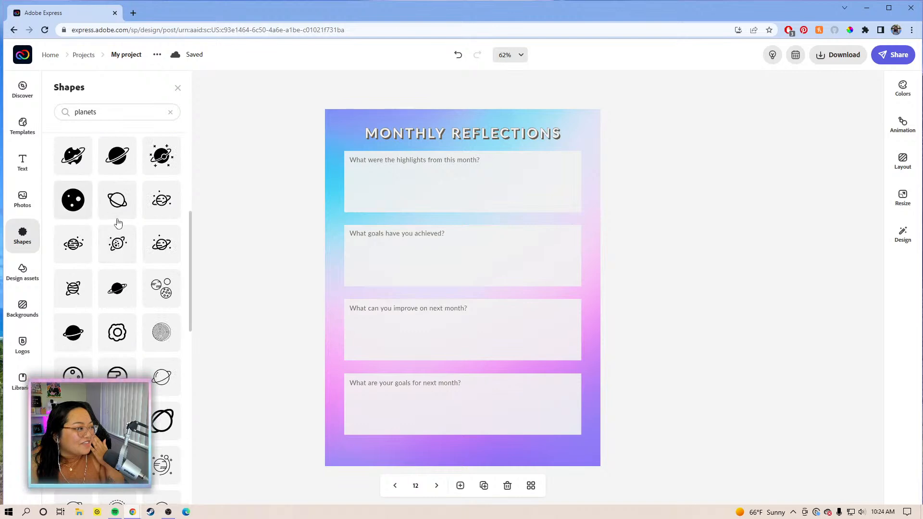
pyautogui.scroll(-5, 115, 226)
pyautogui.scroll(4, 123, 318)
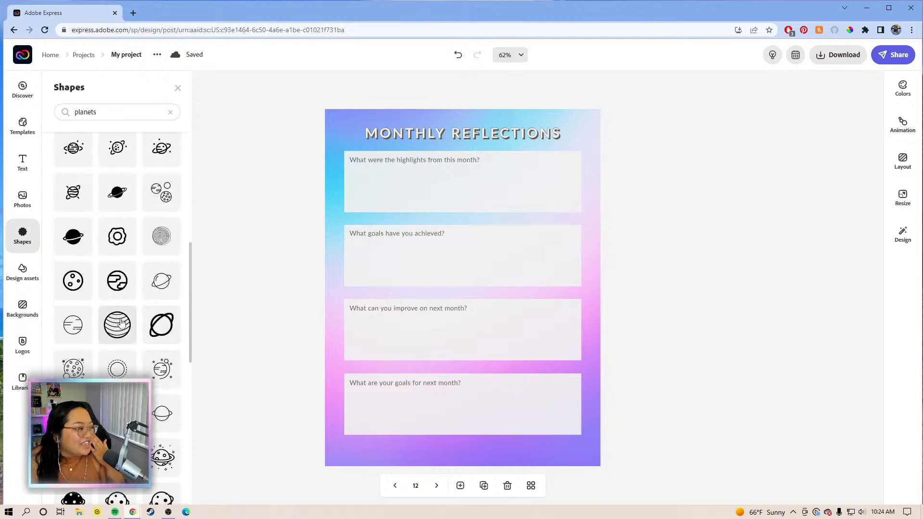
pyautogui.scroll(4, 121, 308)
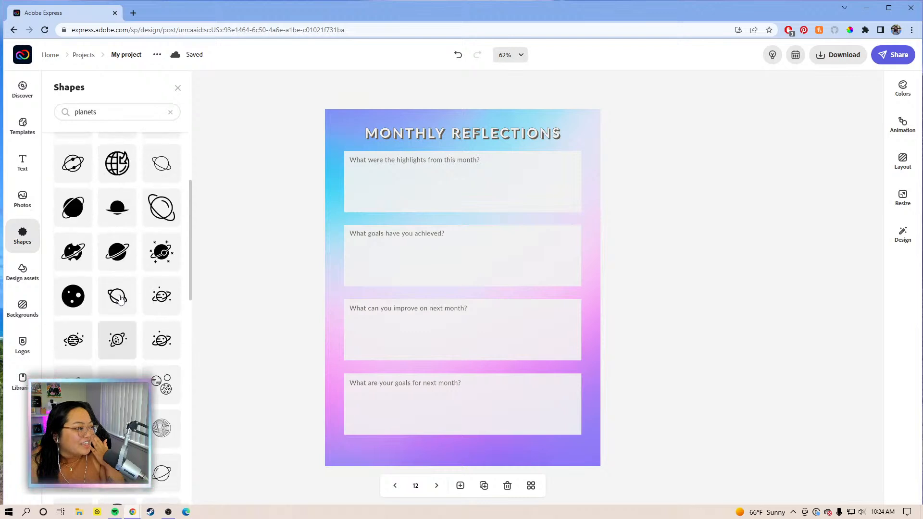
pyautogui.scroll(2, 118, 250)
pyautogui.moveTo(112, 216); pyautogui.dragTo(561, 437)
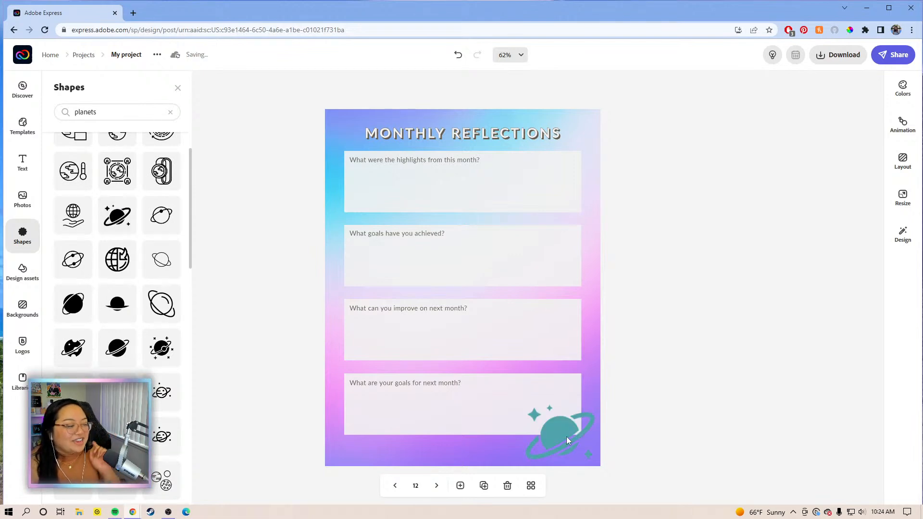
# - Recolour the ringed planet, trying light grey #F2F2F2 and settling on brand yellow #FCD67D
pyautogui.click(570, 434)
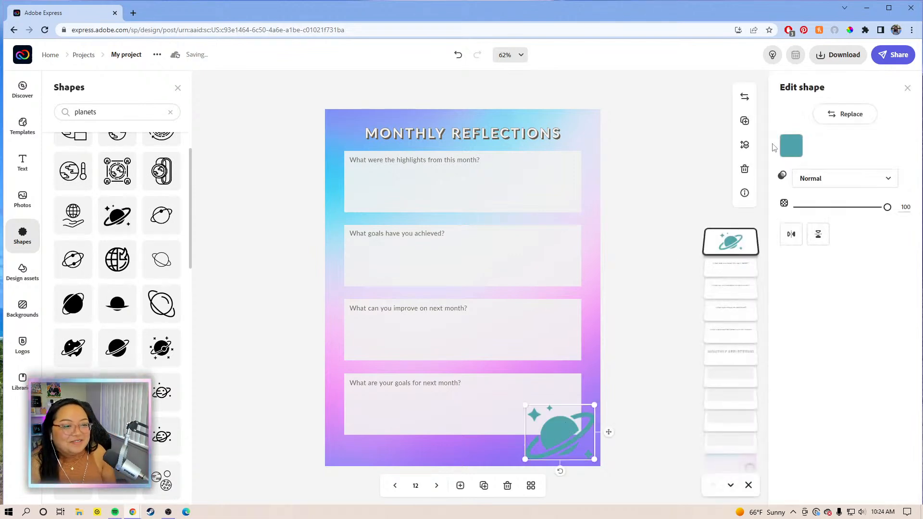
pyautogui.click(791, 145)
pyautogui.click(877, 250)
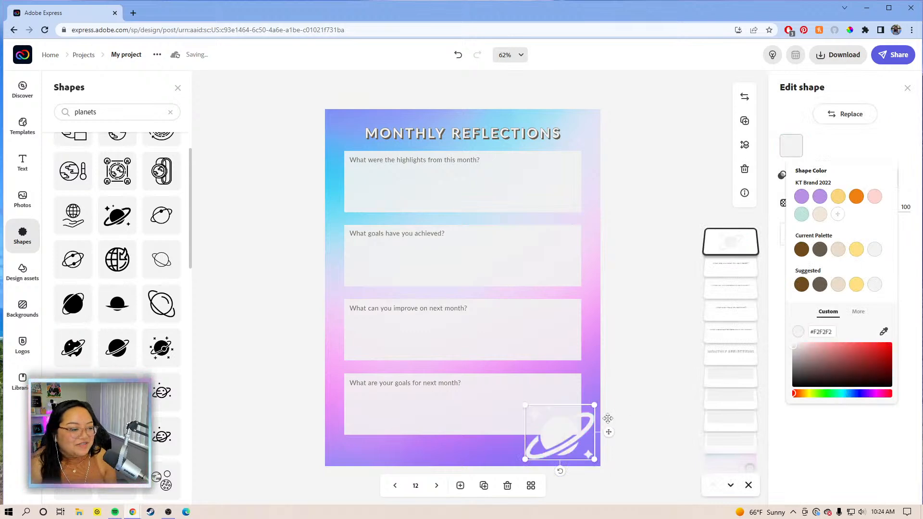
pyautogui.click(838, 196)
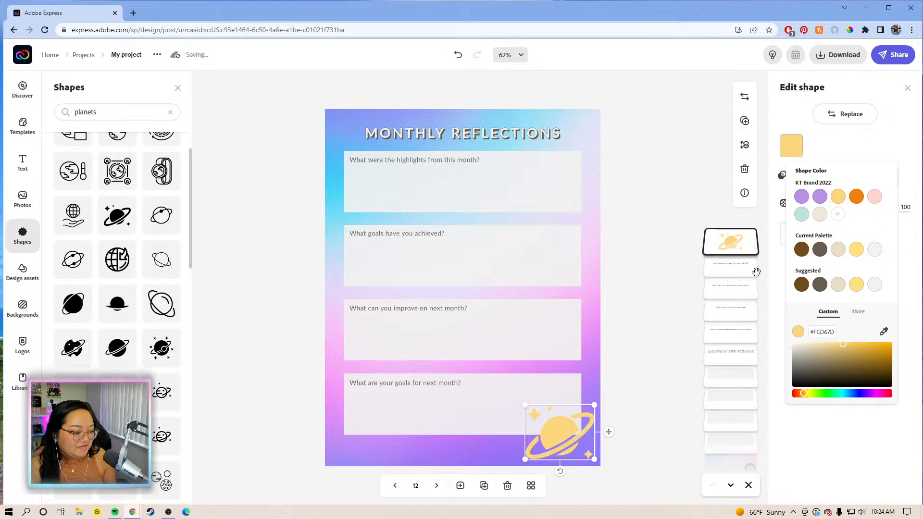
# - Fine-tune the ringed planet's size and move it against the right edge near the page's lower-right corner, then deselect it
pyautogui.moveTo(594, 403); pyautogui.dragTo(599, 402)
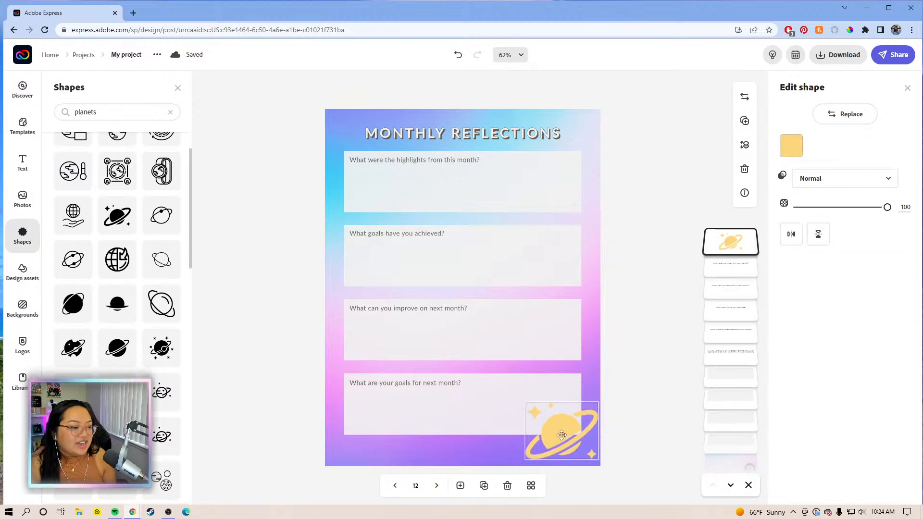
pyautogui.moveTo(526, 459); pyautogui.dragTo(534, 454)
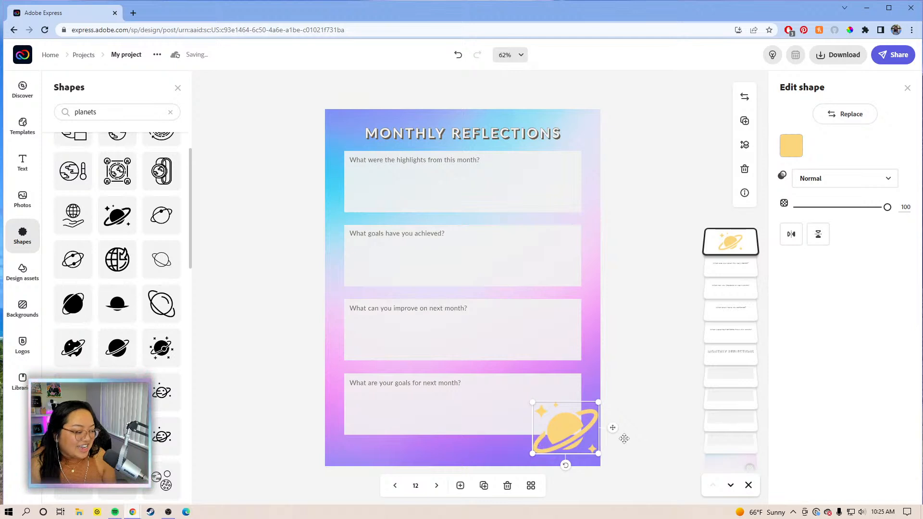
pyautogui.click(578, 430)
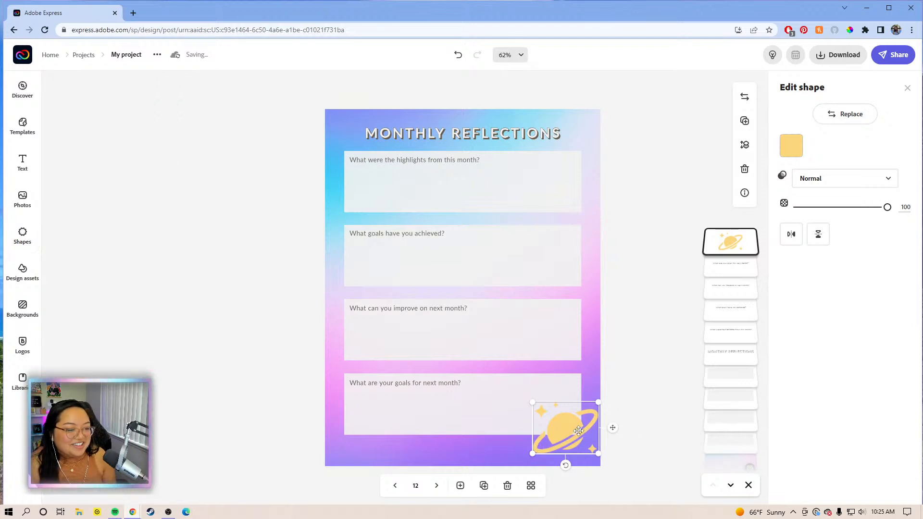
pyautogui.moveTo(599, 454); pyautogui.dragTo(568, 444)
pyautogui.click(633, 406)
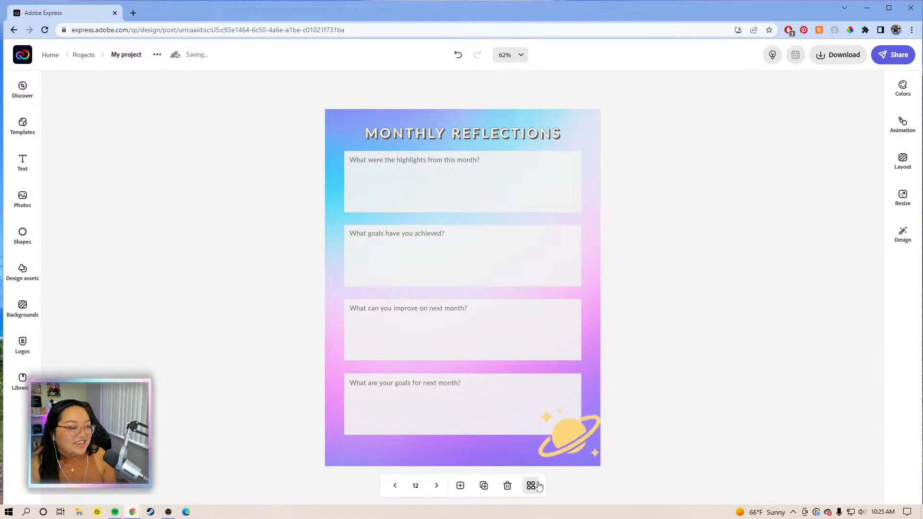
# - Review all planner pages in the page overview, from the cover to the Mapping Your Goals page, leaving only page 11 selected
pyautogui.click(533, 486)
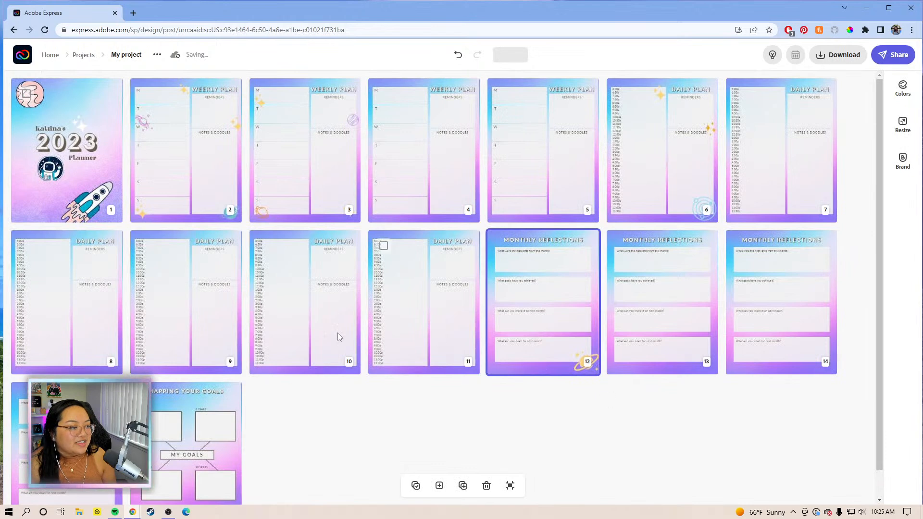
pyautogui.click(383, 247)
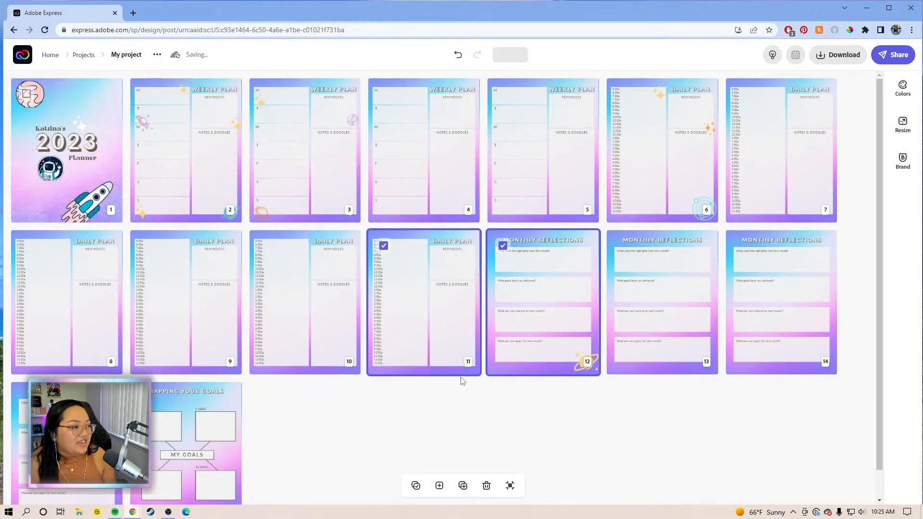
pyautogui.click(408, 318)
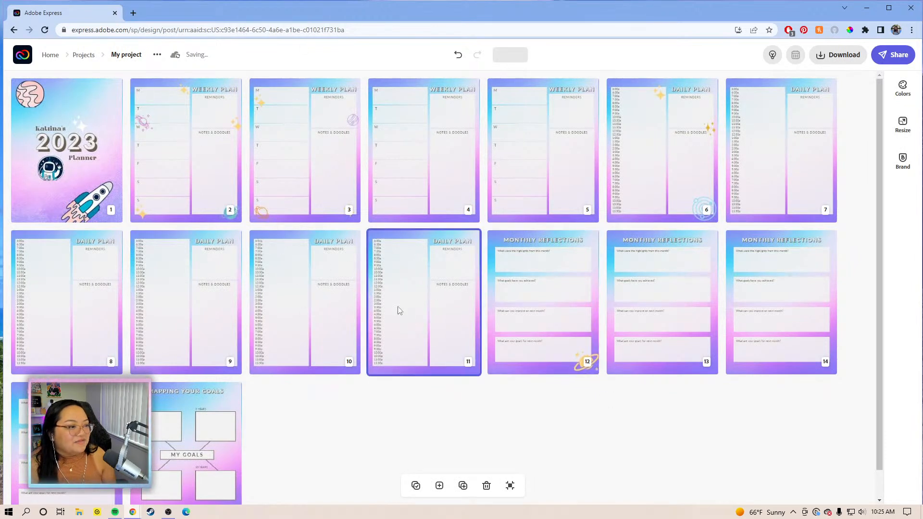
pyautogui.scroll(-1, 683, 427)
pyautogui.scroll(1, 684, 427)
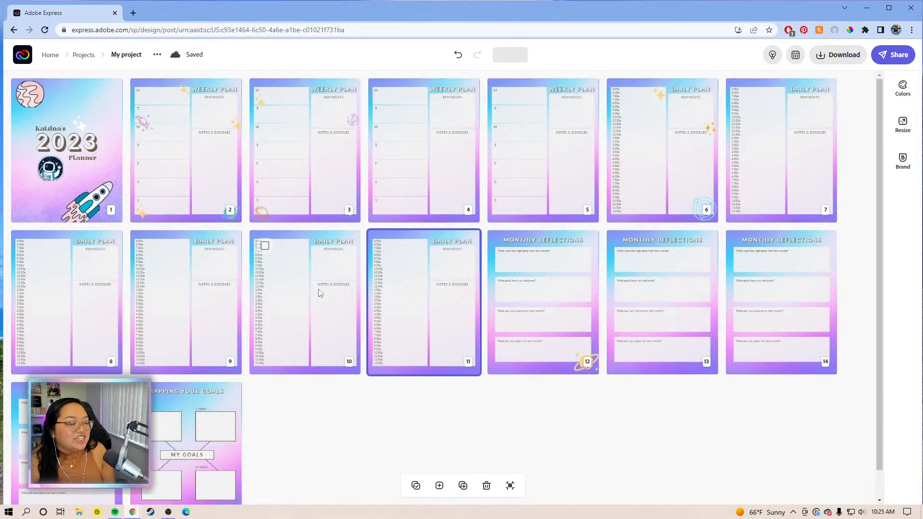
pyautogui.scroll(-1, 491, 422)
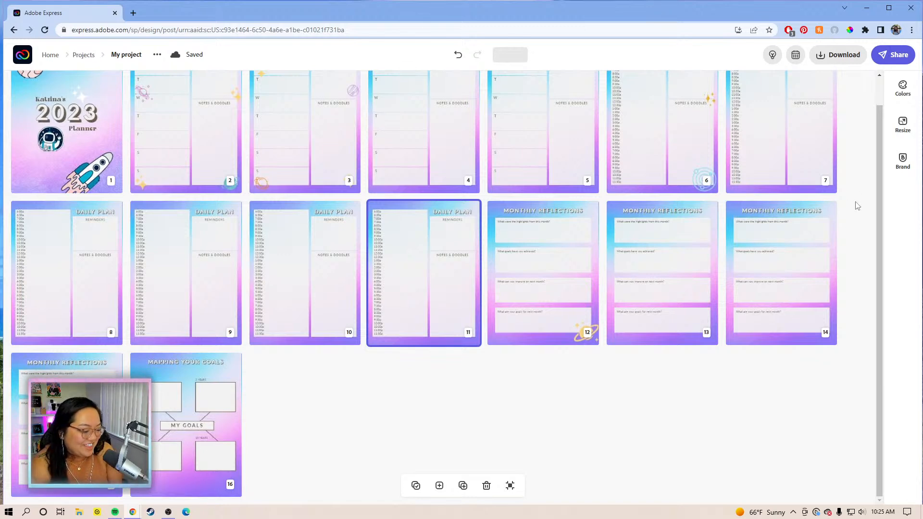
pyautogui.scroll(1, 818, 187)
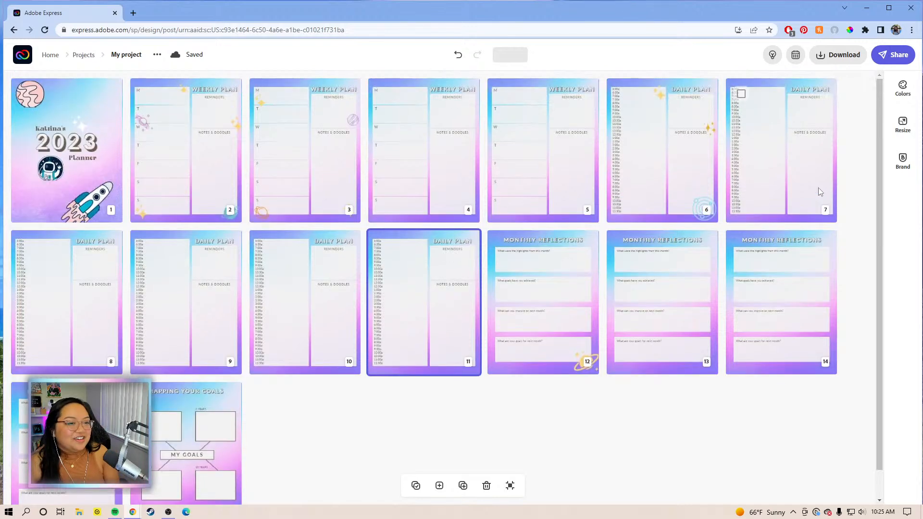